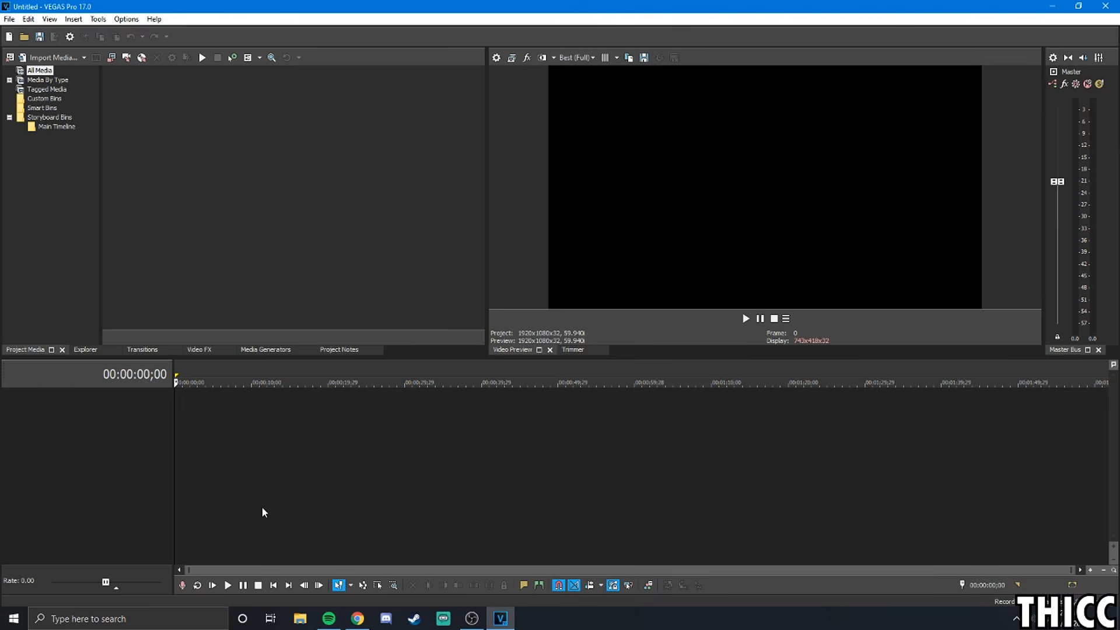
Look through the Explorer, Transitions, Video FX, Media Generators and Project Notes views, ending back at Project Media
click(87, 350)
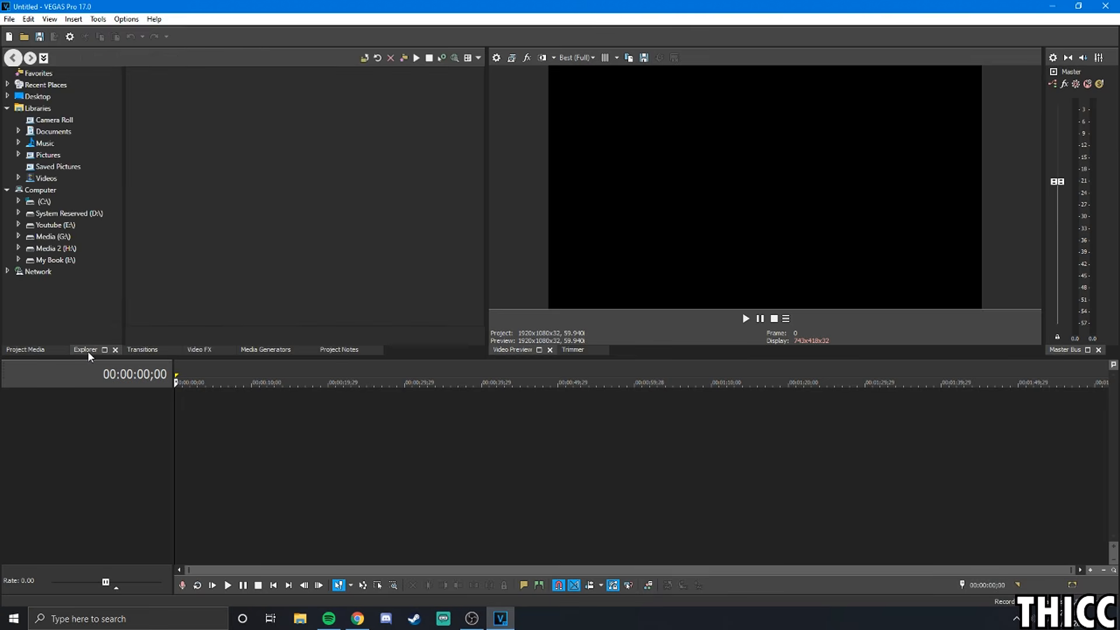
click(144, 350)
click(201, 350)
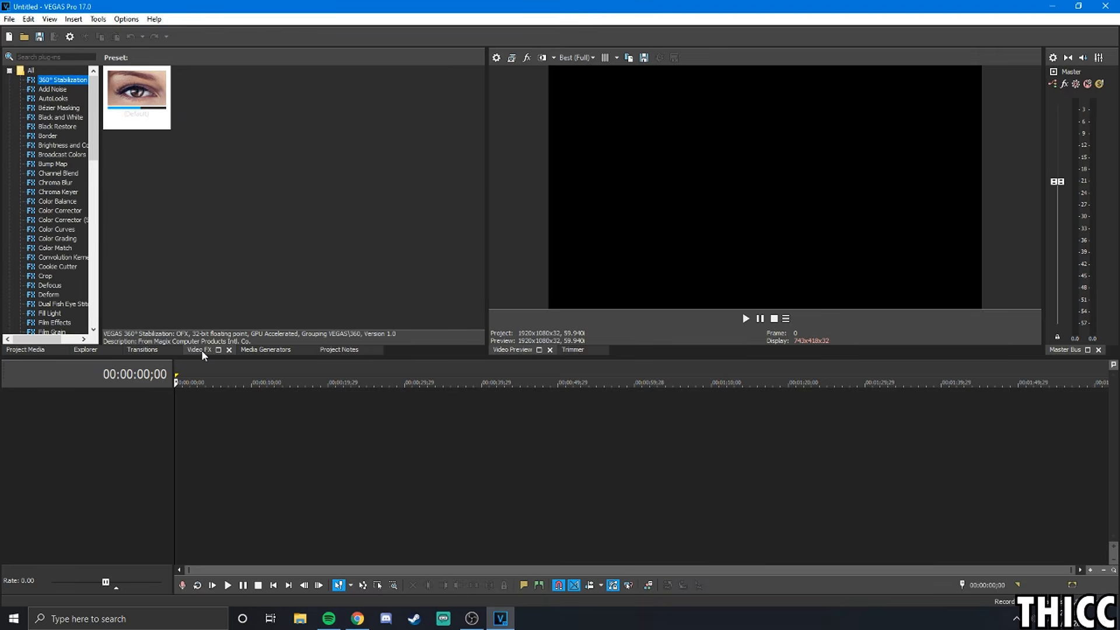
click(257, 349)
click(338, 350)
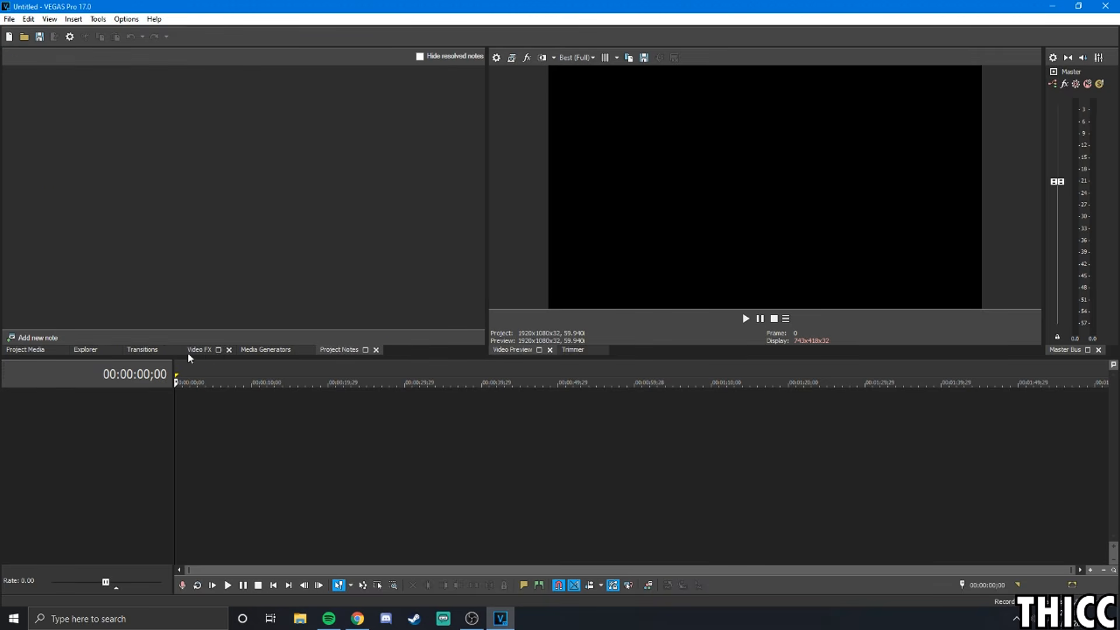
click(89, 350)
click(145, 351)
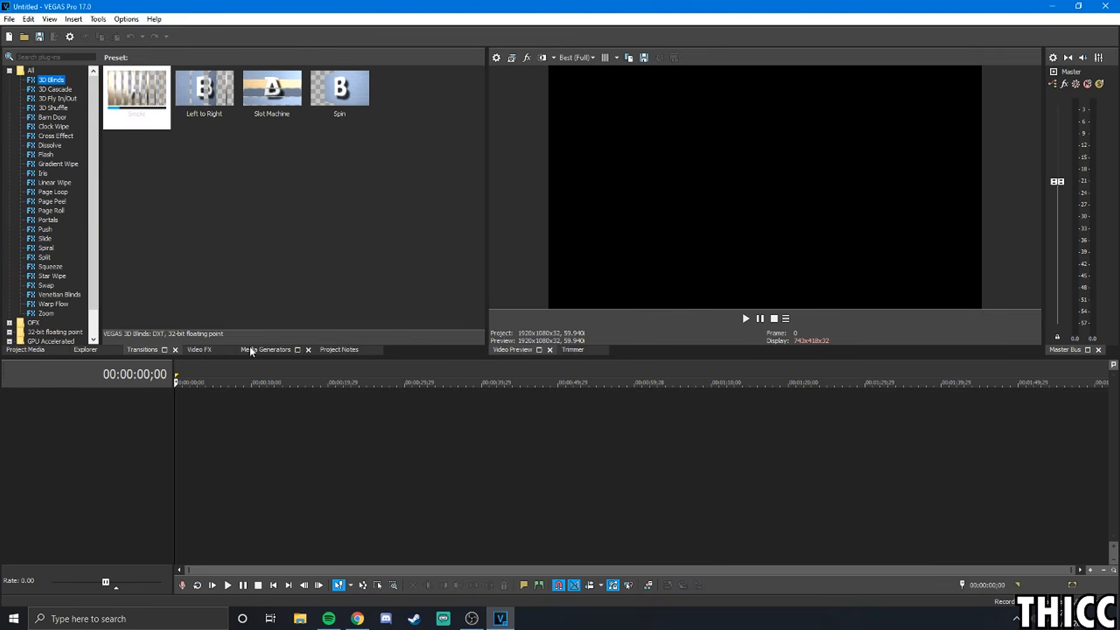
click(205, 350)
click(266, 350)
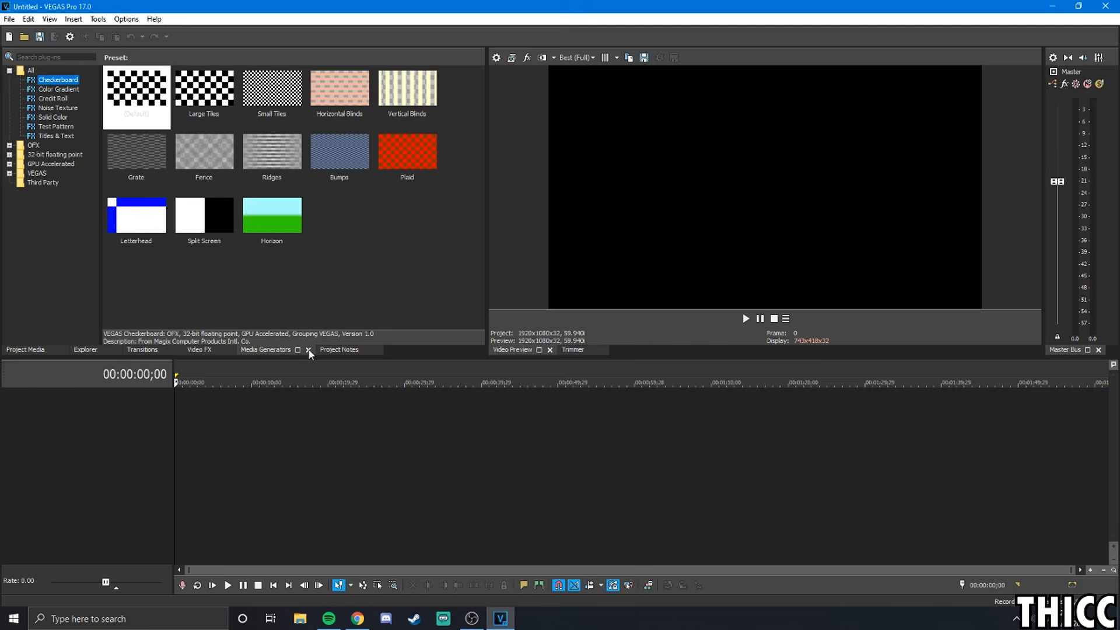
click(326, 350)
click(50, 349)
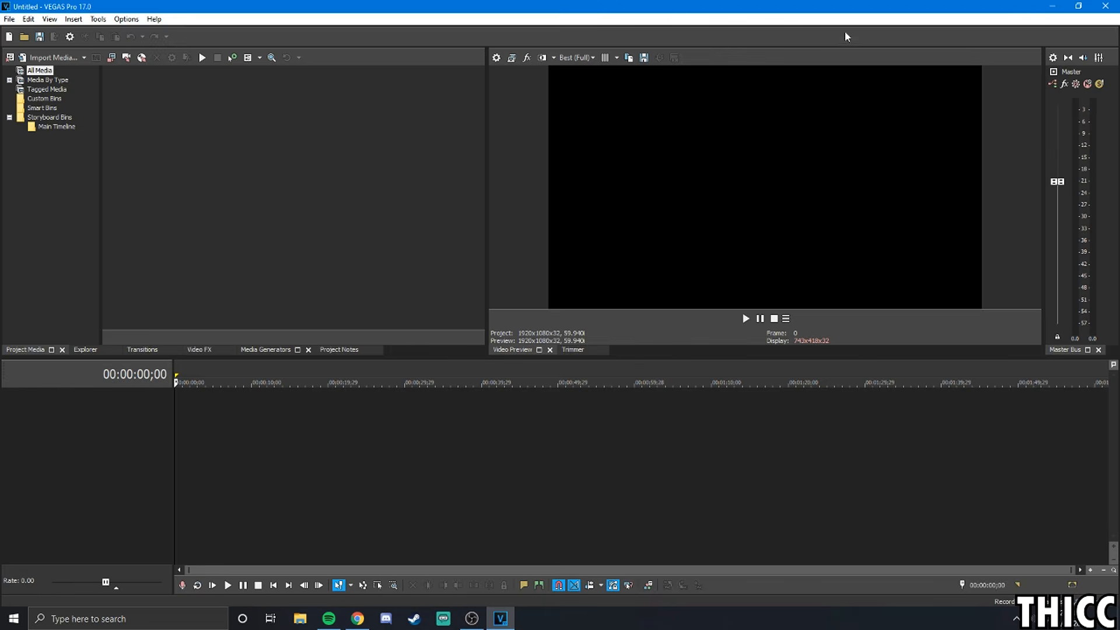
Widen the Project Media pane at the expense of the video preview, and slightly widen the Master Bus pane
drag(490, 177, 1044, 167)
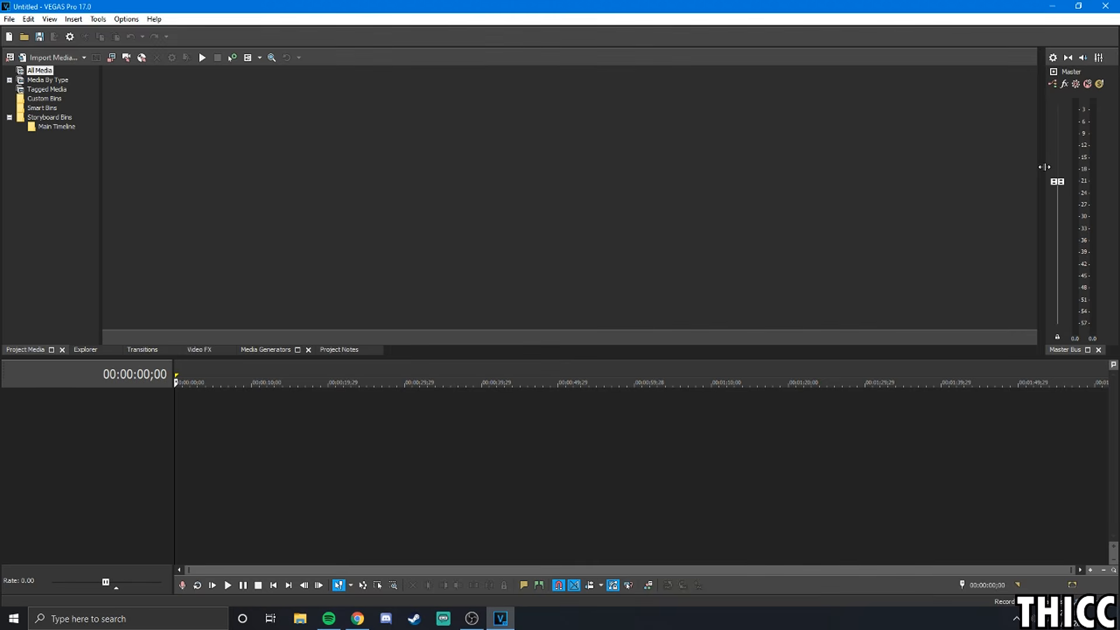
drag(1044, 167, 721, 167)
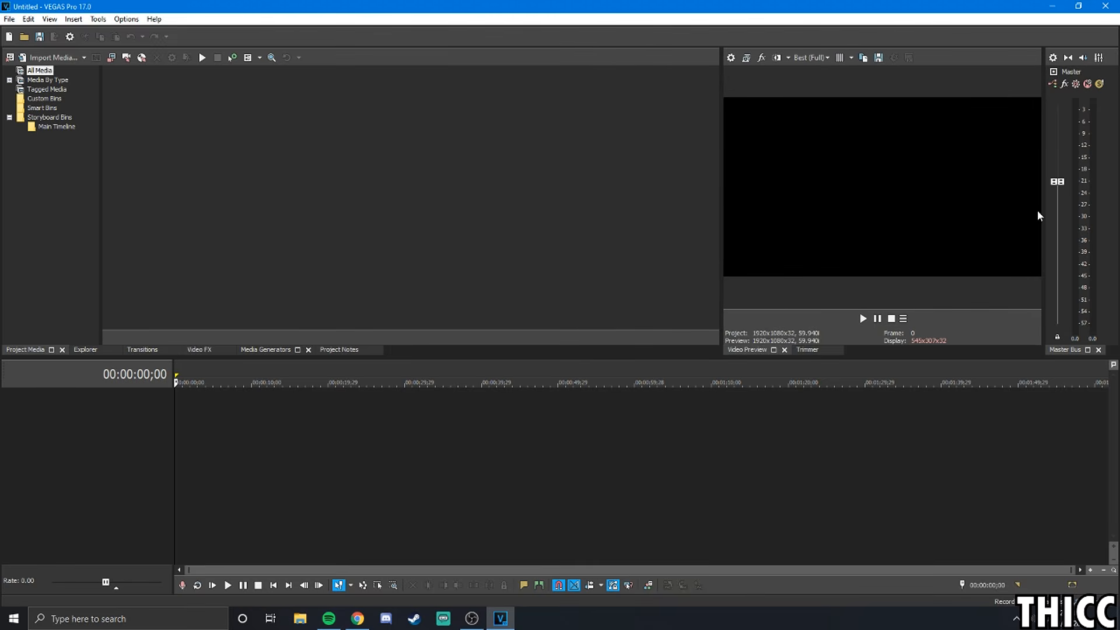
drag(1040, 205, 1038, 181)
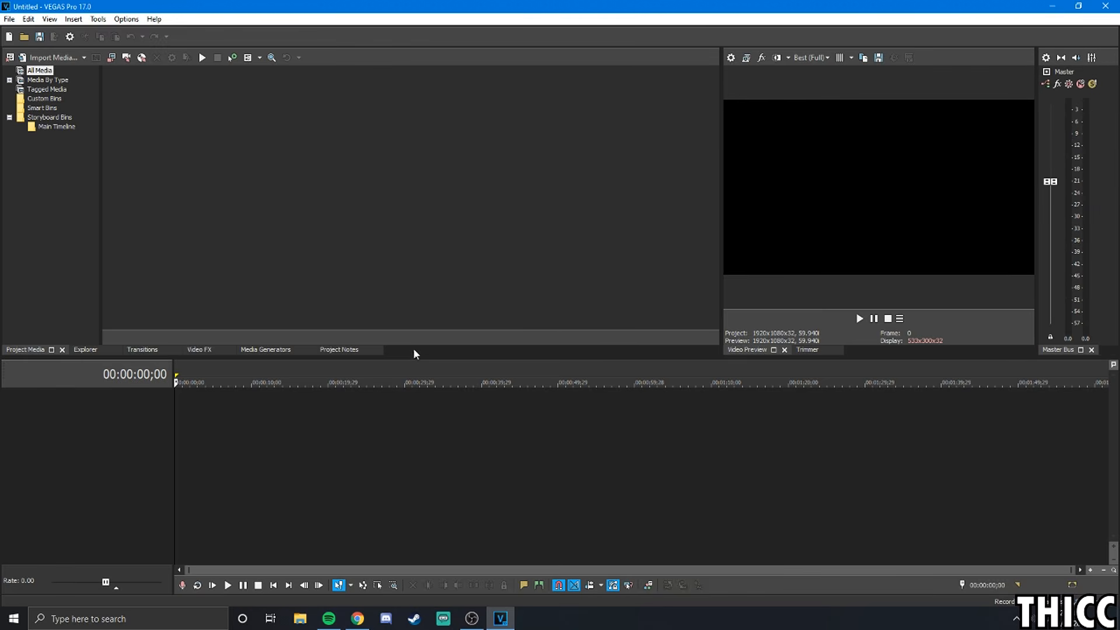
Enlarge the timeline area to fill most of the window's height and place the playhead at 00:00:12;09
drag(397, 358, 412, 388)
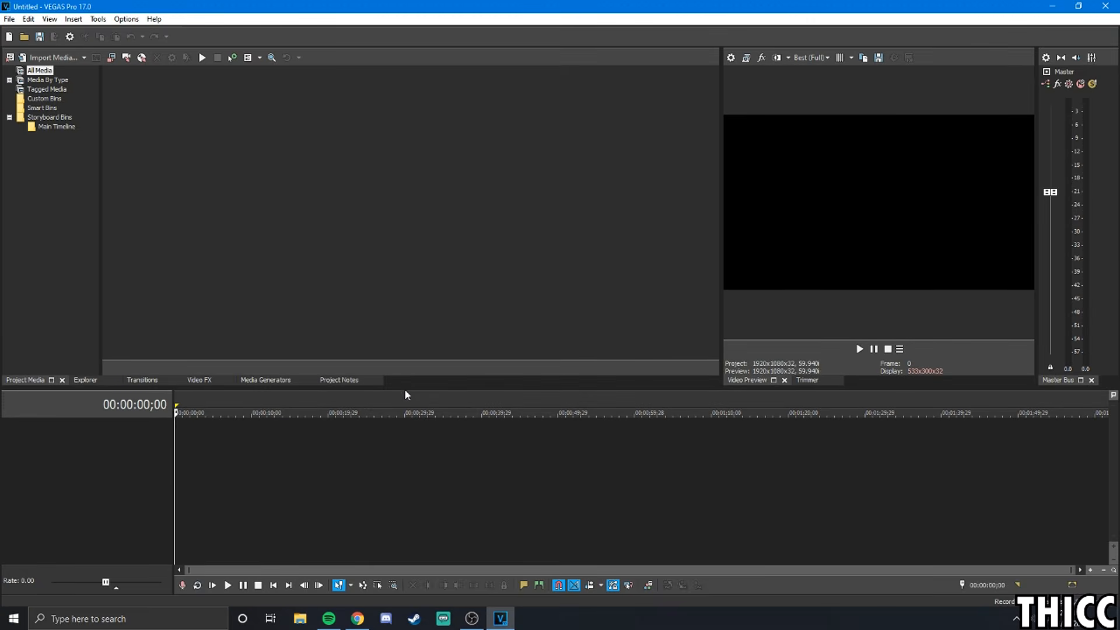
drag(397, 385, 409, 167)
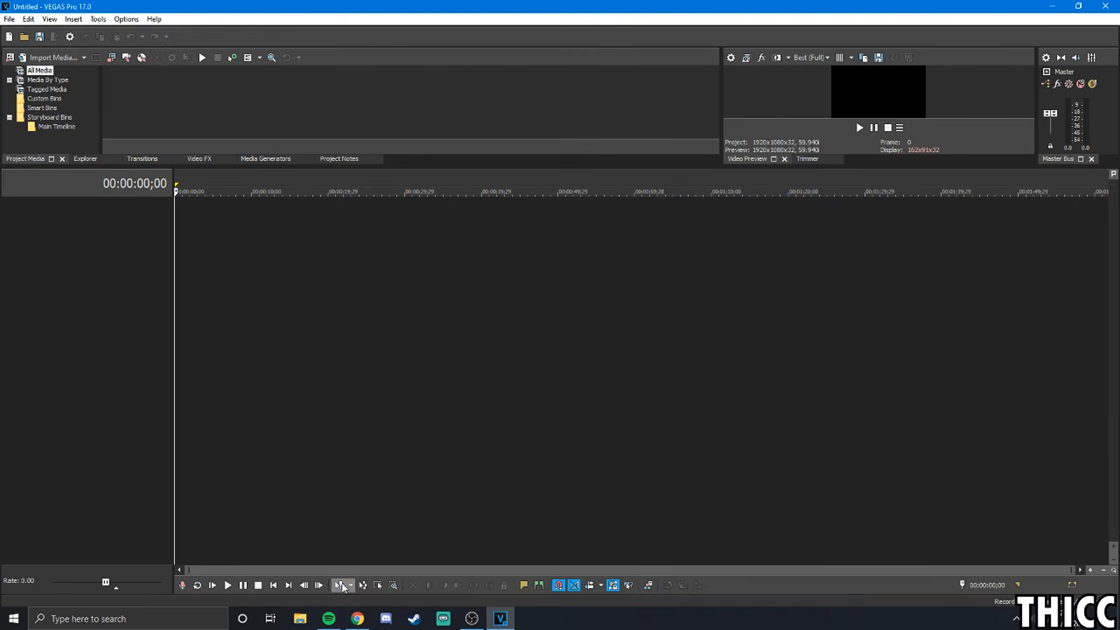
right_click(384, 260)
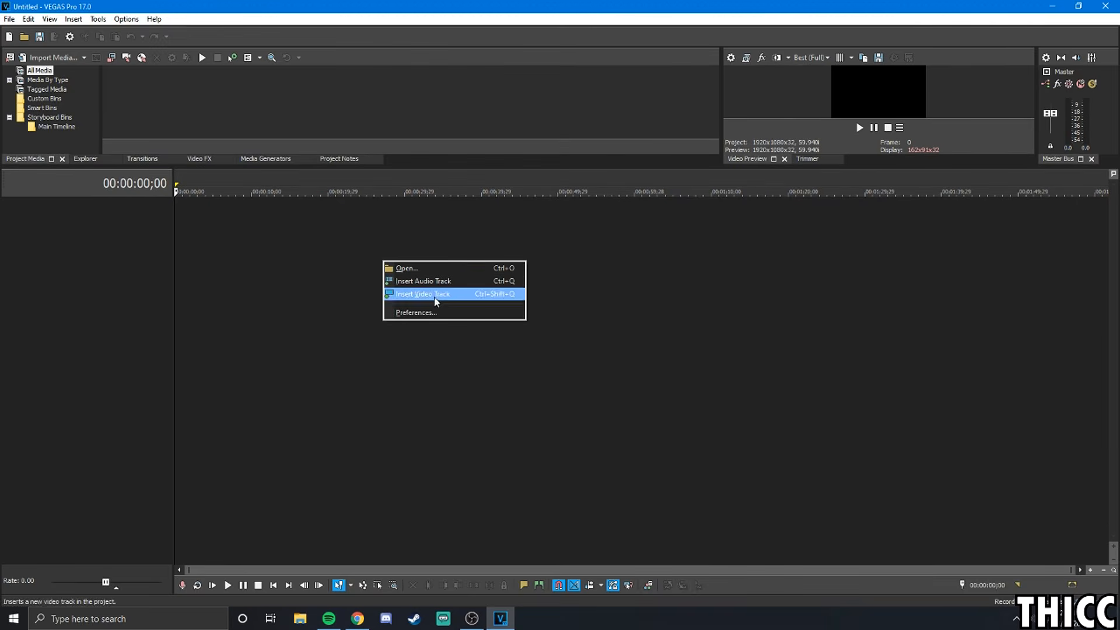
click(270, 275)
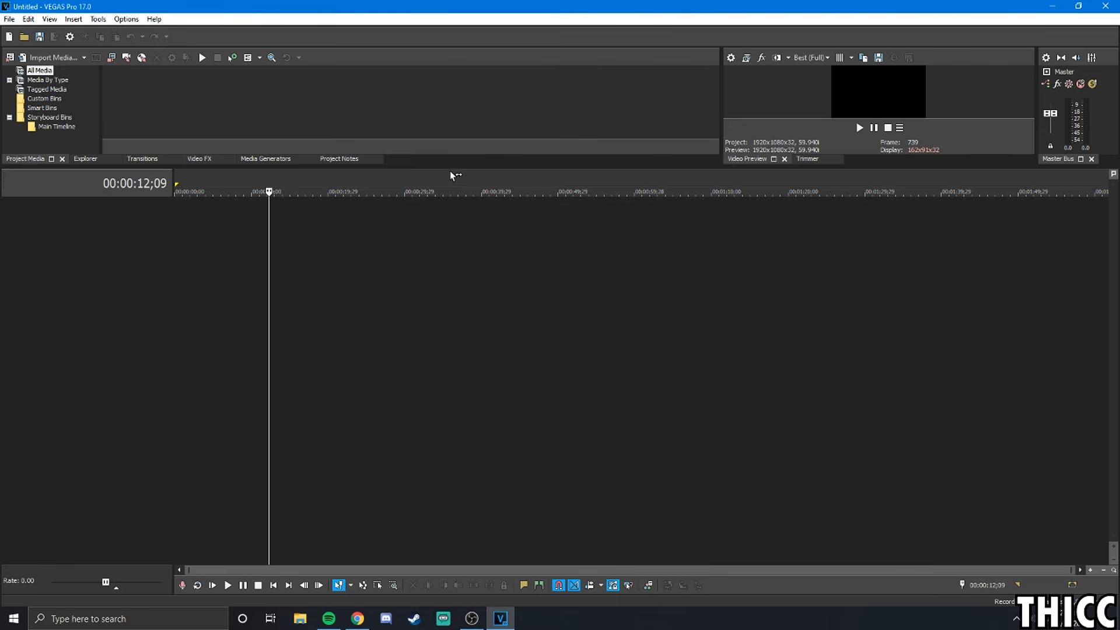
Reduce the timeline area to a little under half the window's height and widen the video preview pane
drag(453, 175, 441, 424)
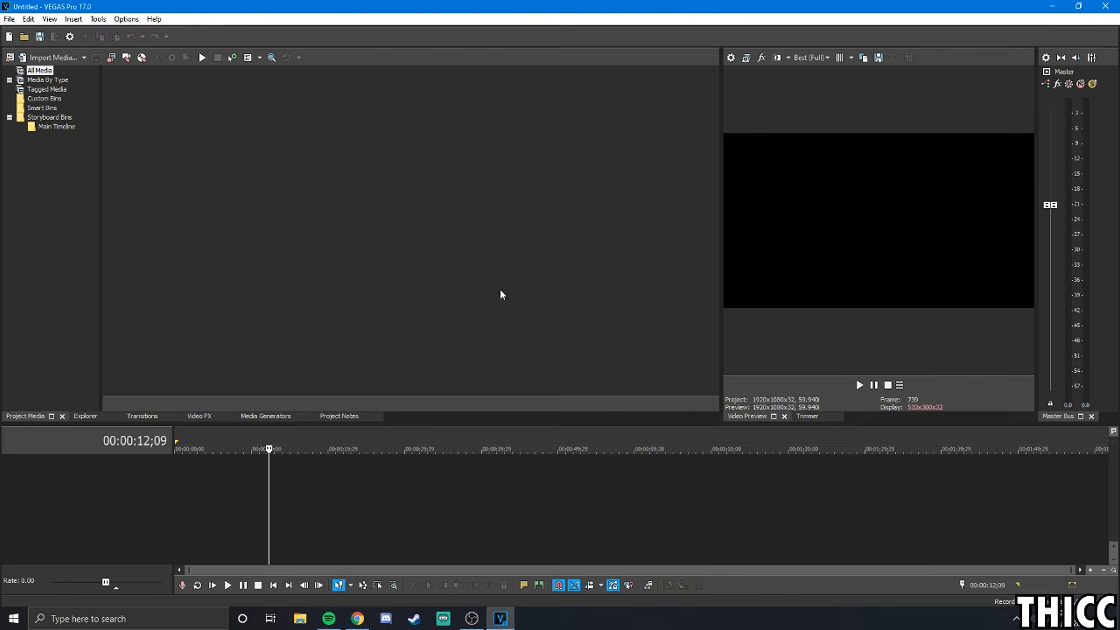
drag(411, 424, 420, 335)
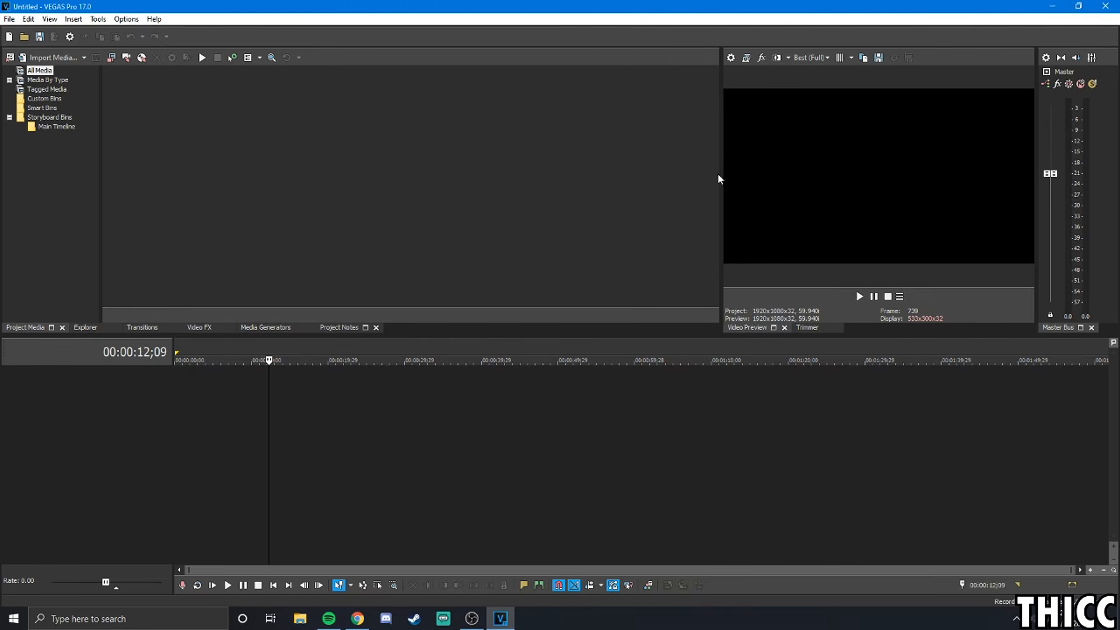
drag(718, 178, 567, 180)
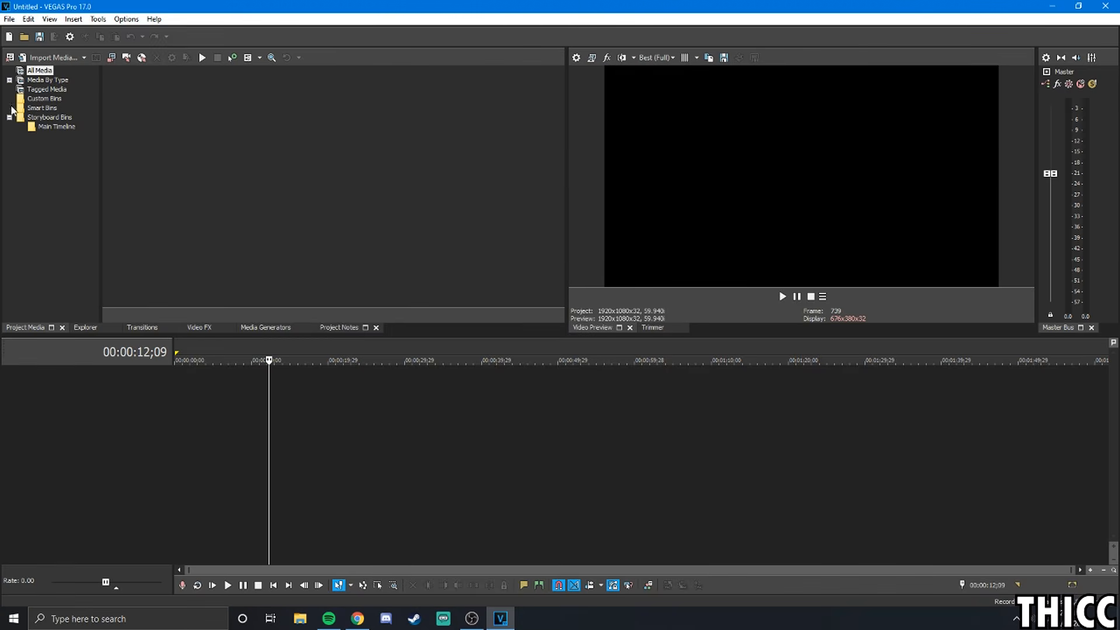
Open the settings for a new project
click(7, 18)
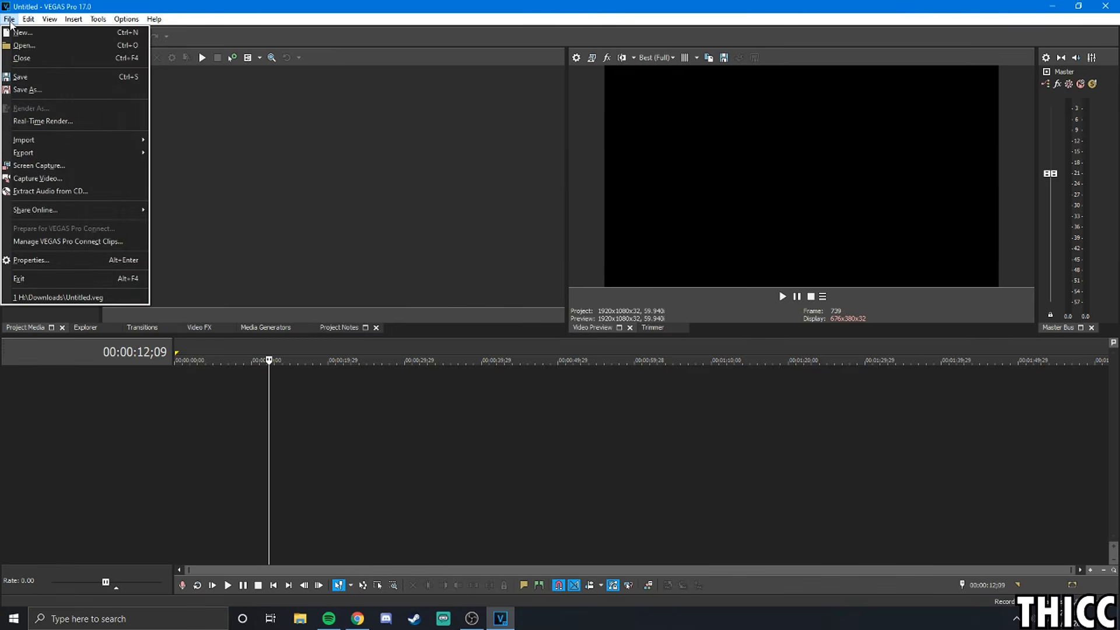
click(10, 19)
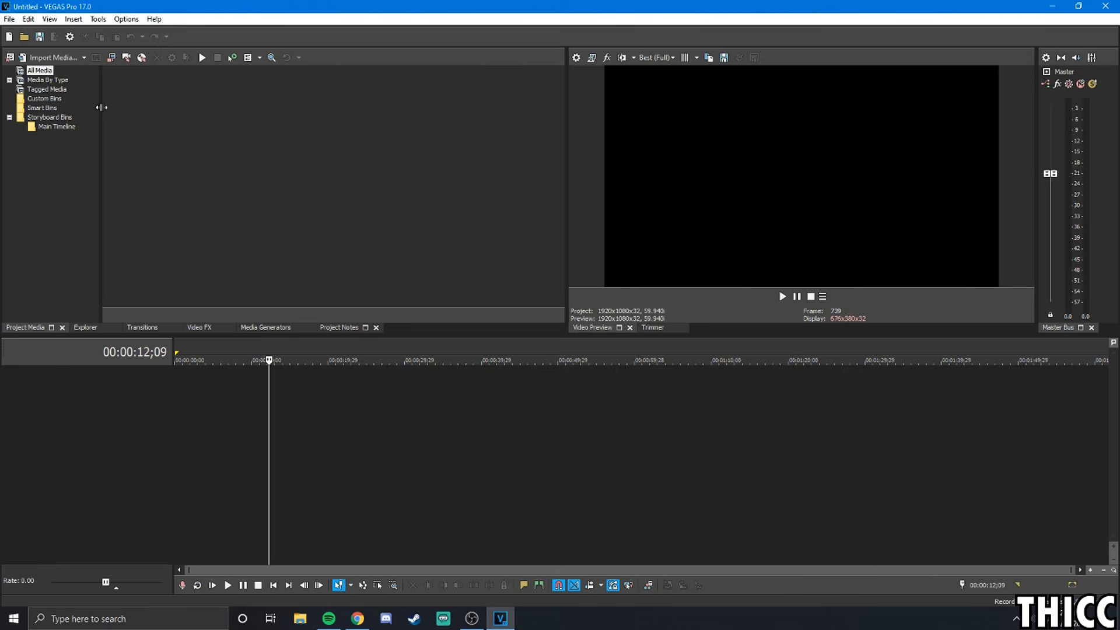
click(9, 21)
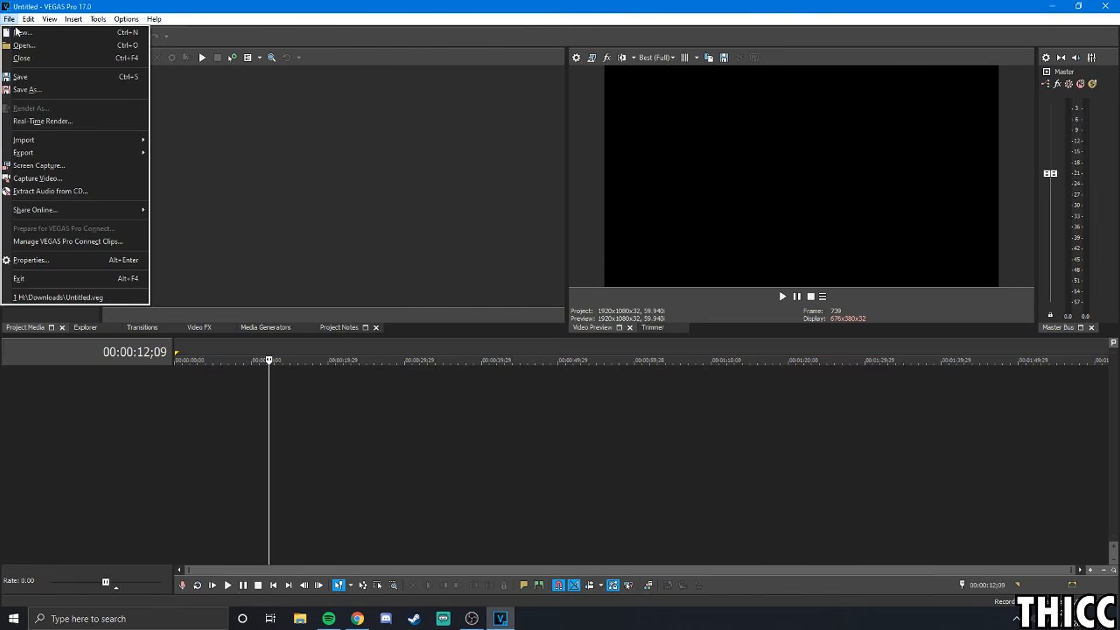
click(33, 36)
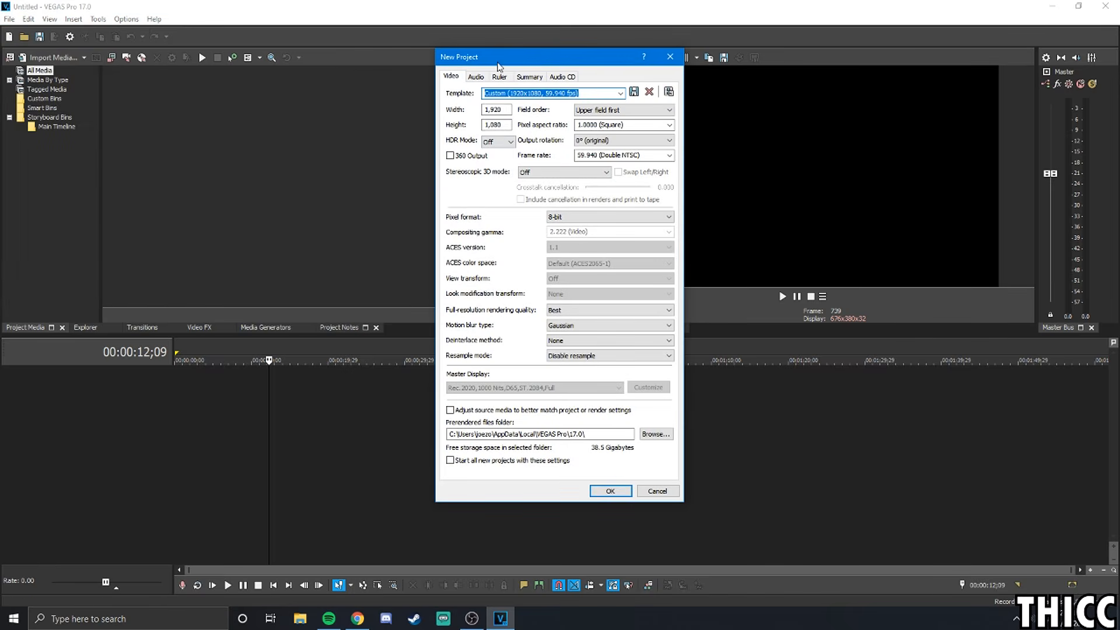
drag(497, 62, 432, 68)
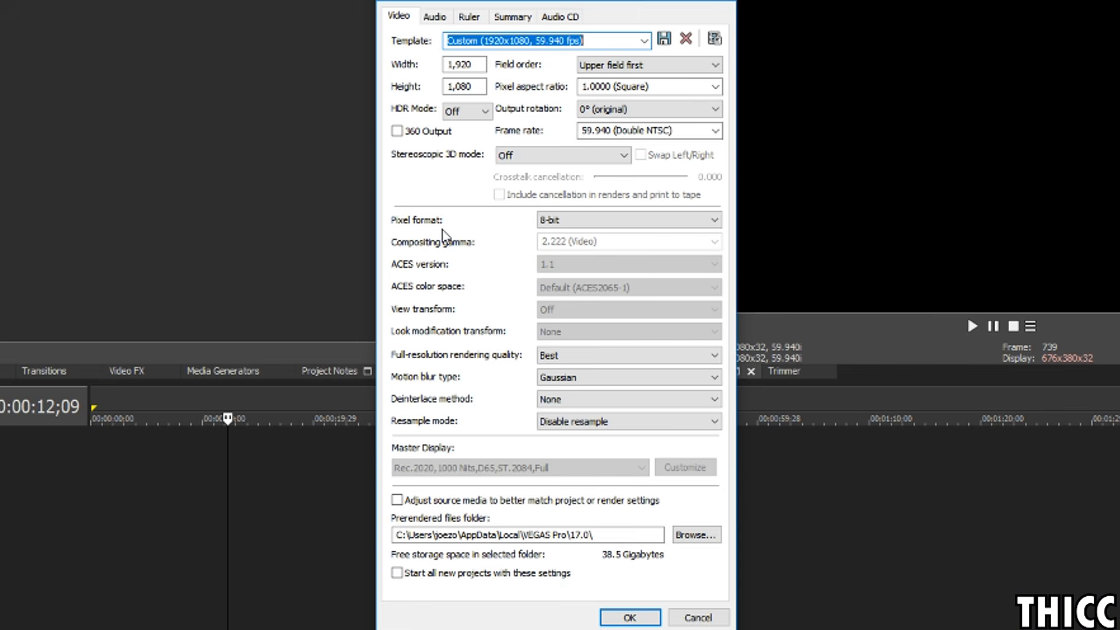
Try the 4K 16:9 24p (4096x2304, 23.976 fps) template and check the available frame rates
click(644, 40)
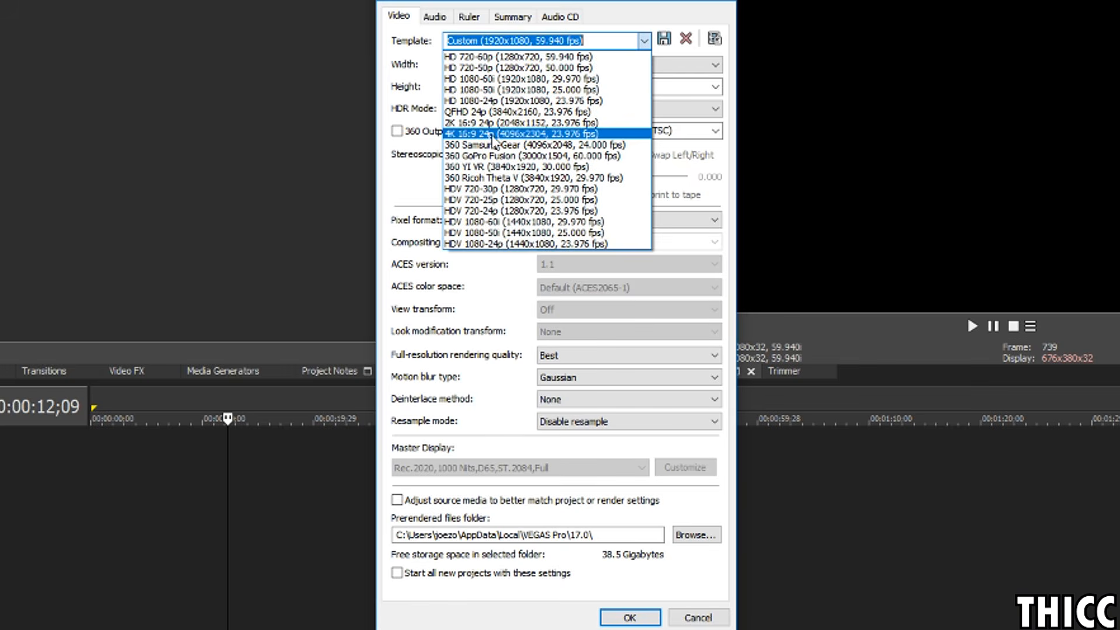
click(526, 134)
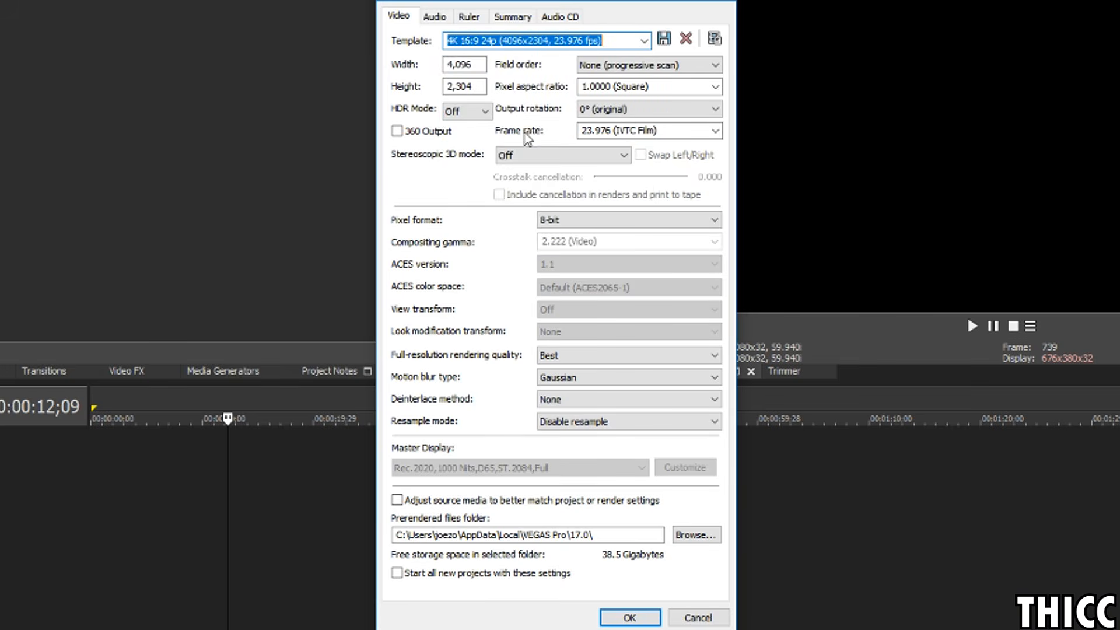
click(715, 133)
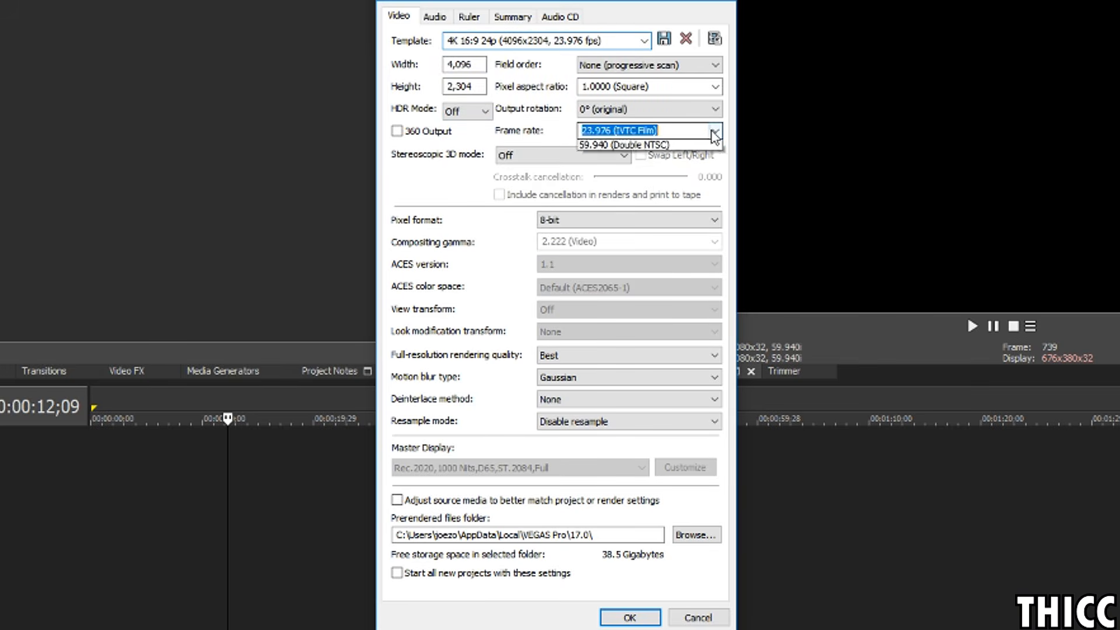
click(715, 134)
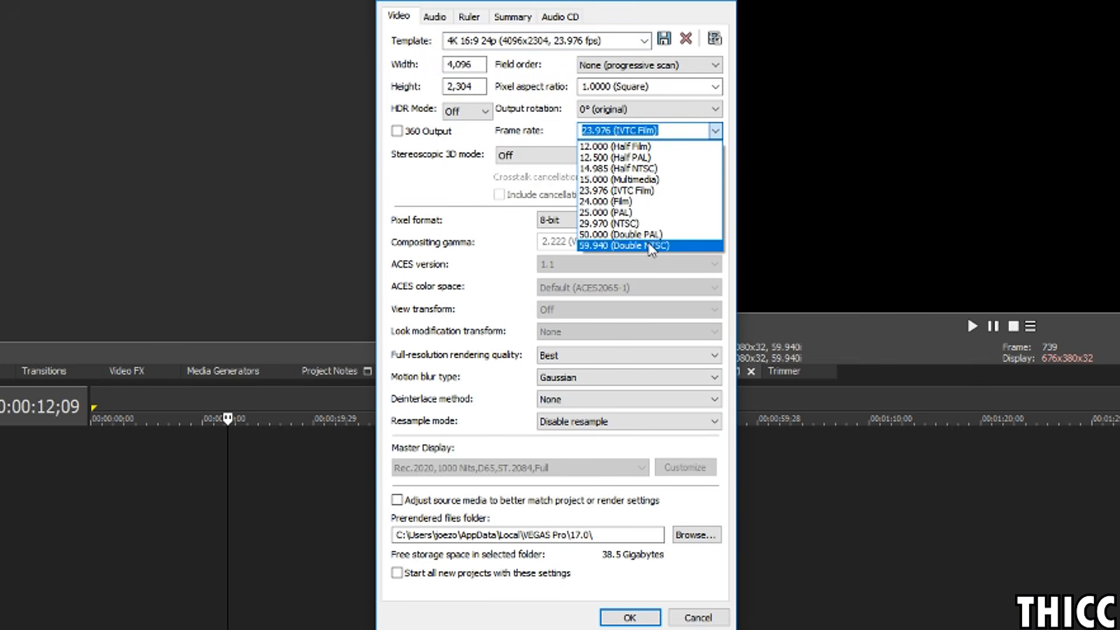
click(538, 132)
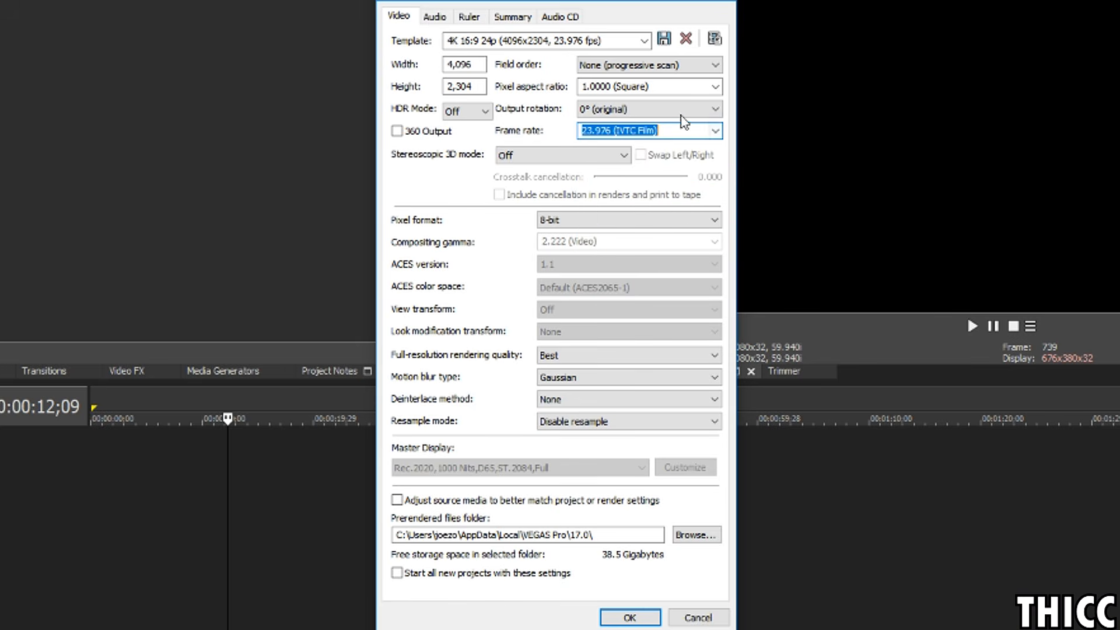
Apply the HD 1080-24p (1920x1080) template and set the frame rate to 59.940 (Double NTSC)
click(644, 40)
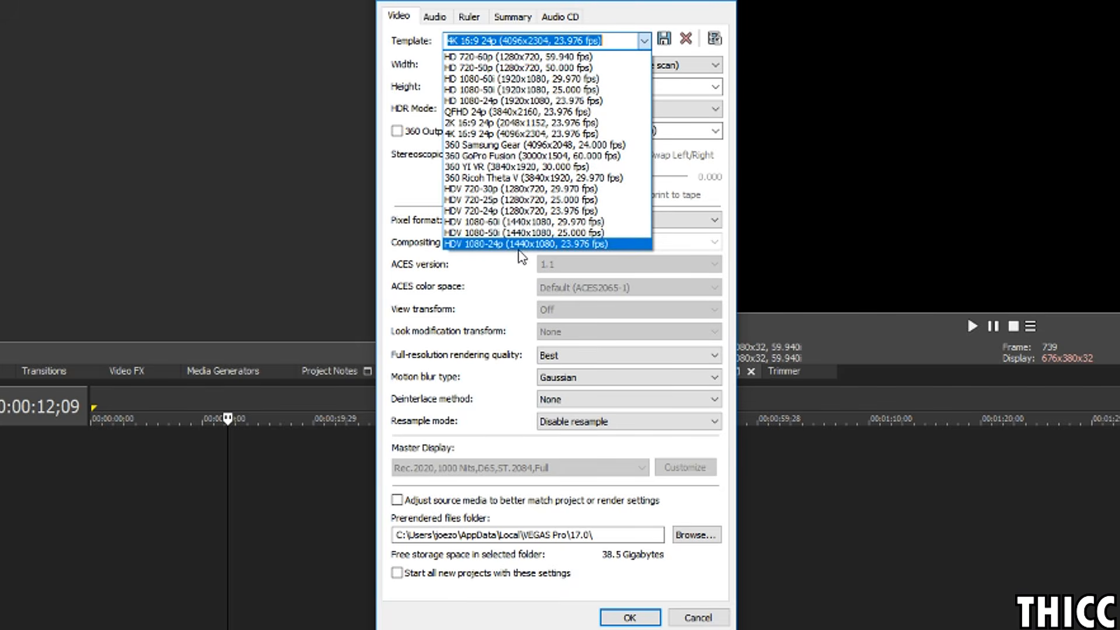
click(516, 104)
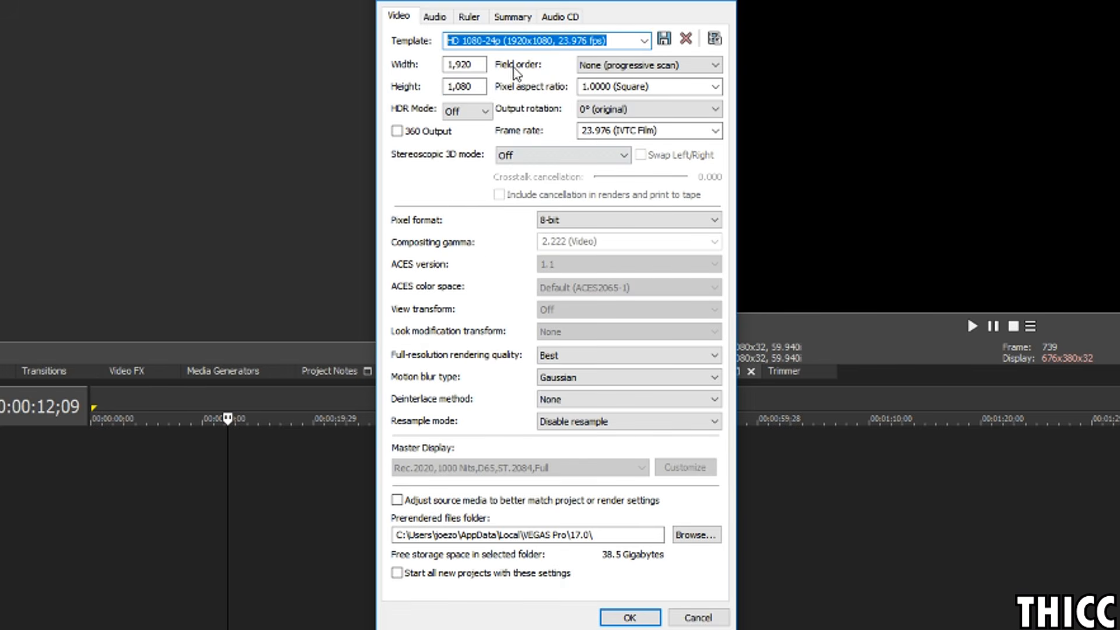
click(715, 131)
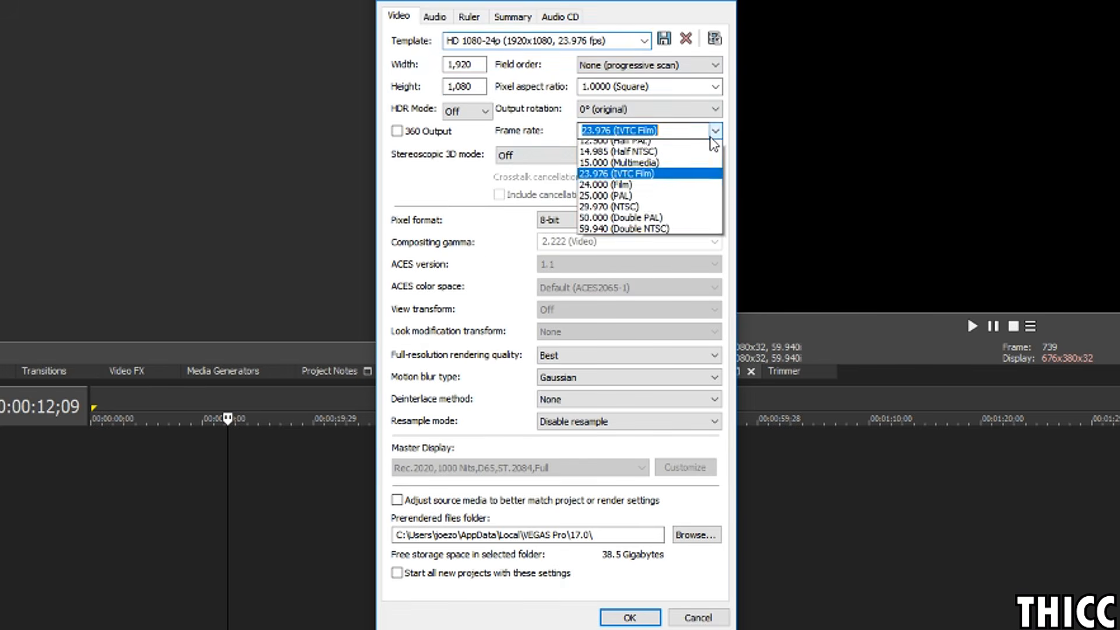
click(663, 245)
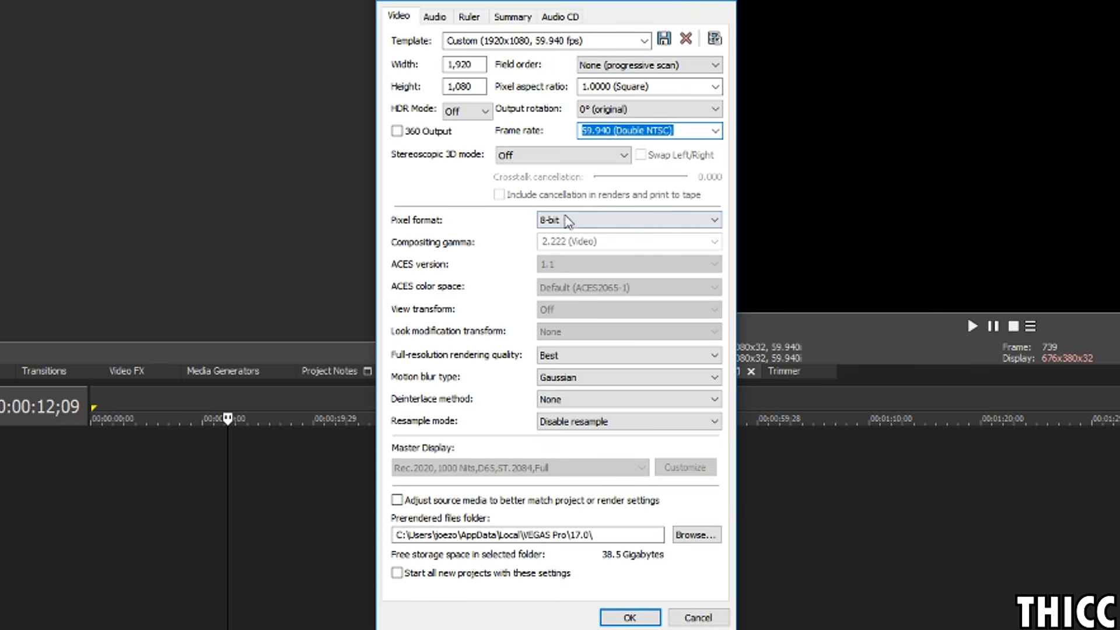
Set the pixel format to 8-bit, full-resolution rendering quality to Best and motion blur type to Gaussian
click(588, 221)
click(584, 232)
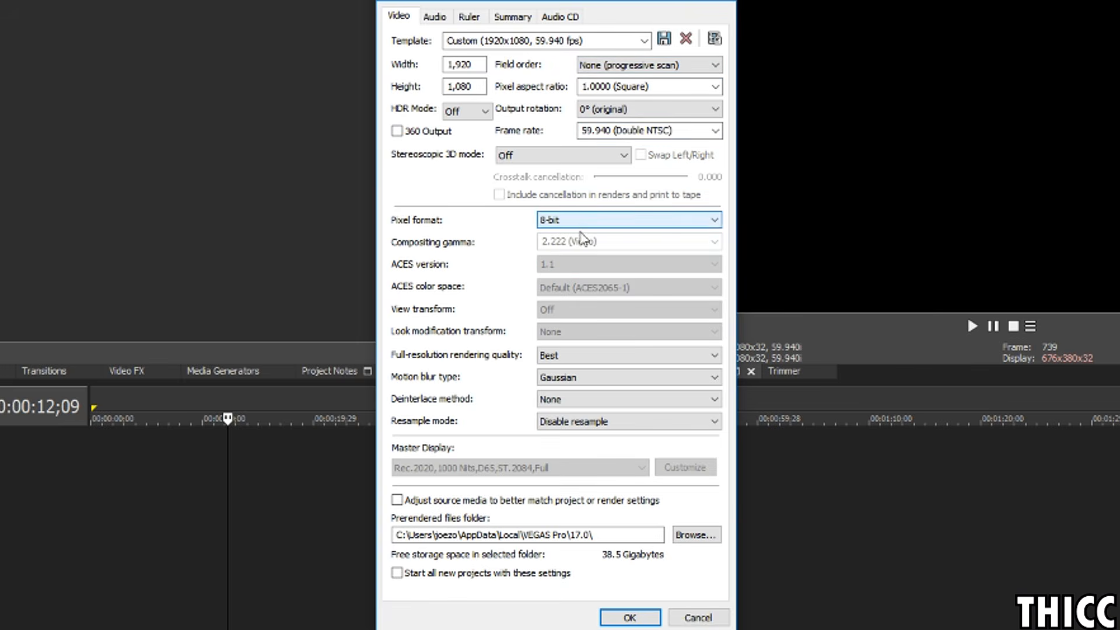
click(565, 357)
click(565, 357)
click(573, 378)
click(576, 385)
click(550, 381)
click(550, 383)
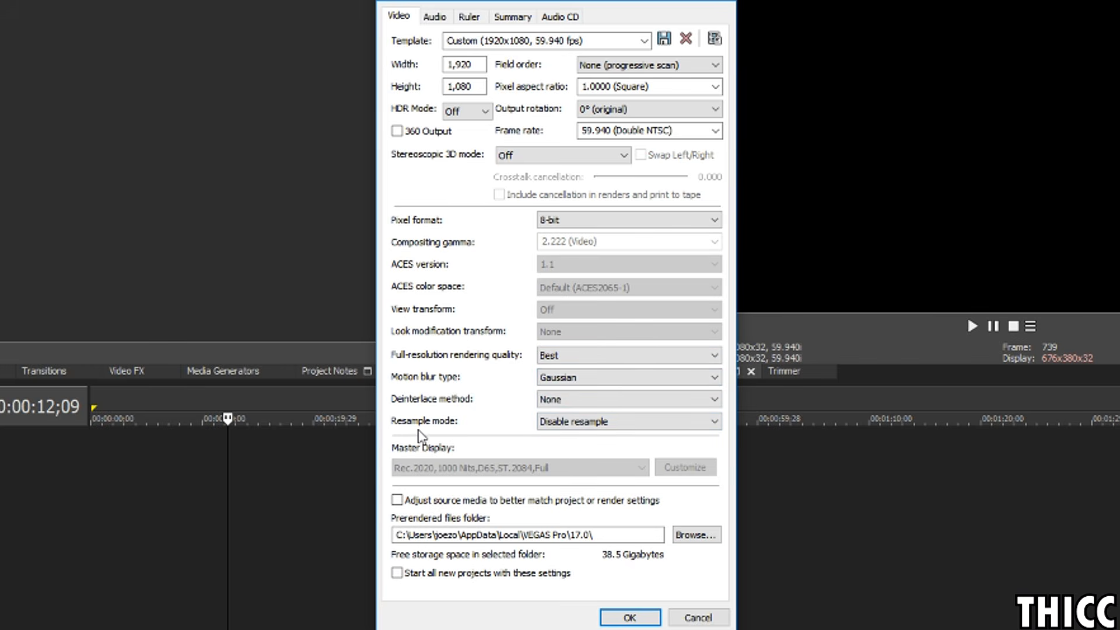
Set the resample mode to Disable resample and create the project, keeping these settings as the default for all new projects
click(572, 428)
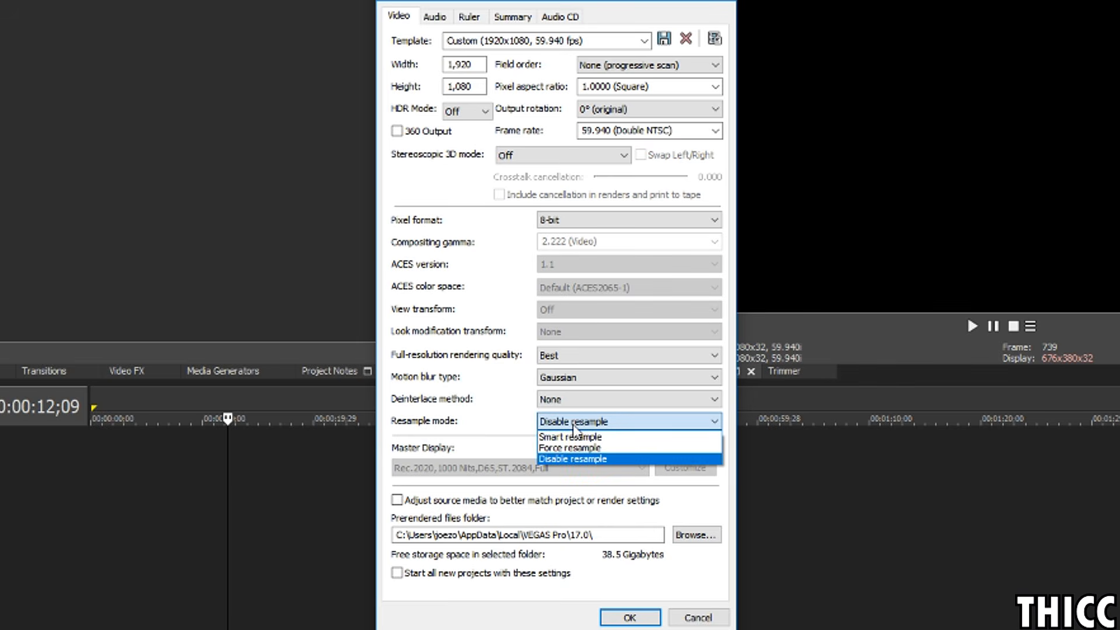
click(547, 460)
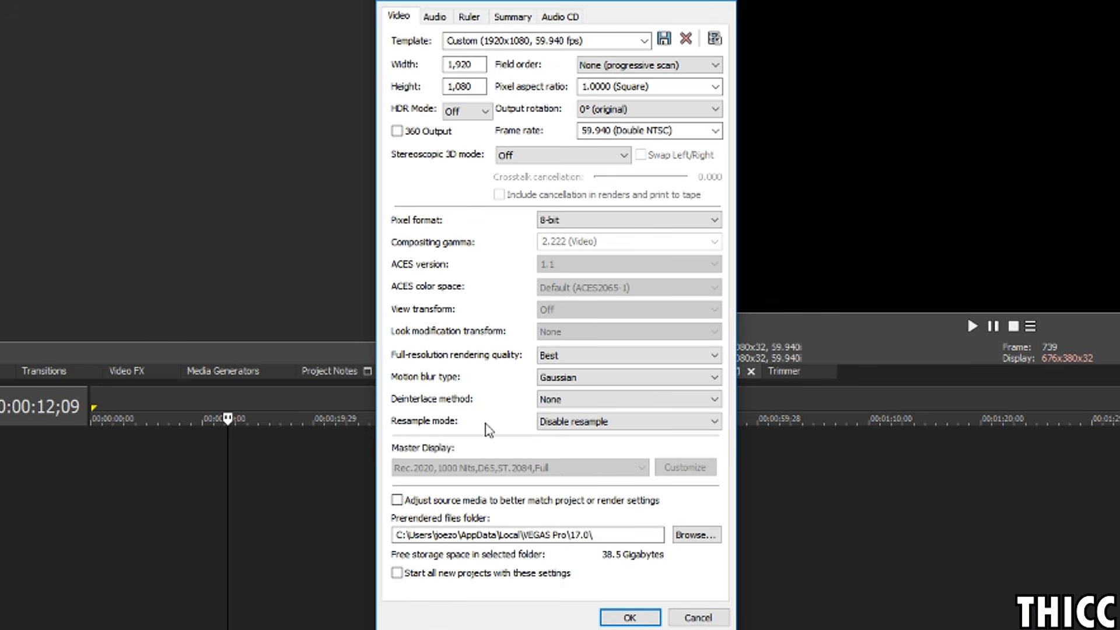
click(590, 427)
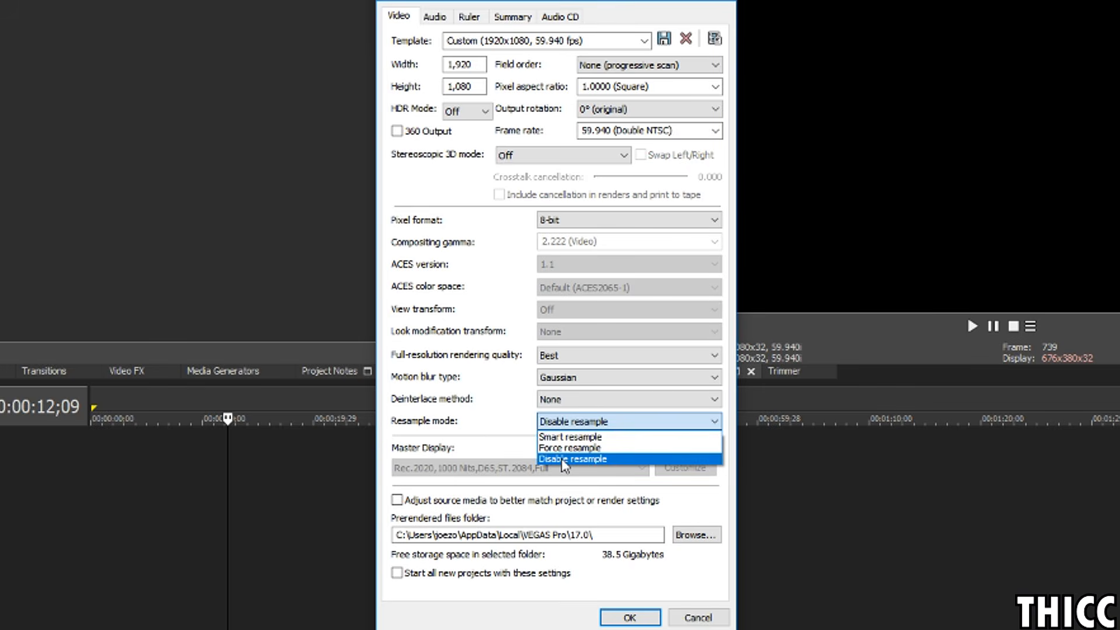
click(529, 370)
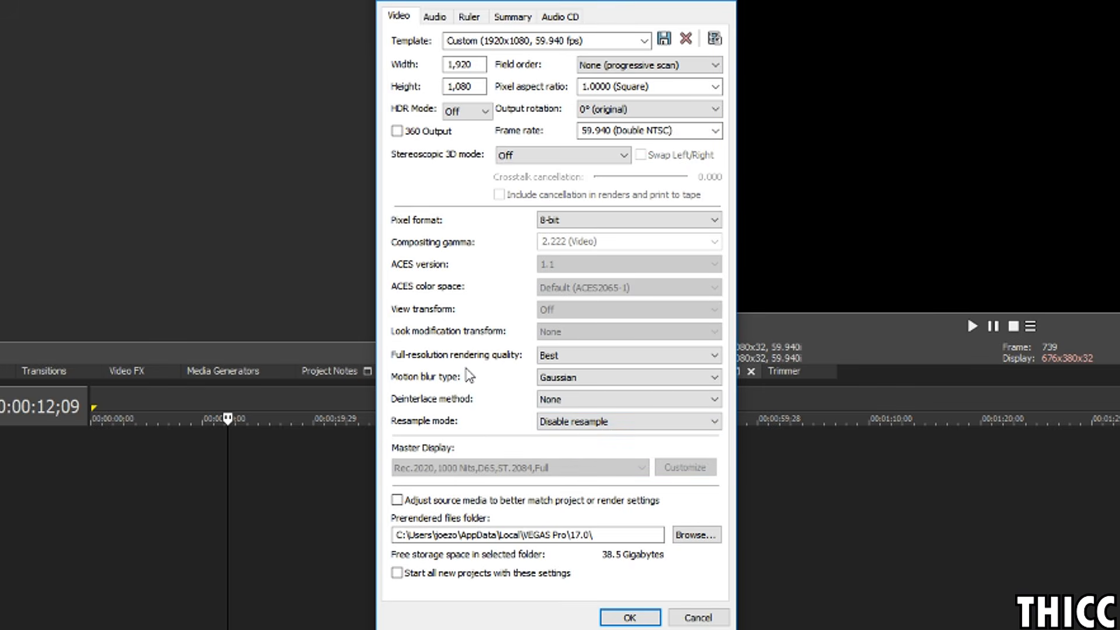
click(541, 423)
click(574, 428)
click(435, 576)
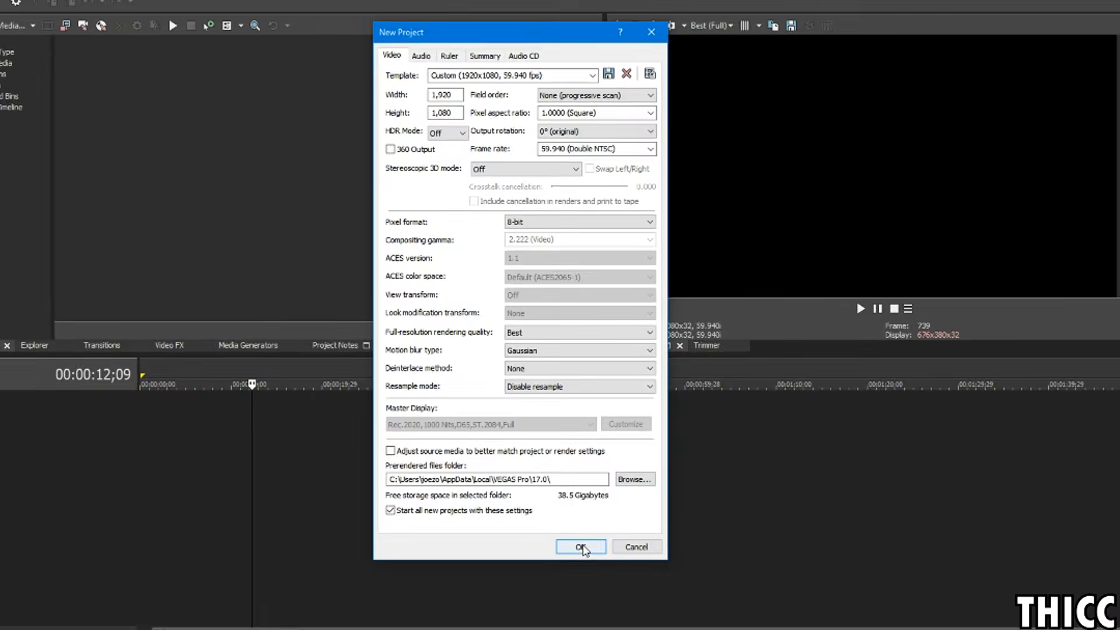
click(582, 548)
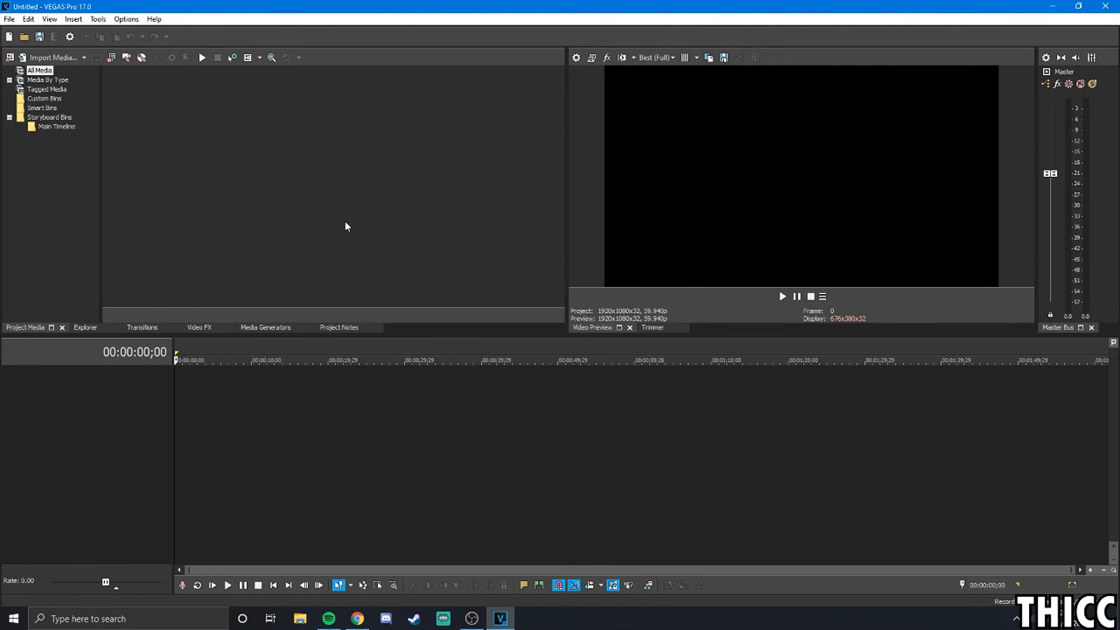
Import the Trenches SUCK MP4 video from the Panda folder on the Youtube (E:) drive into the project media
click(10, 19)
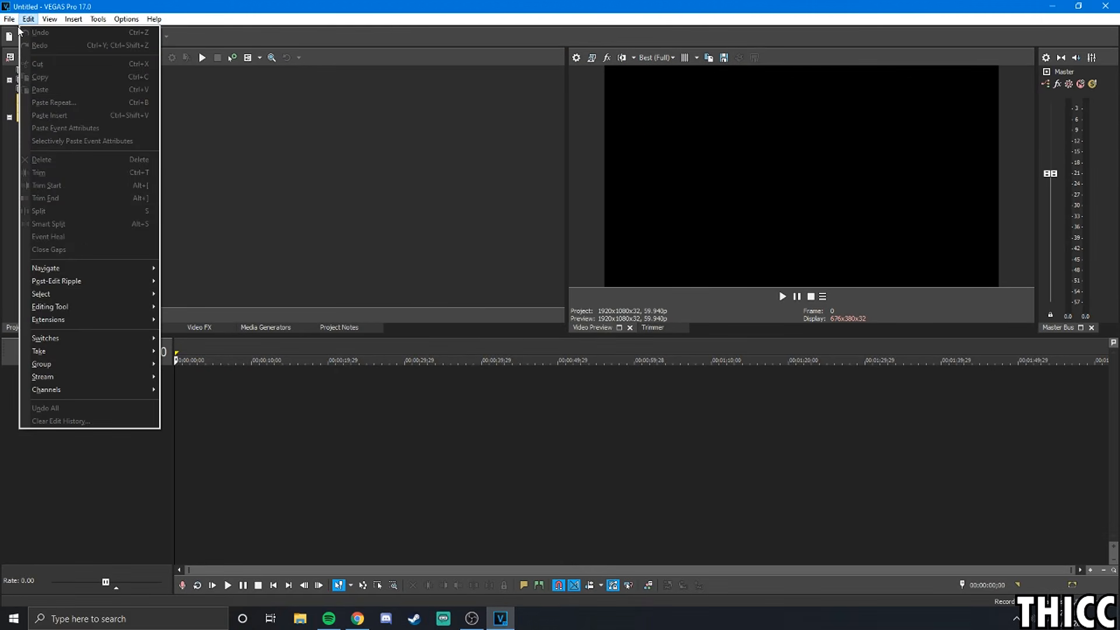
click(343, 190)
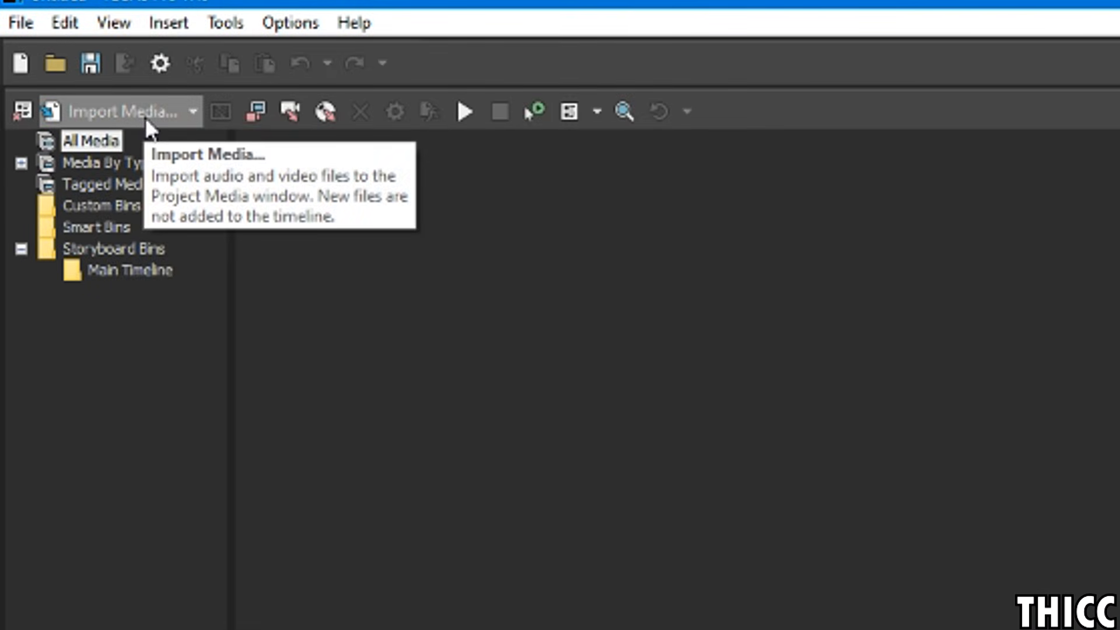
click(140, 113)
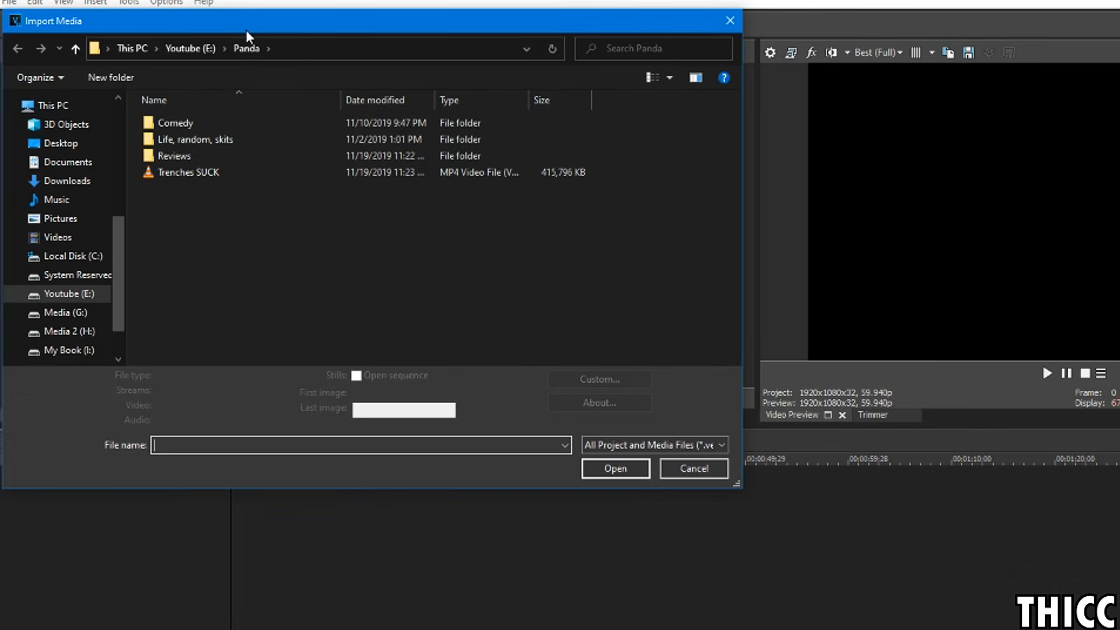
drag(246, 29, 433, 94)
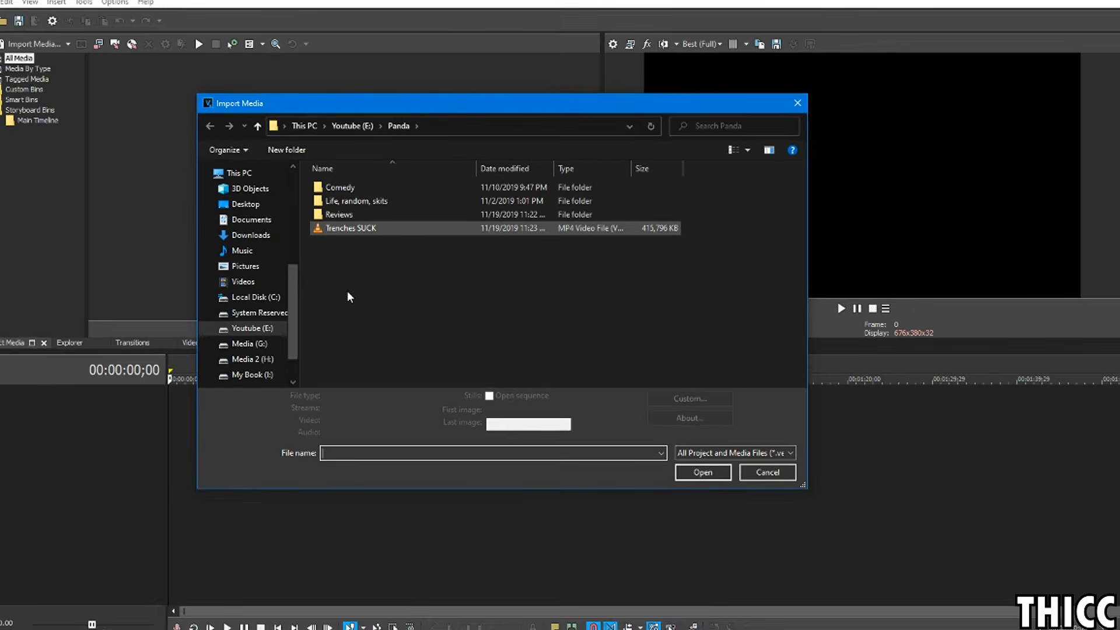
key(Escape)
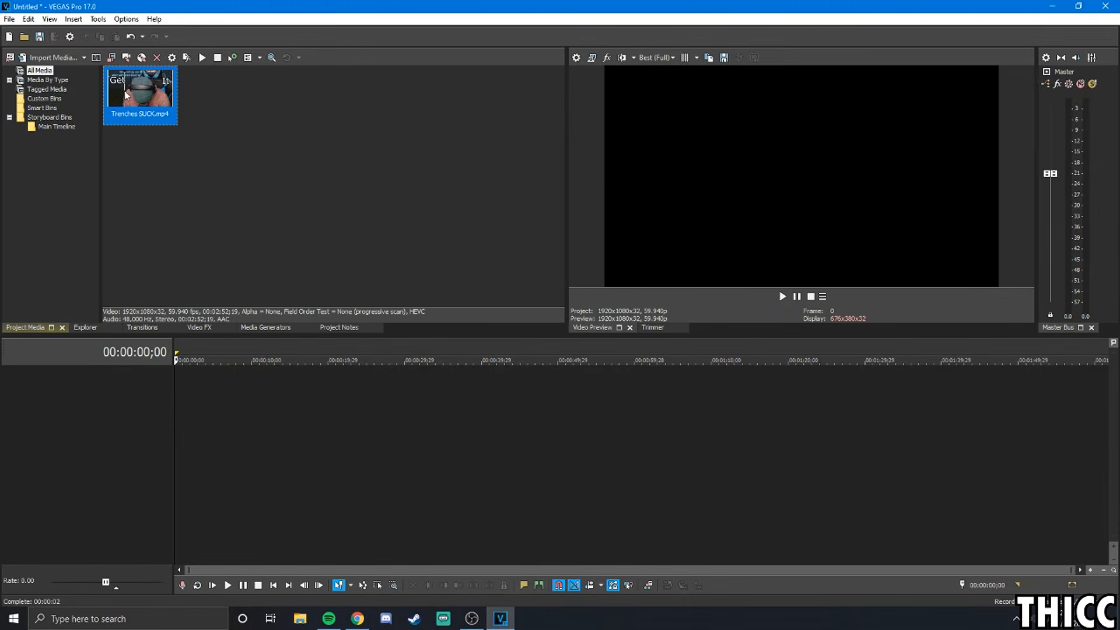
Place the Trenches SUCK.mp4 clip with its audio at the very start of the timeline
click(245, 176)
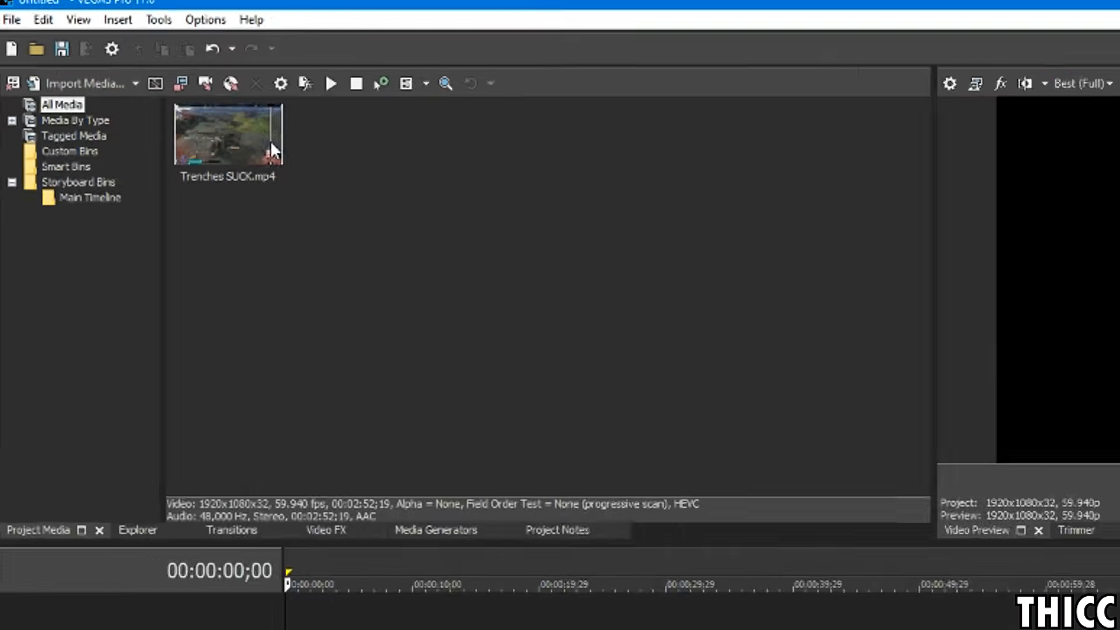
drag(227, 133, 293, 629)
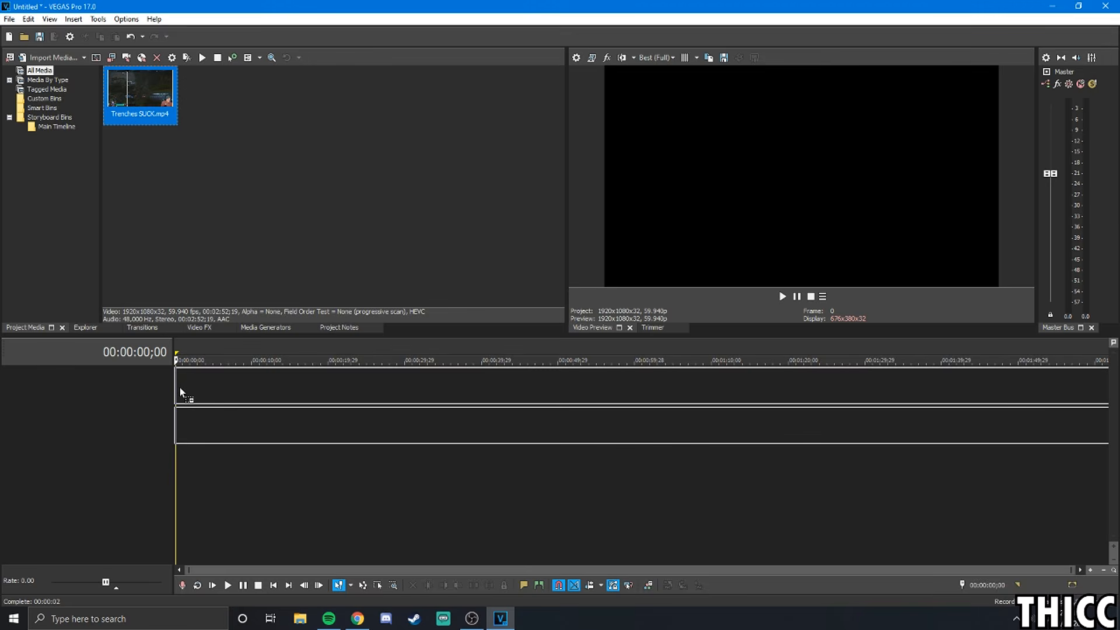
drag(179, 388, 180, 387)
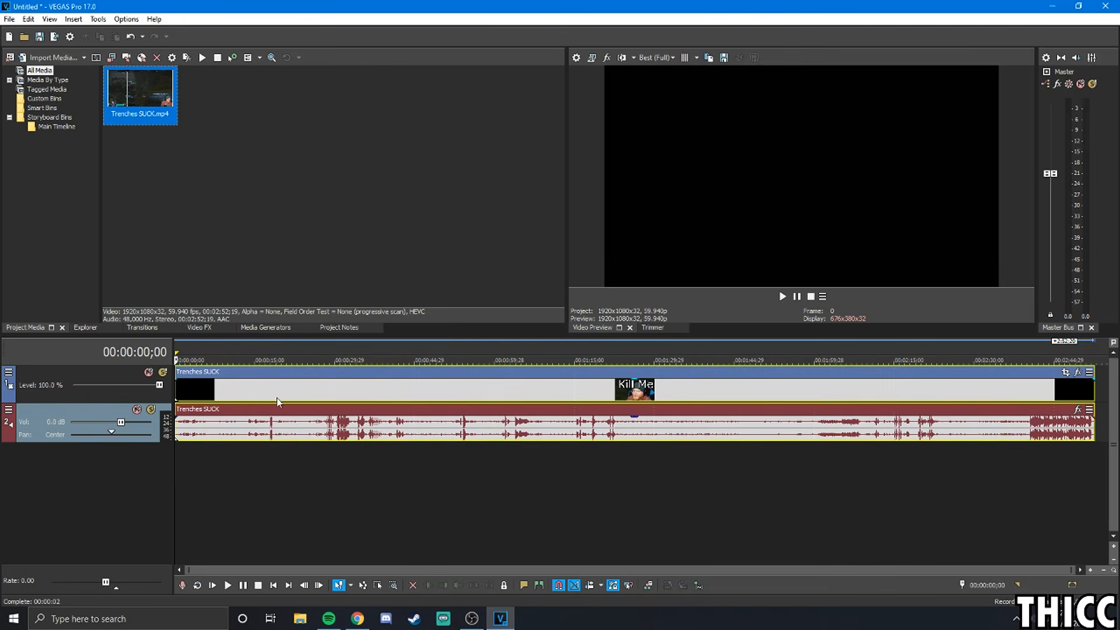
Examine the clip's audio and video events by previewing frames at several points along the whole timeline
click(330, 434)
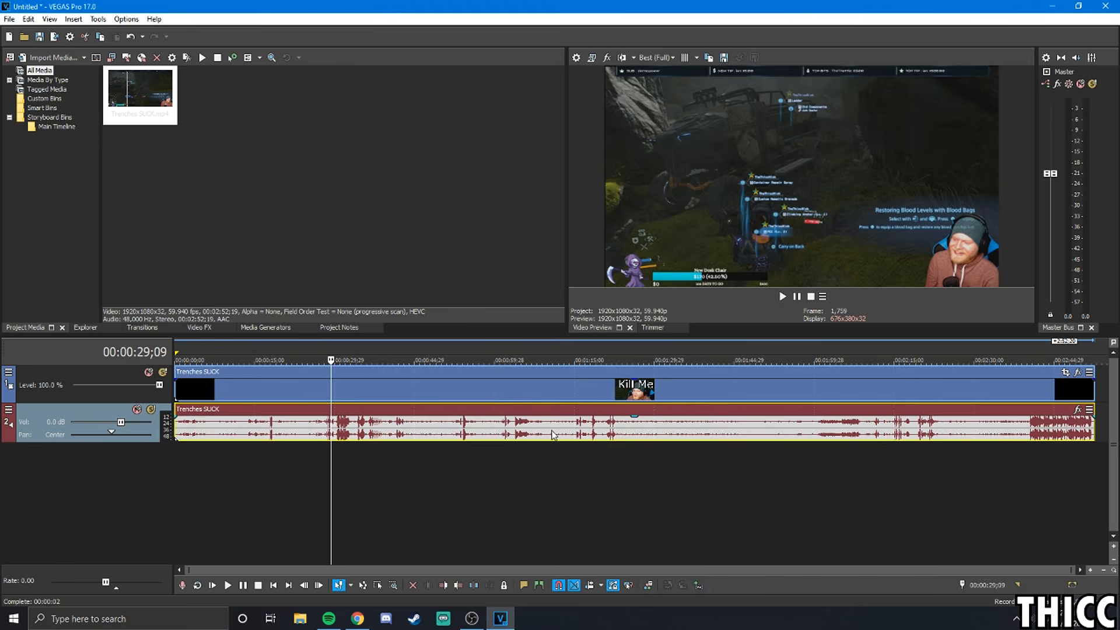
click(552, 434)
click(220, 425)
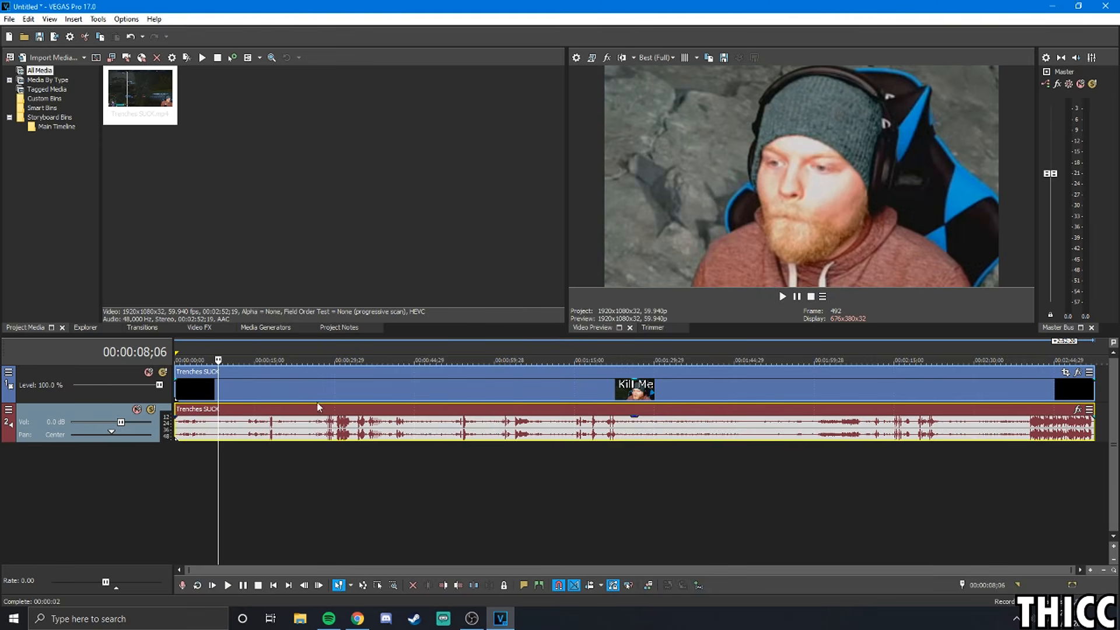
click(305, 402)
click(401, 400)
click(530, 401)
click(651, 397)
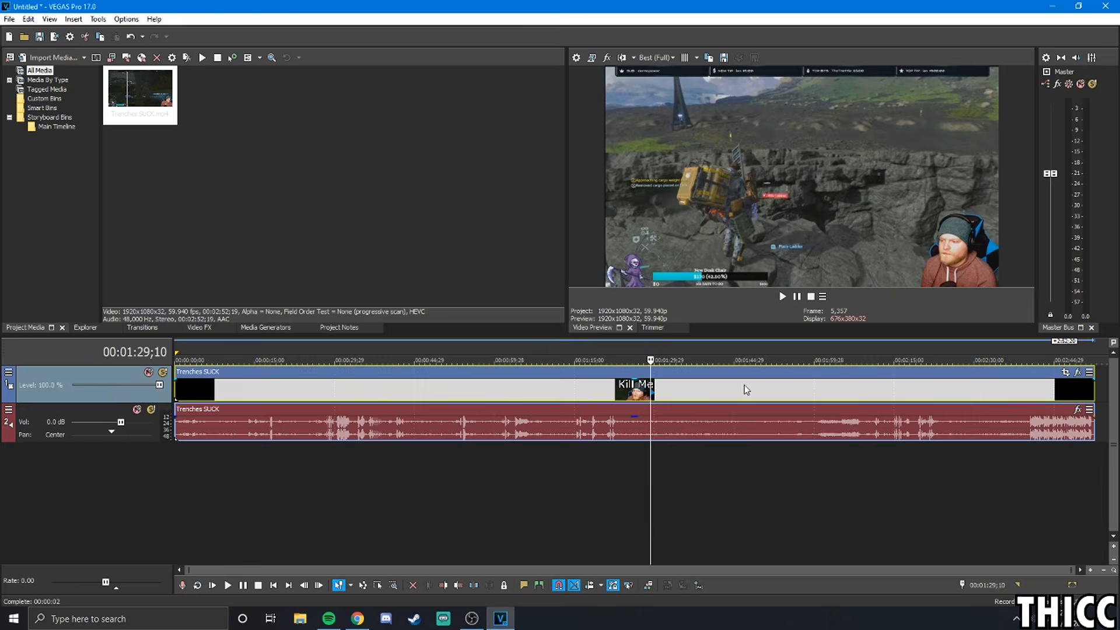
click(745, 390)
click(839, 403)
click(924, 388)
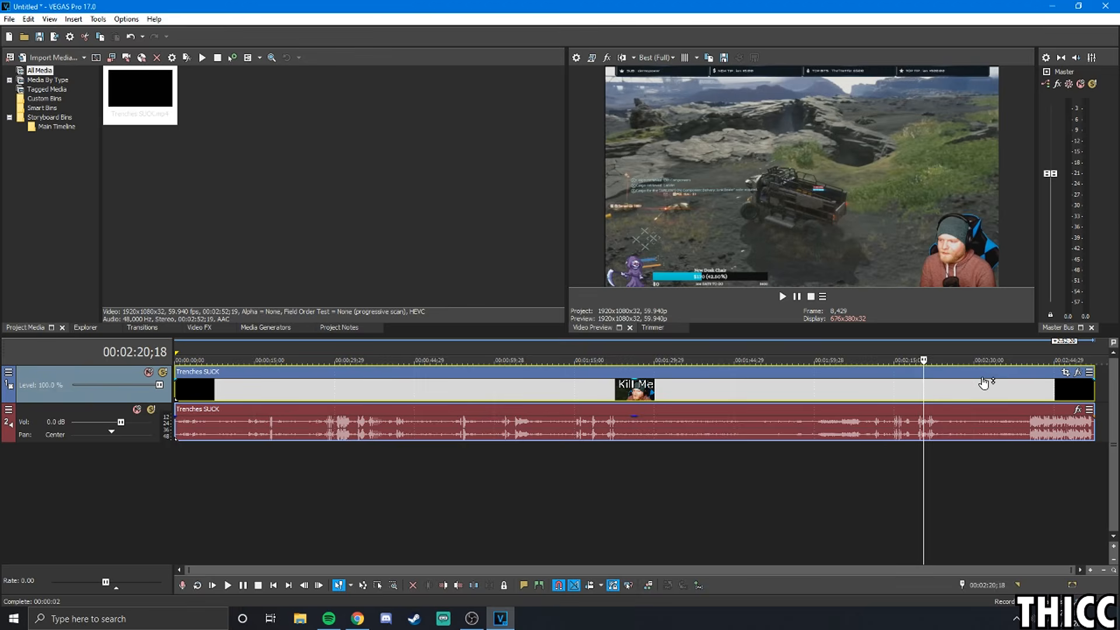
Play the clip from about 00:00:09;09 and stop at about 00:00:24;11
click(225, 358)
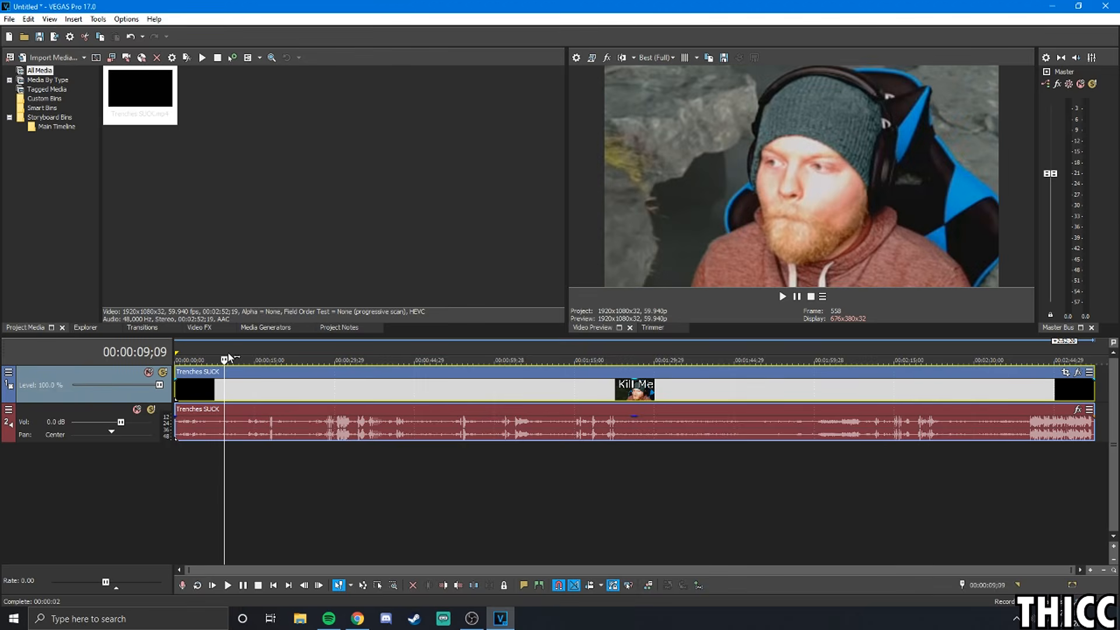
key(space)
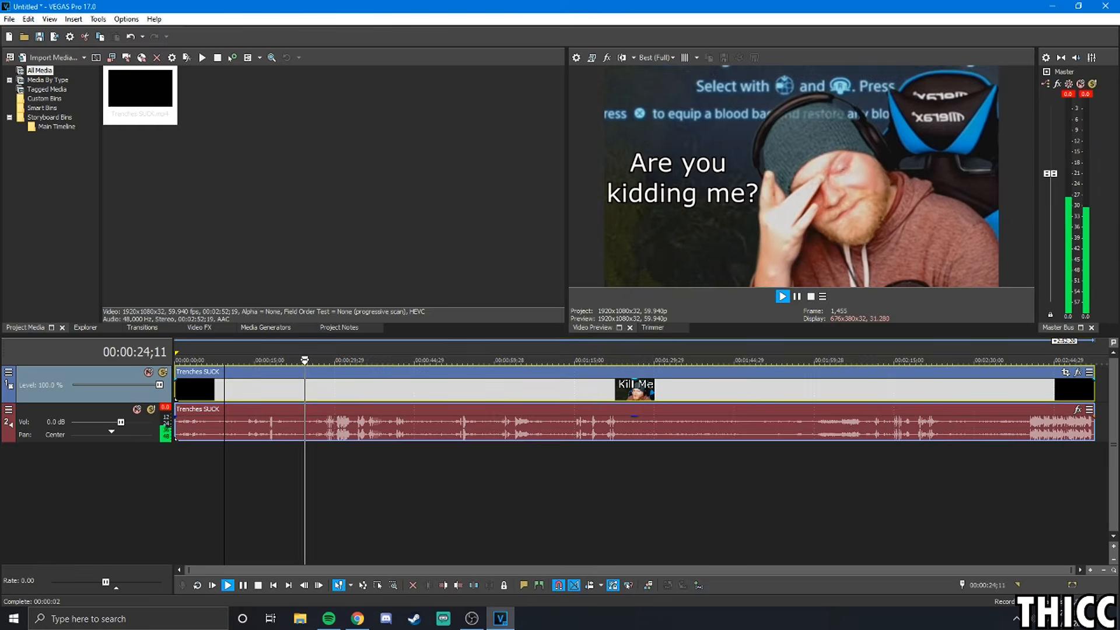
key(space)
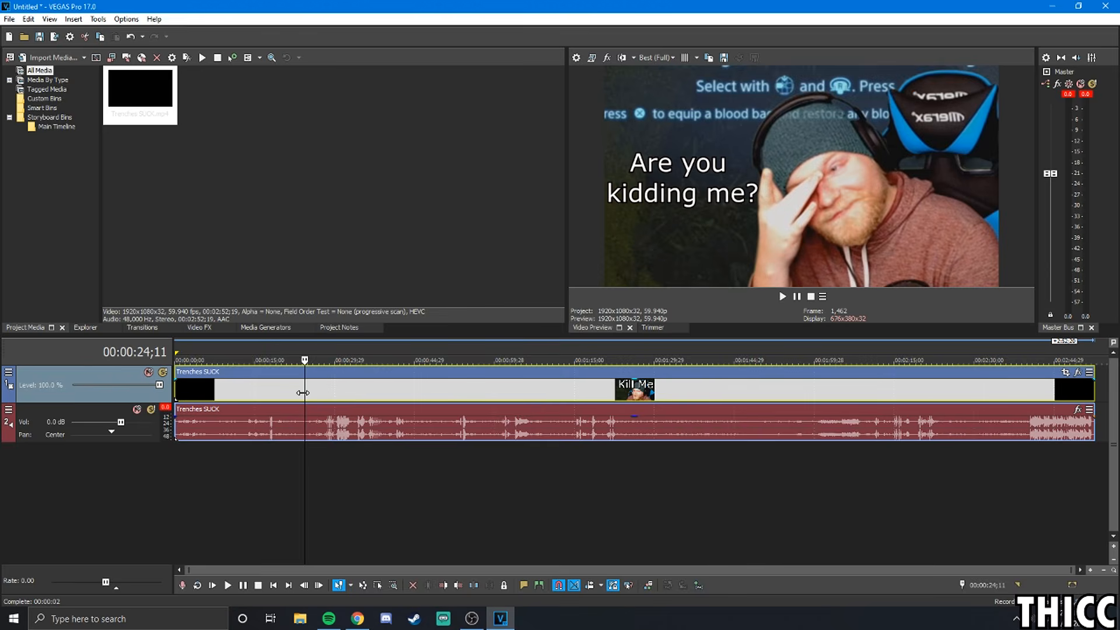
Examine the clip around 00:00:24;11 down to single frames, playing it briefly at that level of detail
scroll(303, 393, up, 9)
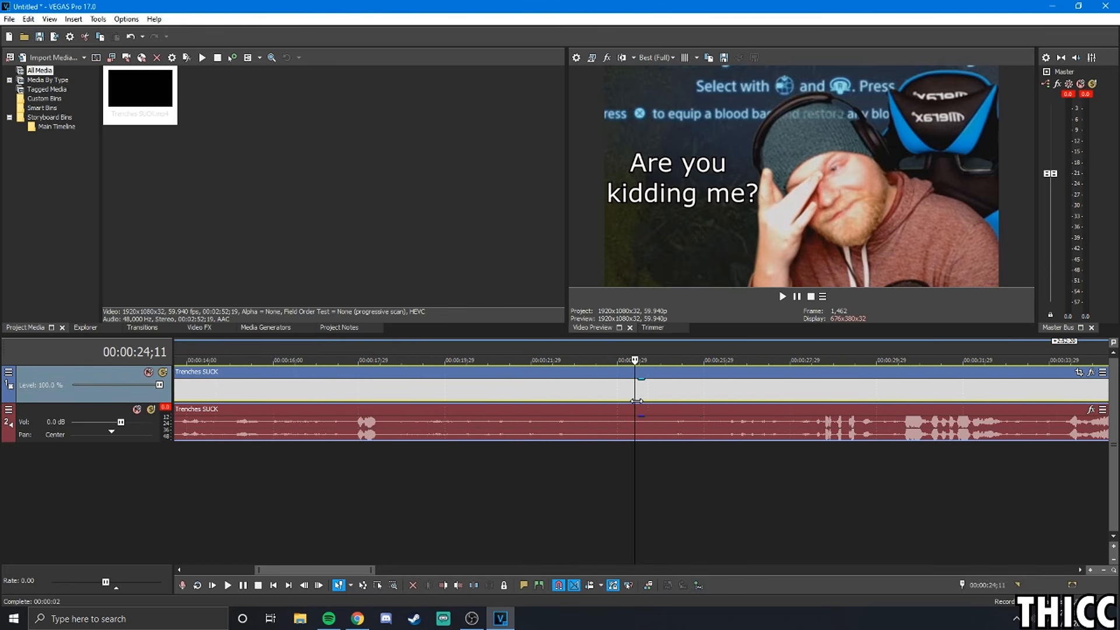
scroll(636, 400, up, 5)
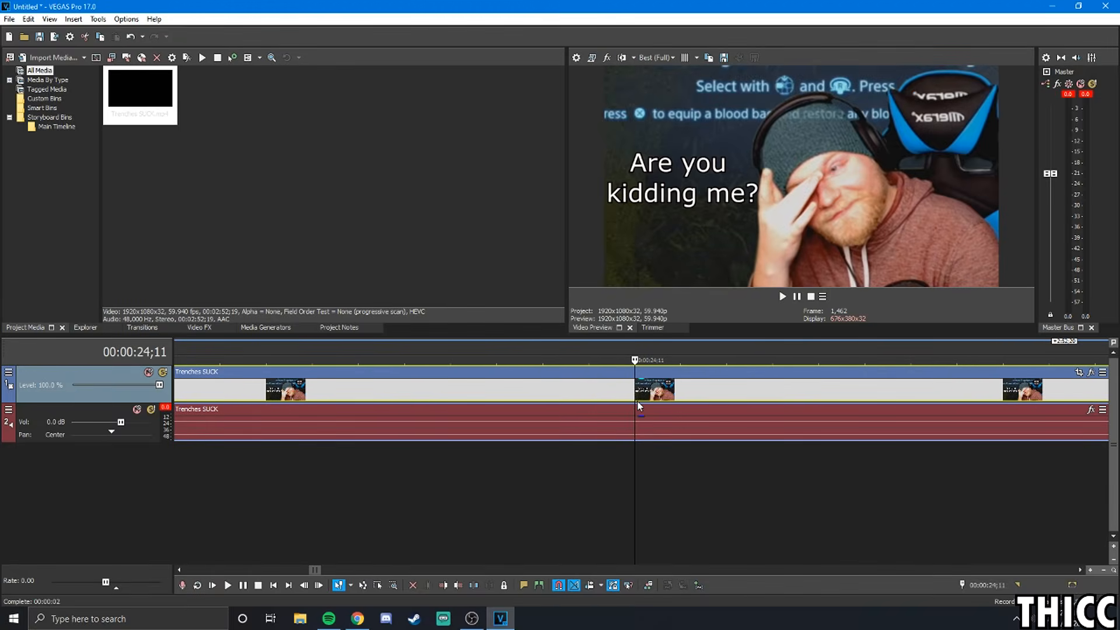
key(space)
key(space)
scroll(662, 393, up, 1)
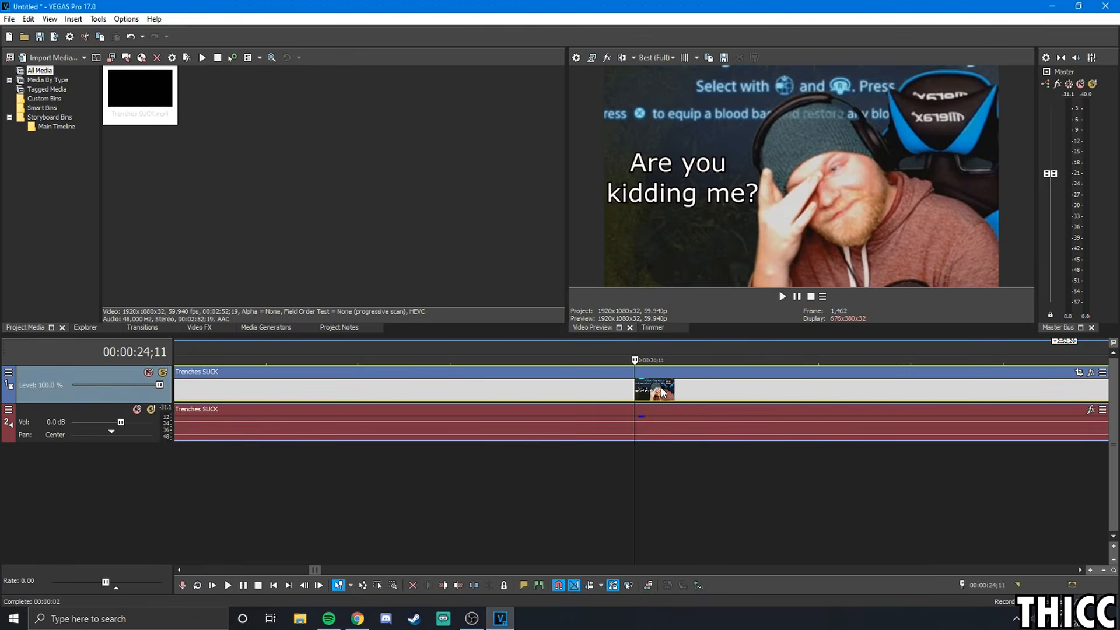
key(space)
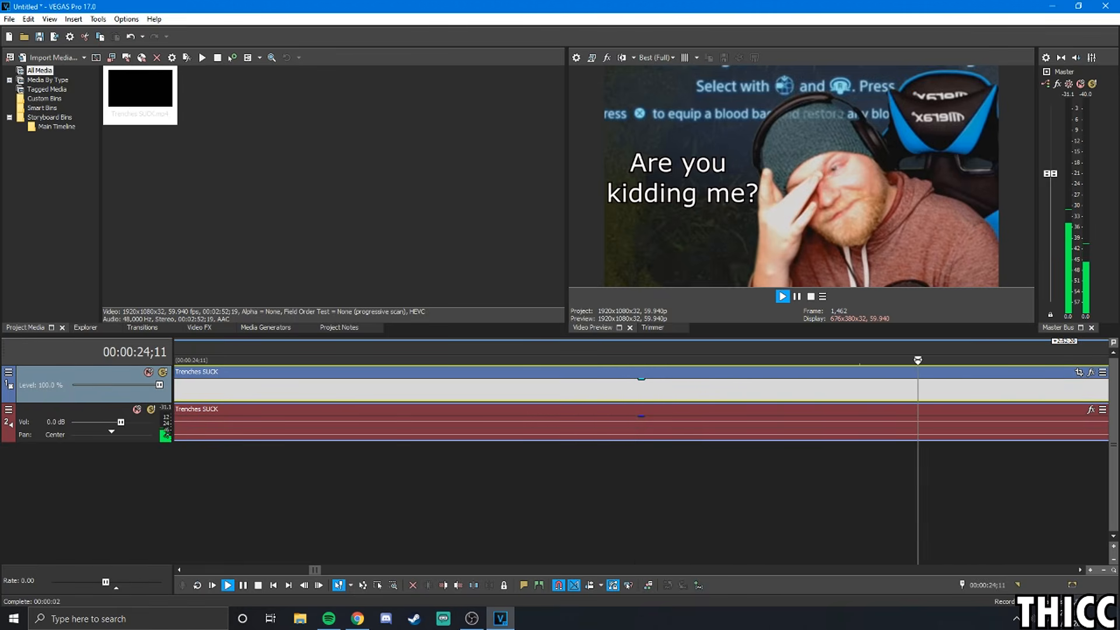
key(space)
scroll(656, 401, down, 10)
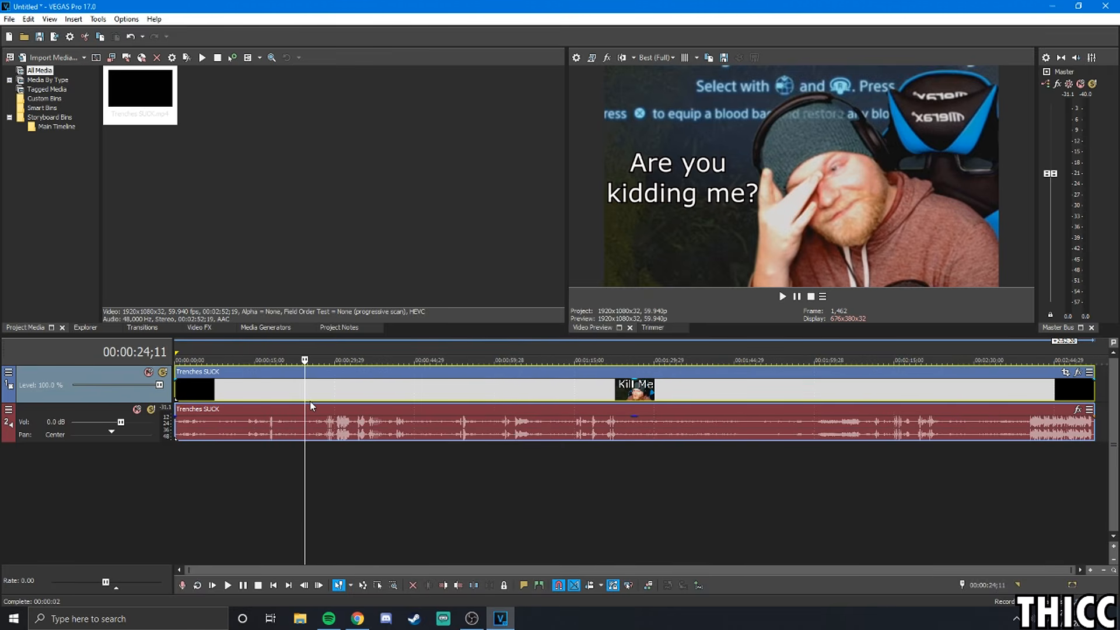
Trim the beginning of the video and audio events so they start at 00:00:02;23
click(175, 392)
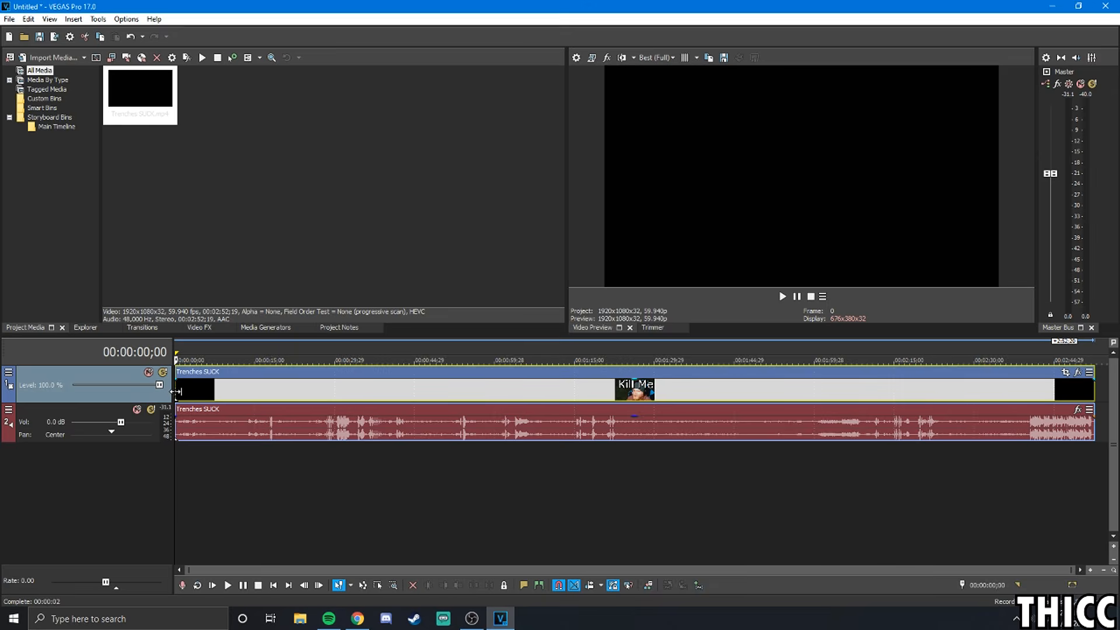
scroll(175, 392, up, 10)
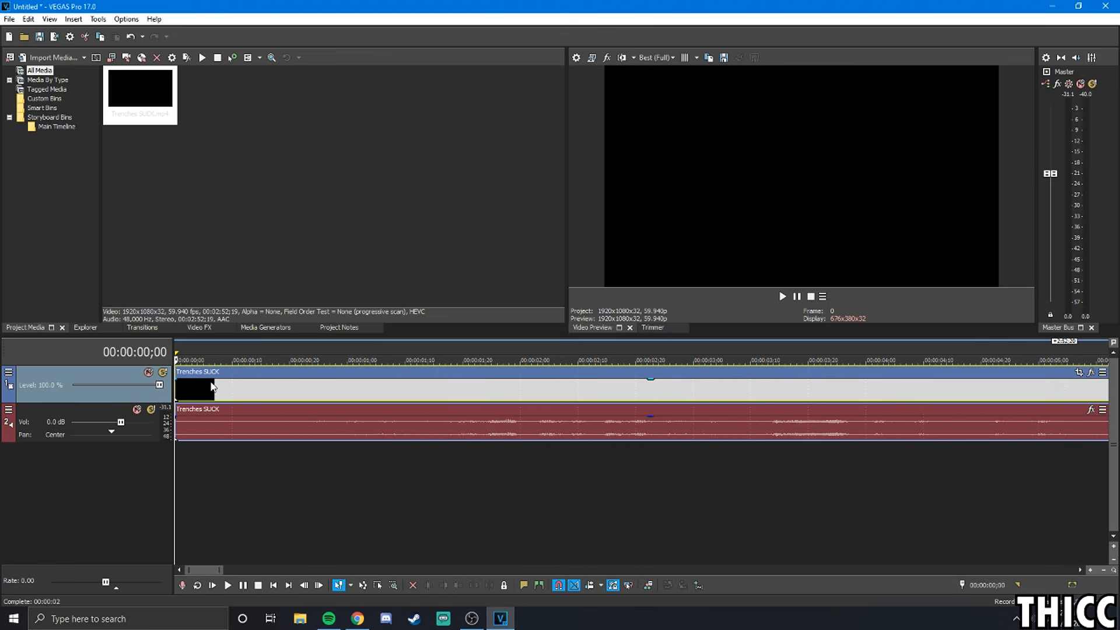
drag(175, 385, 663, 401)
scroll(425, 425, down, 10)
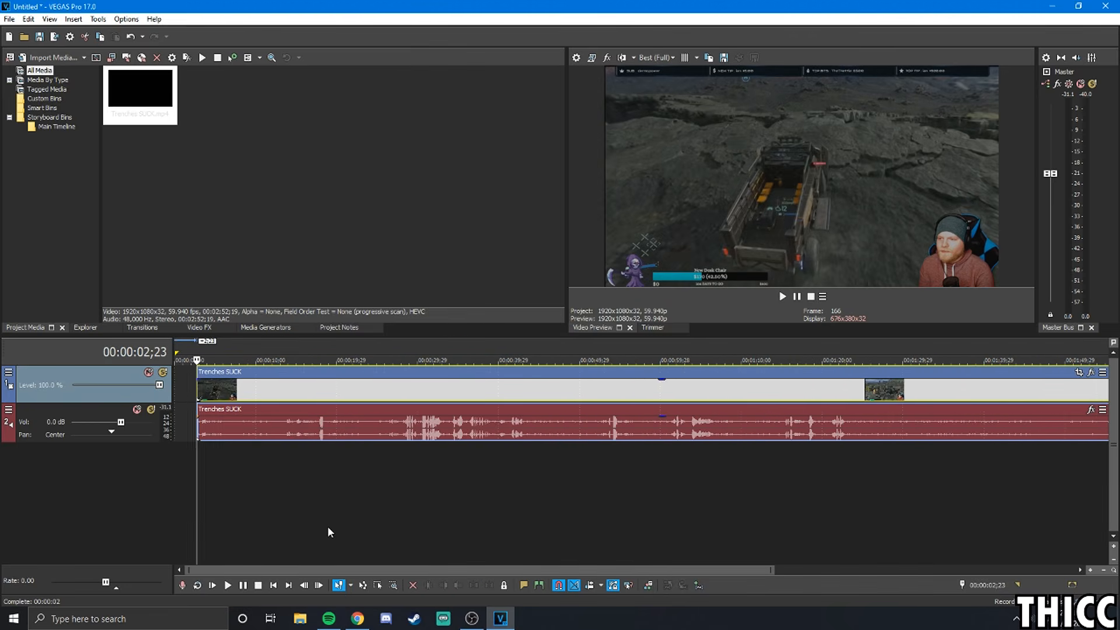
Check the empty gap before the trimmed clip and close it by moving the clip to the start of the timeline
scroll(327, 527, up, 5)
click(177, 384)
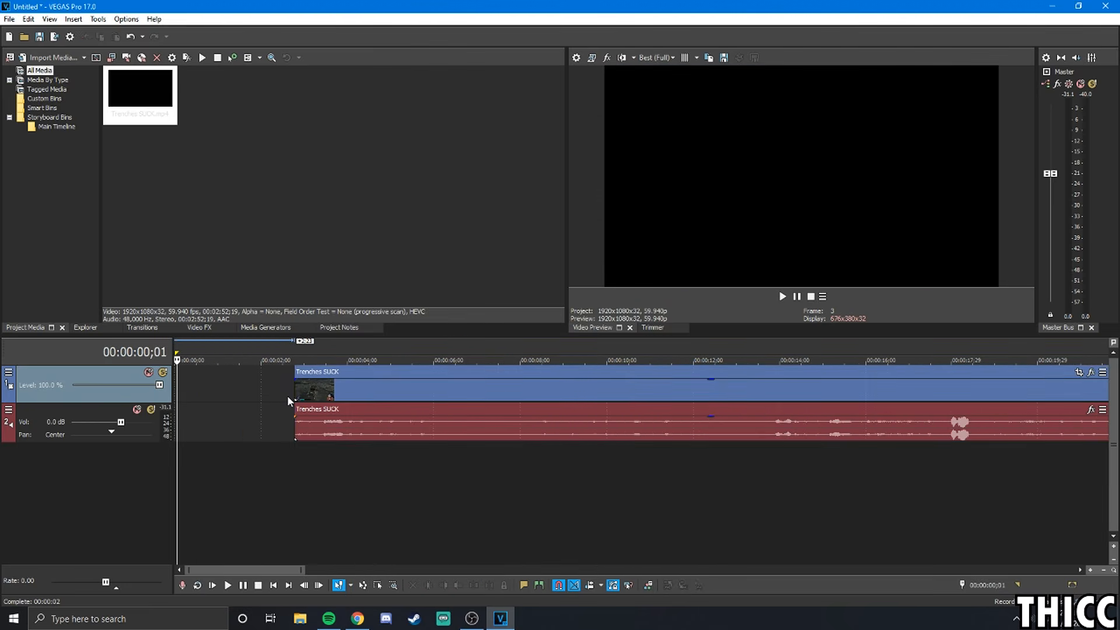
click(290, 391)
click(175, 387)
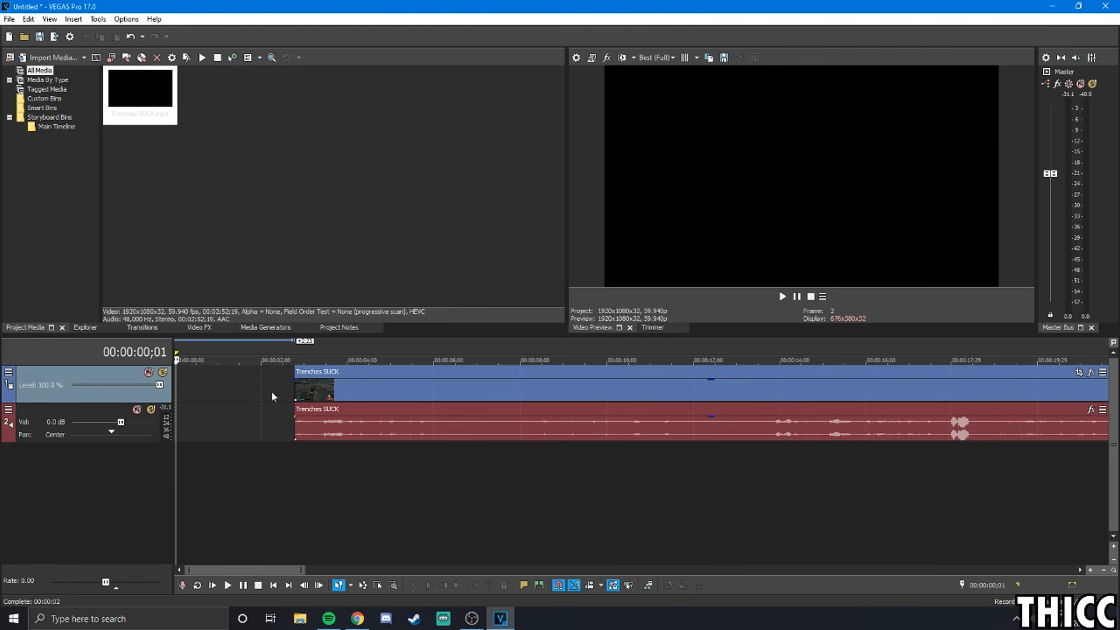
click(288, 390)
click(175, 393)
click(294, 389)
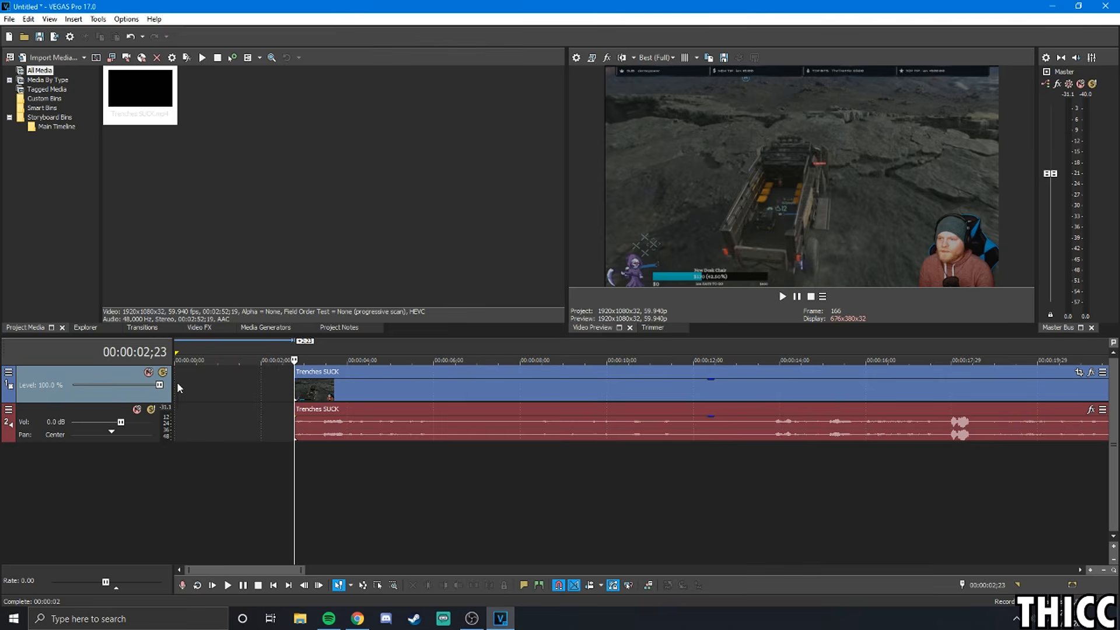
click(177, 382)
click(286, 384)
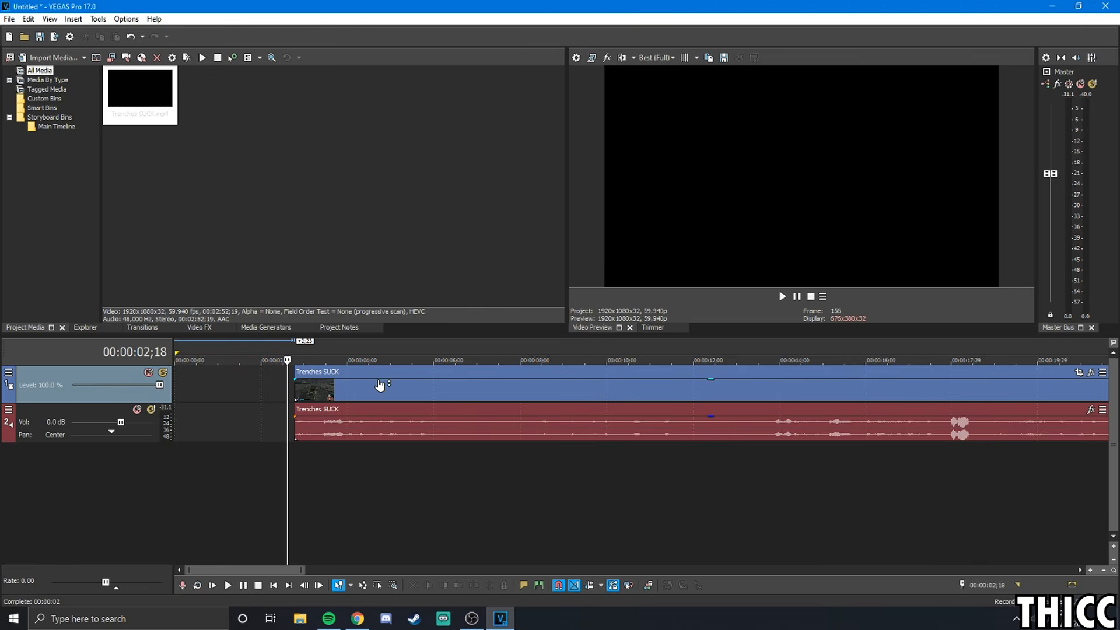
drag(362, 386, 222, 396)
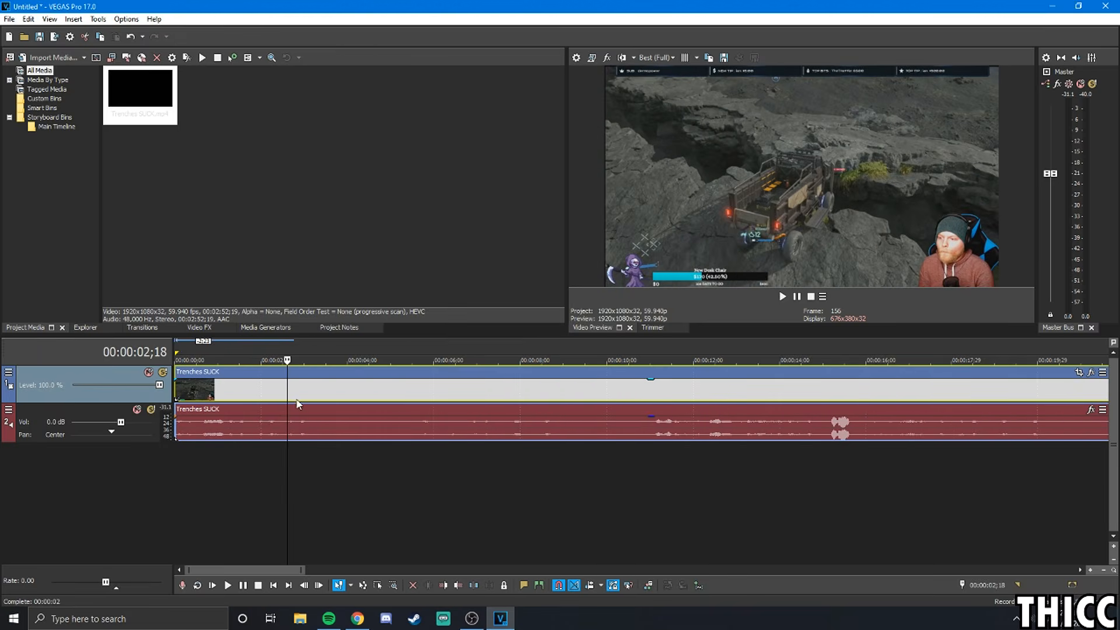
click(177, 392)
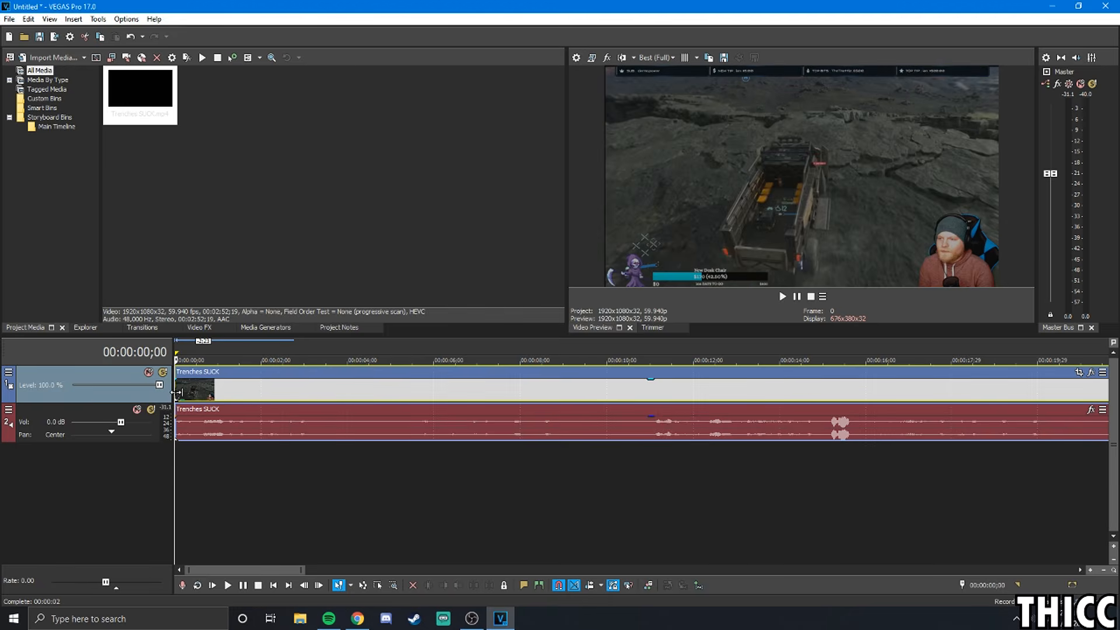
Add a fade-in of about six frames to the beginning of the video event
scroll(248, 387, up, 3)
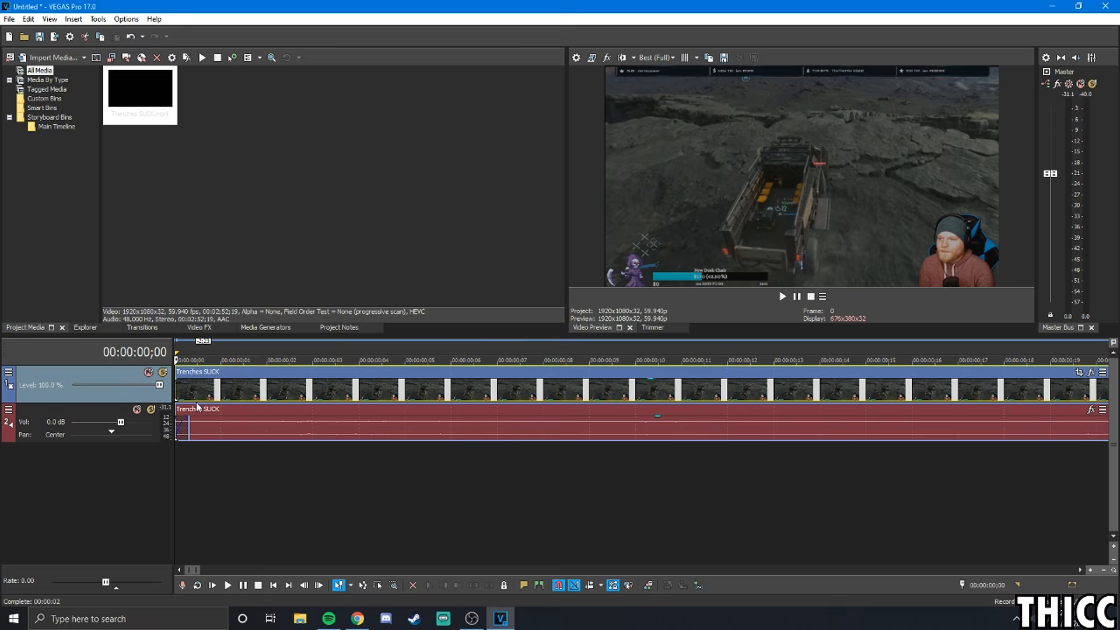
scroll(205, 400, up, 5)
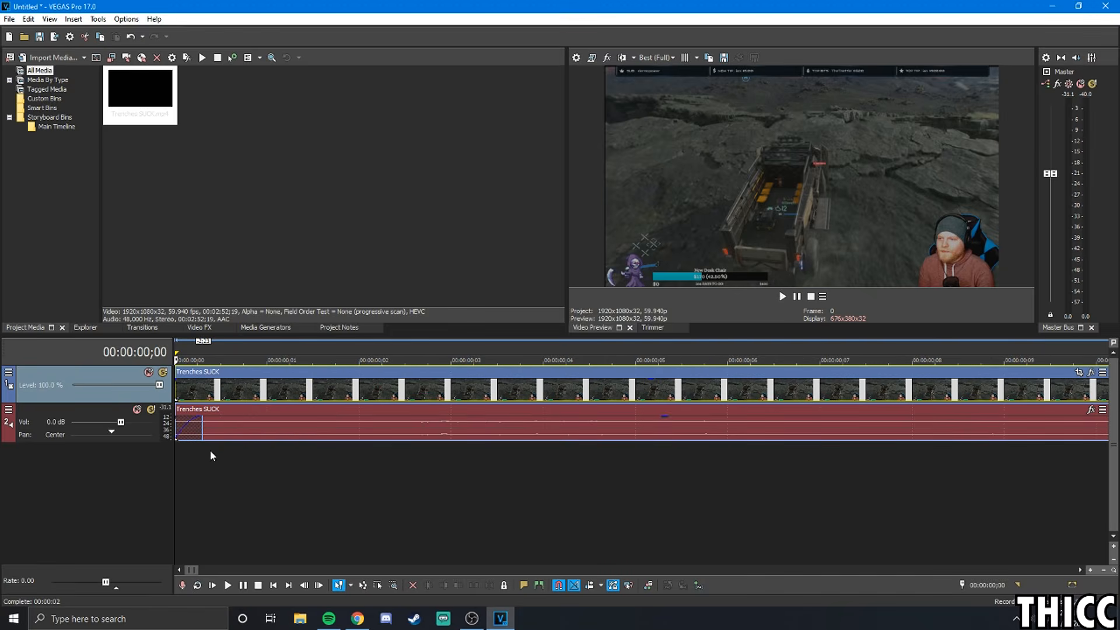
click(200, 434)
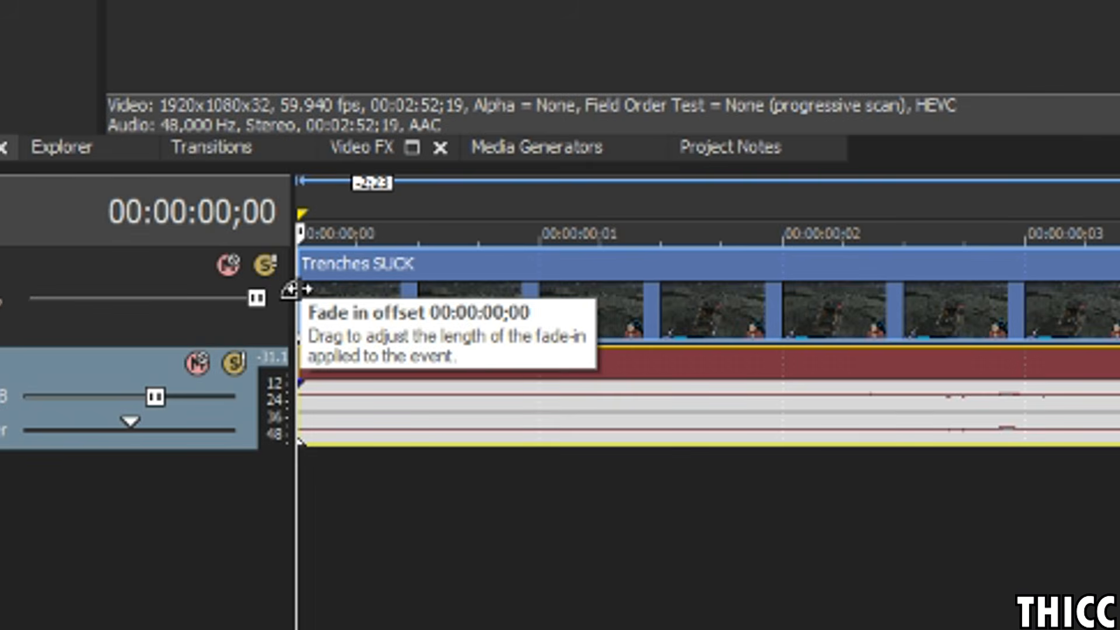
drag(289, 287, 1028, 360)
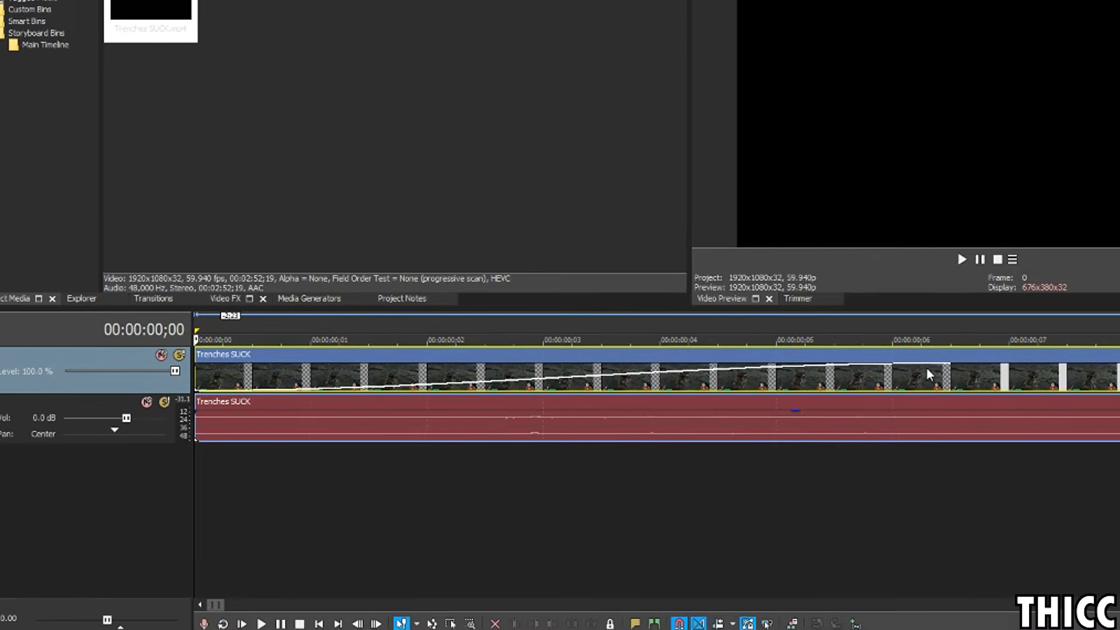
Play the beginning of the clip to preview the short video fade-in
scroll(694, 421, down, 7)
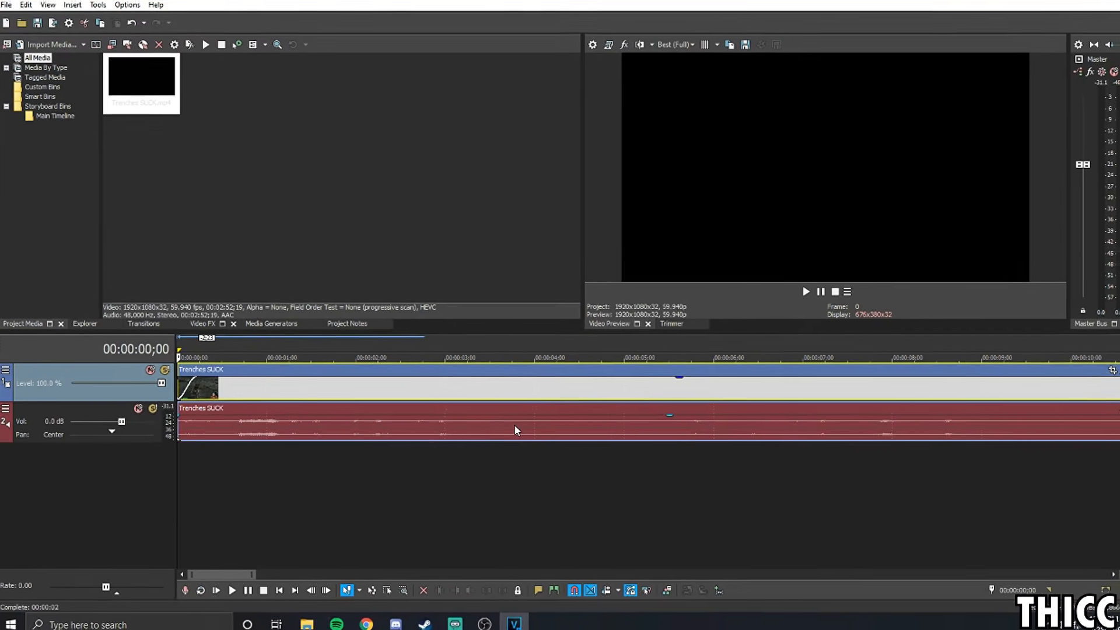
scroll(361, 390, up, 4)
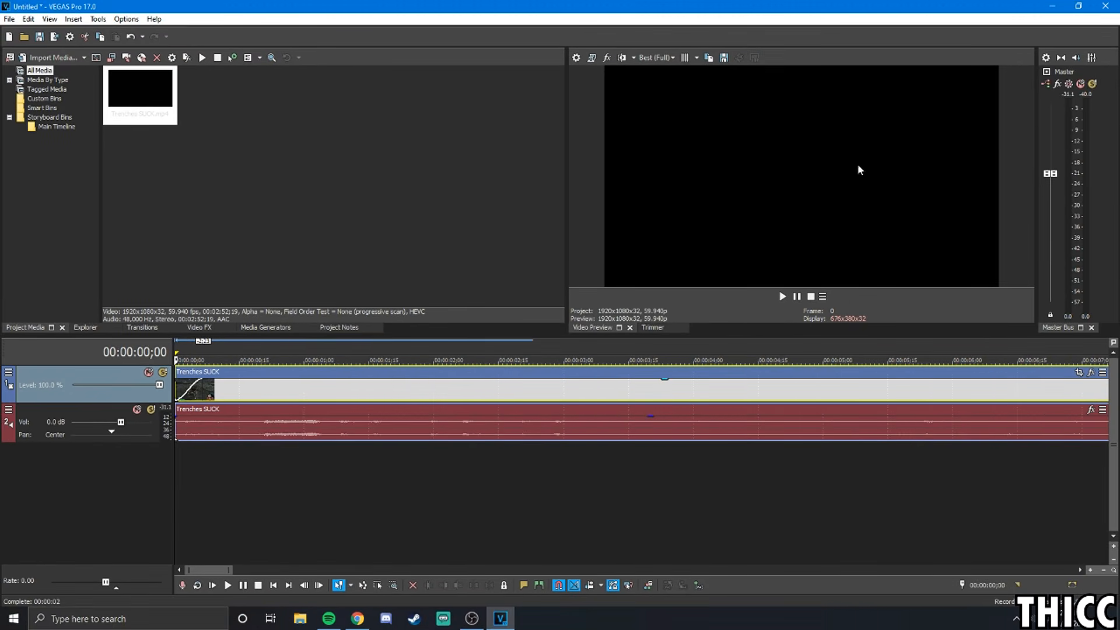
scroll(223, 460, up, 2)
click(229, 585)
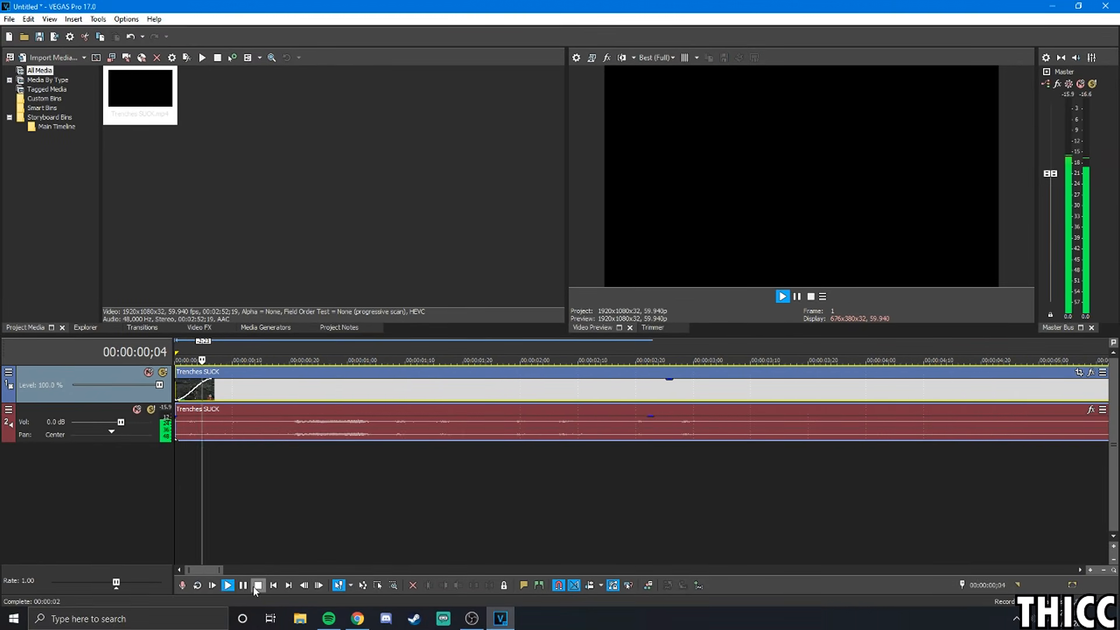
click(258, 585)
Lengthen the video fade-in to about 00:00:01;08, playing the beginning to check it
drag(214, 388, 354, 397)
click(228, 585)
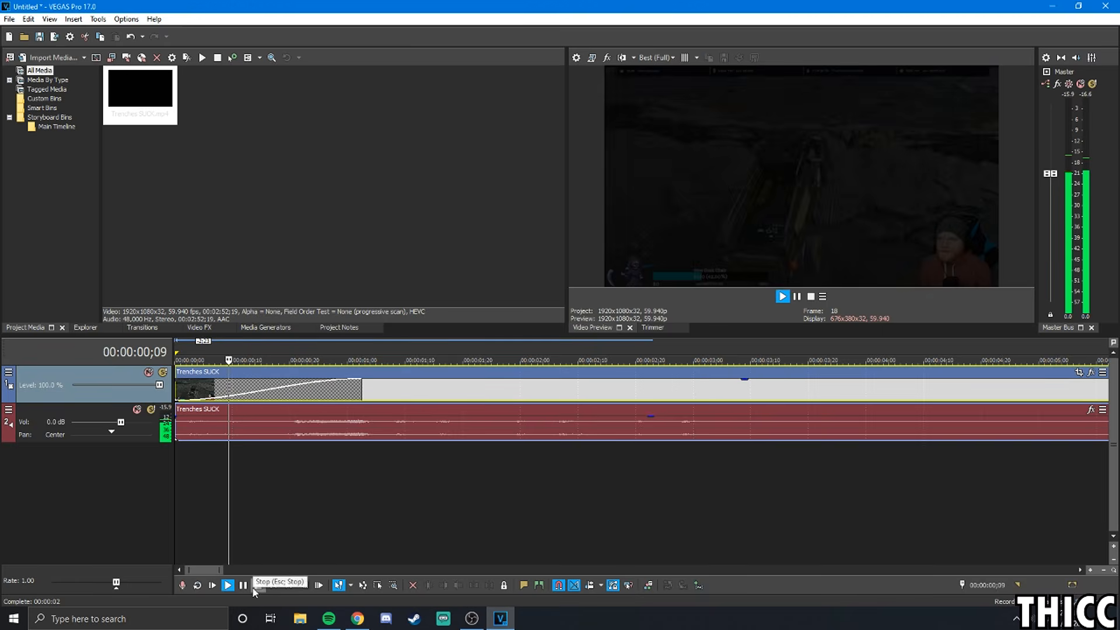
click(255, 586)
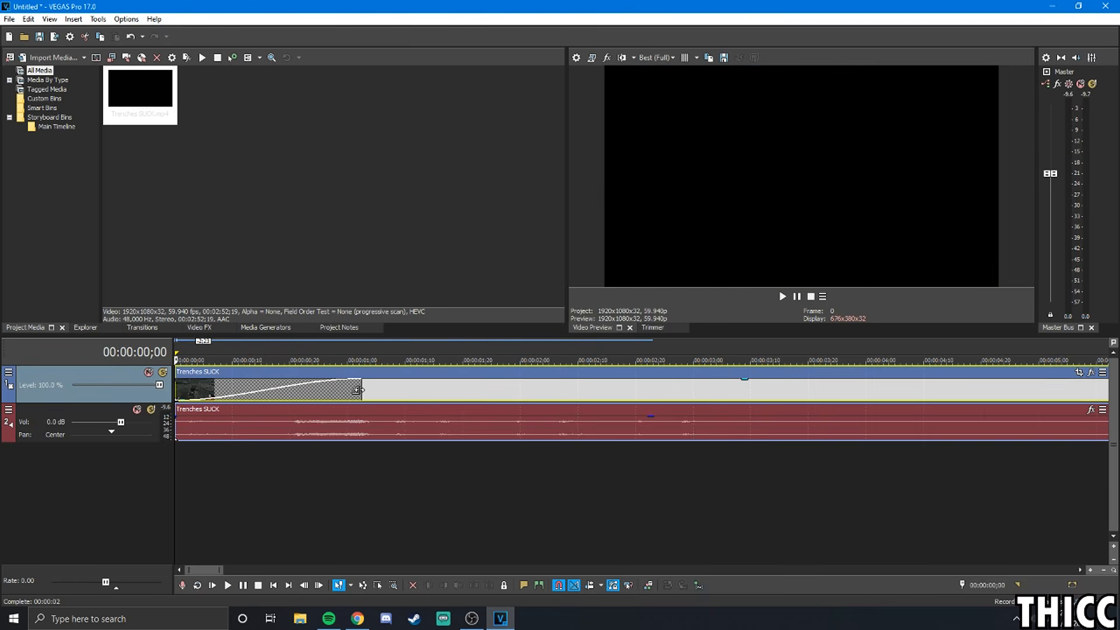
drag(359, 396, 395, 396)
click(243, 585)
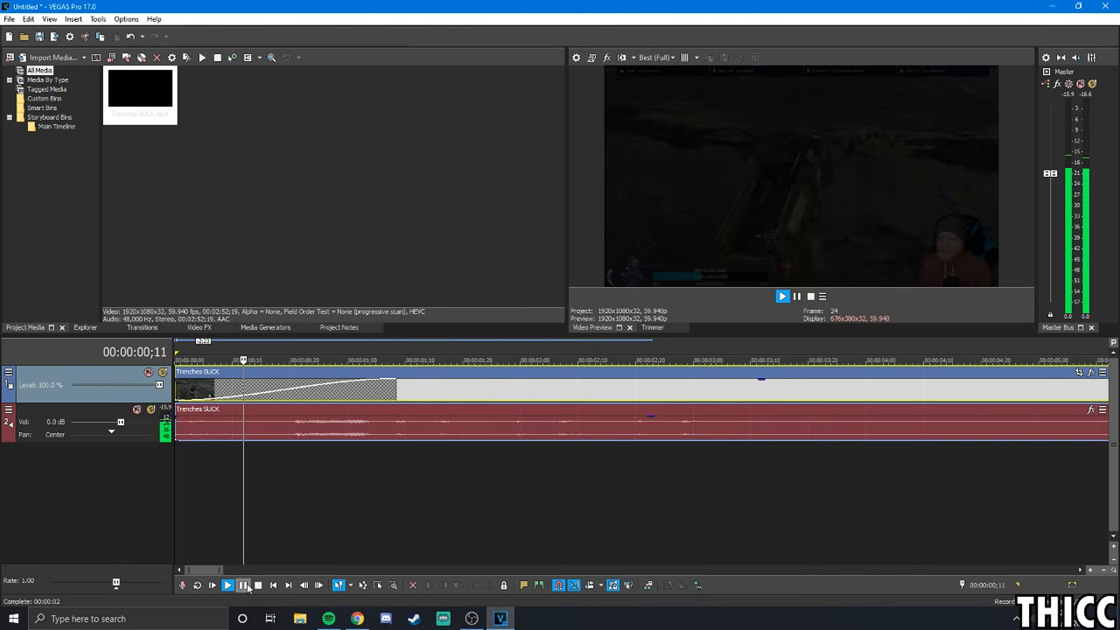
click(243, 585)
Add a fade-in of 00:00:01;08 to the audio event, matching the end of the video fade-in
scroll(506, 477, down, 5)
scroll(283, 469, up, 4)
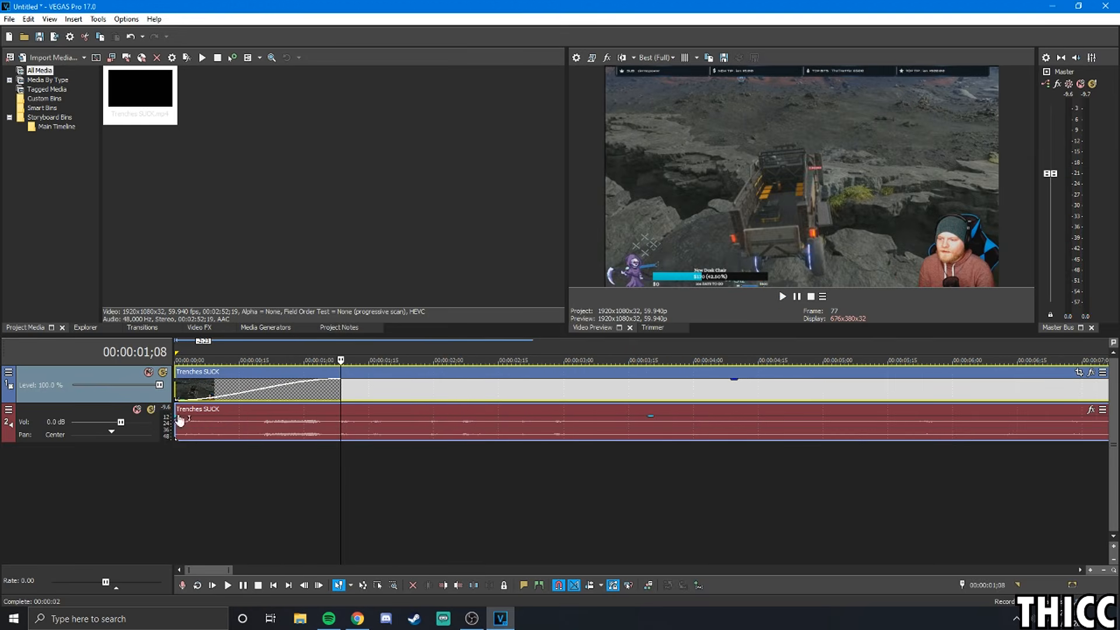
drag(174, 416, 340, 423)
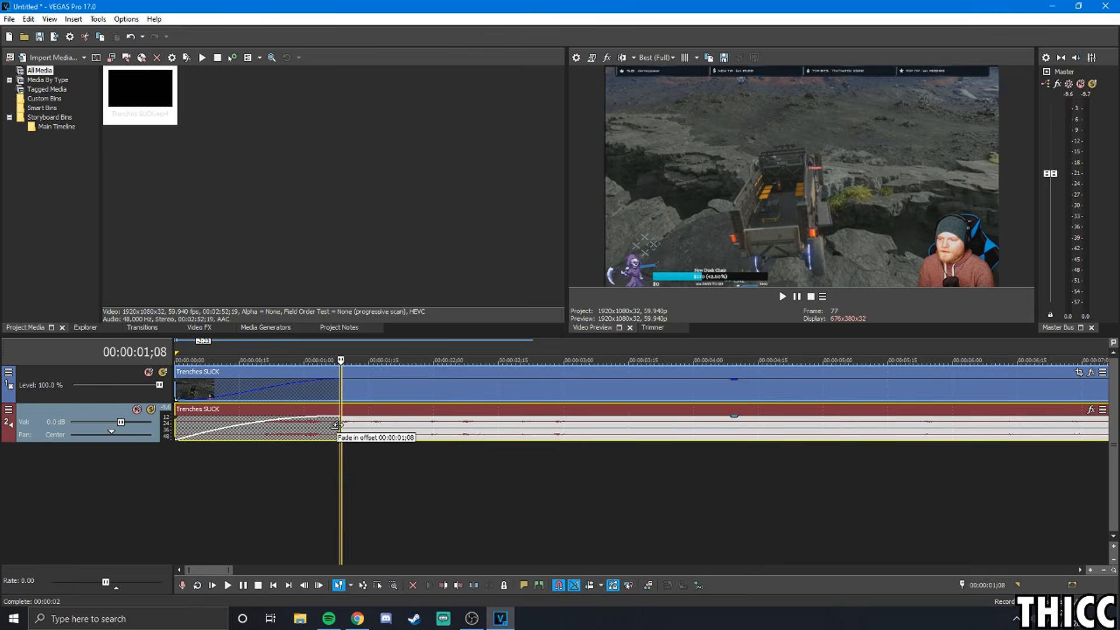
Raise the system volume to 30 and play the clip from the start to hear the audio fade-in
click(177, 432)
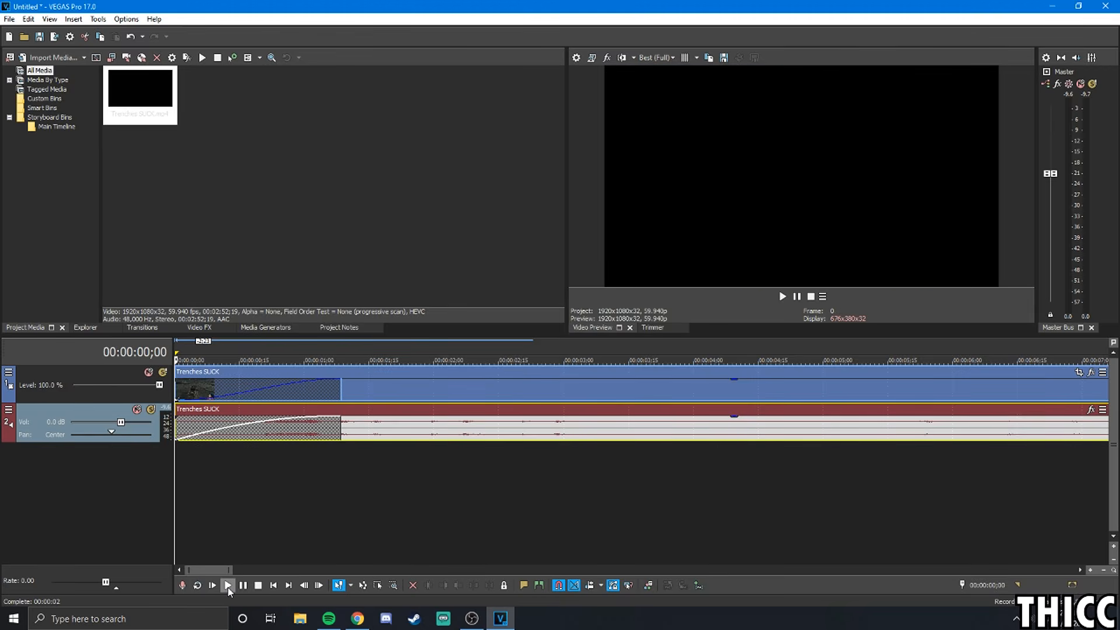
key(XF86AudioRaiseVolume)
key(XF86AudioRaiseVolume)
key(XF86AudioRaiseVolume)
key(XF86AudioRaiseVolume)
key(XF86AudioRaiseVolume)
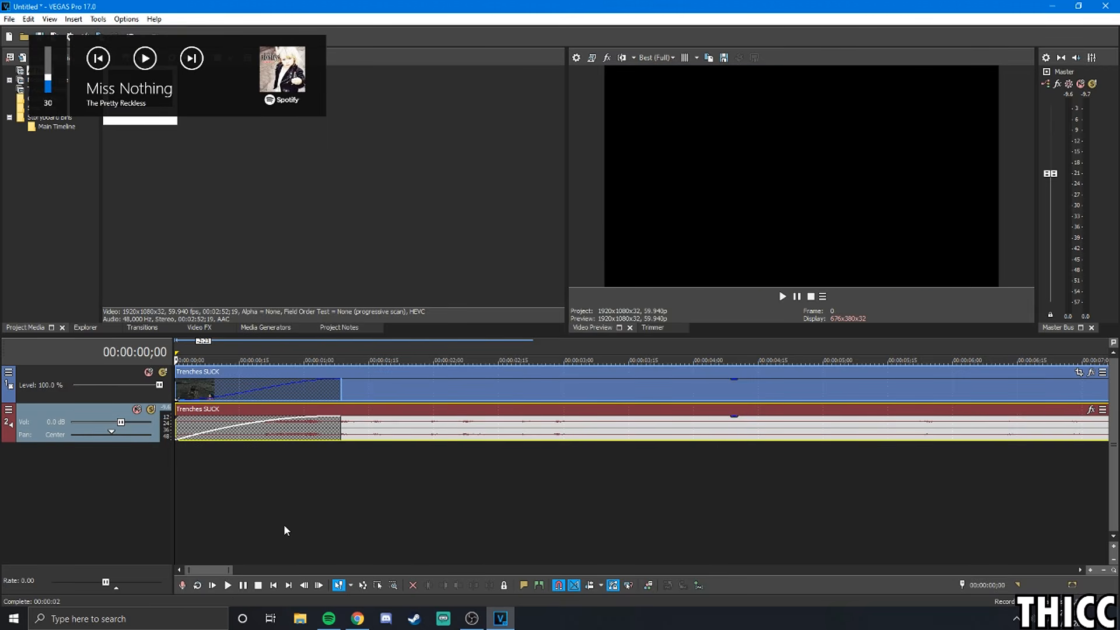
click(228, 586)
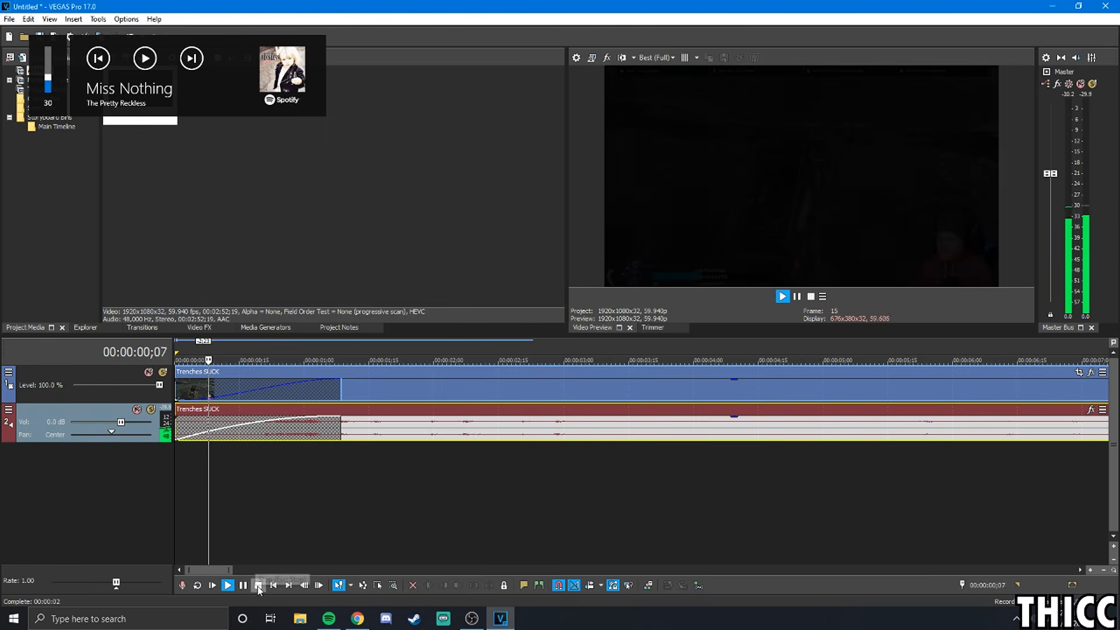
click(259, 585)
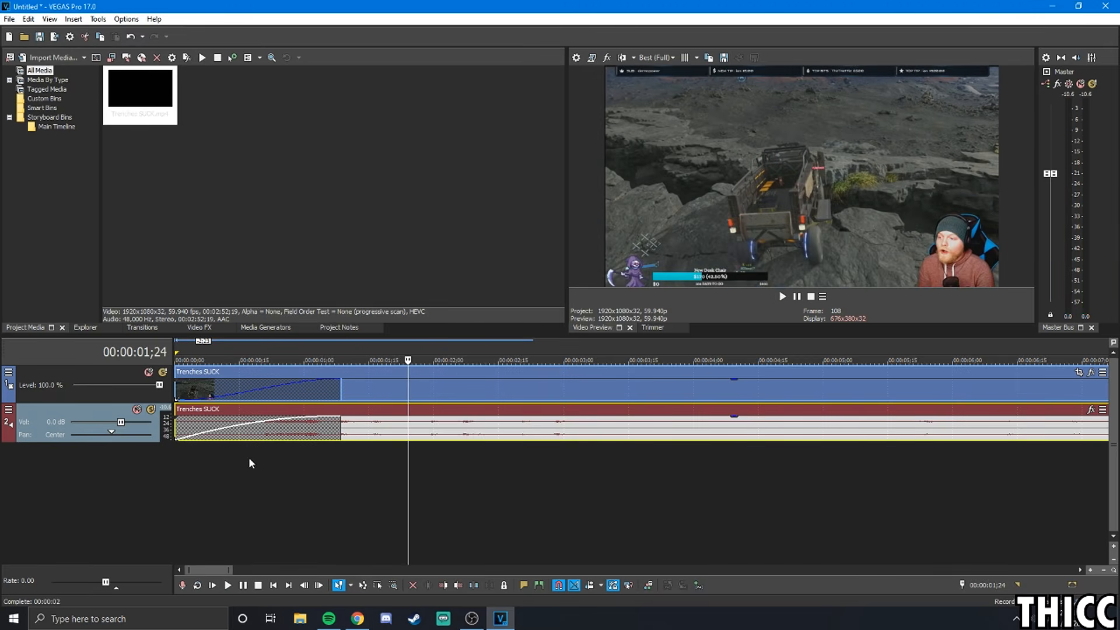
Examine frames of the clip around 00:00:06;23, 00:00:24;18 and 00:00:16;09 to find a section worth cutting
click(293, 436)
scroll(373, 430, down, 5)
scroll(373, 430, down, 5)
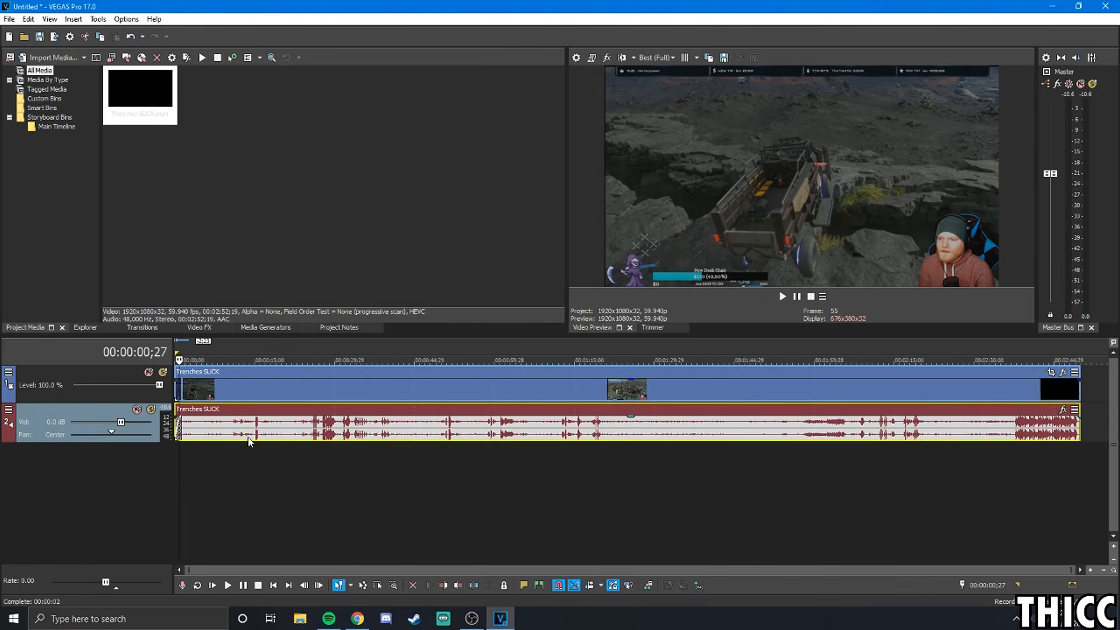
click(210, 393)
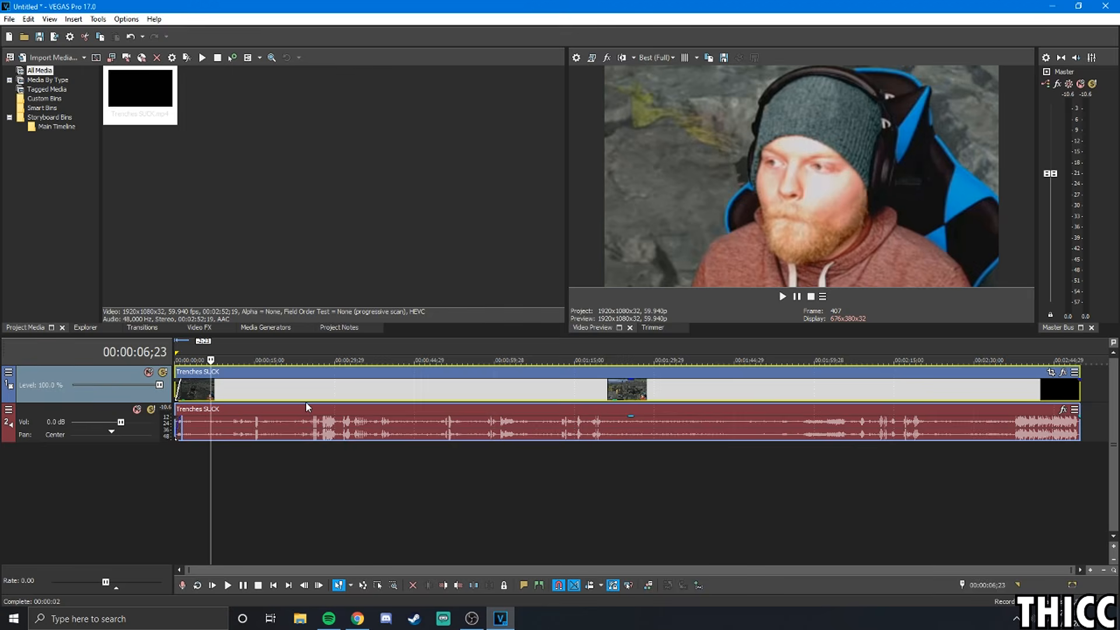
click(305, 401)
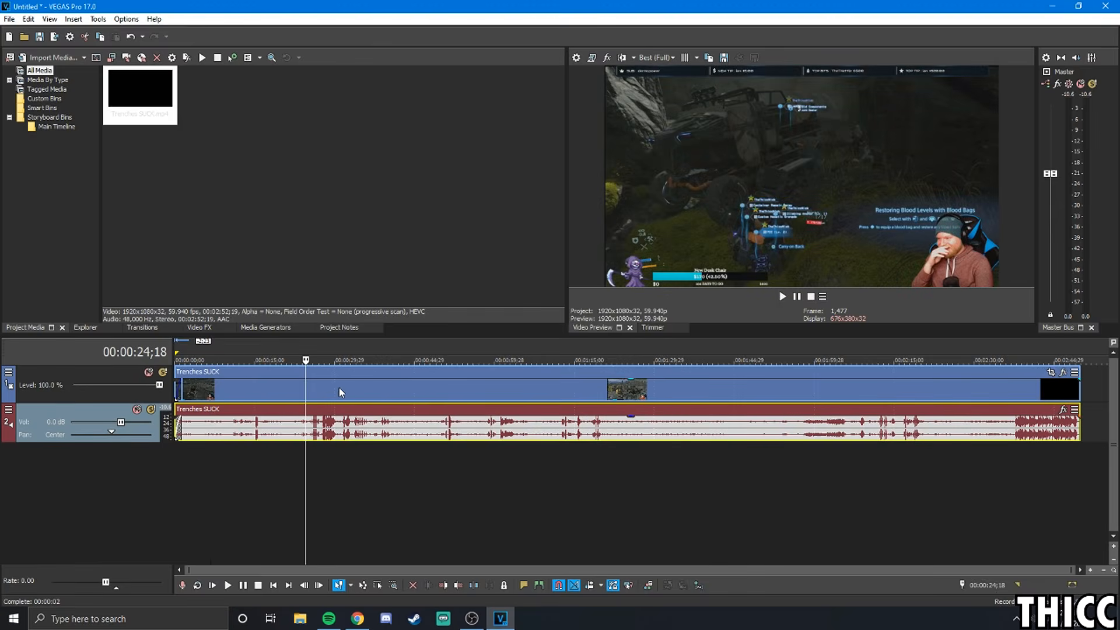
click(261, 388)
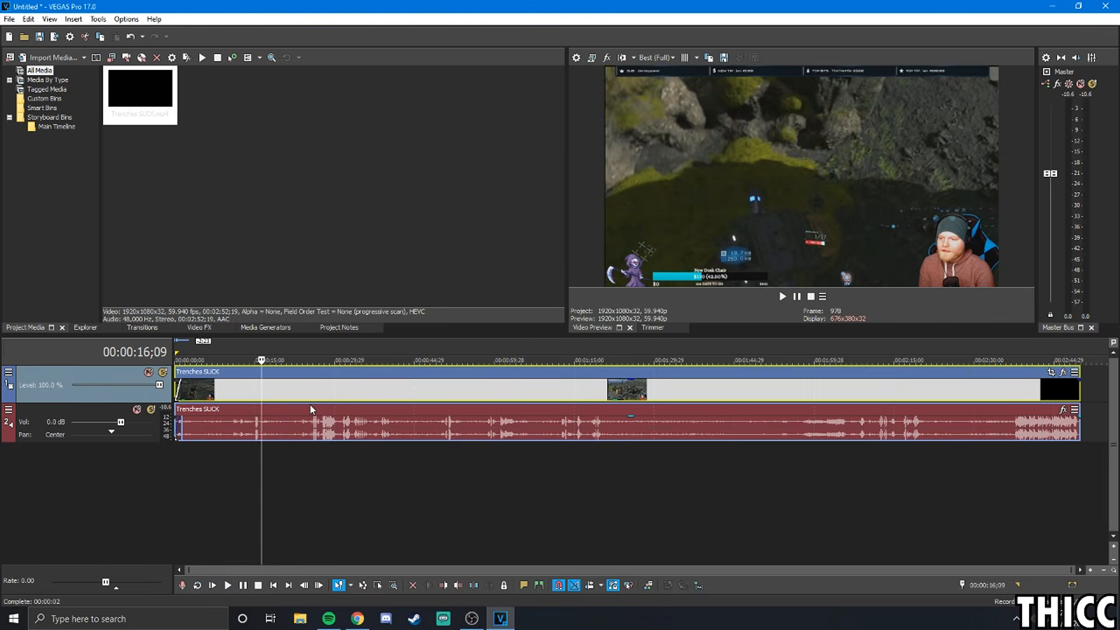
Split the video and audio events at 00:00:16;26
scroll(310, 404, up, 3)
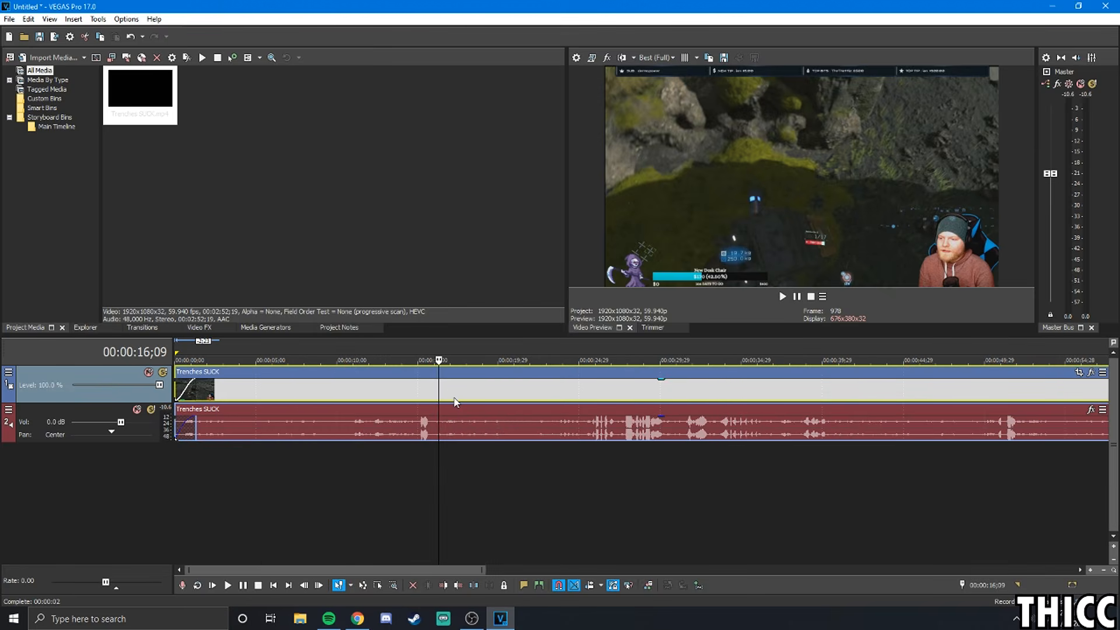
click(452, 398)
click(509, 398)
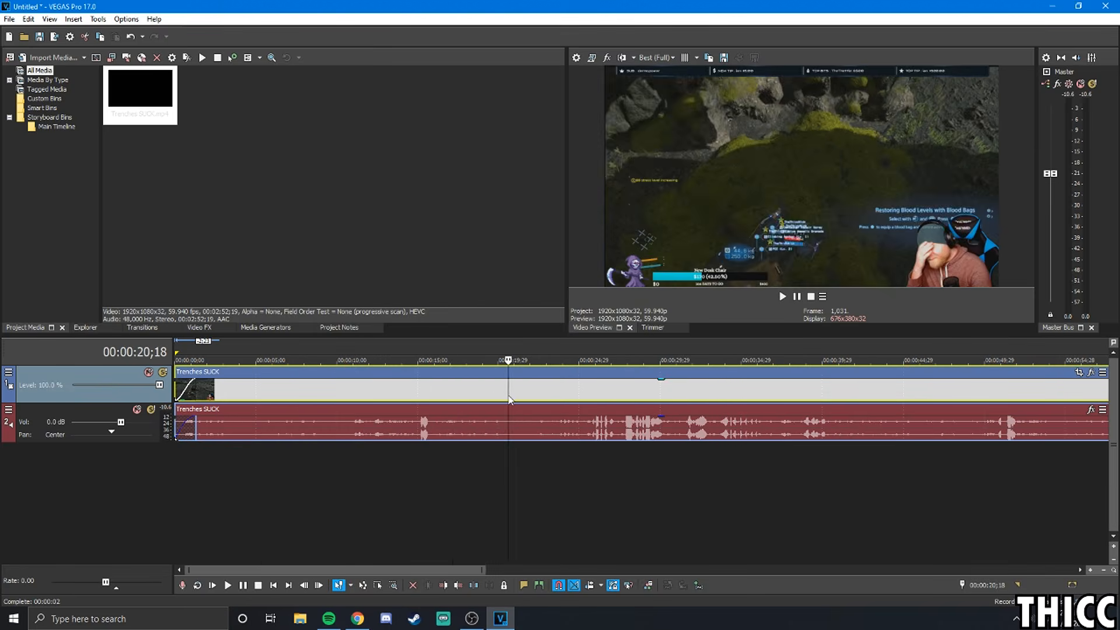
click(466, 398)
click(449, 399)
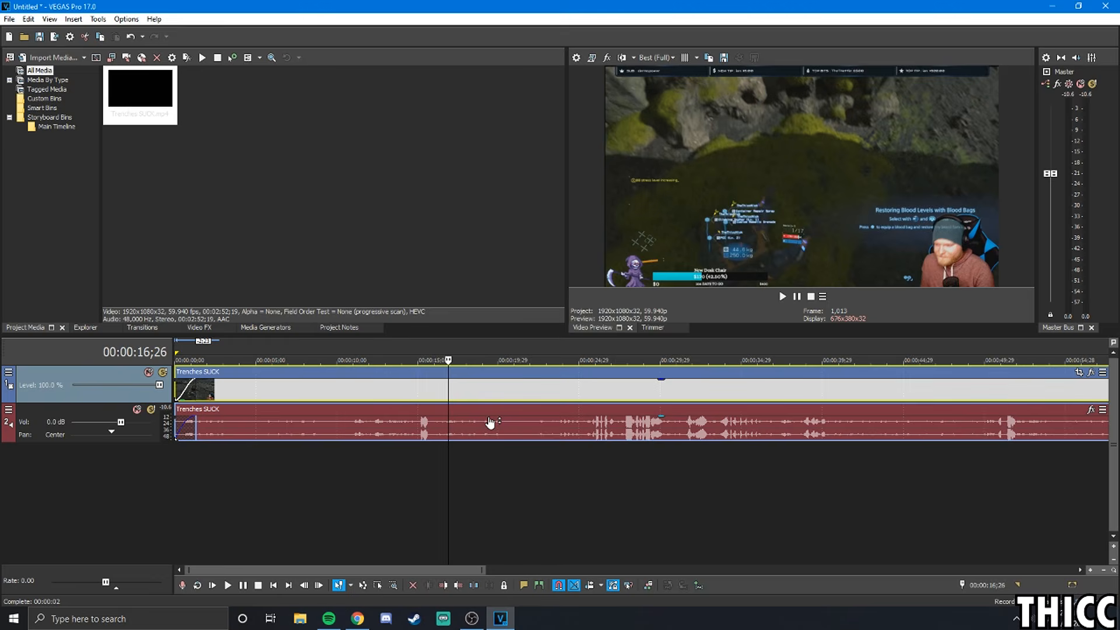
scroll(448, 431, up, 5)
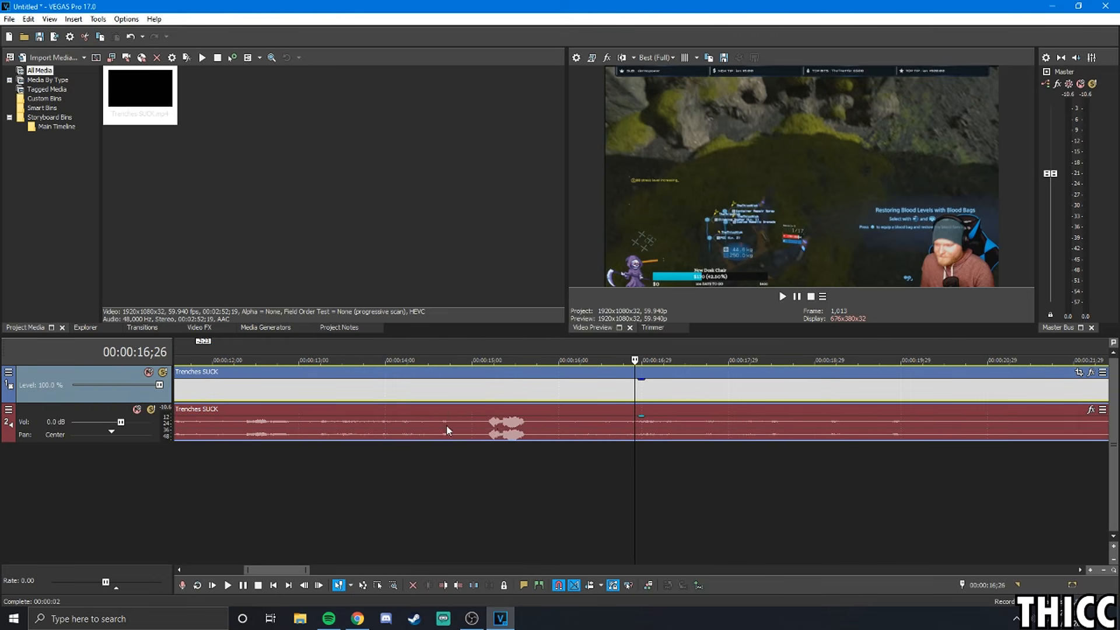
key(s)
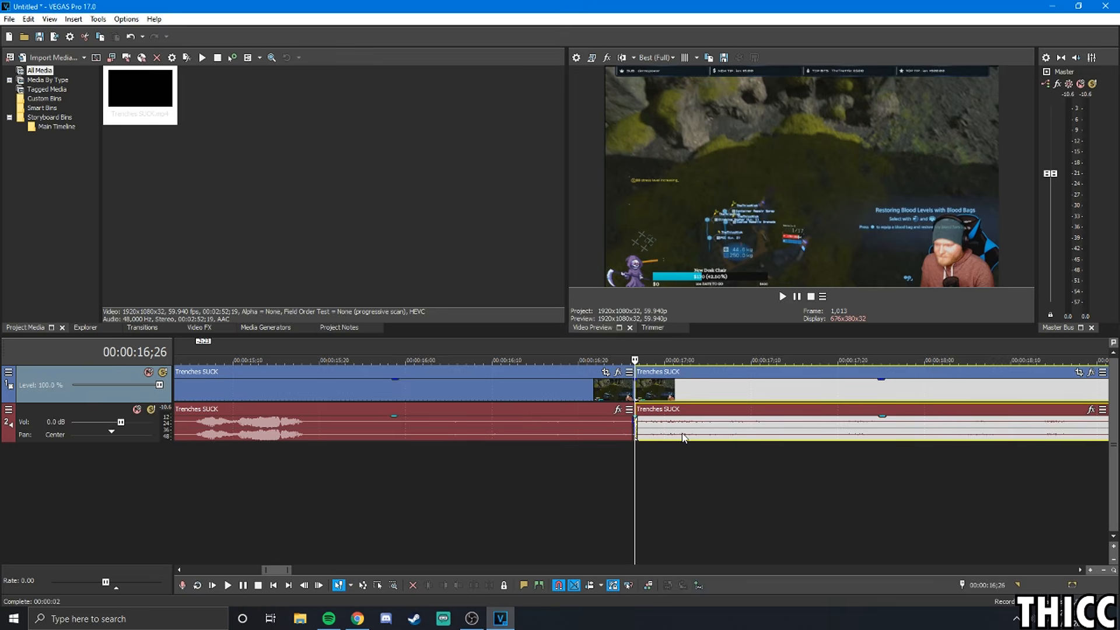
Check the first cut and split the second part of the clip at 00:00:20;09
scroll(684, 437, down, 2)
scroll(684, 437, down, 1)
scroll(665, 420, up, 3)
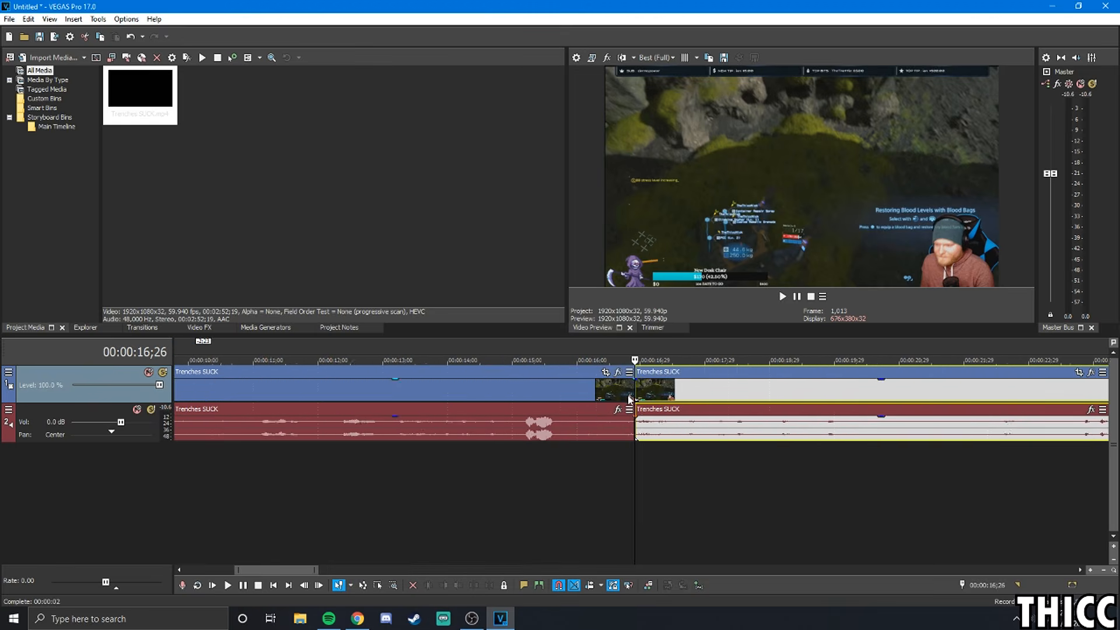
mouse_move(649, 402)
mouse_down()
mouse_move(908, 384)
mouse_move(653, 401)
mouse_up()
scroll(653, 401, down, 2)
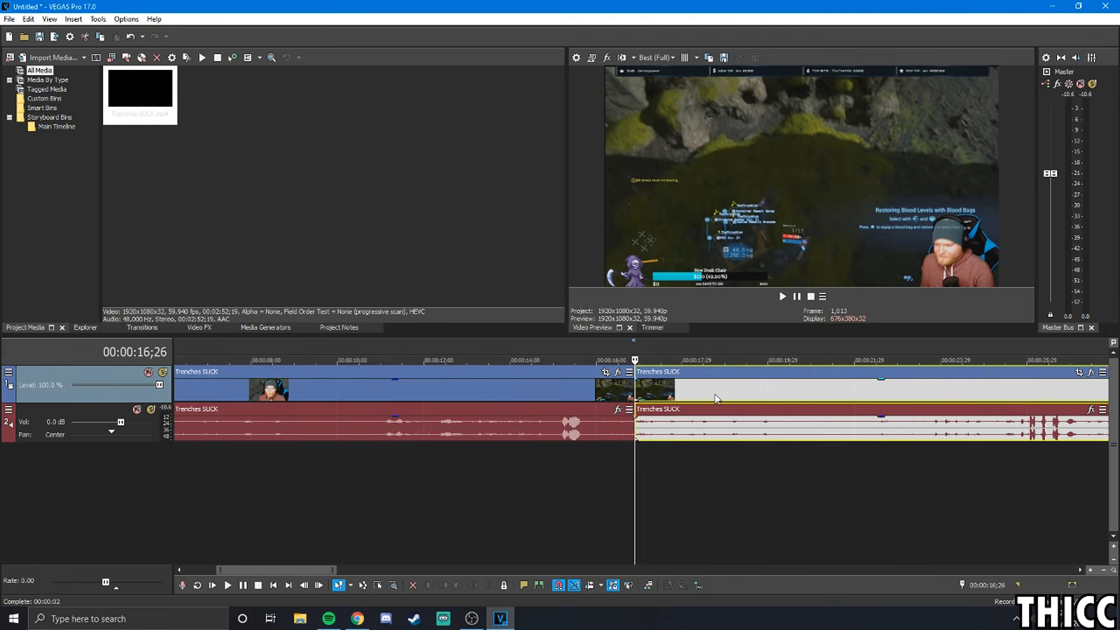
click(787, 399)
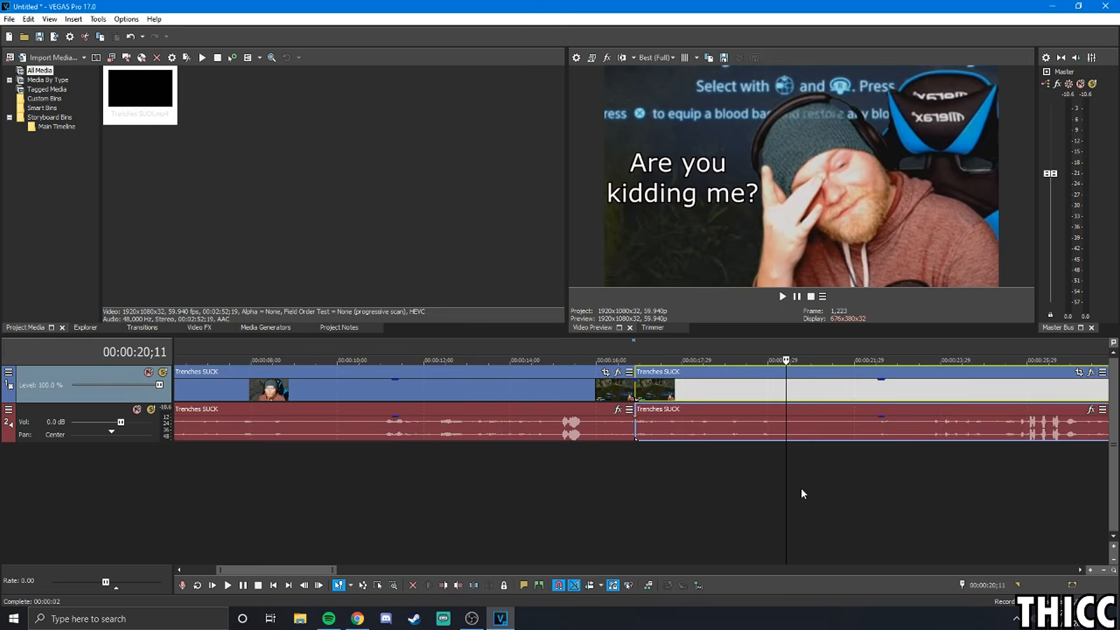
click(741, 398)
click(783, 401)
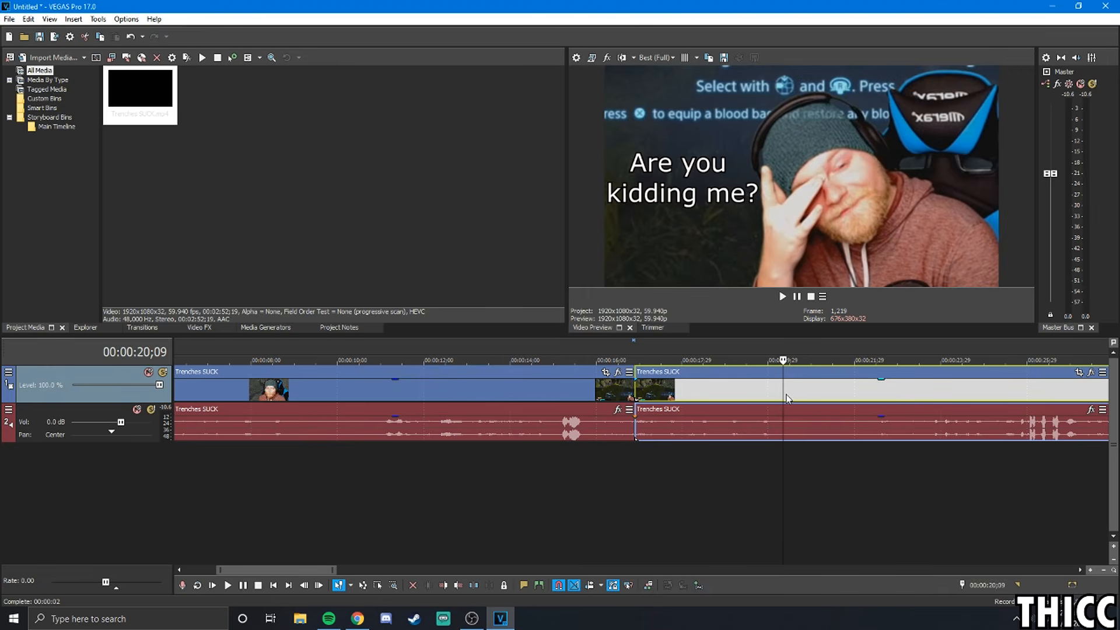
key(s)
Delete the short section between the two cuts, including its audio
mouse_move(664, 386)
mouse_down()
mouse_move(752, 385)
mouse_move(454, 383)
mouse_move(700, 385)
mouse_move(647, 385)
mouse_move(685, 385)
mouse_up()
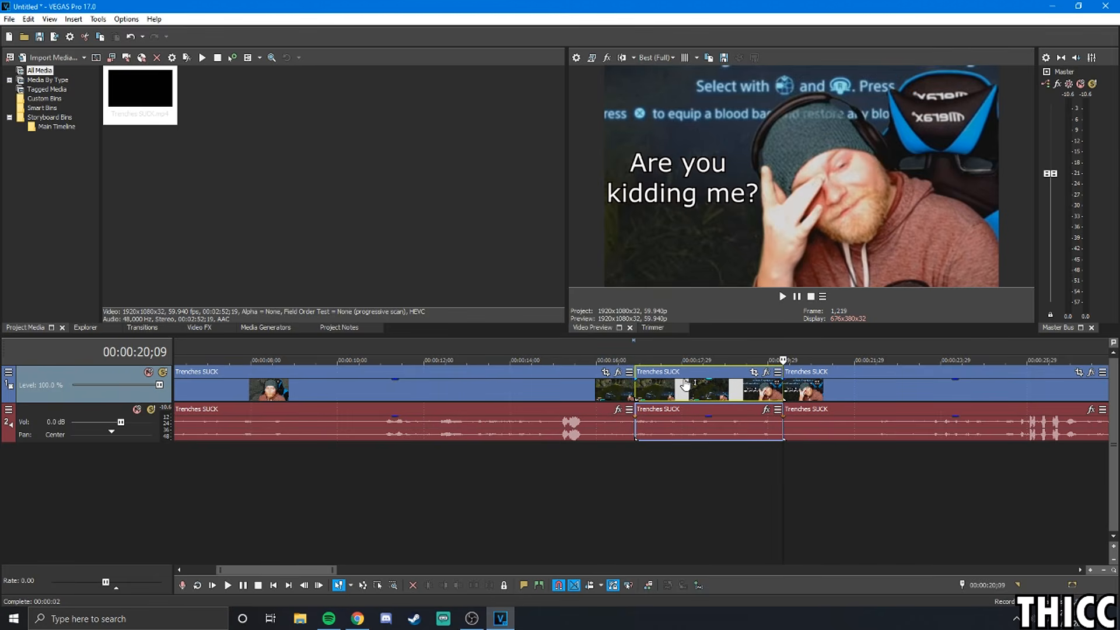
right_click(660, 395)
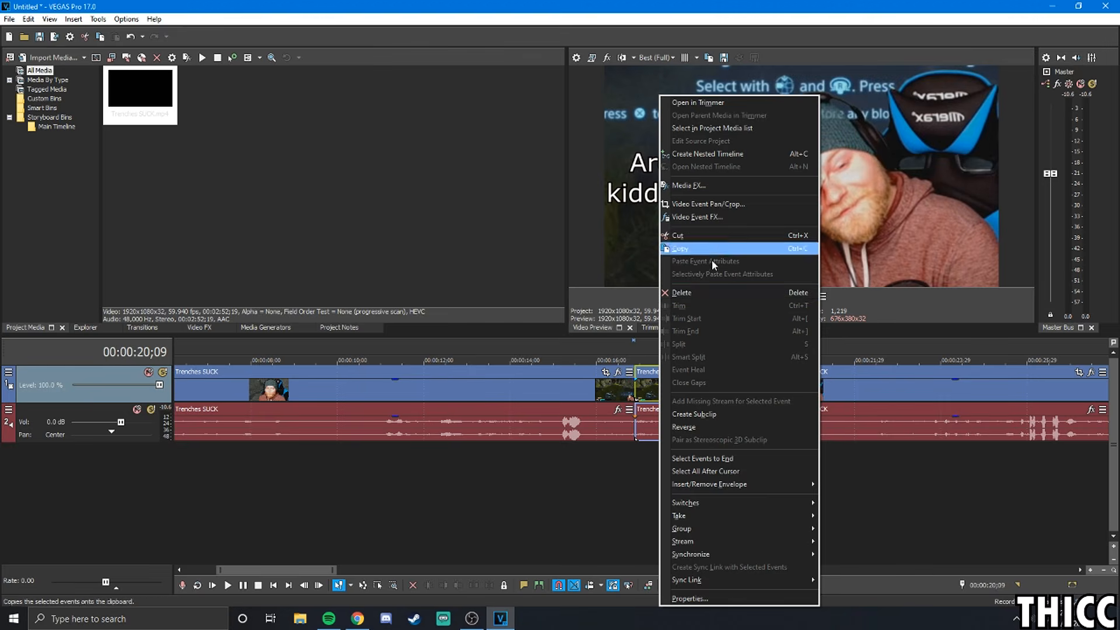
click(704, 297)
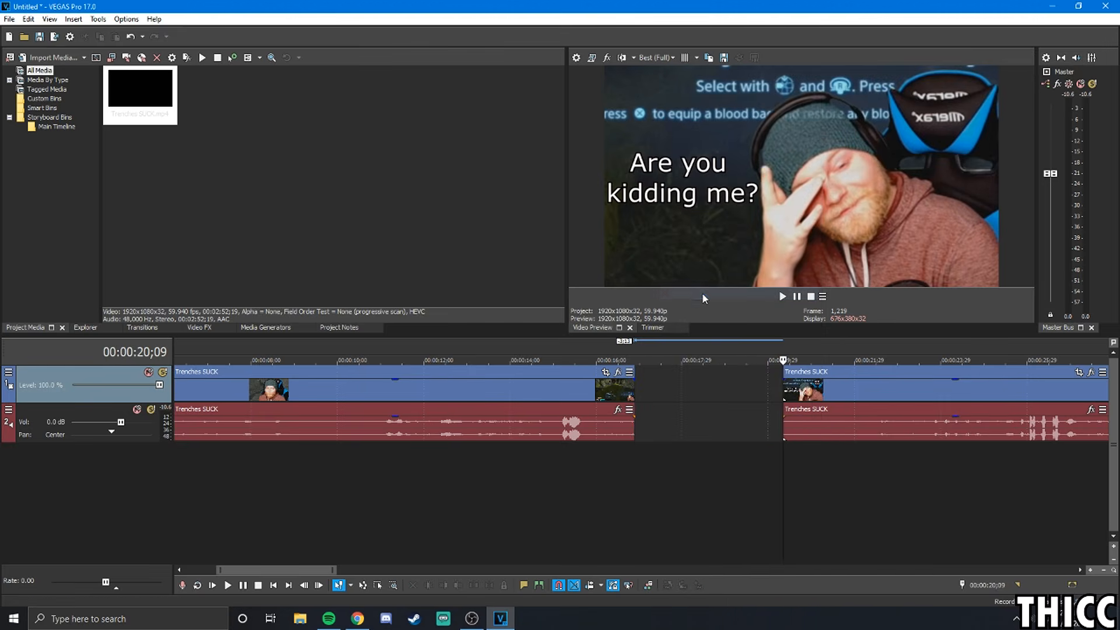
Close the gap by moving the remaining part of the clip against the end of the first part
drag(694, 384, 659, 401)
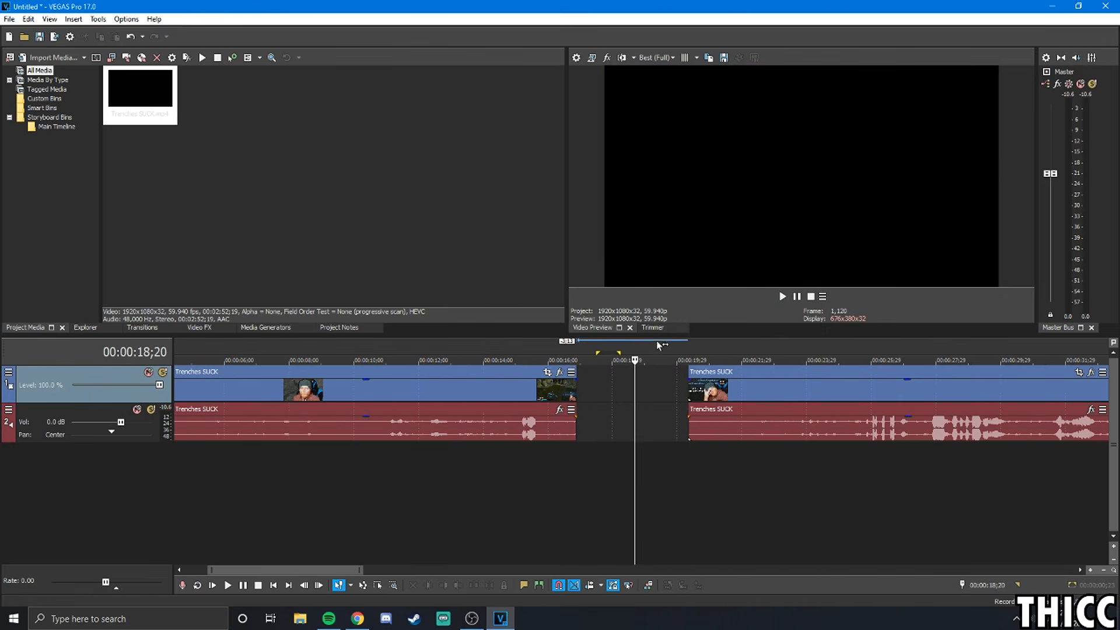
scroll(624, 406, down, 3)
scroll(373, 412, up, 3)
drag(745, 398, 633, 400)
Check the join between the two parts by viewing frames on both sides of it
scroll(564, 403, down, 4)
scroll(441, 404, up, 4)
click(612, 399)
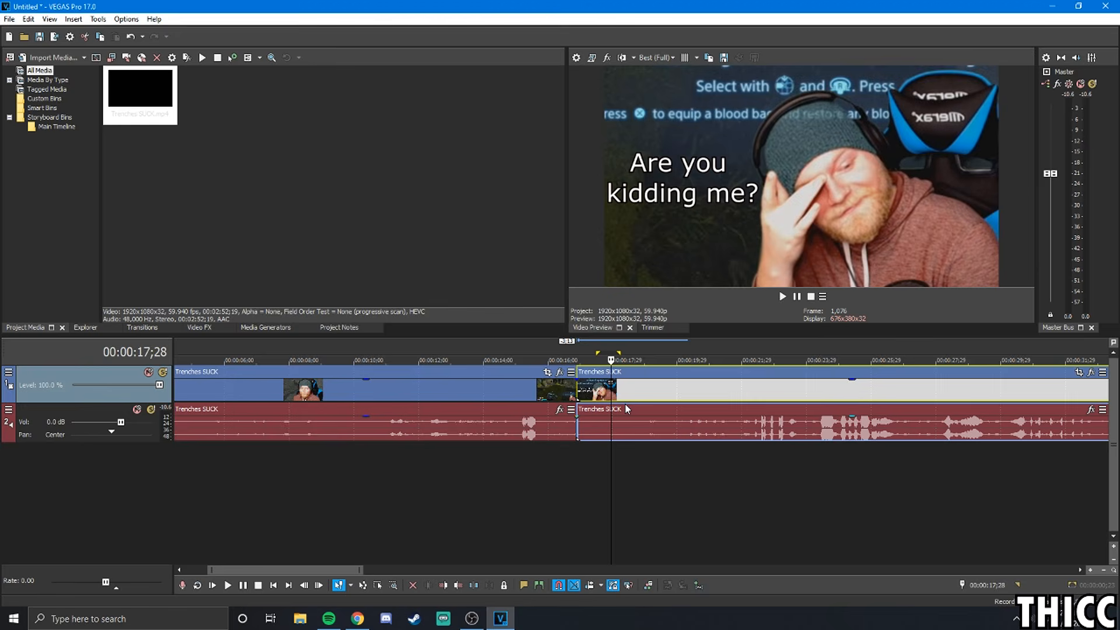
click(561, 387)
click(616, 390)
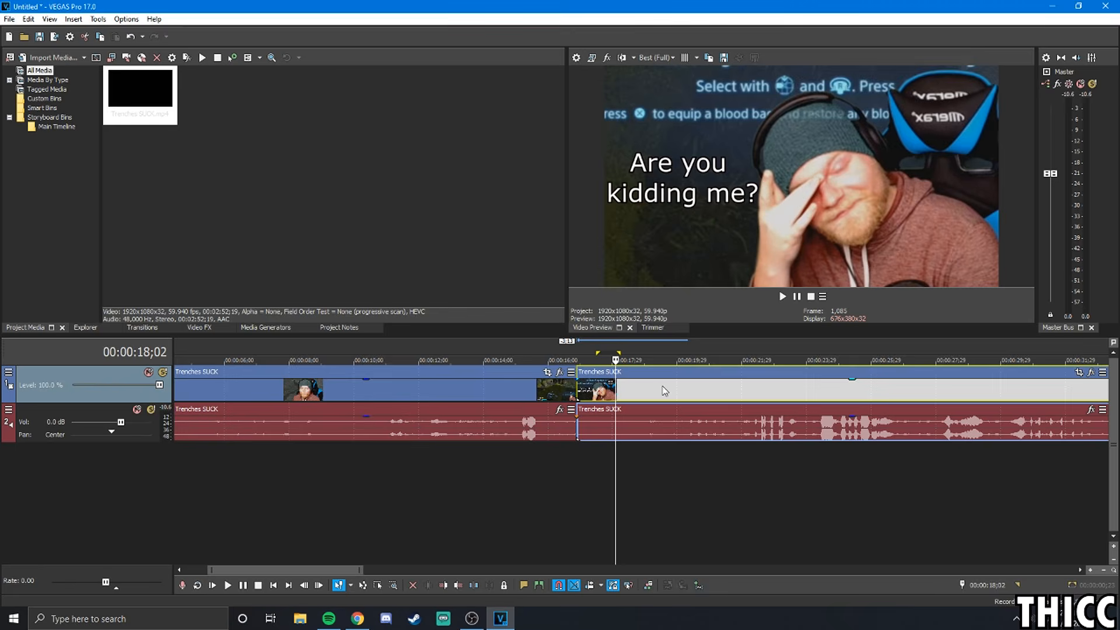
scroll(664, 391, down, 4)
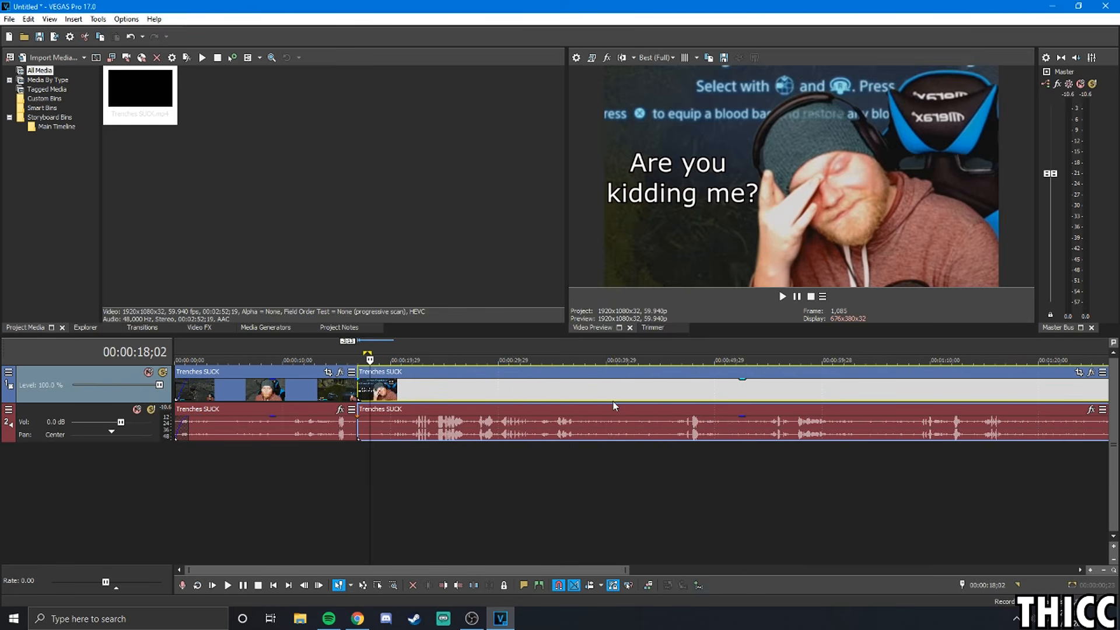
click(410, 396)
scroll(422, 423, up, 3)
right_click(606, 393)
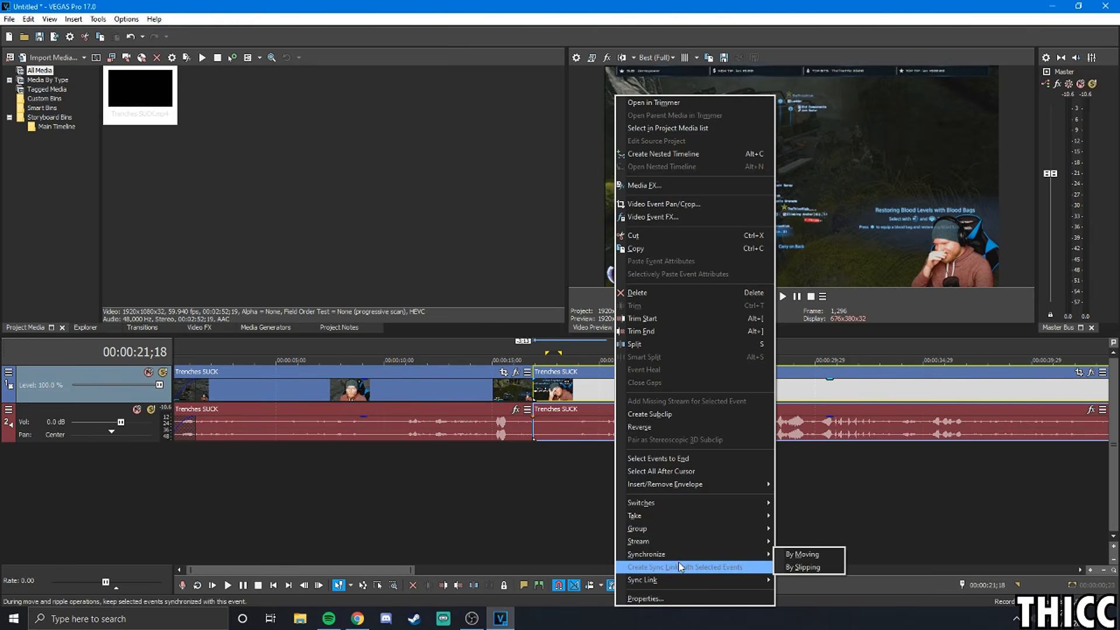
click(584, 398)
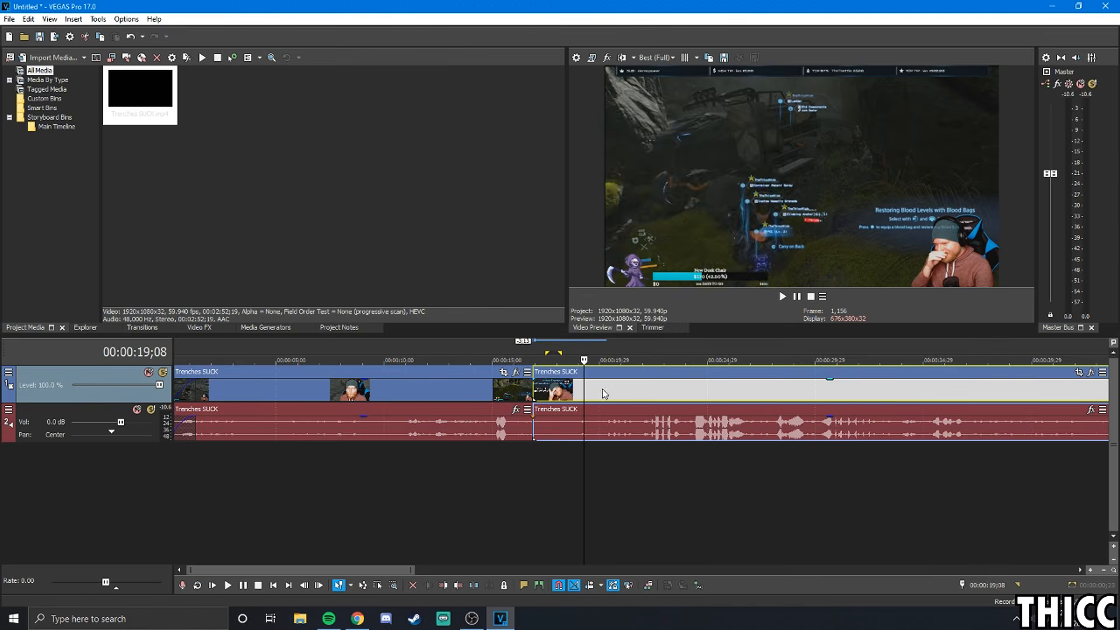
scroll(592, 408, down, 5)
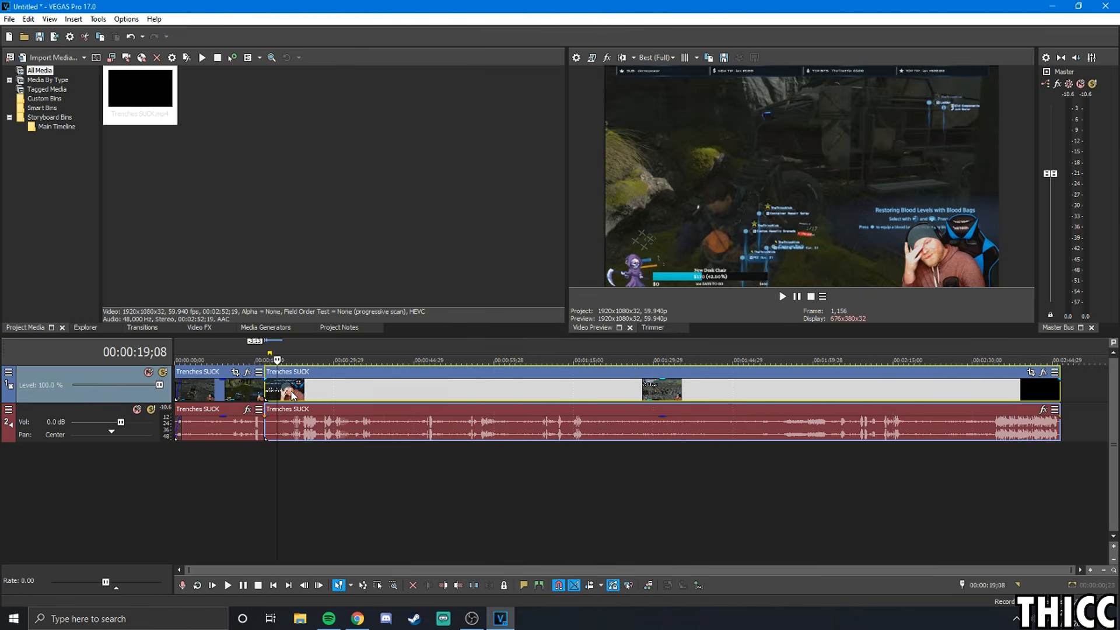
click(299, 409)
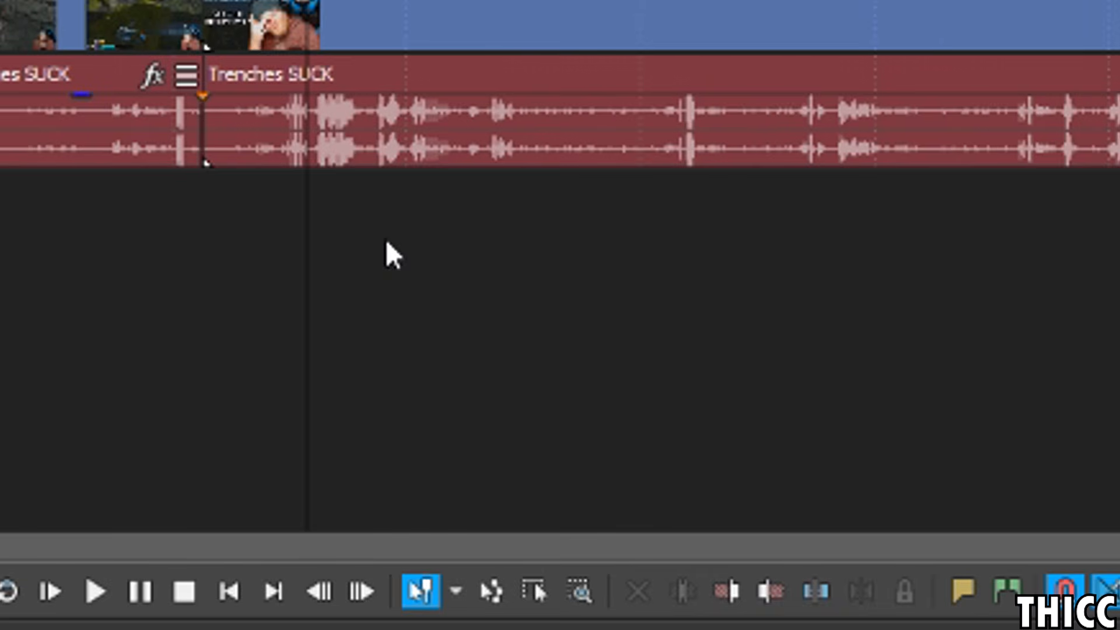
Insert a new empty audio track and a new empty video track into the project, and select the new audio track
right_click(327, 470)
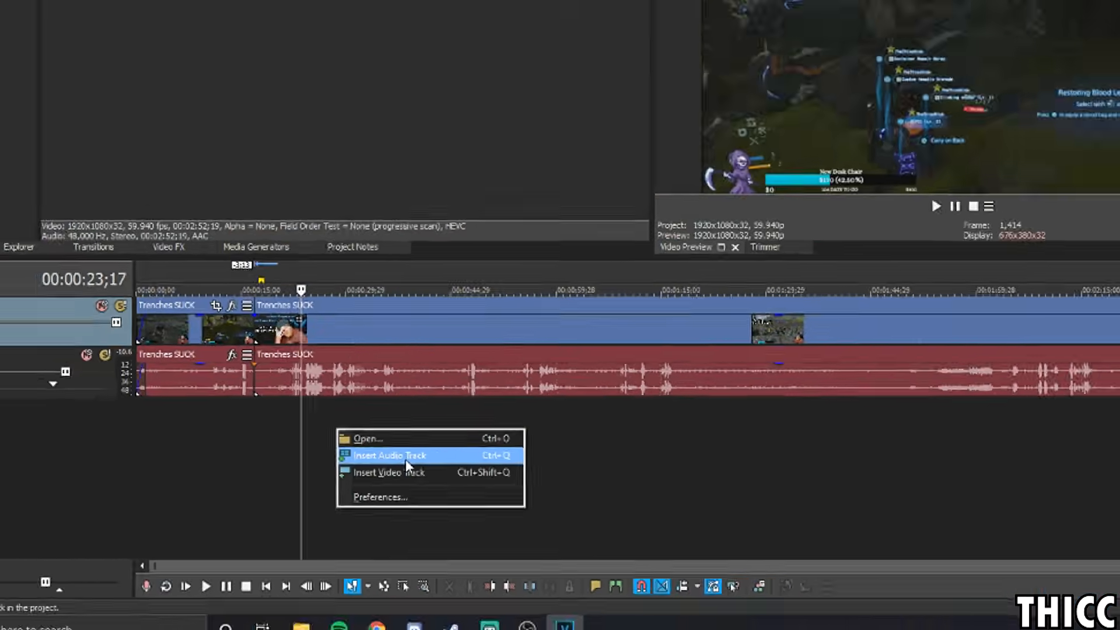
click(405, 459)
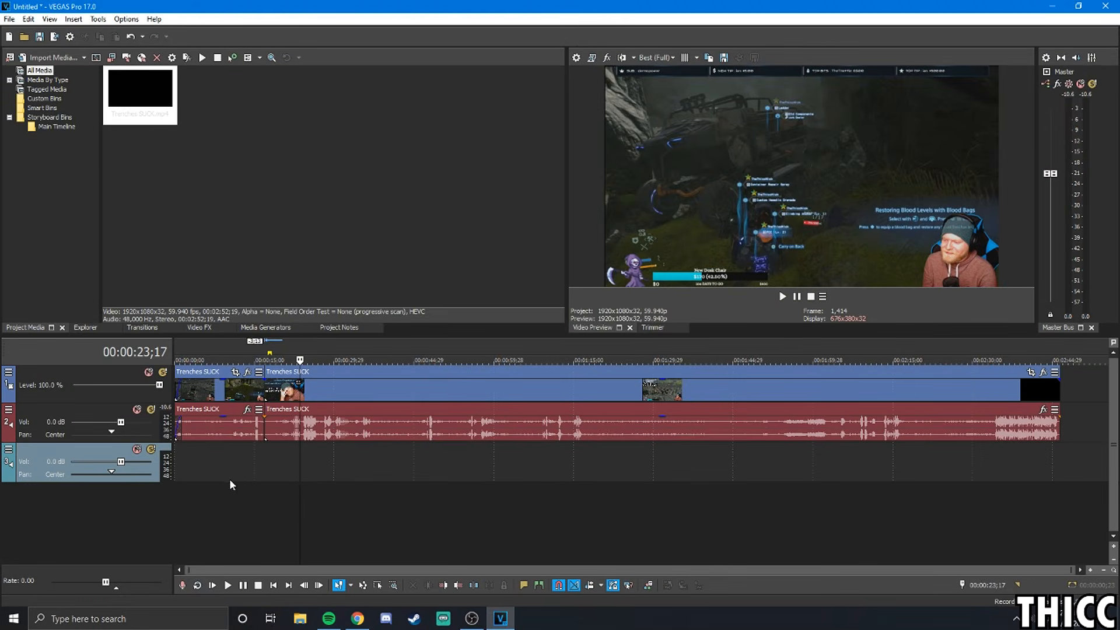
right_click(325, 512)
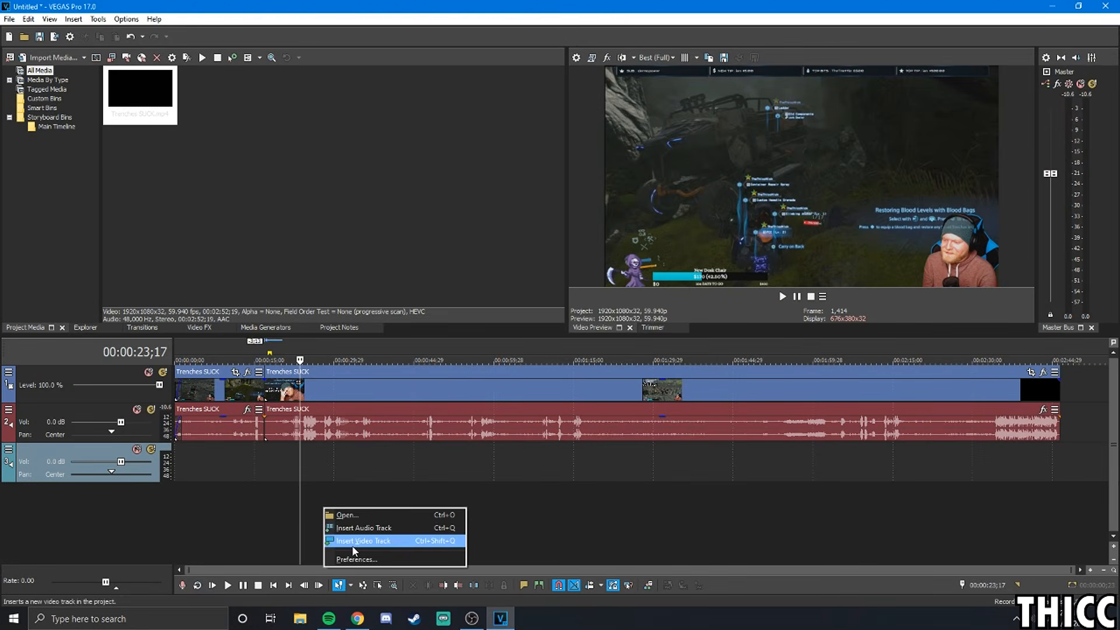
click(353, 537)
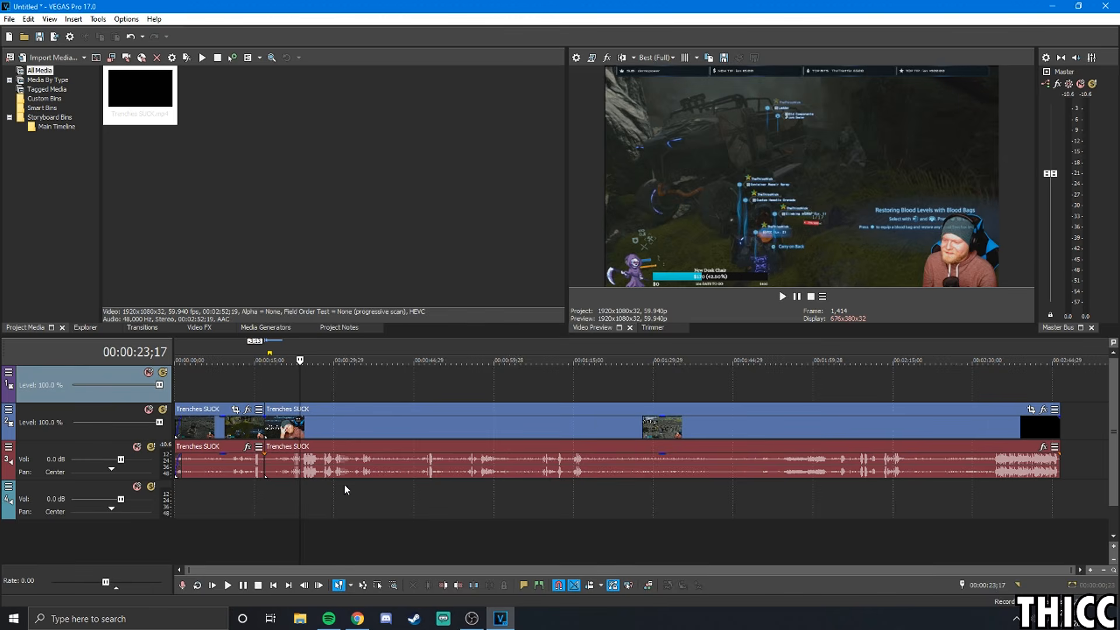
click(252, 516)
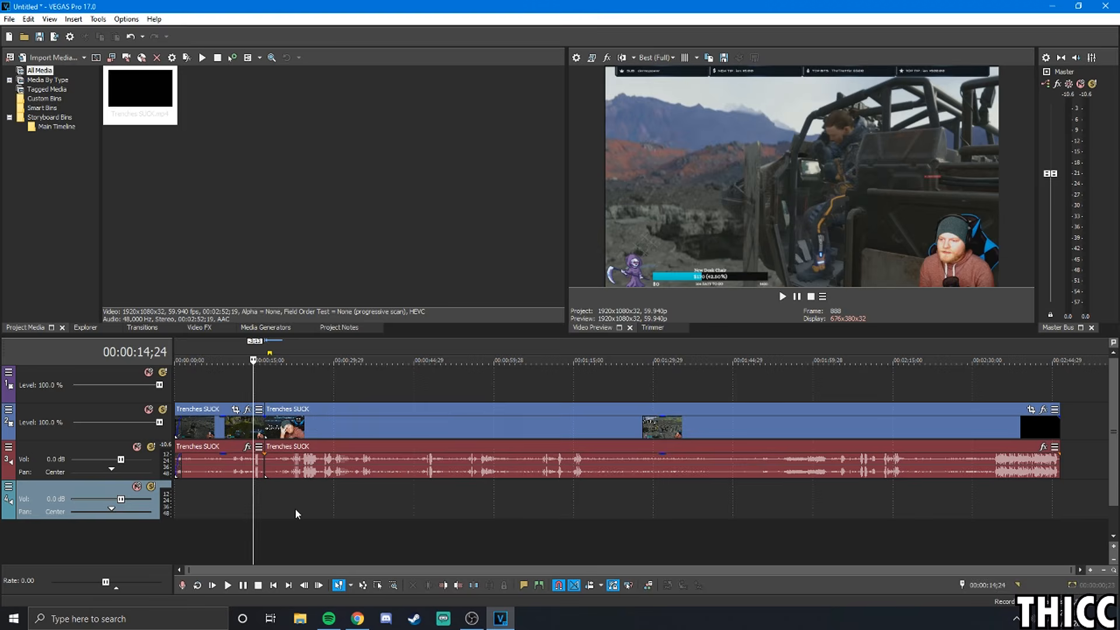
Import the Sad theme song MP3 from the background music folder inside Downloads, Youtube & Twitch, sound effects
click(56, 59)
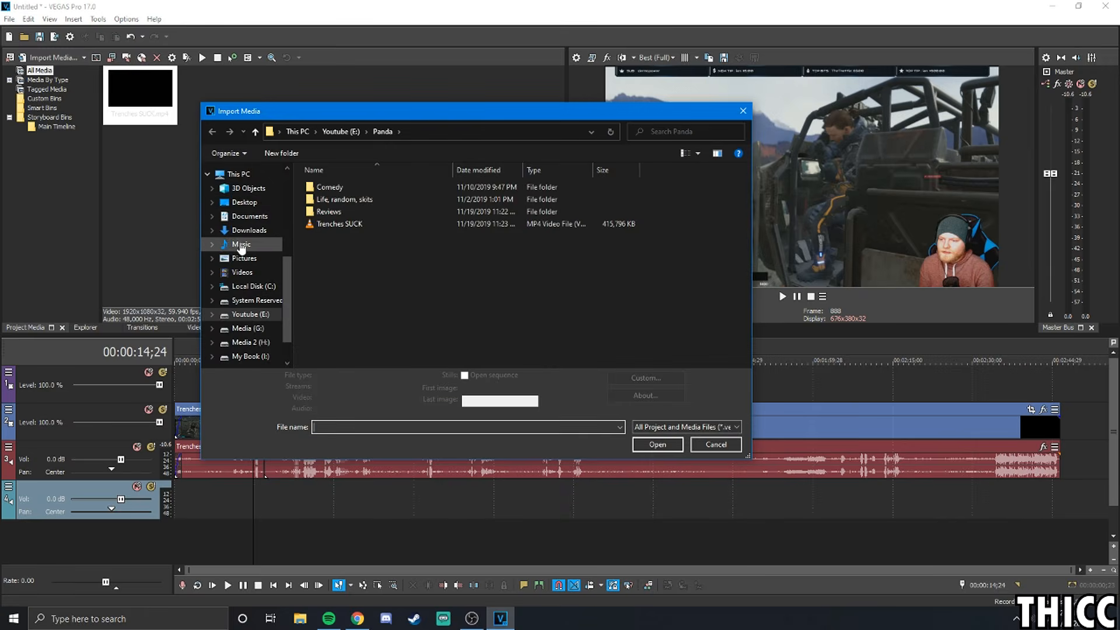
click(249, 230)
click(380, 275)
double_click(380, 274)
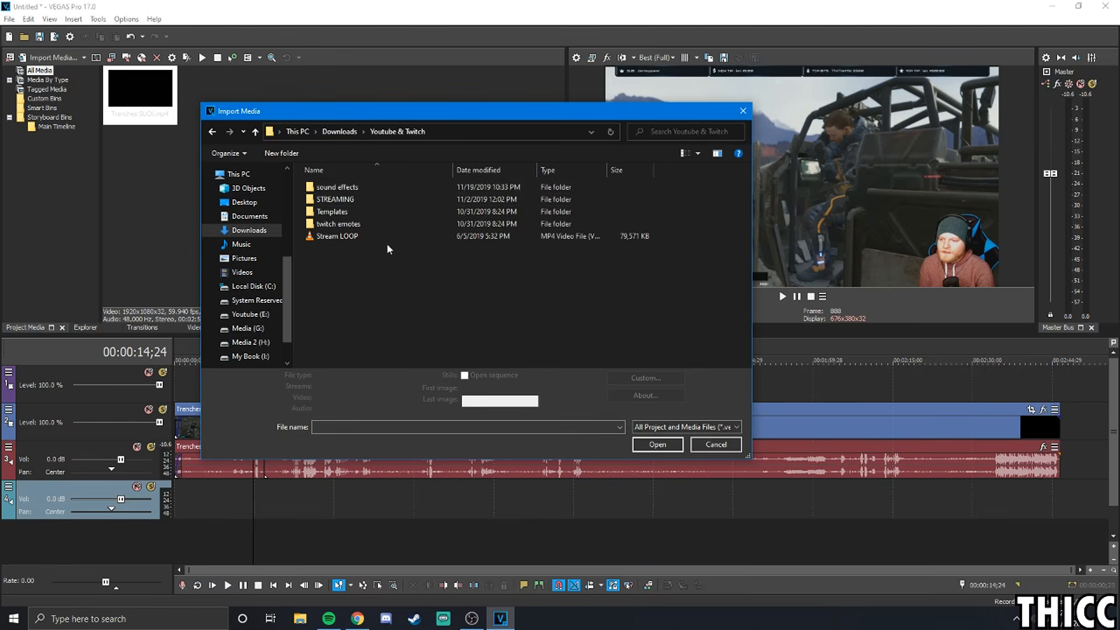
double_click(332, 187)
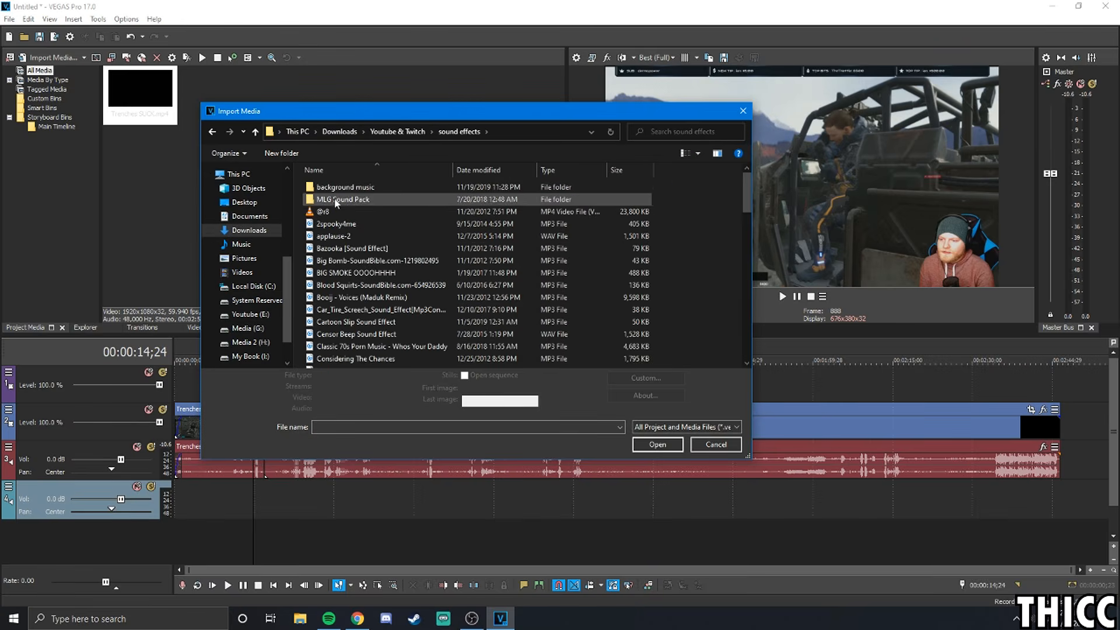
double_click(349, 191)
scroll(358, 245, down, 9)
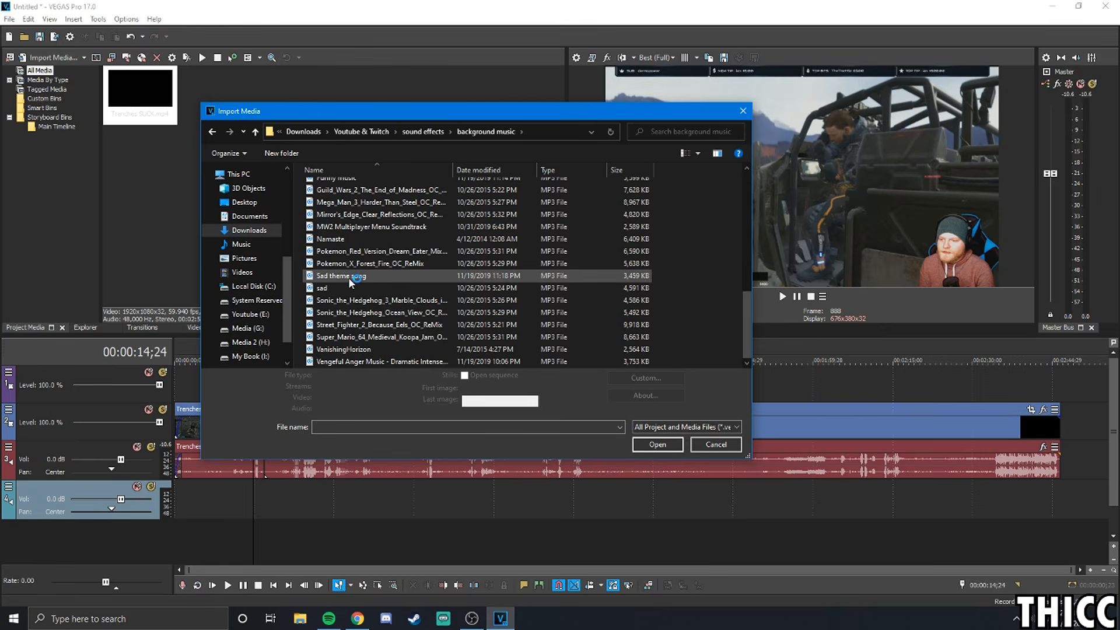
click(349, 279)
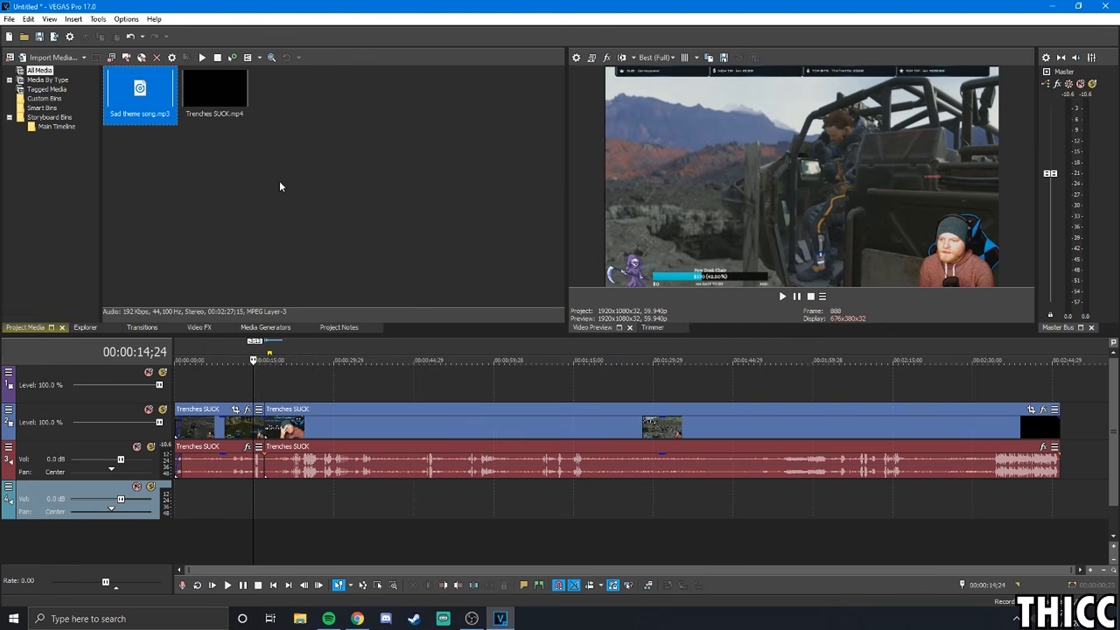
Place Sad theme song.mp3 on the empty audio track, starting at the beginning of the timeline
drag(140, 96, 177, 496)
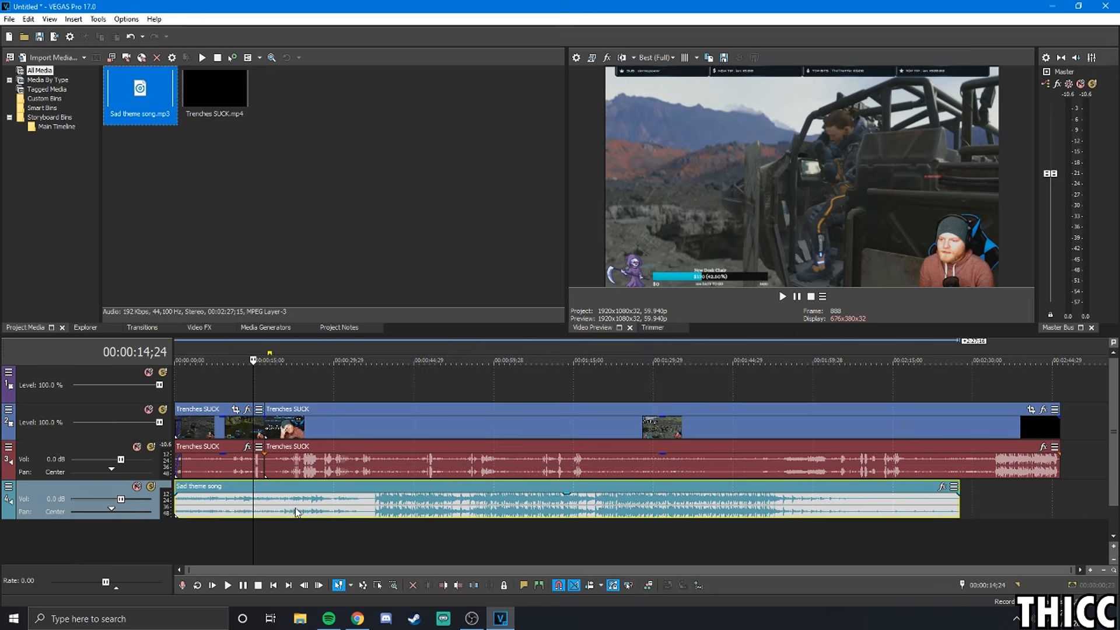
click(297, 511)
click(285, 466)
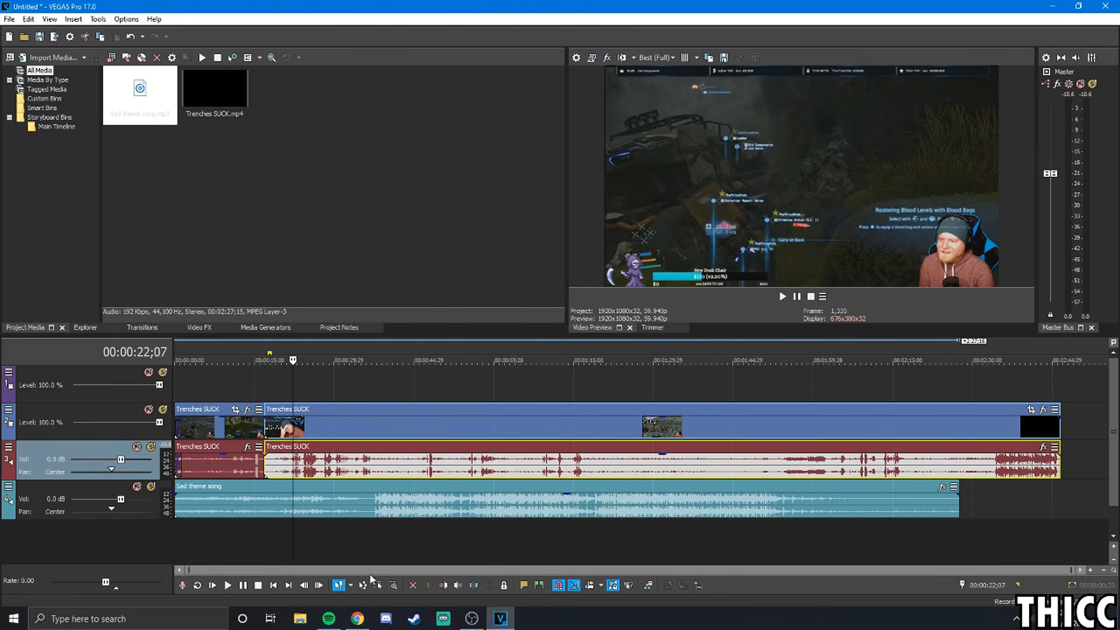
click(330, 501)
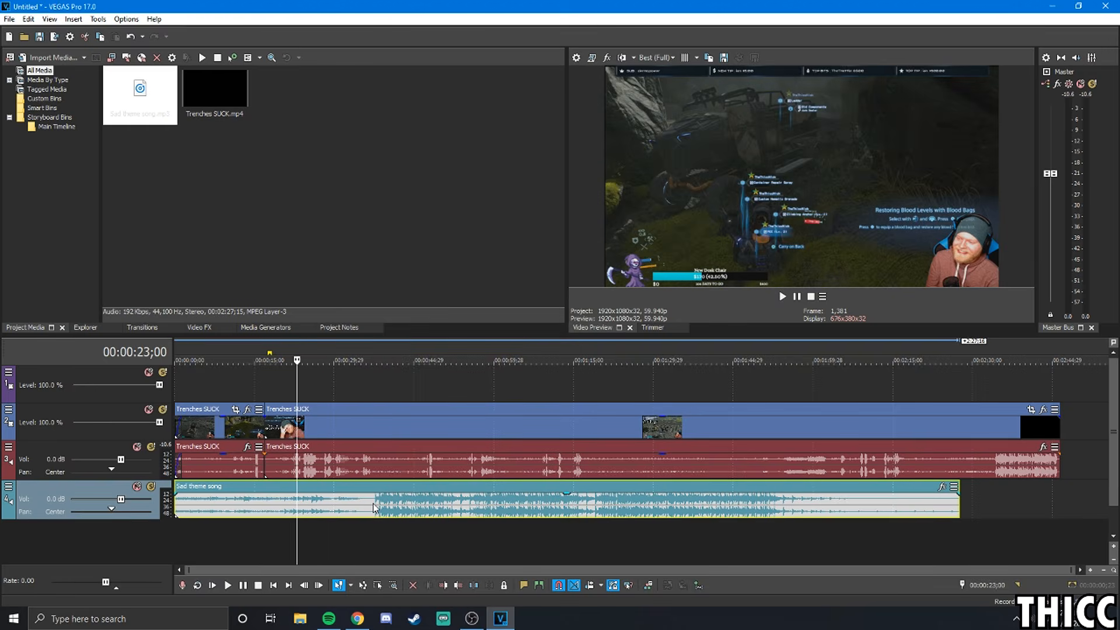
Listen to the song from 00:00:37;21, where it gets louder, and trim about 37 seconds off its start
click(374, 507)
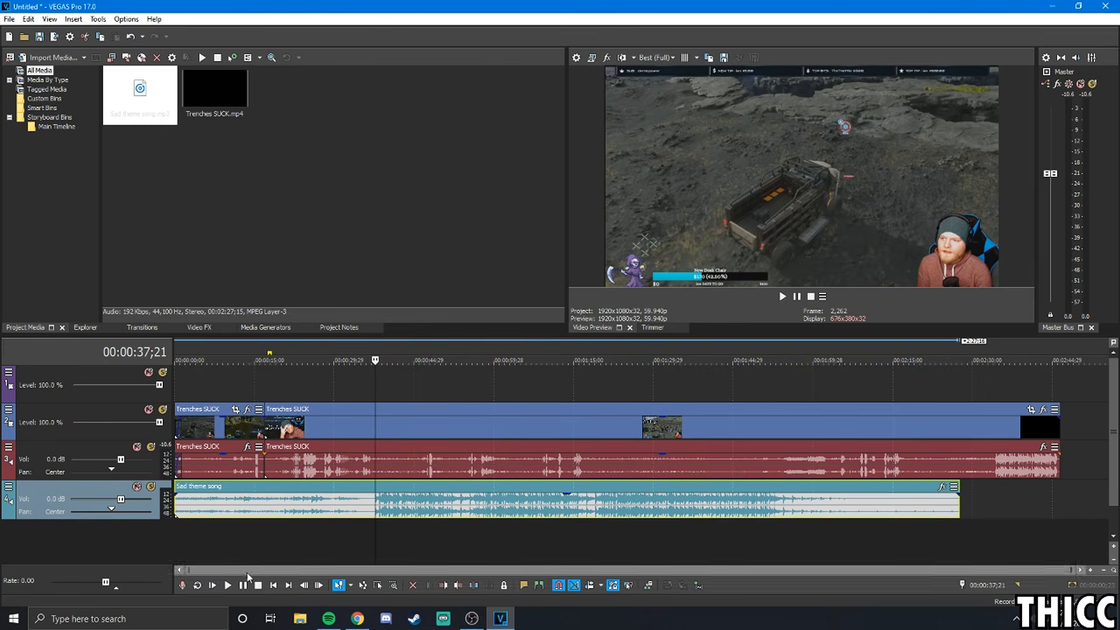
click(244, 586)
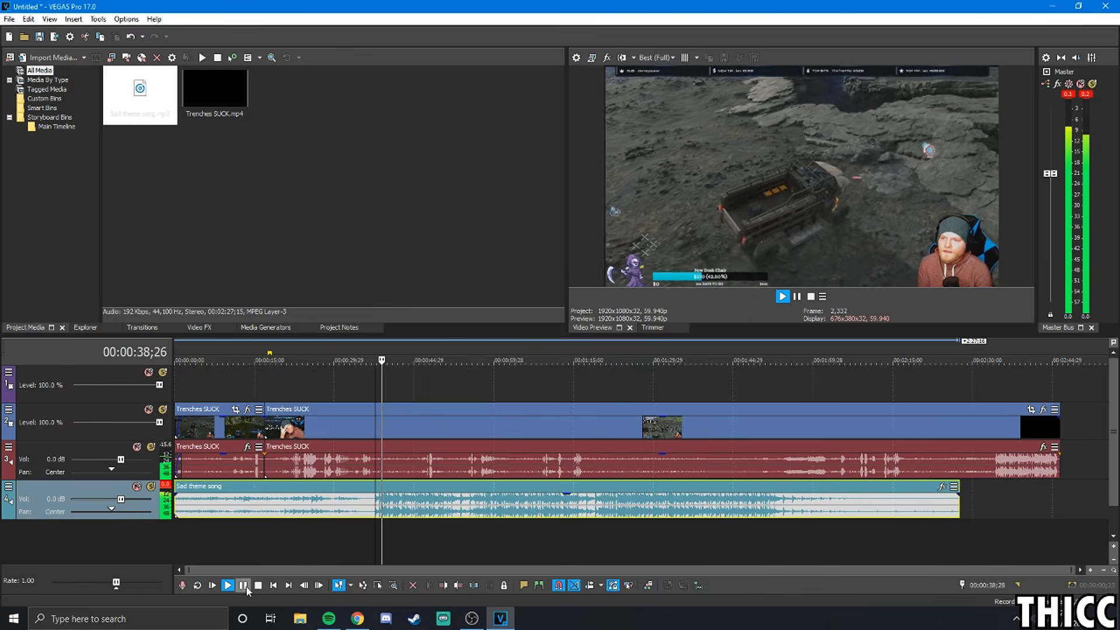
click(244, 585)
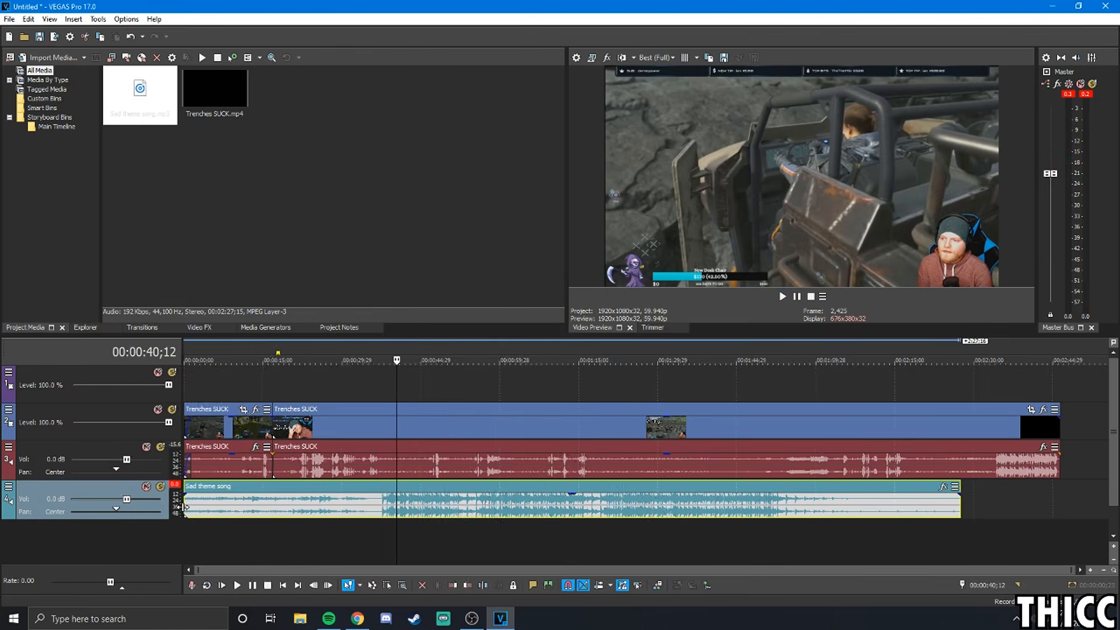
drag(187, 510, 386, 525)
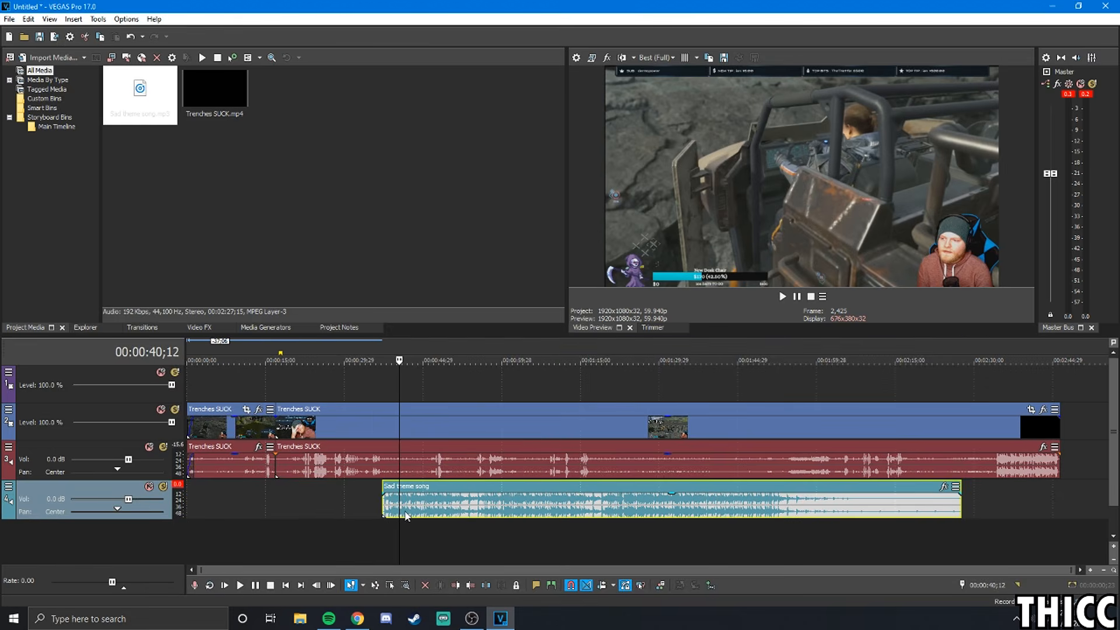
click(405, 513)
Mute the audio track that belongs to the Trenches SUCK video
click(269, 466)
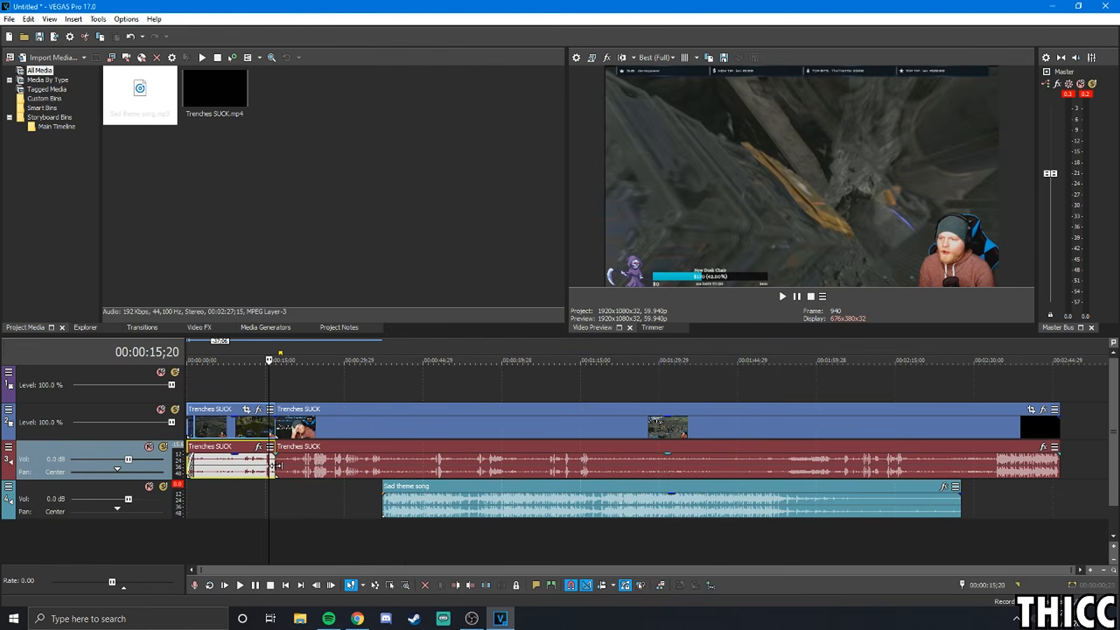
click(276, 461)
click(377, 474)
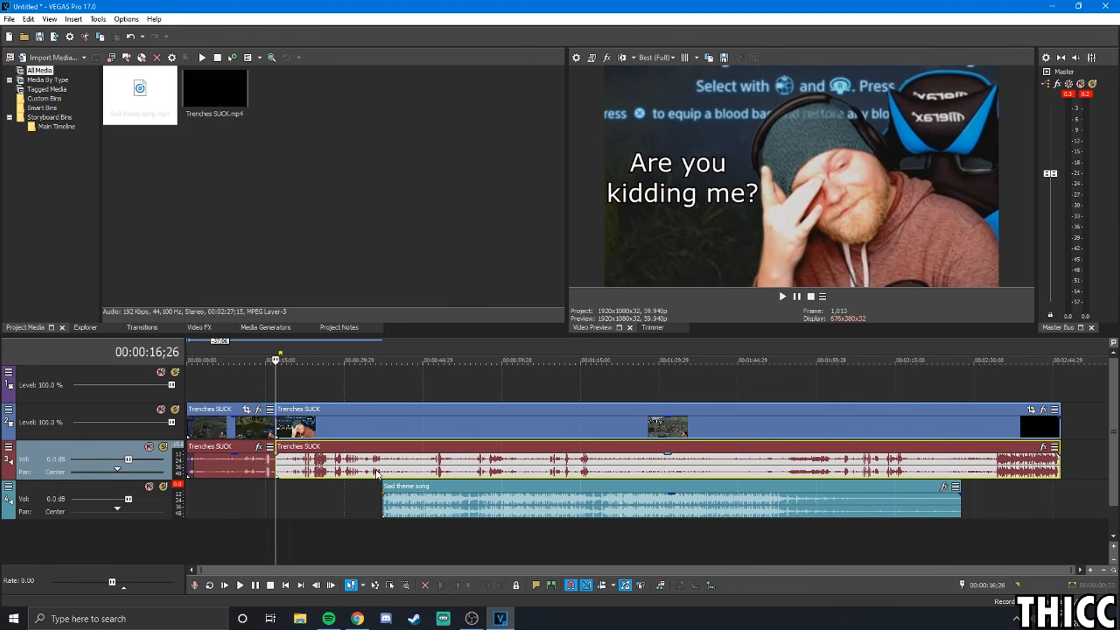
click(323, 473)
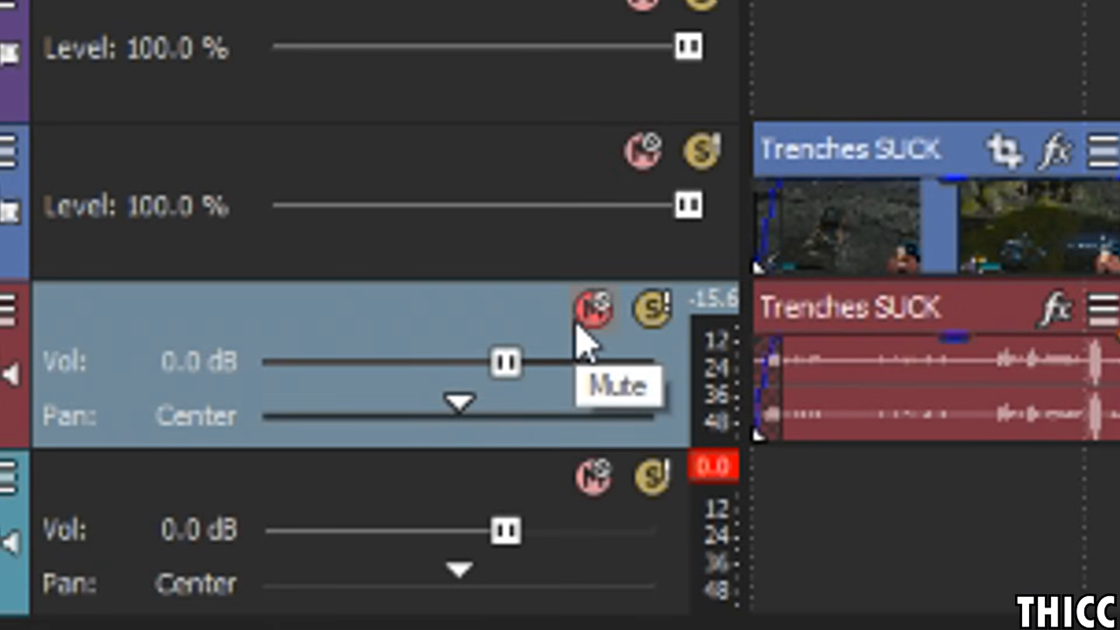
click(149, 446)
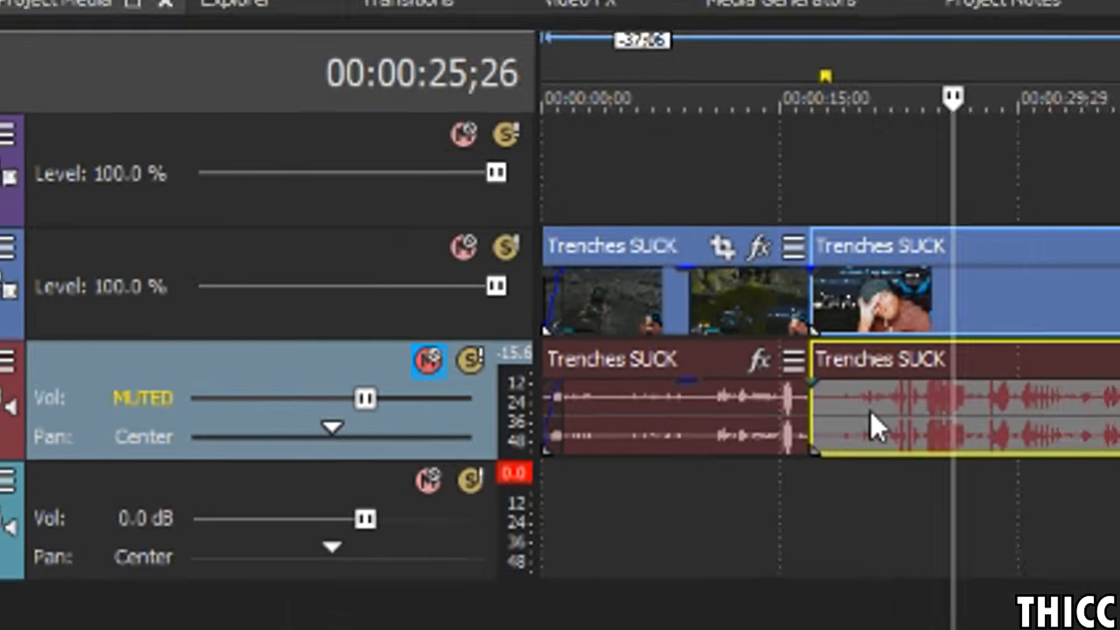
click(868, 413)
click(542, 470)
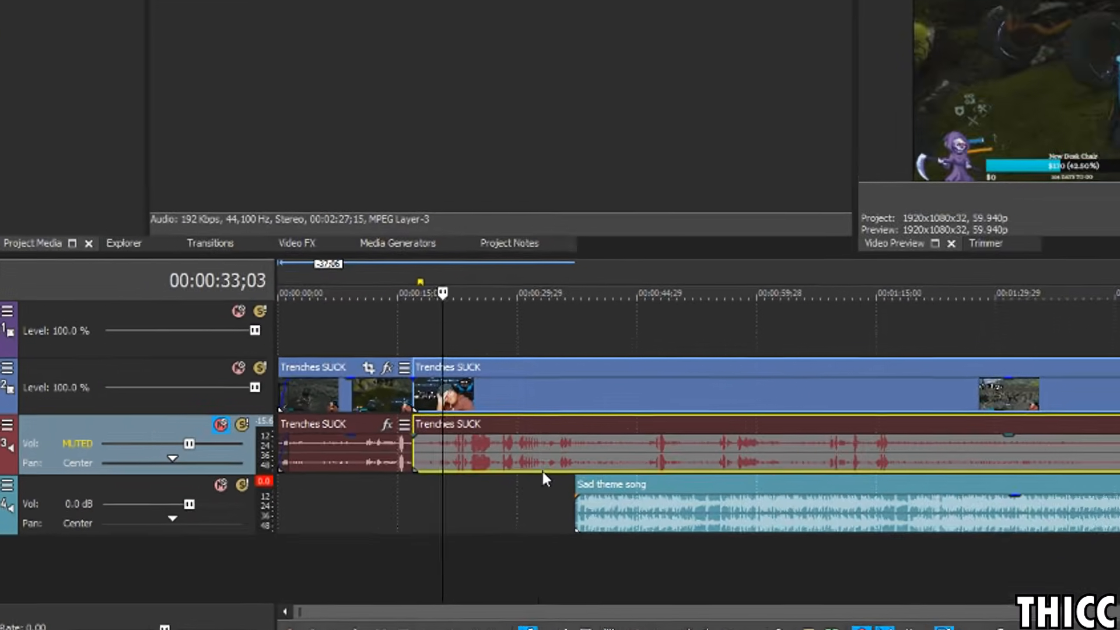
click(415, 474)
click(316, 474)
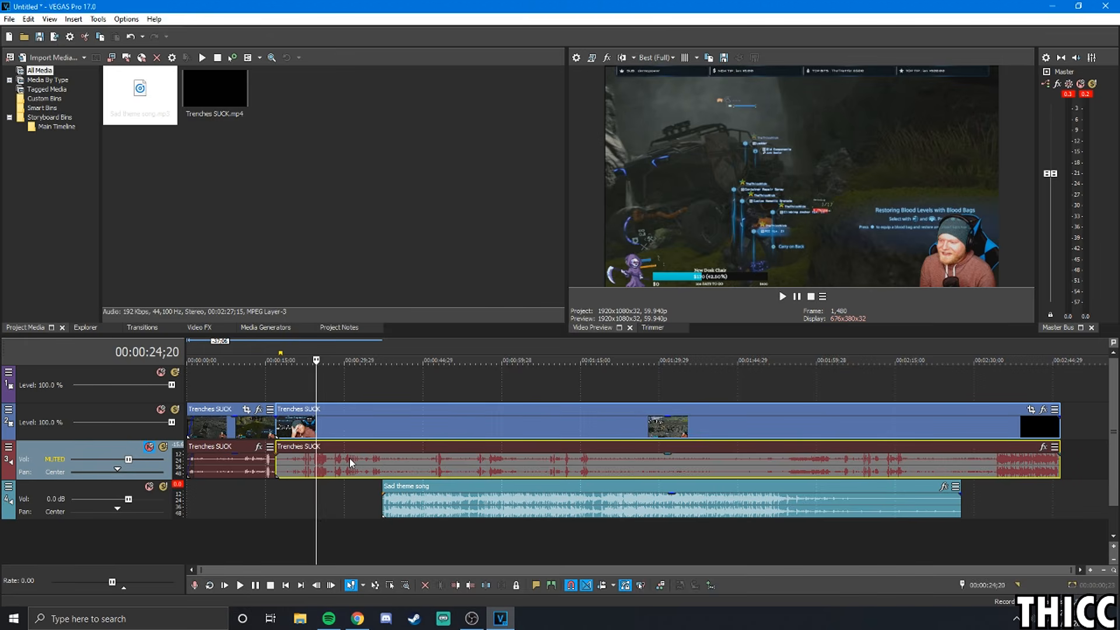
Delete the Trenches SUCK audio track, and undo the deletion
click(266, 460)
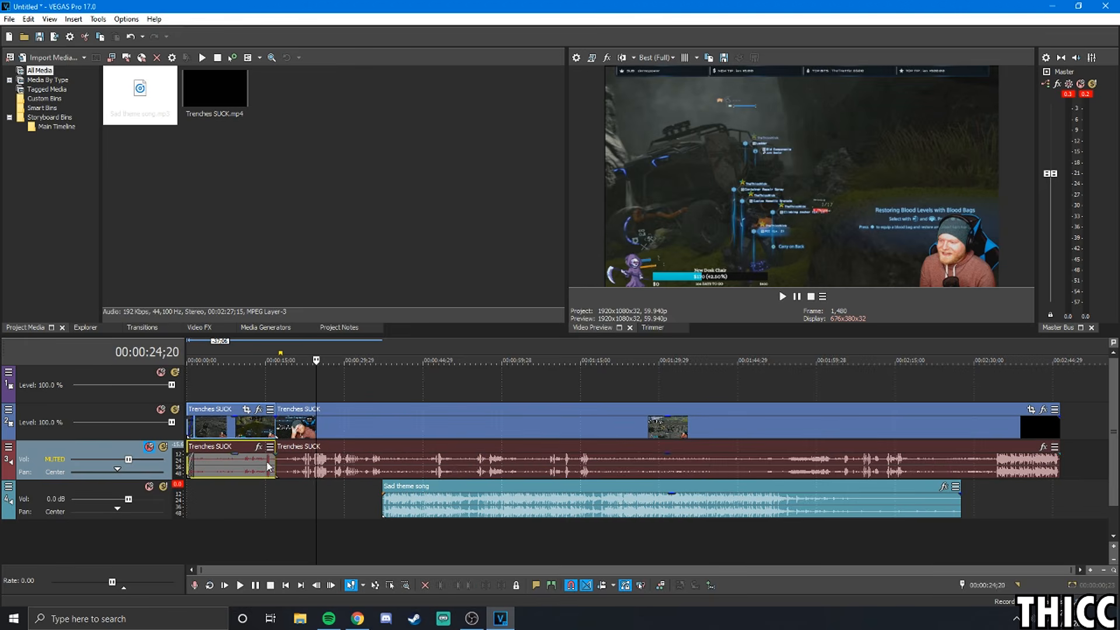
click(585, 471)
click(247, 469)
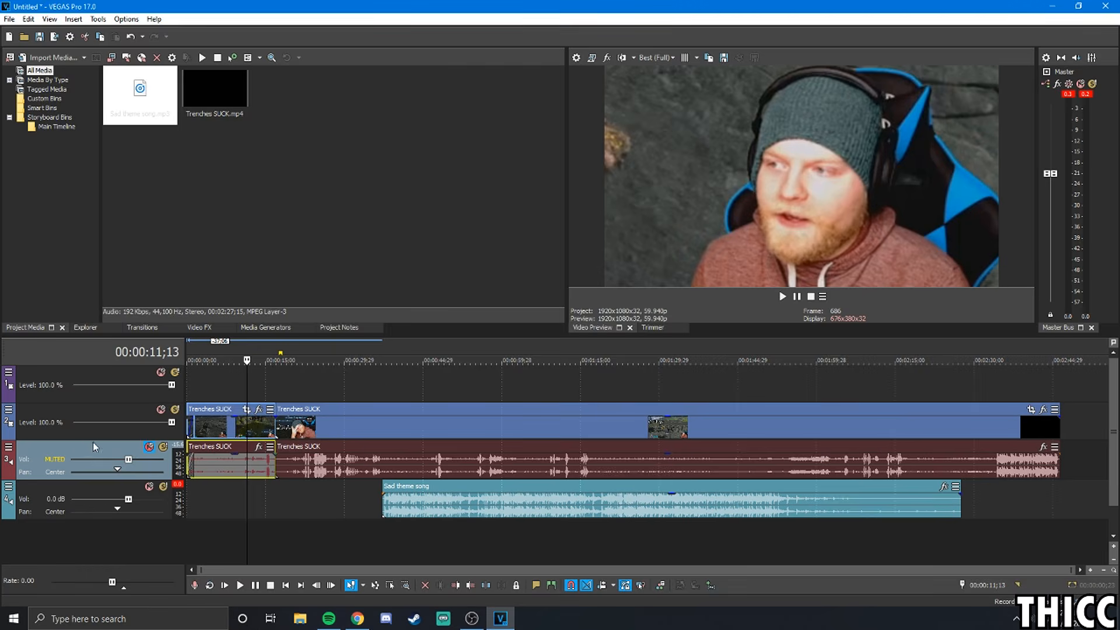
right_click(87, 449)
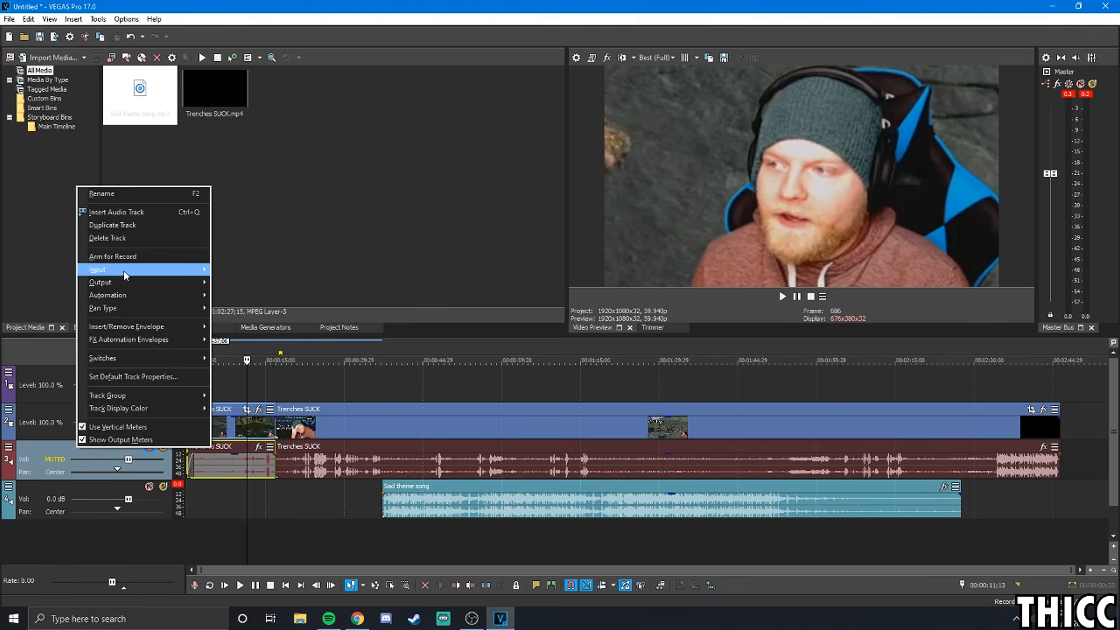
click(117, 239)
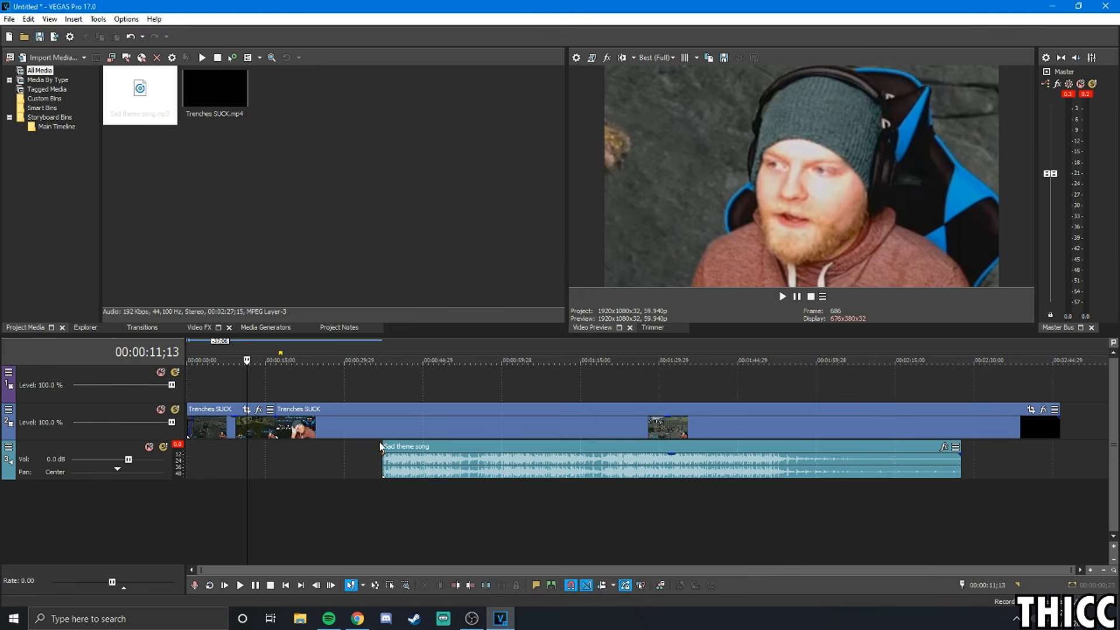
click(32, 18)
click(45, 34)
click(333, 471)
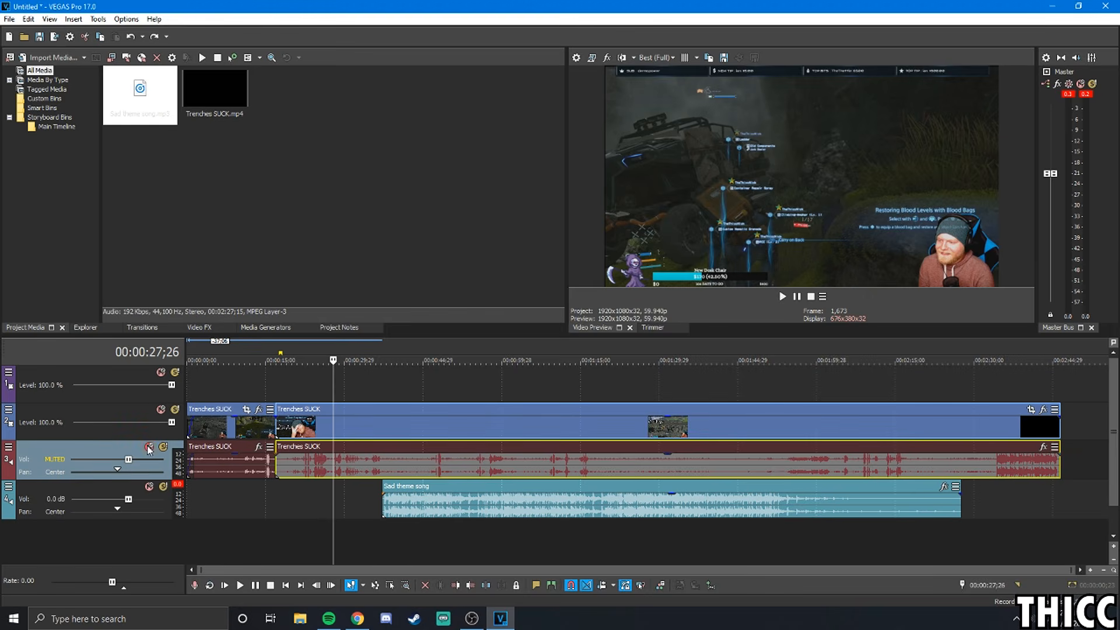
Unmute the Trenches SUCK audio track
click(287, 468)
click(360, 466)
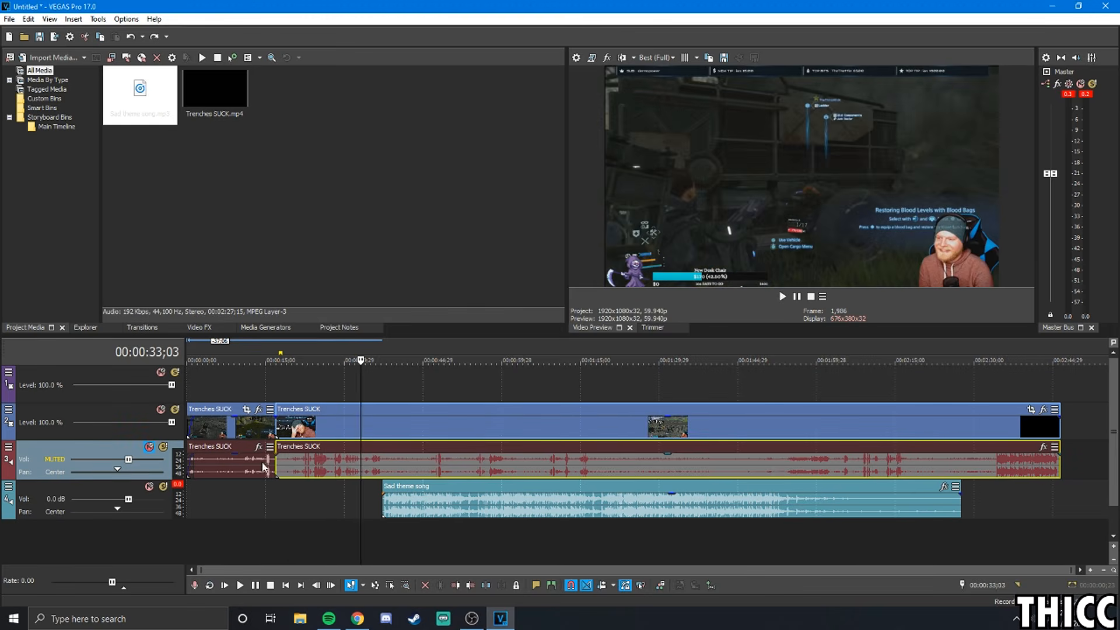
click(149, 447)
click(325, 469)
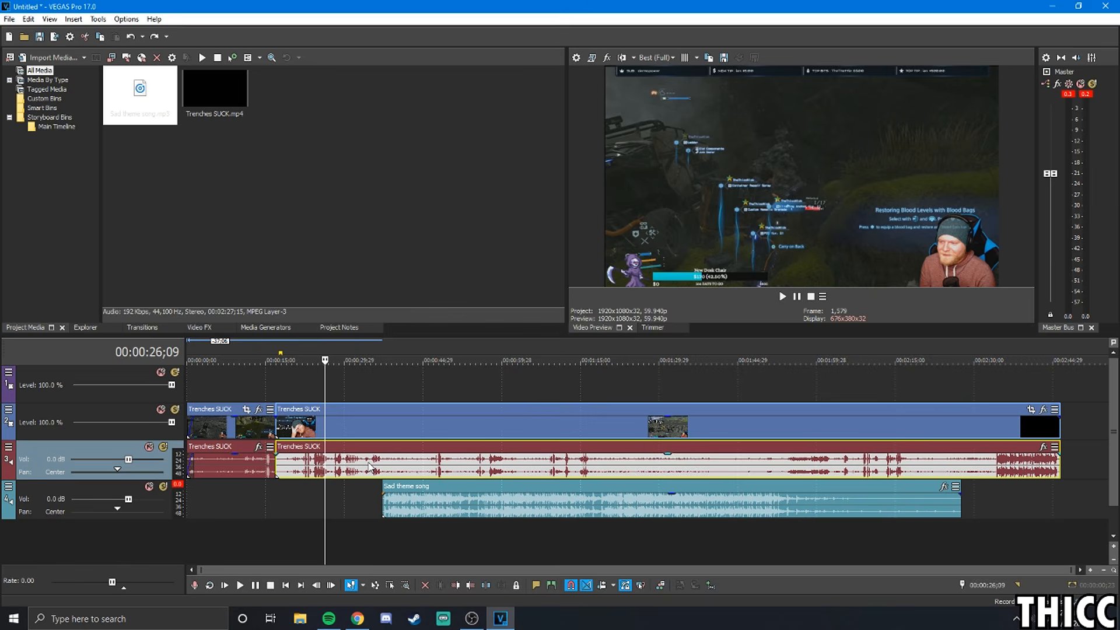
Split the second Trenches SUCK clip, video and audio together, at 00:00:24;05
click(298, 468)
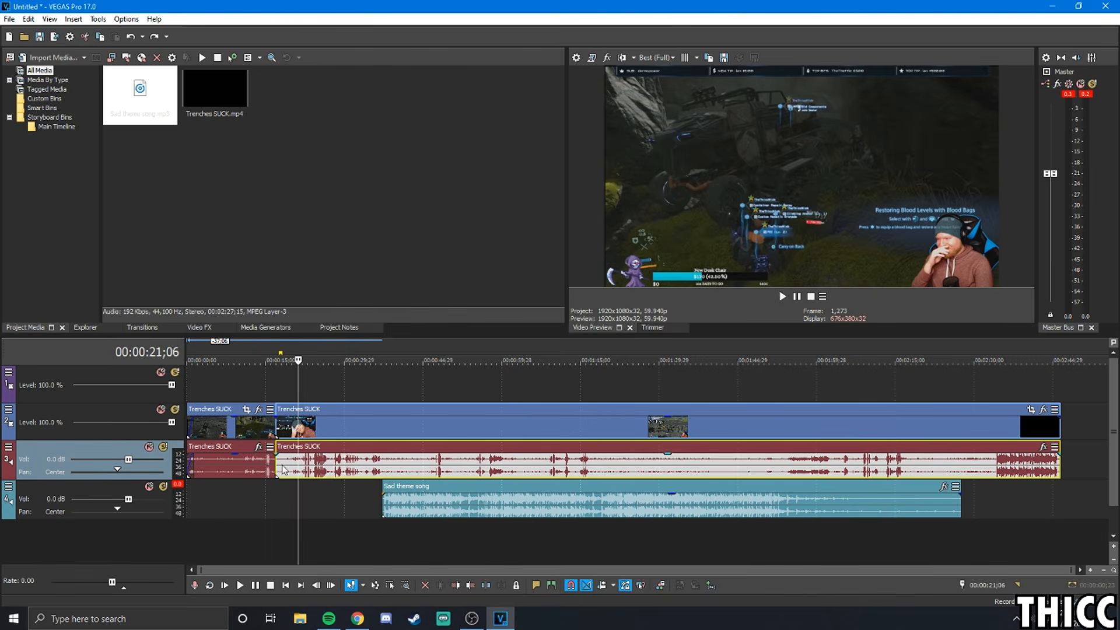
scroll(286, 471, up, 4)
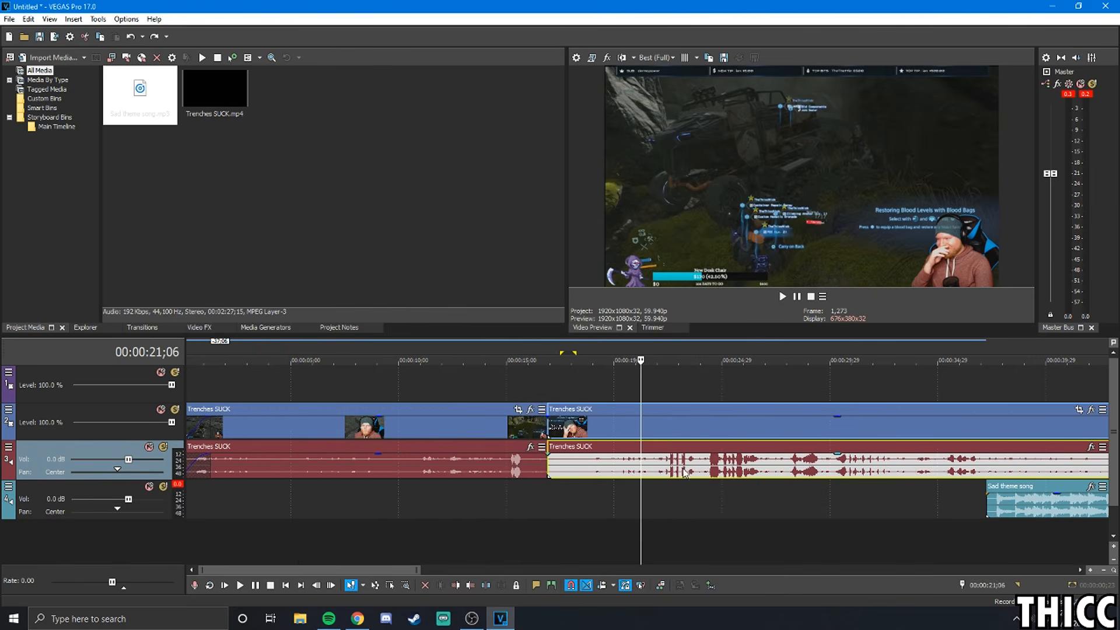
click(705, 431)
key(s)
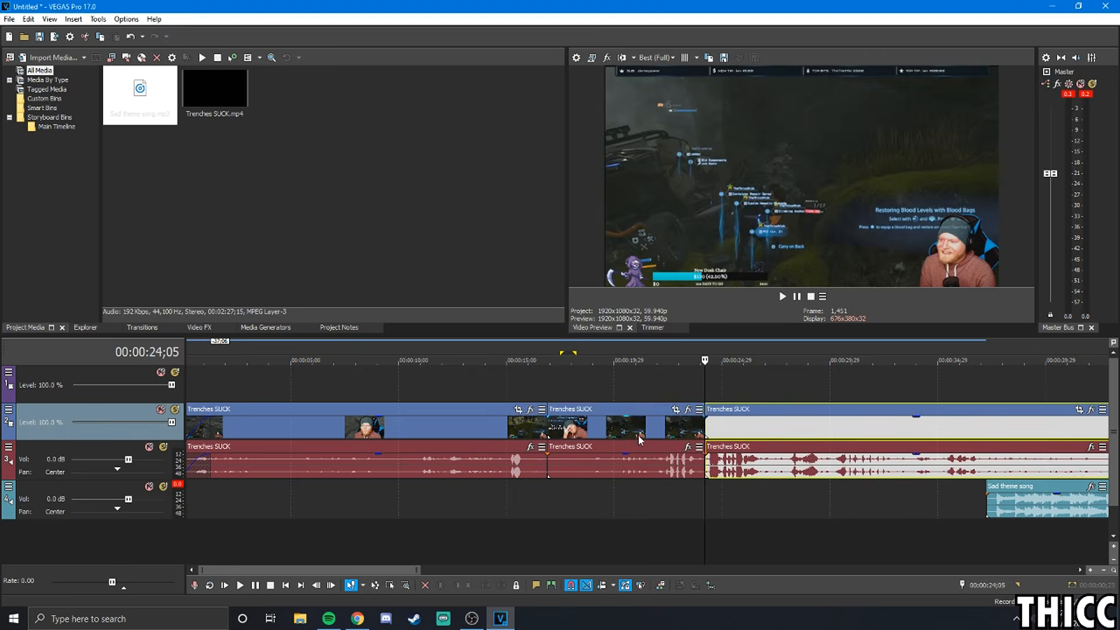
Move the middle Trenches SUCK section's audio onto a new track below the song, and delete that new track
click(625, 433)
click(616, 465)
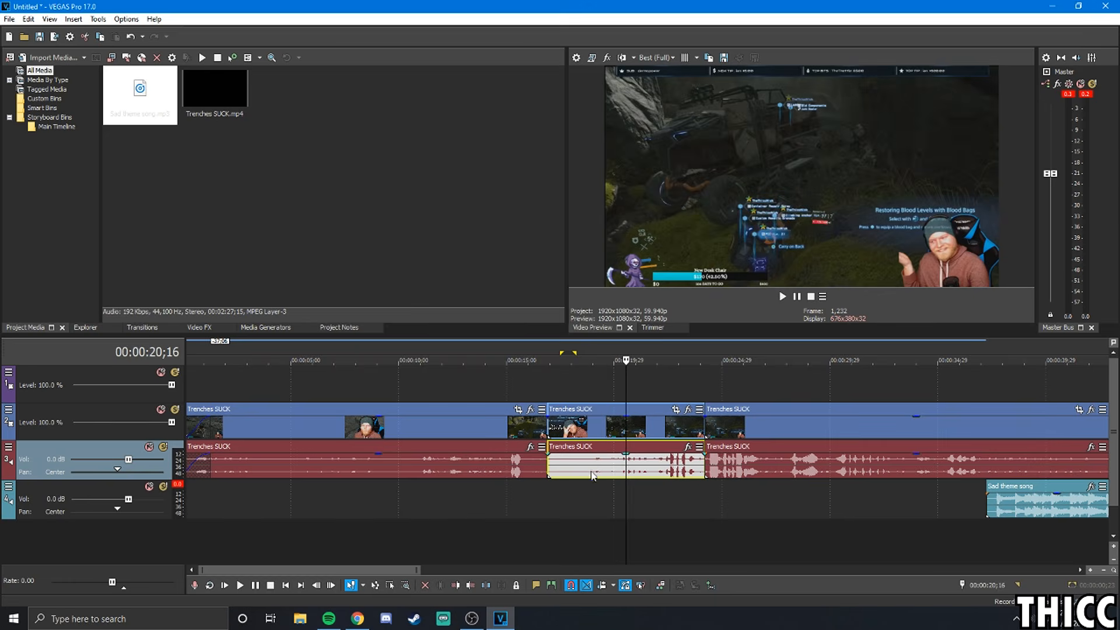
drag(608, 468, 602, 534)
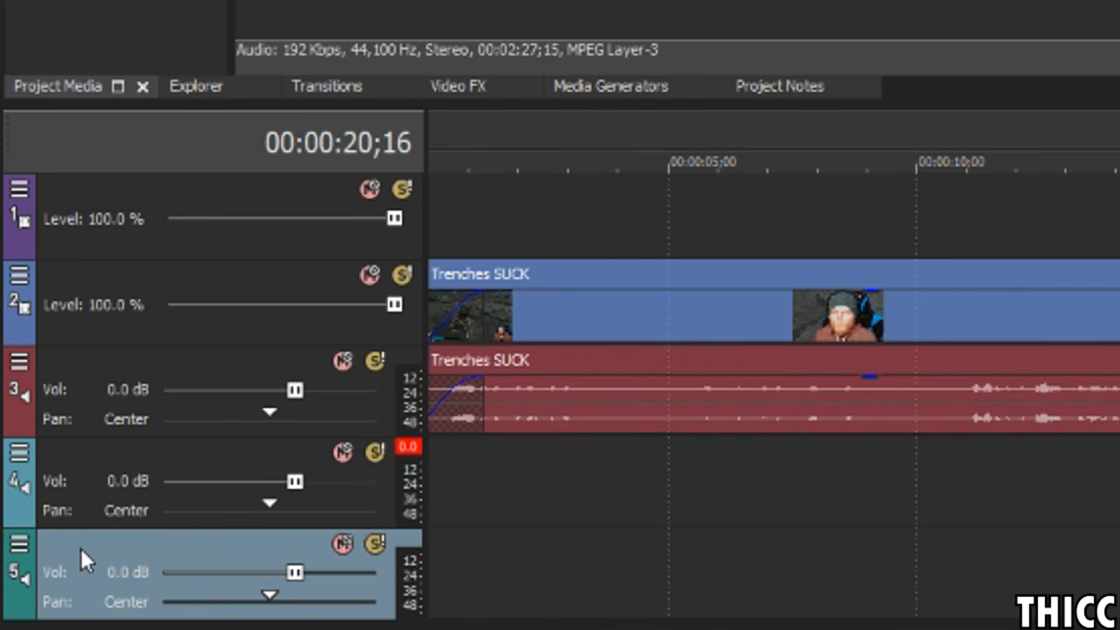
right_click(81, 548)
click(177, 72)
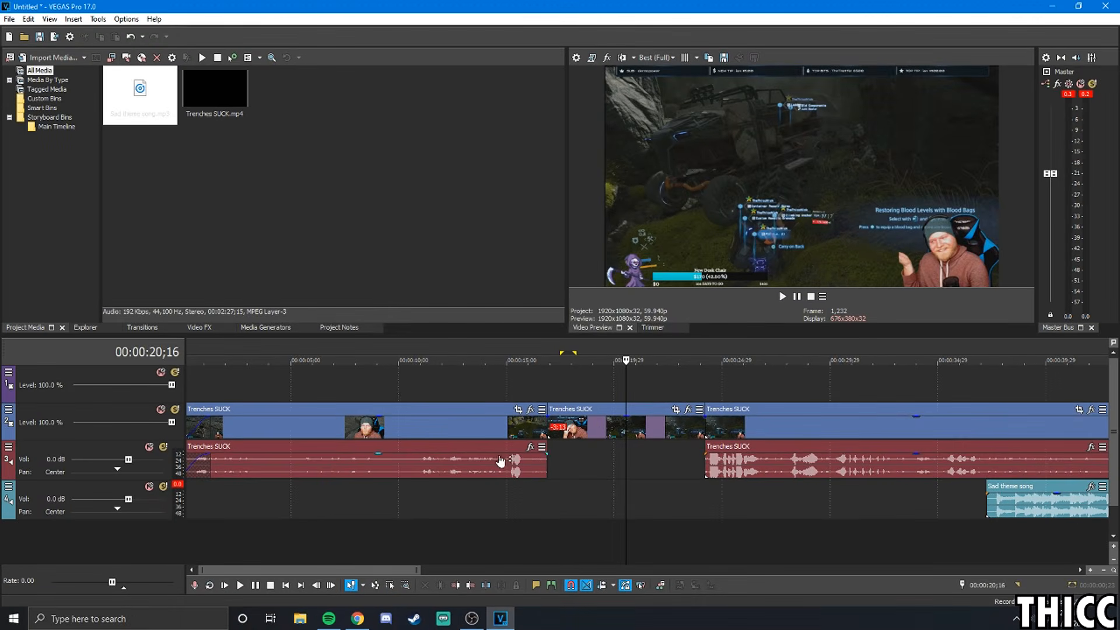
Move the Sad theme song event earlier so that it starts where the middle Trenches SUCK video section begins
click(597, 435)
click(592, 430)
click(641, 430)
scroll(555, 470, down, 4)
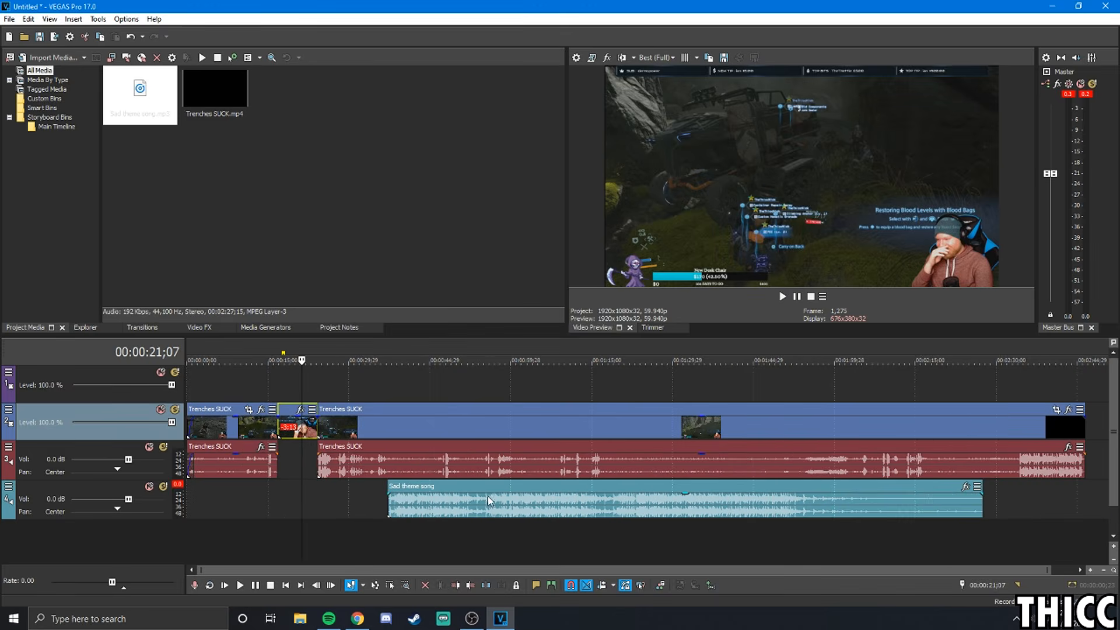
scroll(304, 501, down, 1)
scroll(357, 491, up, 4)
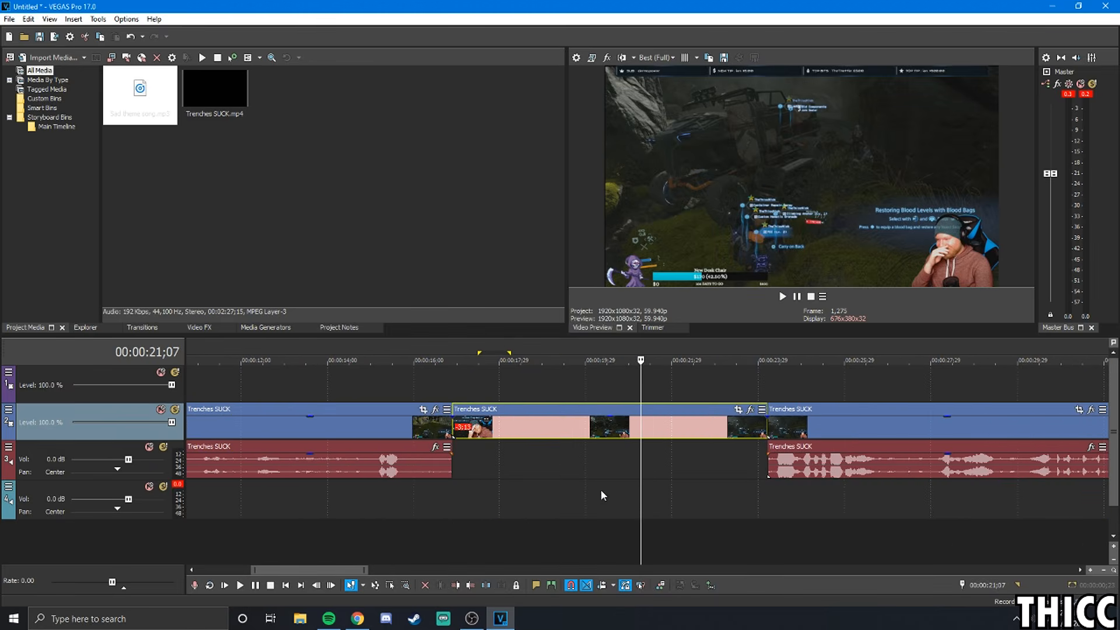
scroll(444, 482, down, 4)
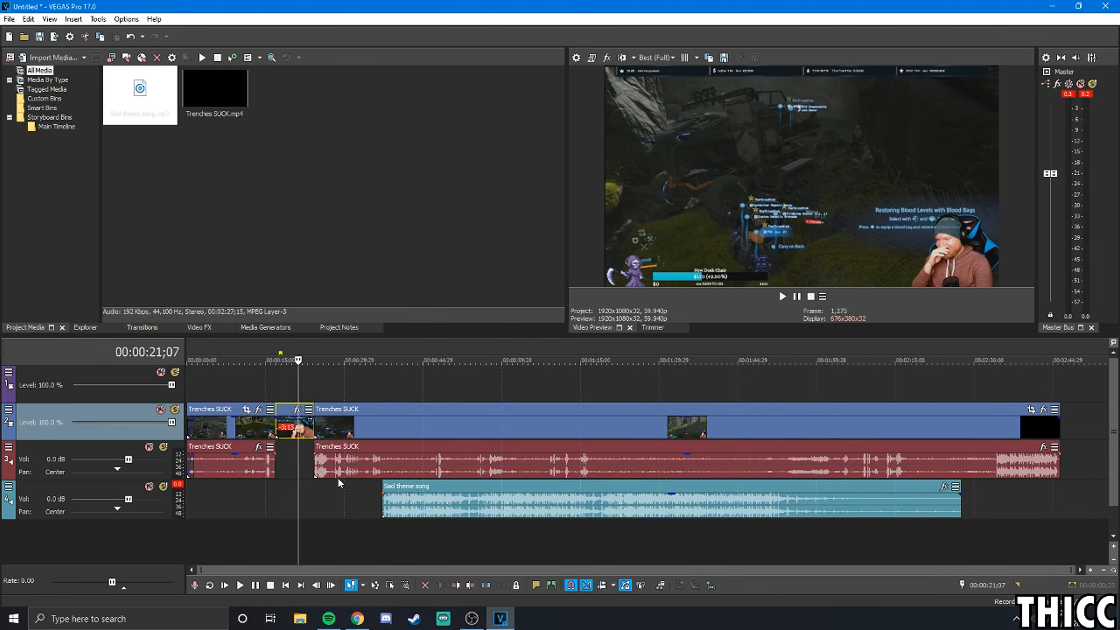
click(321, 471)
scroll(439, 488, up, 5)
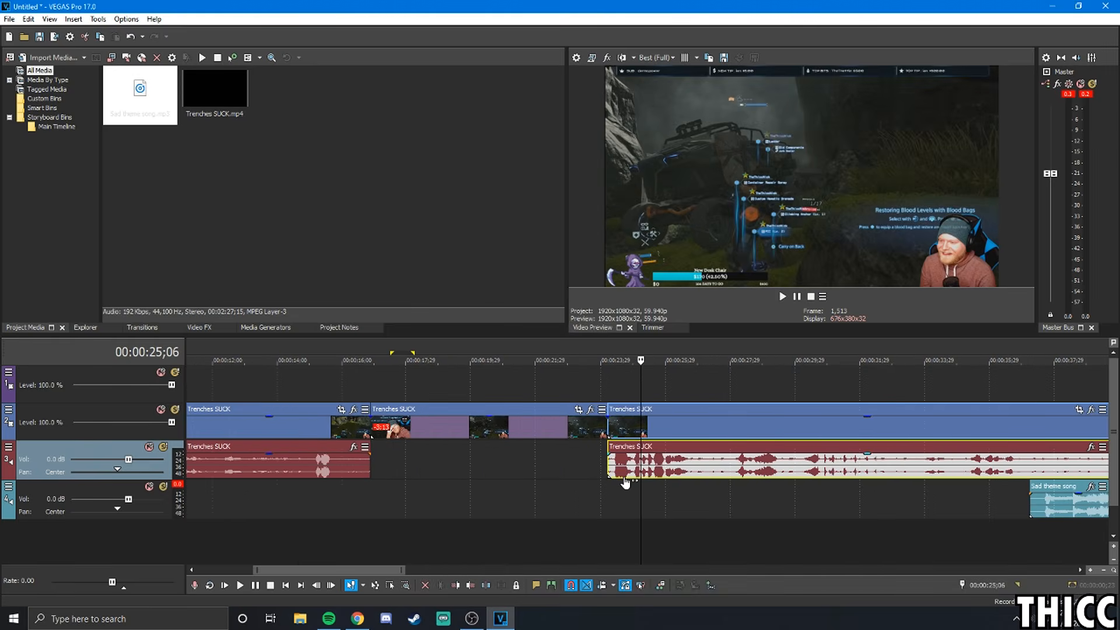
scroll(540, 492, down, 4)
click(453, 517)
drag(400, 519, 283, 513)
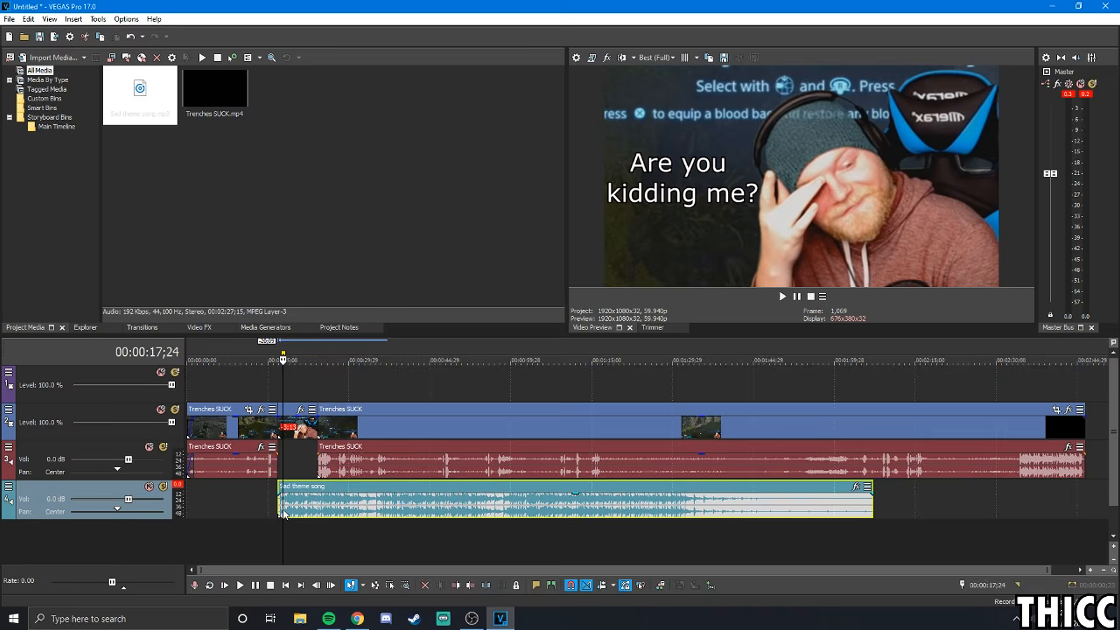
Split the Sad theme song event at 00:00:24;05, where the middle video section ends
scroll(656, 520, up, 5)
scroll(703, 521, down, 3)
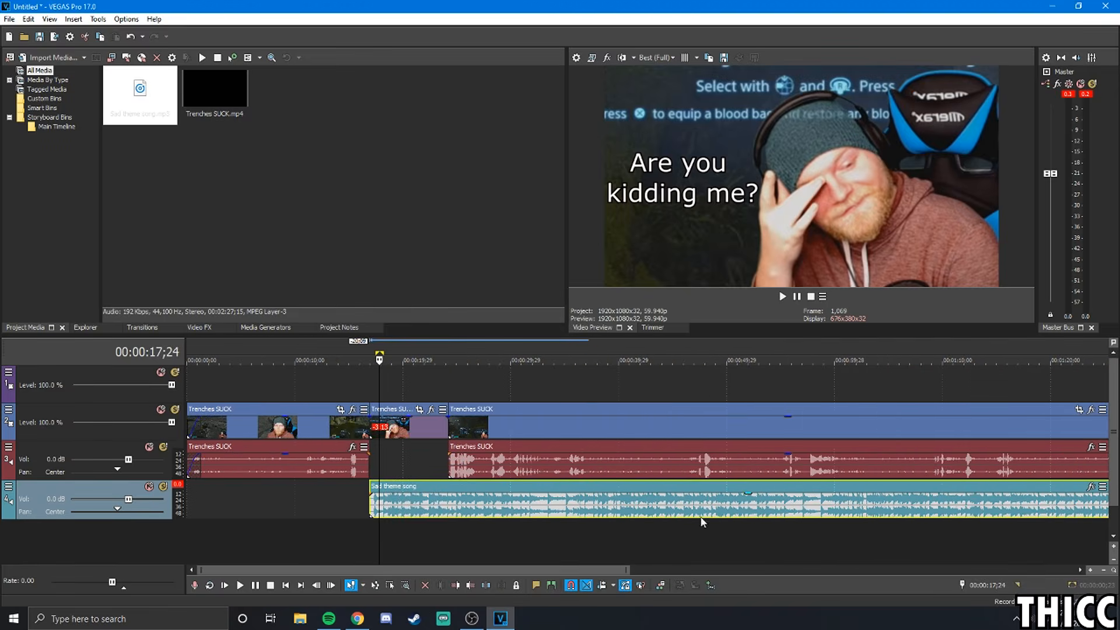
click(453, 509)
scroll(471, 514, up, 4)
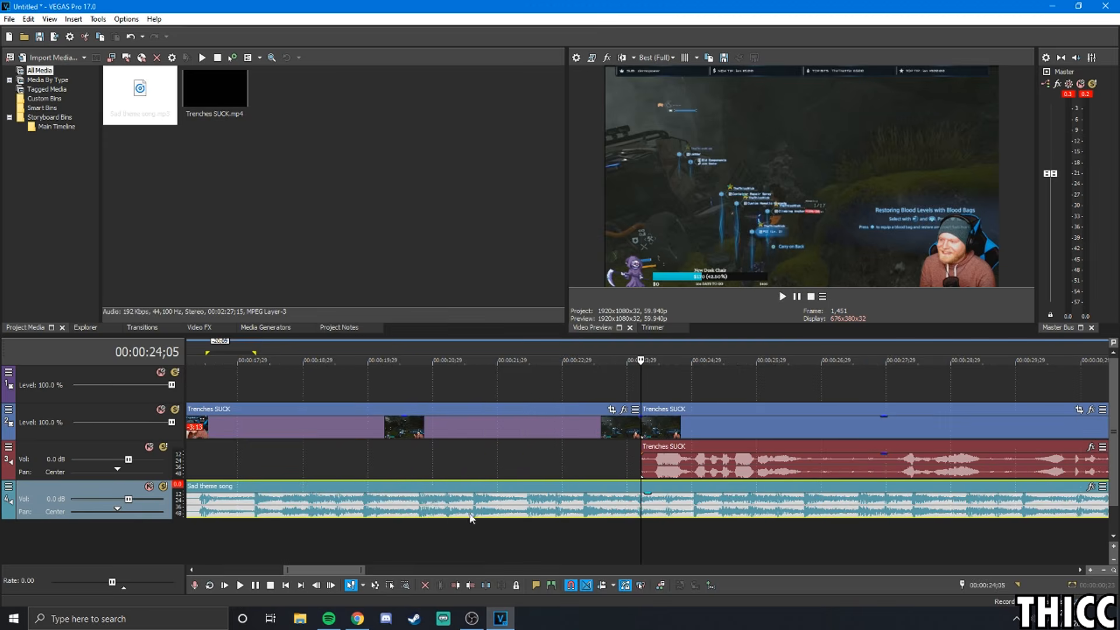
scroll(525, 472, down, 2)
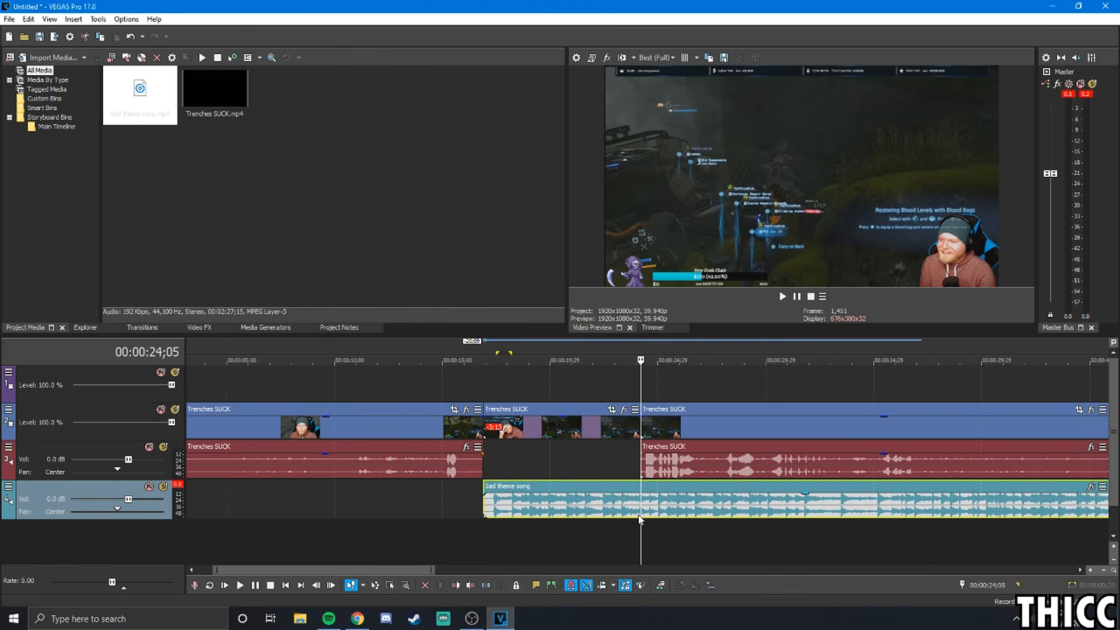
key(s)
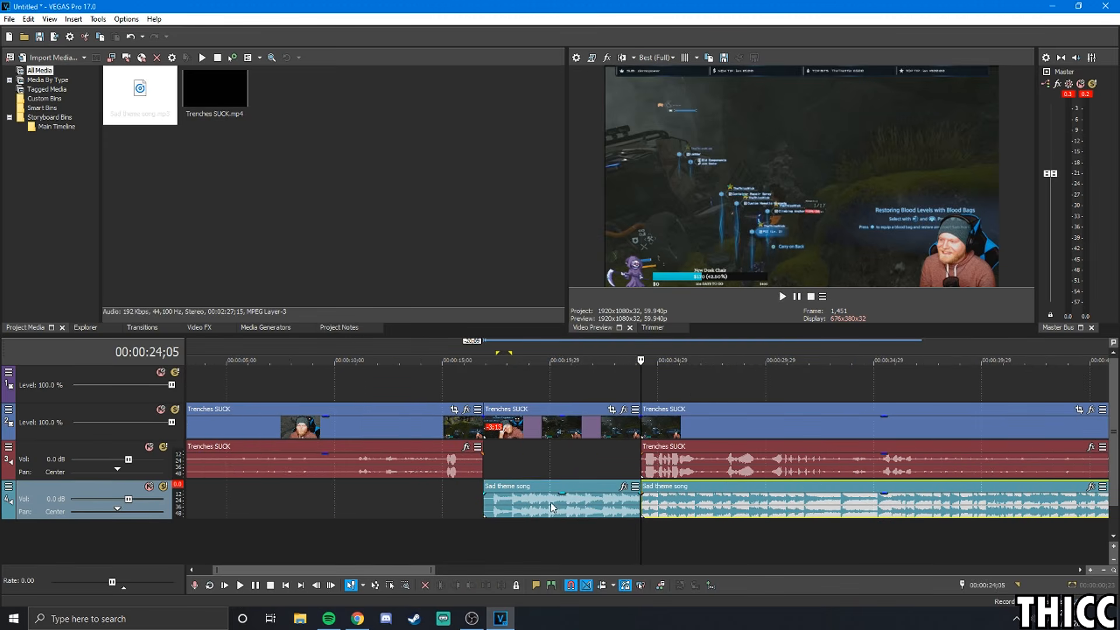
Delete the part of the Sad theme song that follows the split
mouse_move(665, 509)
mouse_down()
mouse_move(733, 509)
mouse_move(684, 512)
mouse_up()
right_click(643, 511)
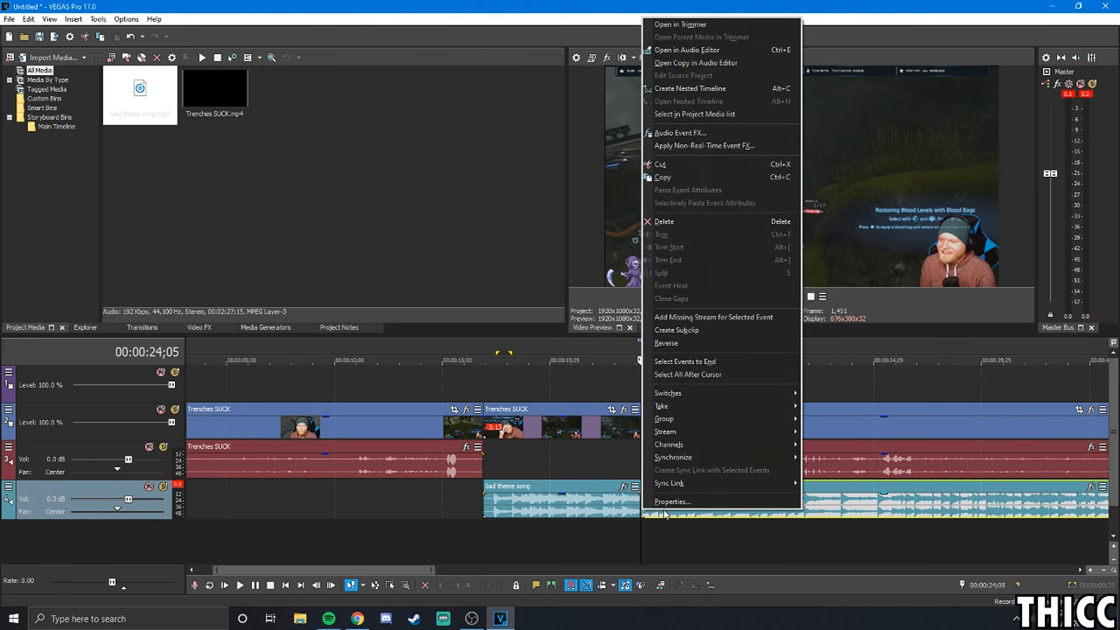
right_click(674, 512)
click(698, 223)
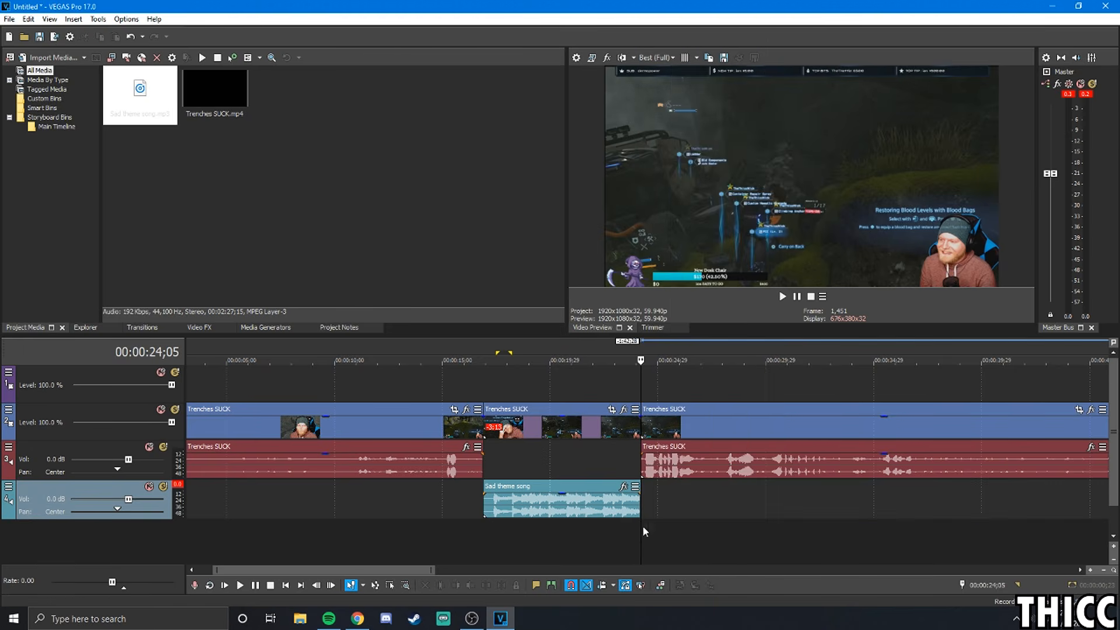
Move the remaining Sad theme song section up into the gap on the Trenches SUCK audio track
scroll(632, 532, down, 3)
scroll(632, 532, up, 5)
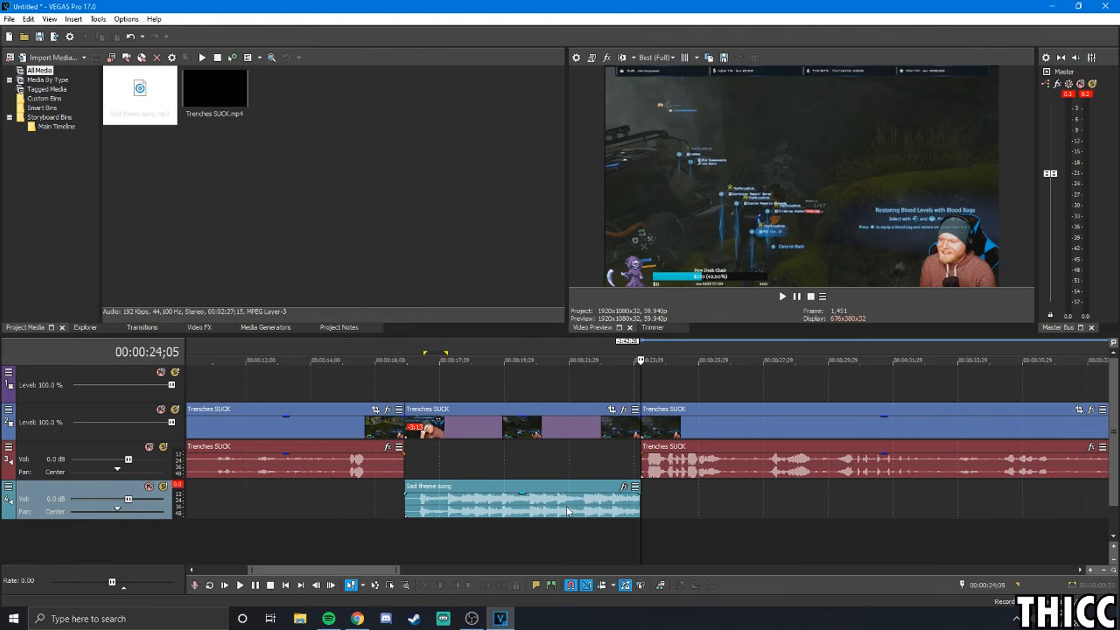
scroll(445, 514, up, 2)
drag(382, 508, 376, 456)
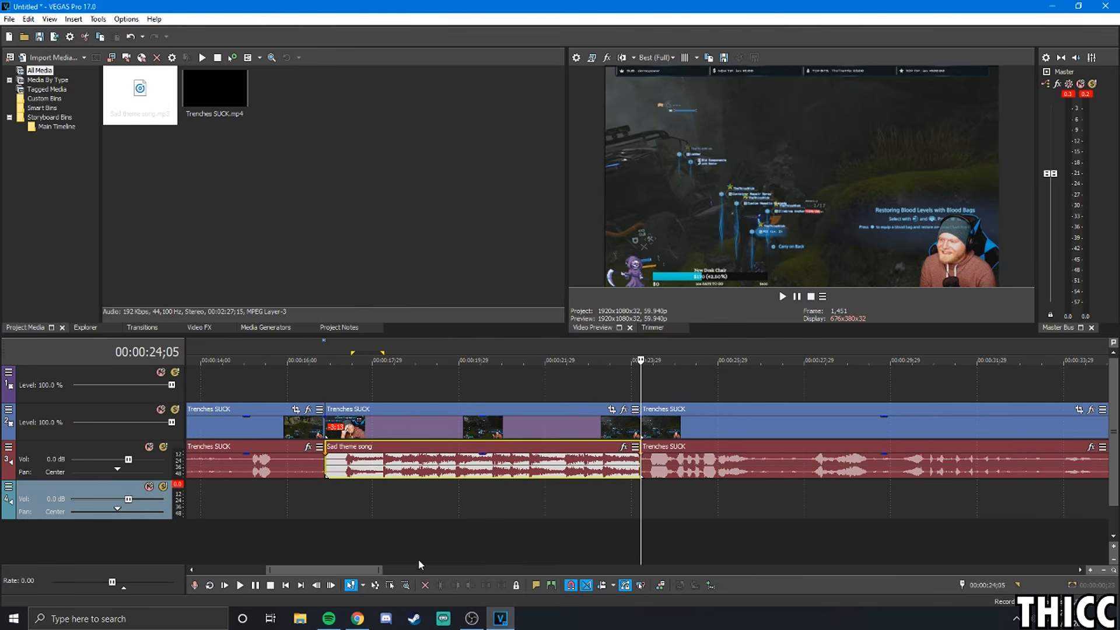
Rename the audio track holding the Trenches SUCK sound and the song section as Video Audio
click(254, 463)
click(362, 466)
click(585, 466)
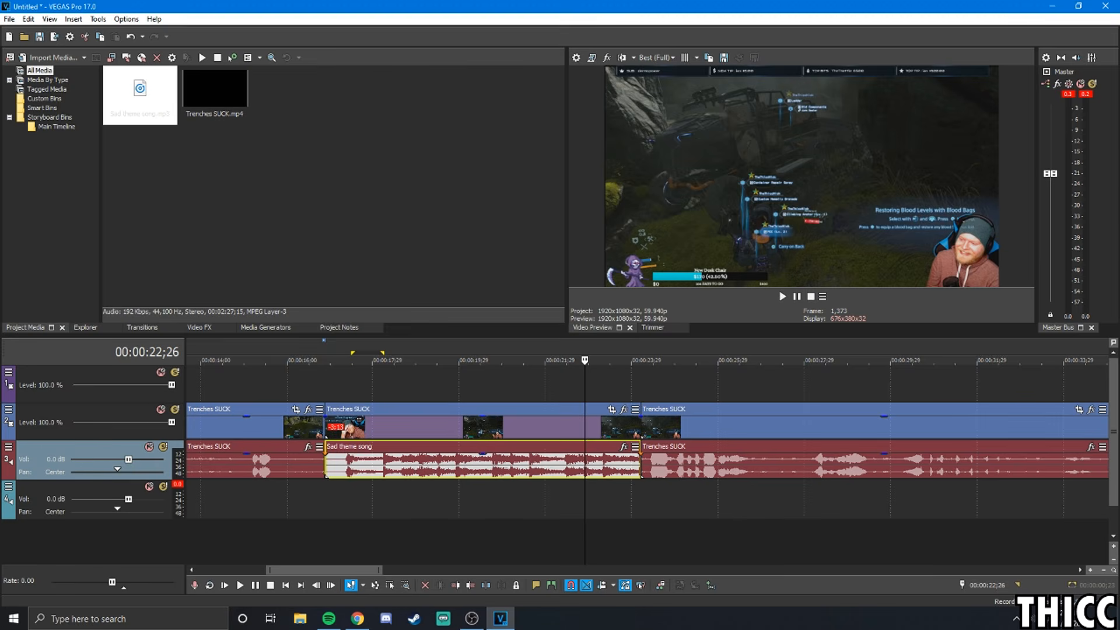
right_click(9, 471)
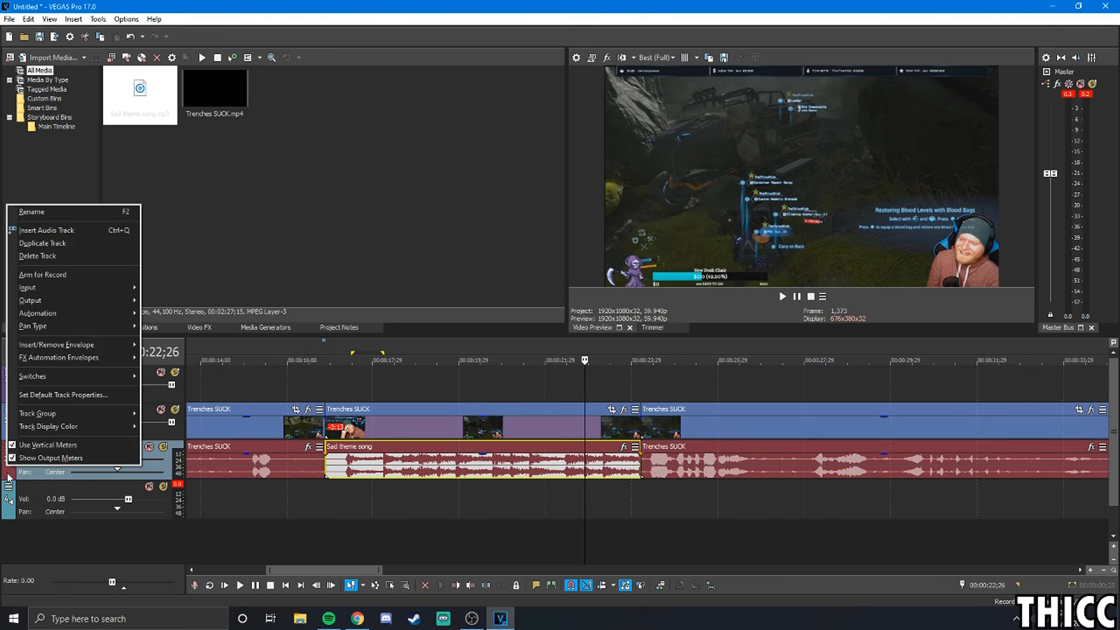
click(35, 481)
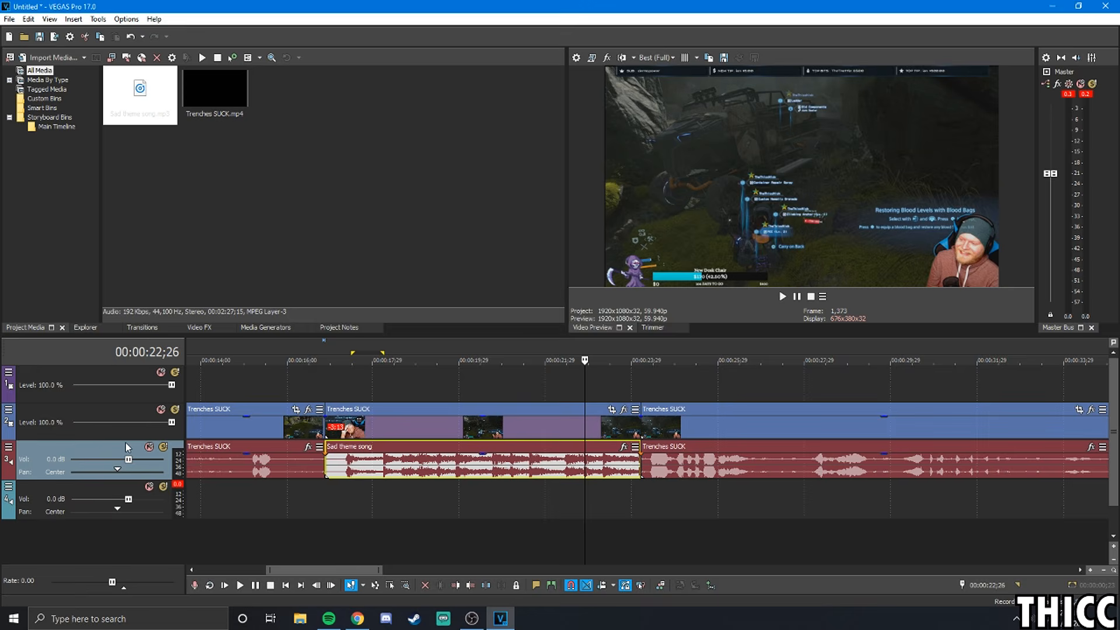
double_click(26, 452)
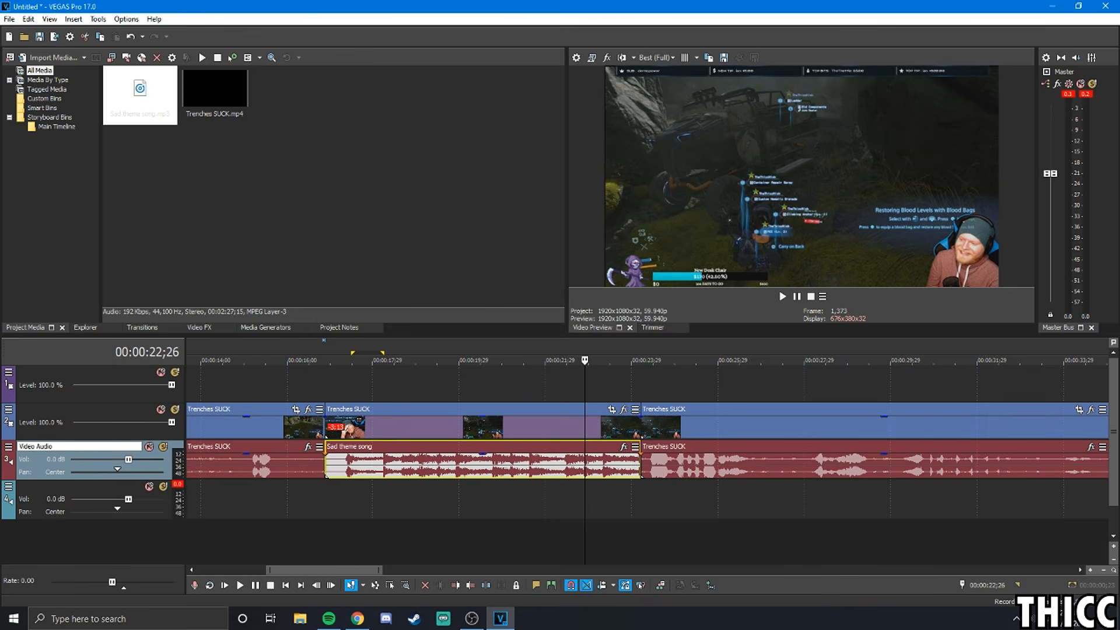
click(218, 544)
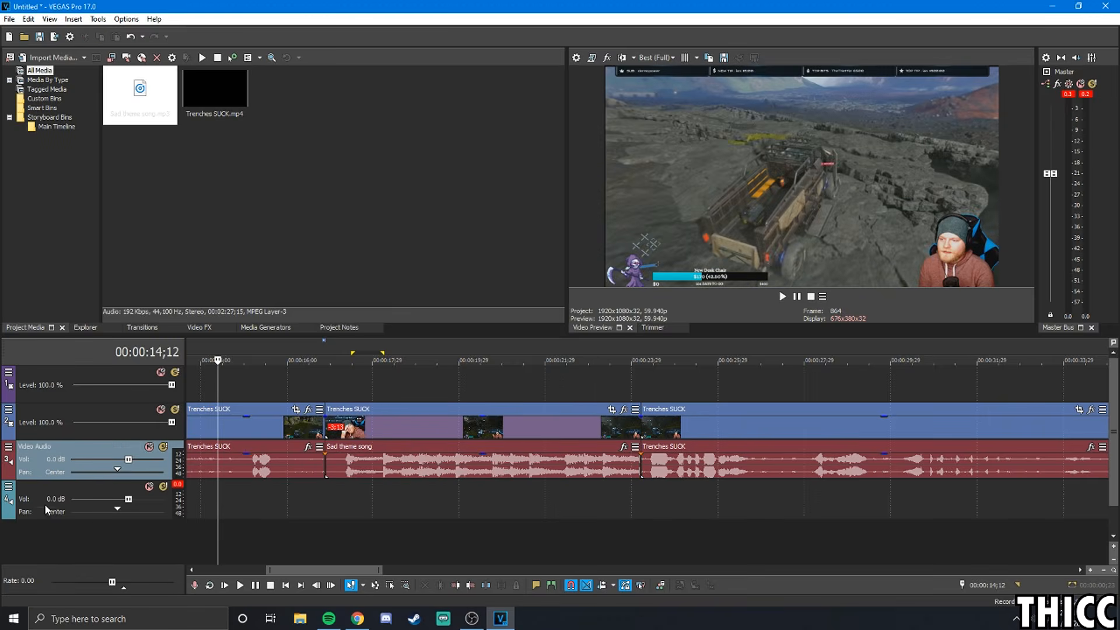
Play the timeline from shortly before the Sad theme song section to hear the audio transition, and pause within the song
double_click(25, 408)
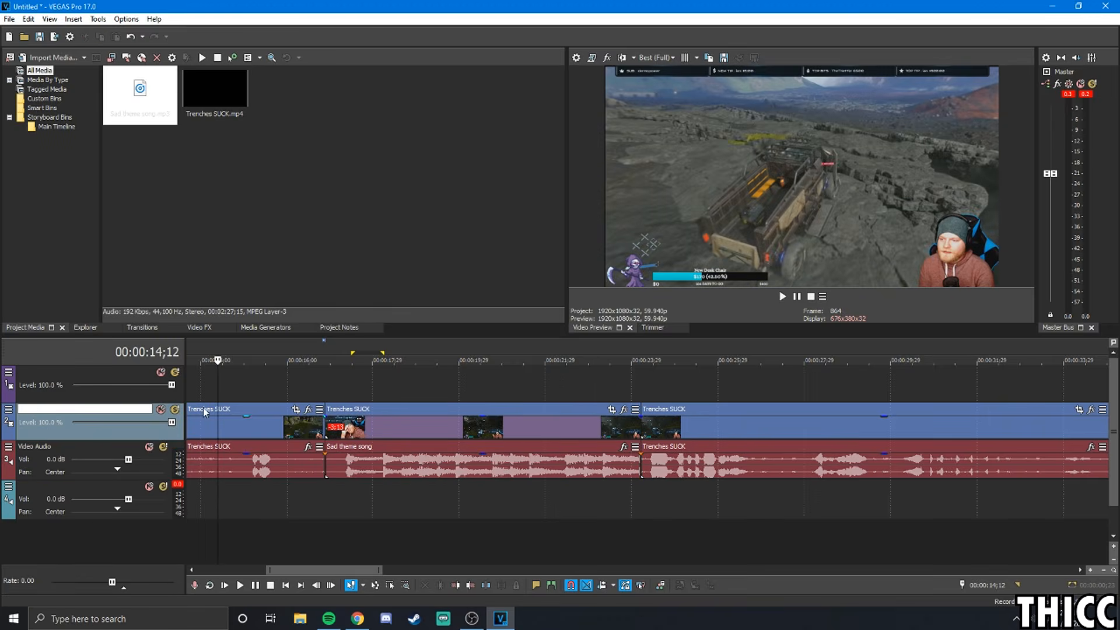
click(239, 464)
click(338, 467)
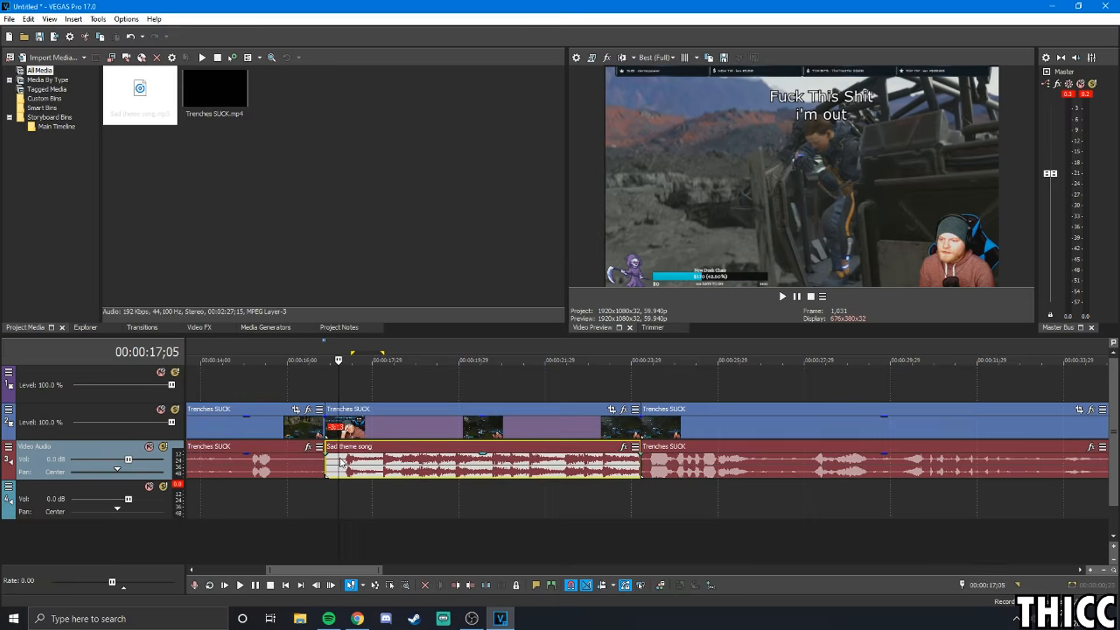
click(228, 472)
click(240, 585)
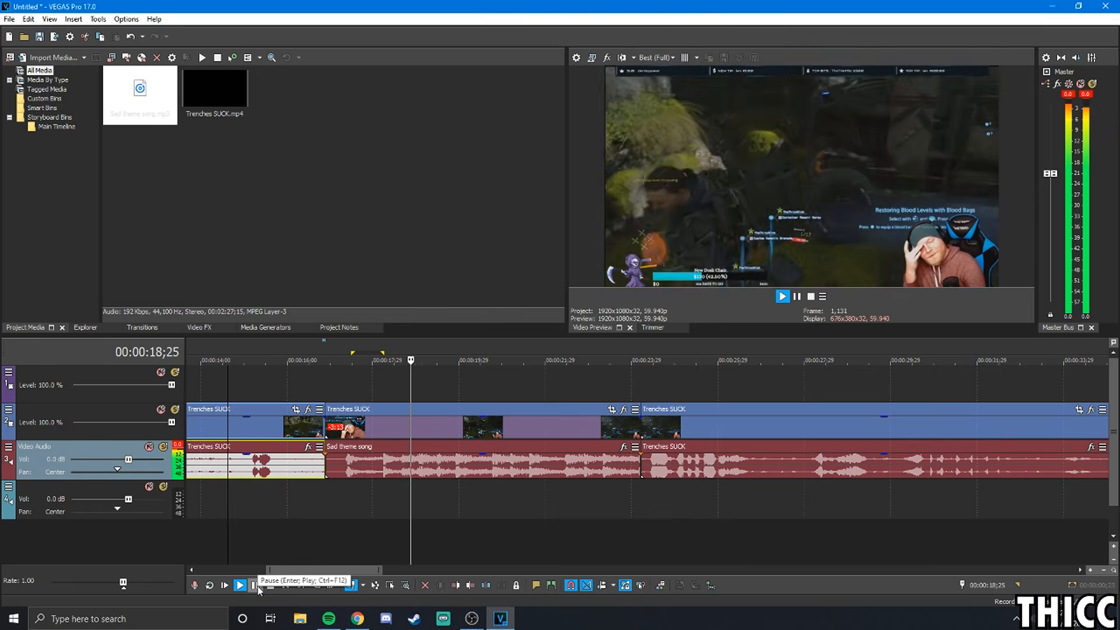
click(254, 585)
scroll(382, 485, down, 3)
scroll(381, 479, down, 2)
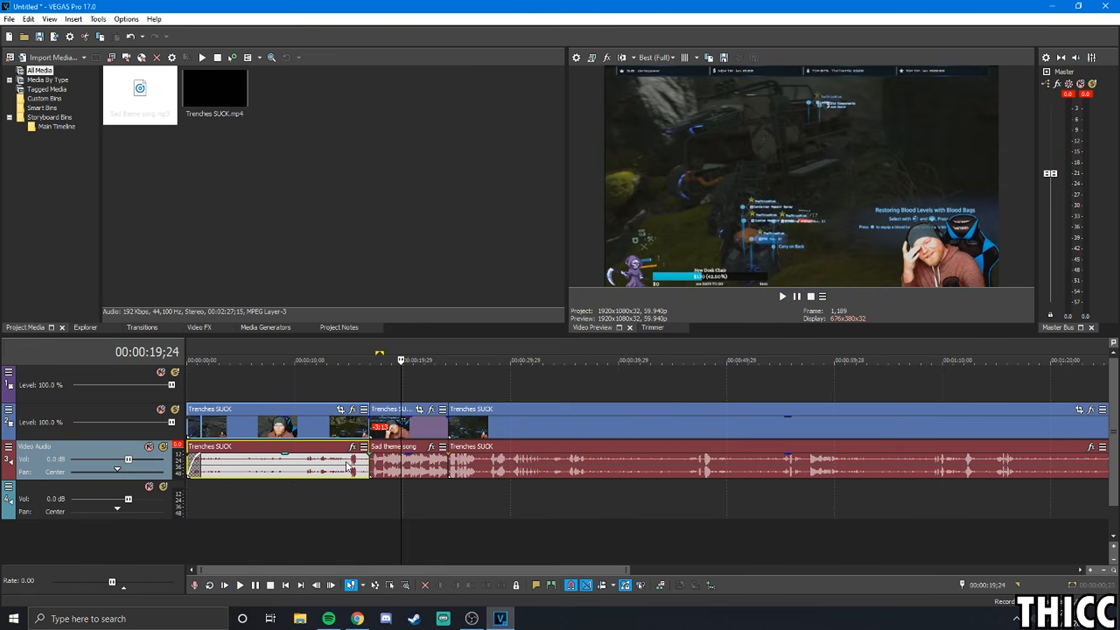
click(418, 472)
scroll(473, 510, down, 2)
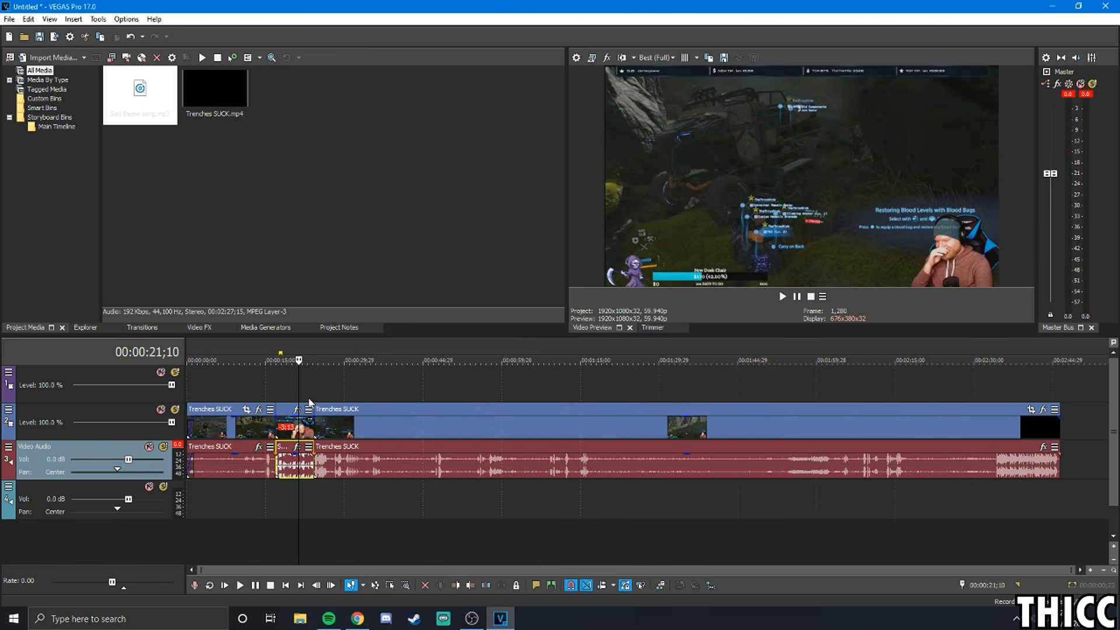
click(295, 389)
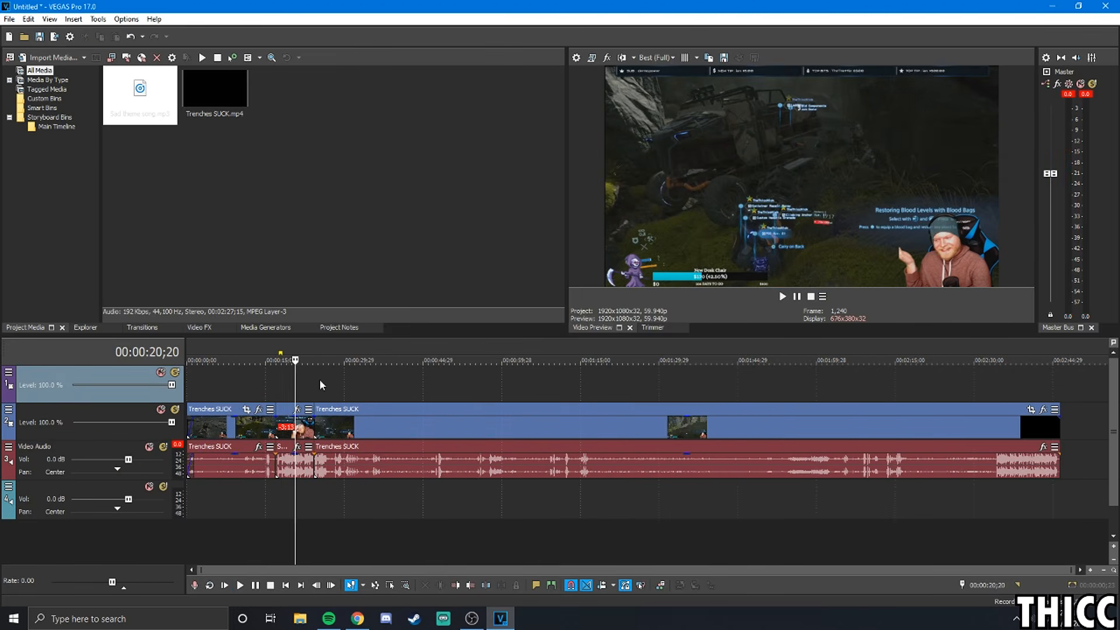
scroll(400, 388, up, 3)
scroll(321, 391, down, 3)
scroll(377, 393, up, 4)
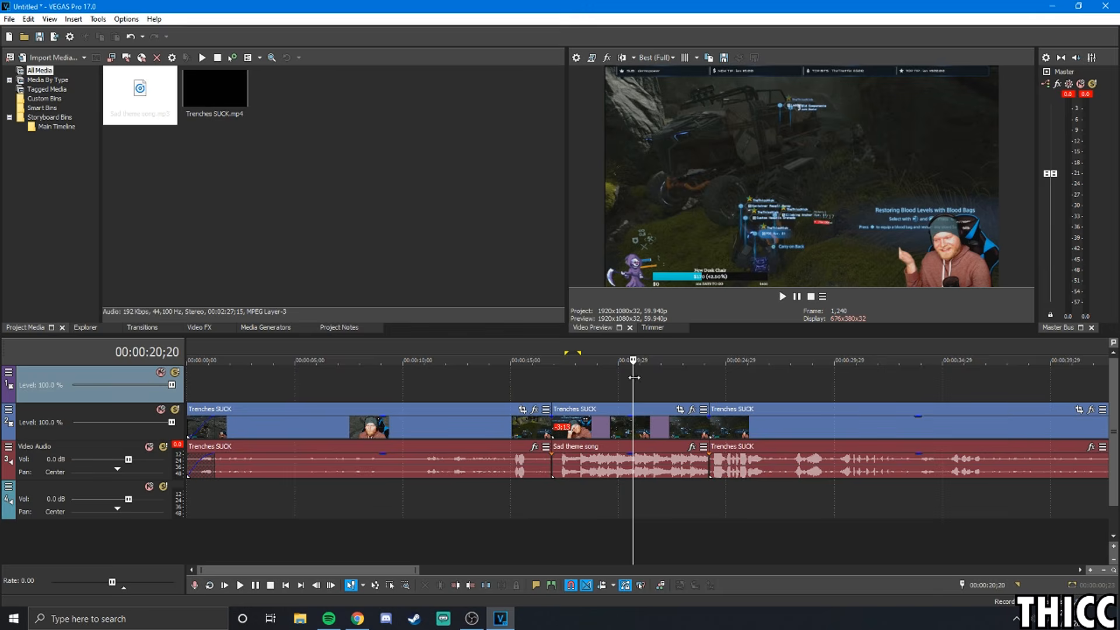
scroll(639, 383, down, 3)
scroll(608, 392, up, 5)
scroll(555, 385, down, 4)
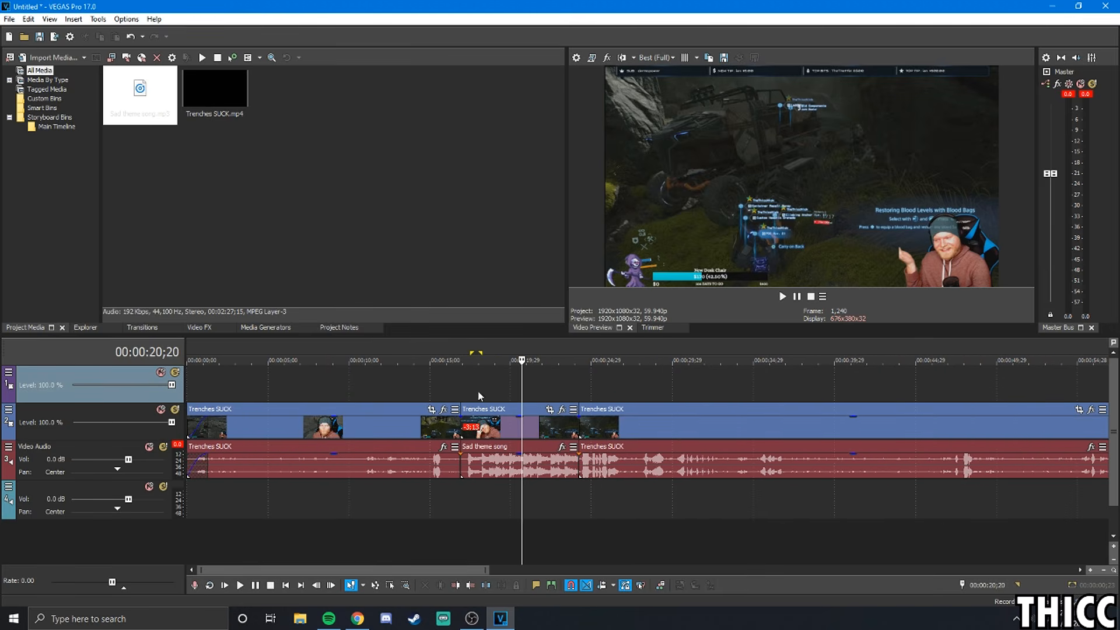
right_click(430, 529)
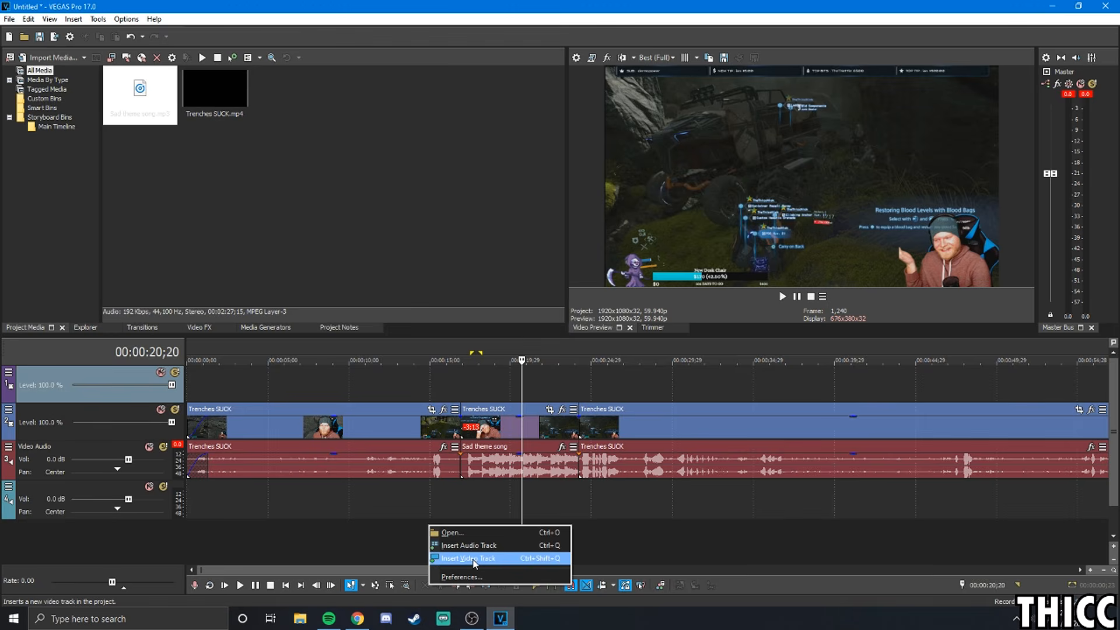
click(479, 385)
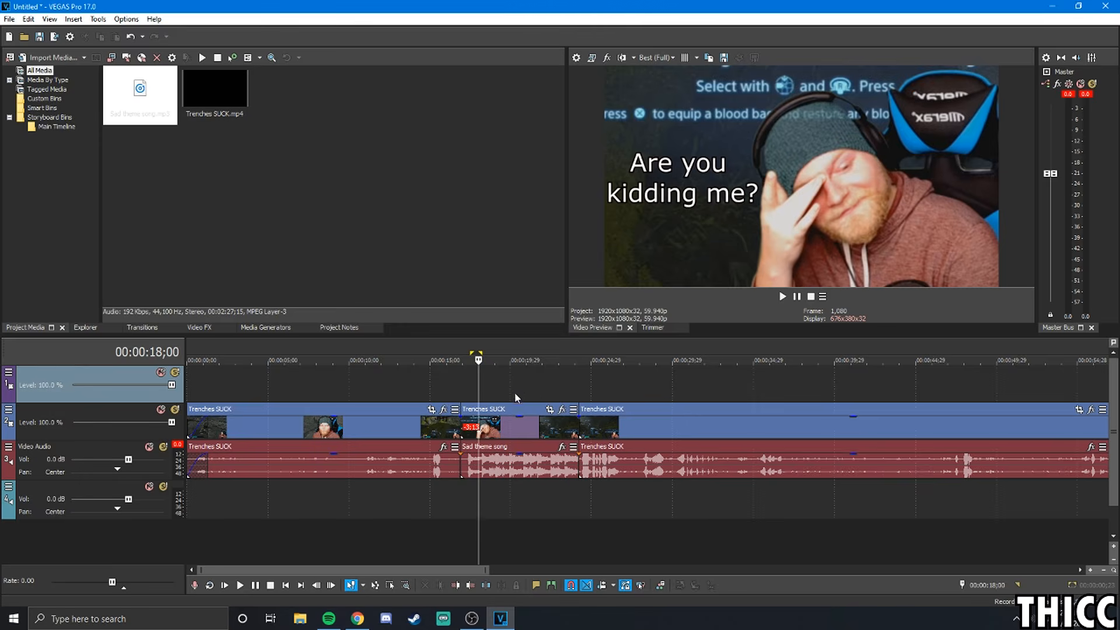
right_click(521, 545)
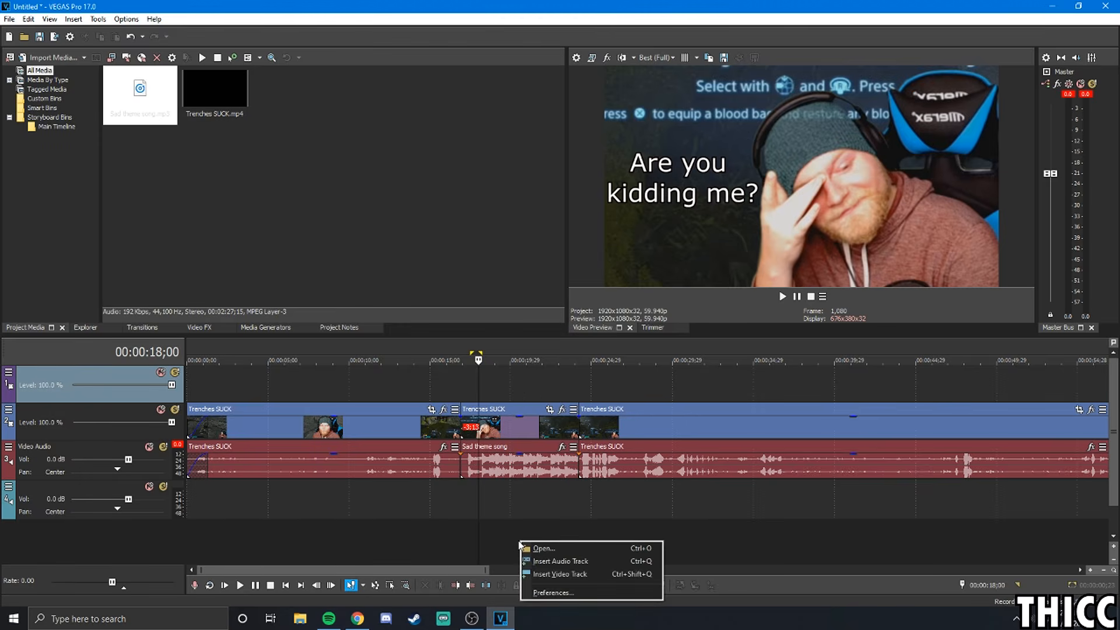
Insert a text media event on the empty top video track at 00:00:18;21 and widen its generator window
click(490, 386)
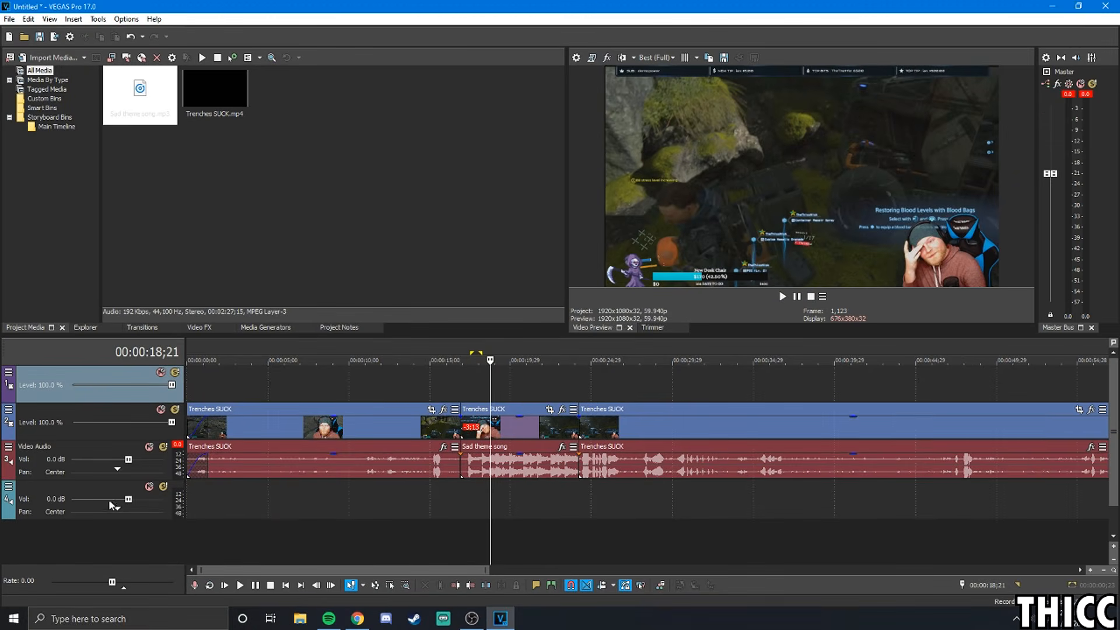
mouse_move(172, 423)
mouse_down()
mouse_move(73, 425)
mouse_move(172, 424)
mouse_up()
right_click(495, 386)
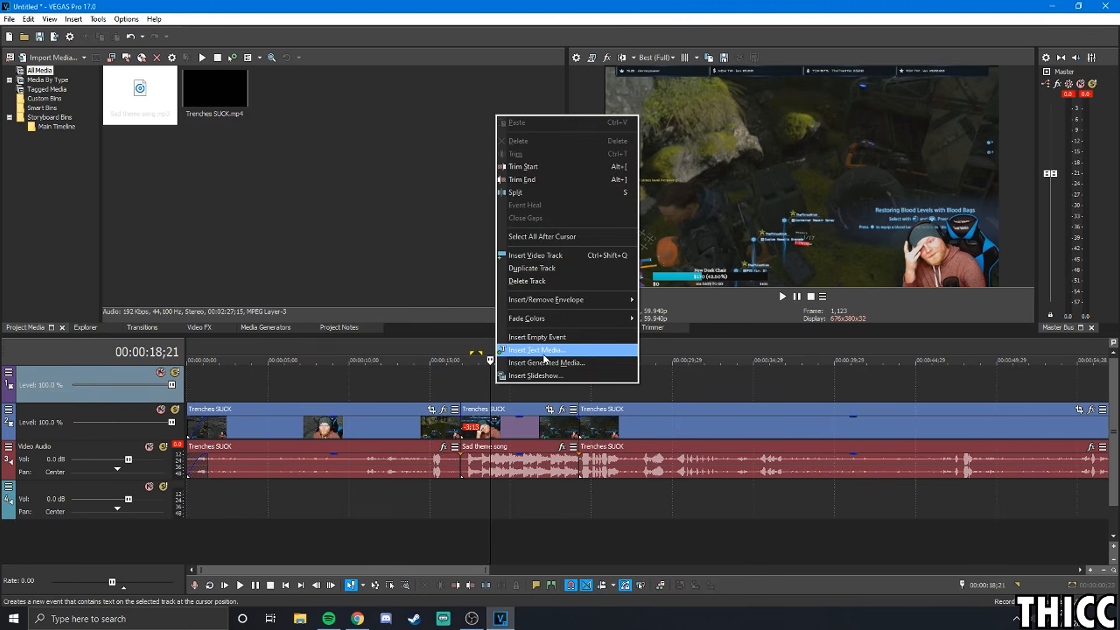
click(544, 350)
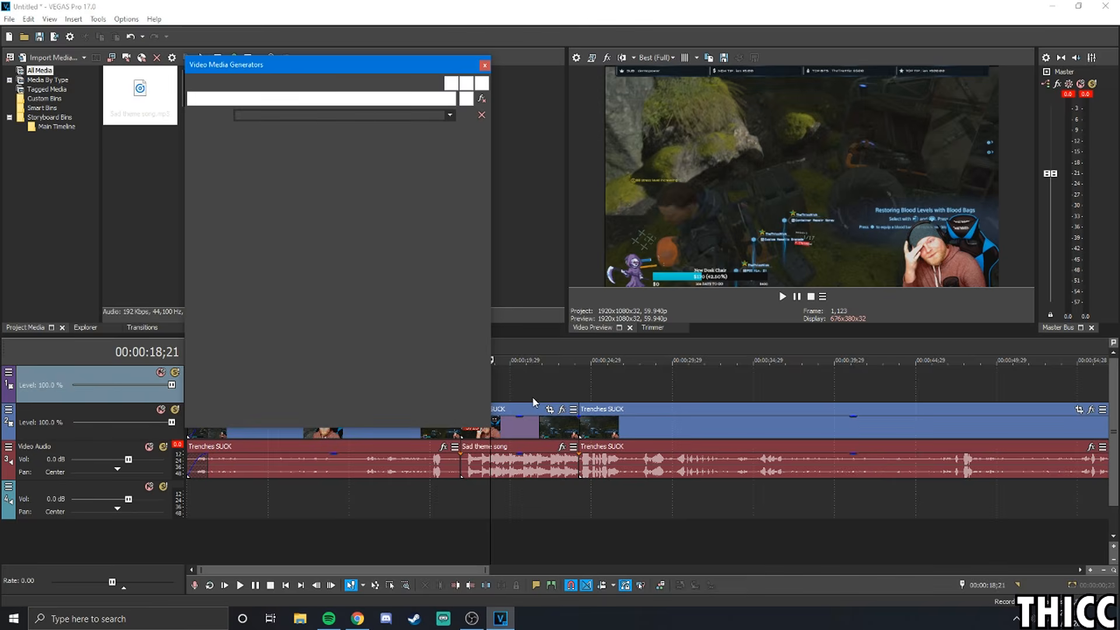
drag(376, 75, 406, 130)
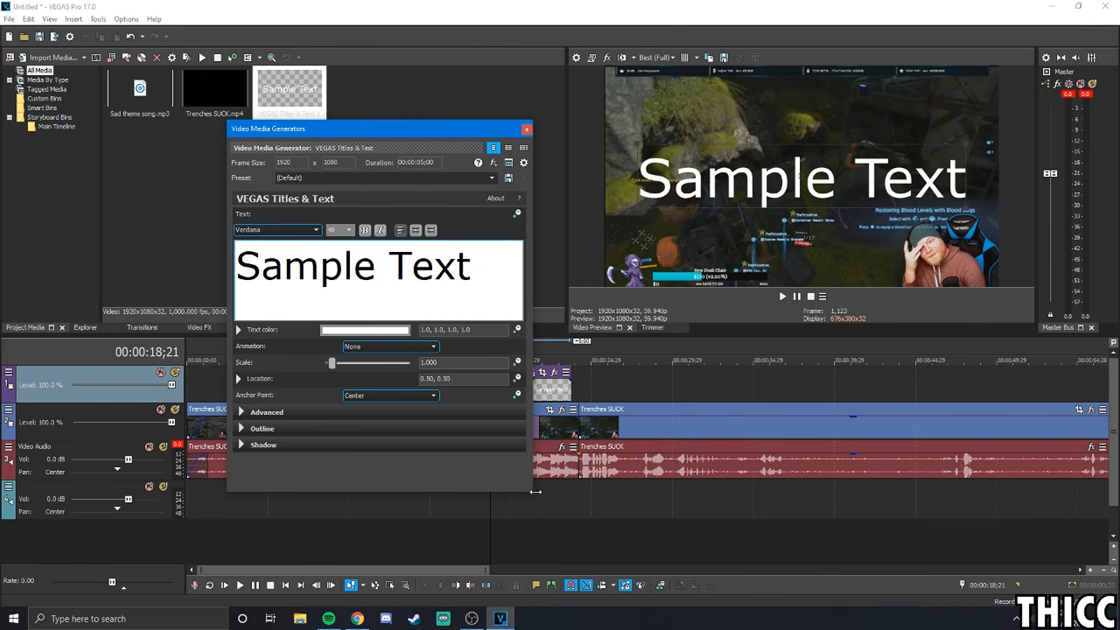
drag(533, 491, 586, 491)
Replace the title's sample text with BIG OOF
triple_click(279, 270)
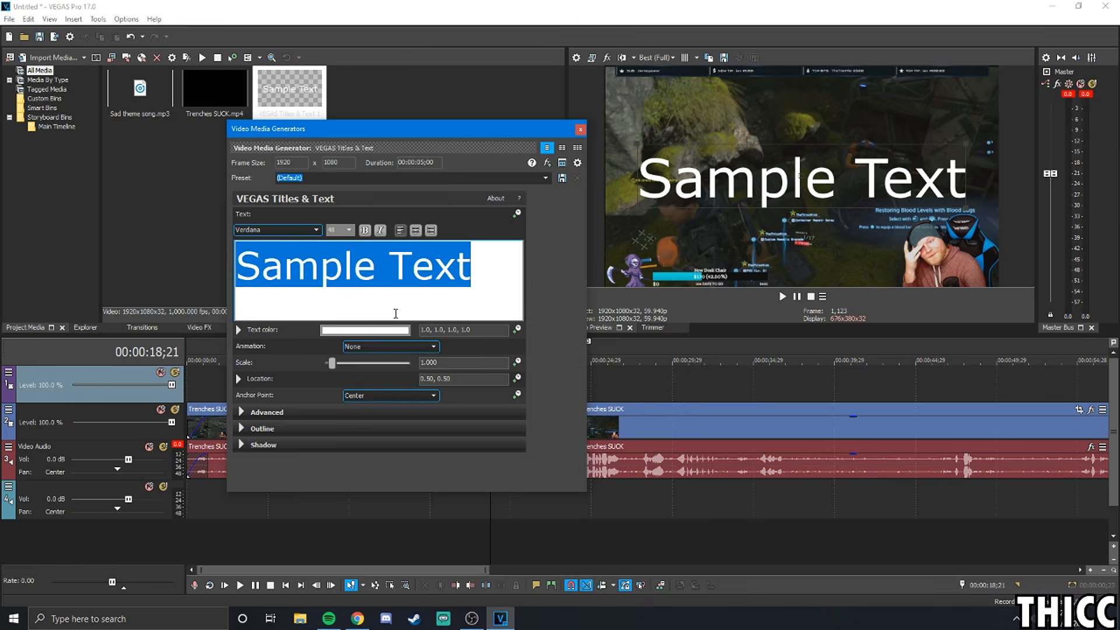
key(BackSpace)
text(BIG OO)
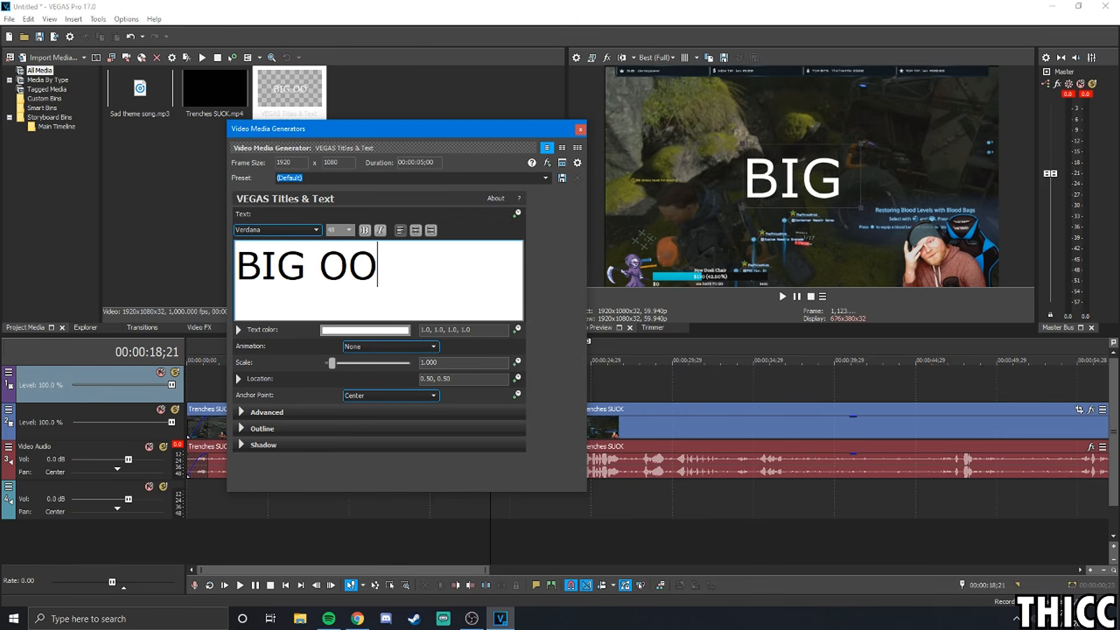
text(F)
Enlarge the BIG OOF title in the preview to a scale of about 1.577 and position it at about 0.48, 0.45
drag(730, 167, 779, 177)
drag(686, 141, 639, 128)
drag(742, 187, 717, 189)
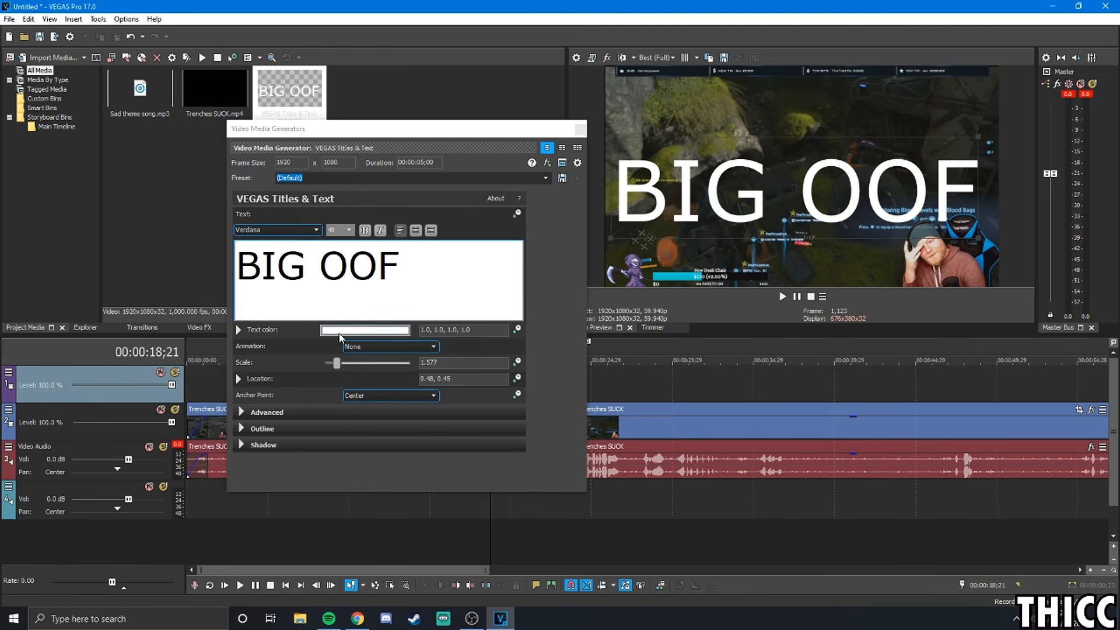
Set the title's text color to cyan (0.0, 1.0, 1.0, 1.0)
click(365, 330)
drag(404, 359, 415, 485)
click(555, 246)
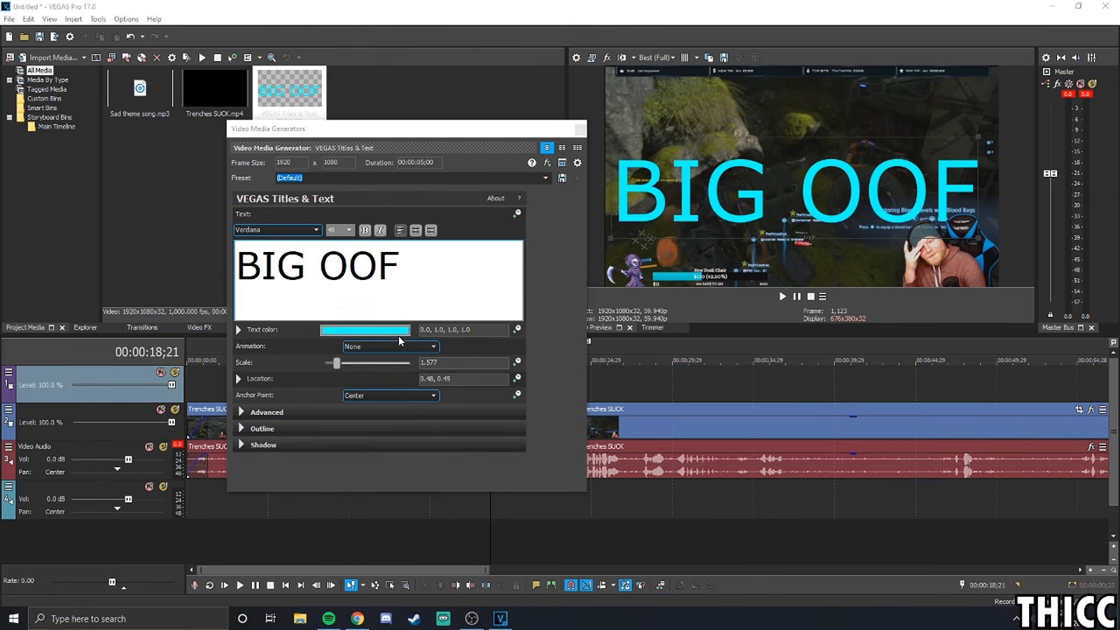
click(368, 346)
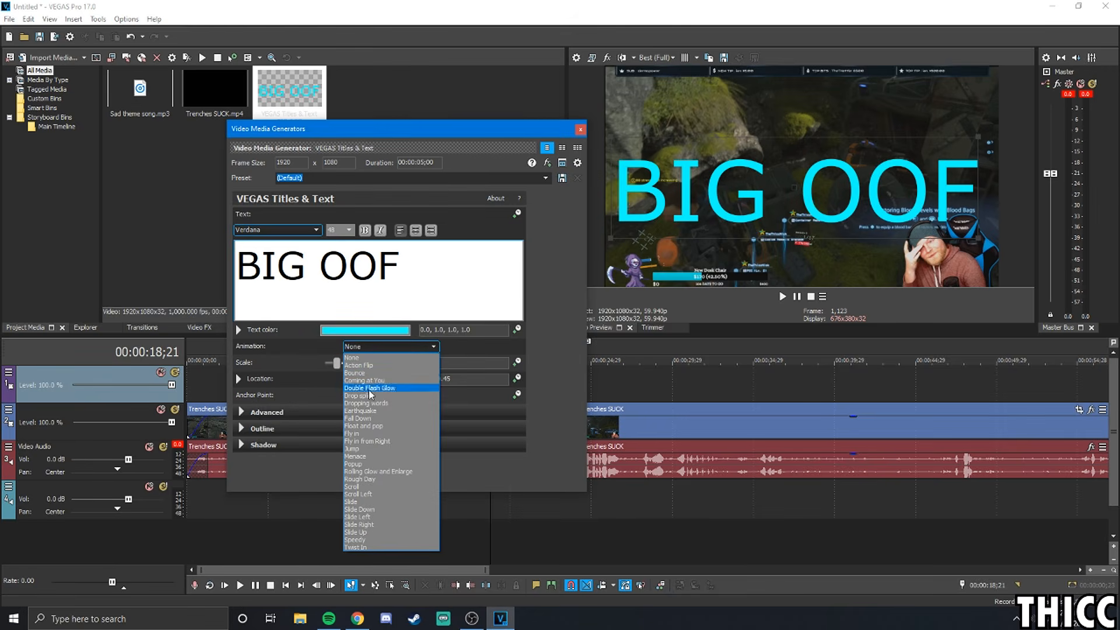
click(560, 331)
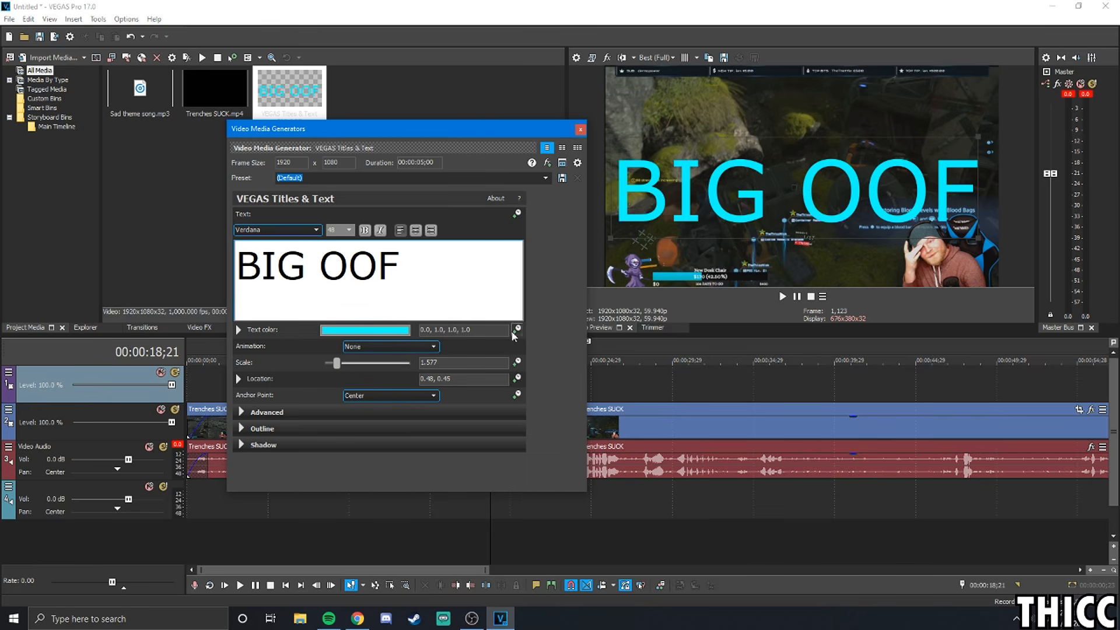
click(241, 413)
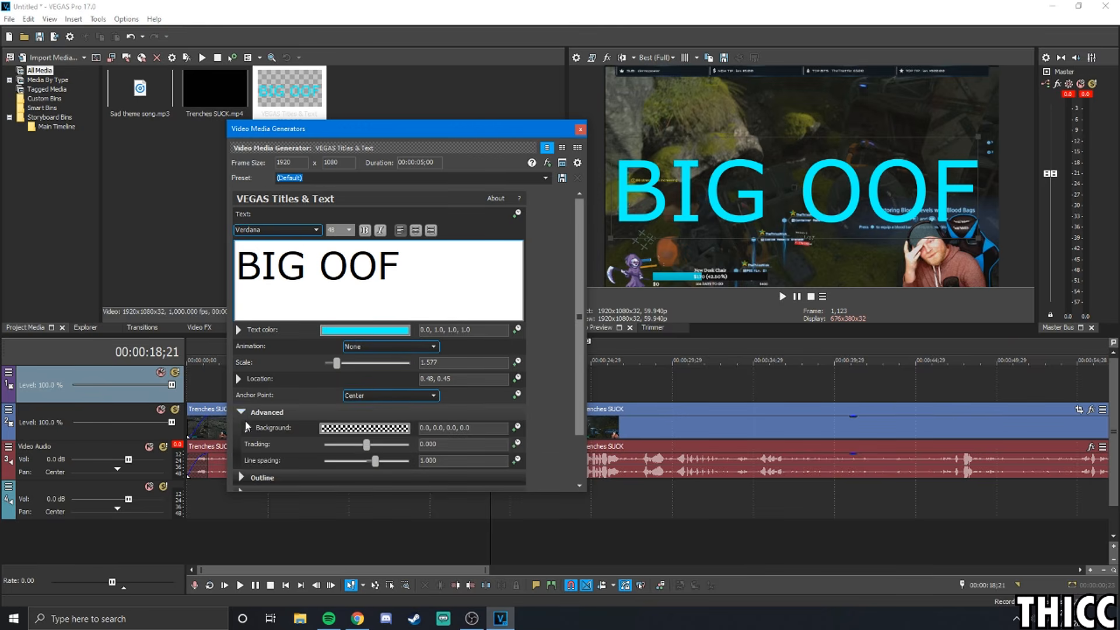
click(243, 399)
Give the title a near-black outline (0.0, 0.0, 0.03, 1.0) with a width of about 8.5
click(241, 429)
click(379, 461)
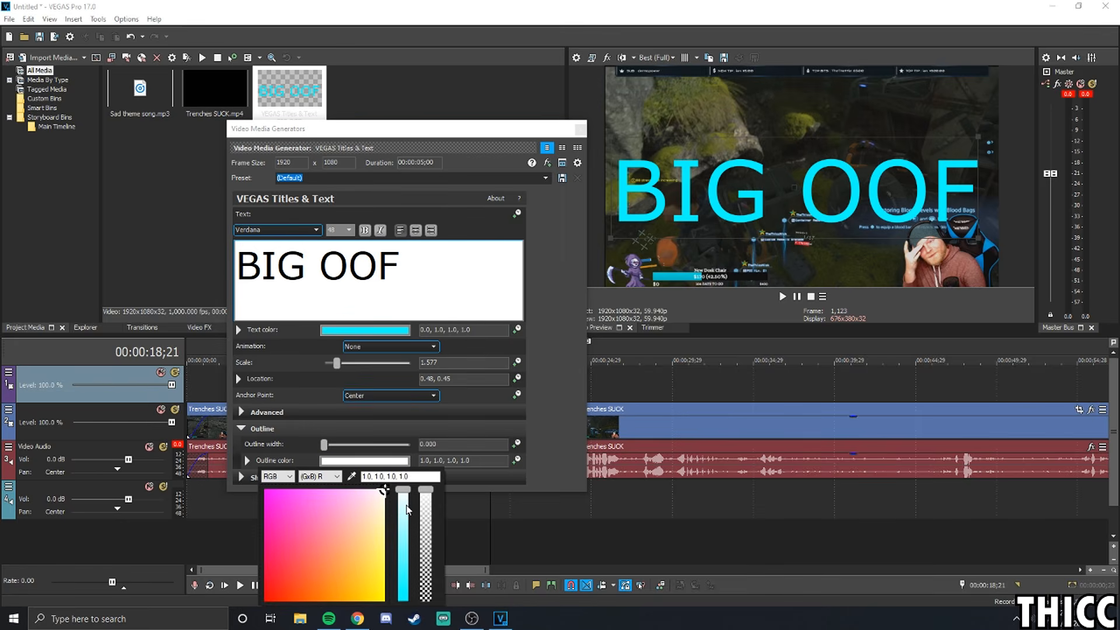
drag(400, 493, 410, 610)
click(268, 602)
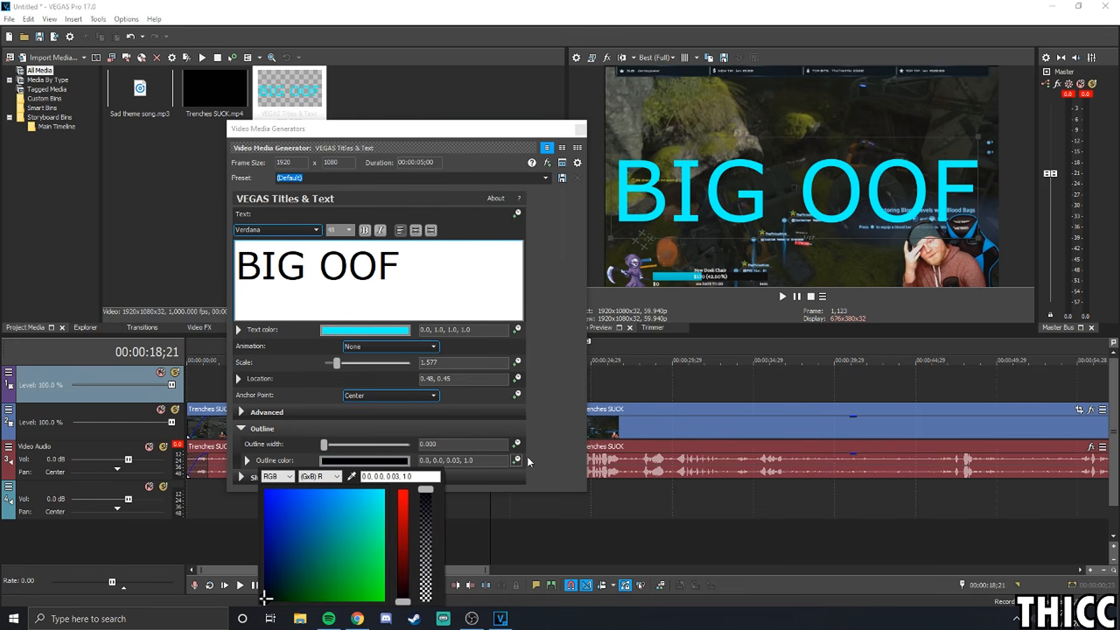
drag(322, 446, 397, 449)
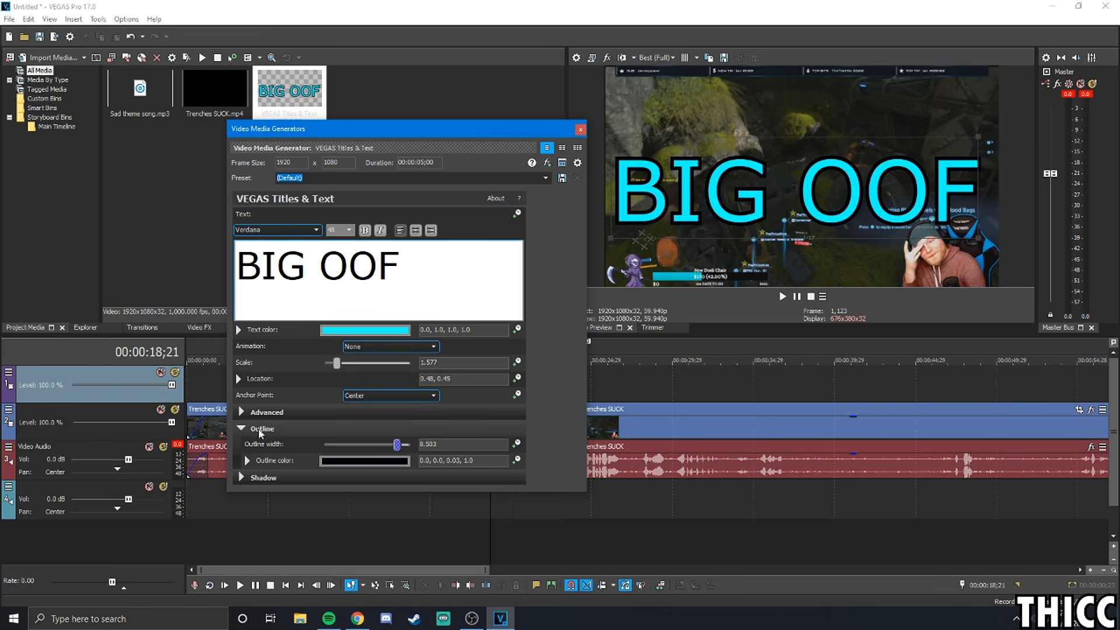
Collapse the outline settings, view the title's shadow options, and close the title generator
click(242, 428)
click(242, 429)
click(243, 428)
click(242, 445)
scroll(311, 439, down, 1)
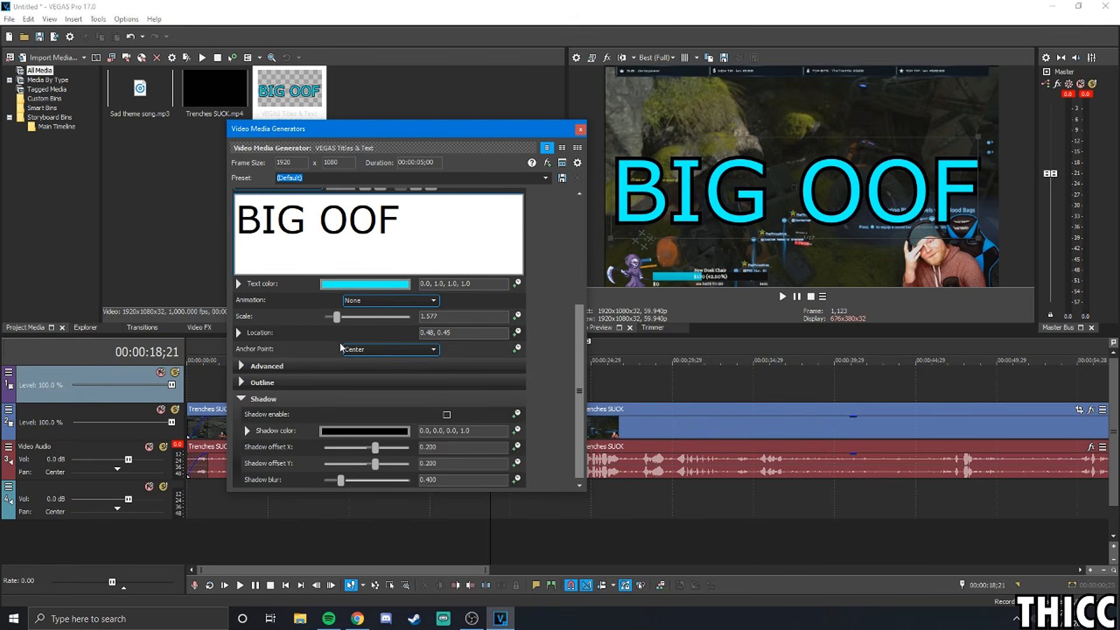
click(579, 129)
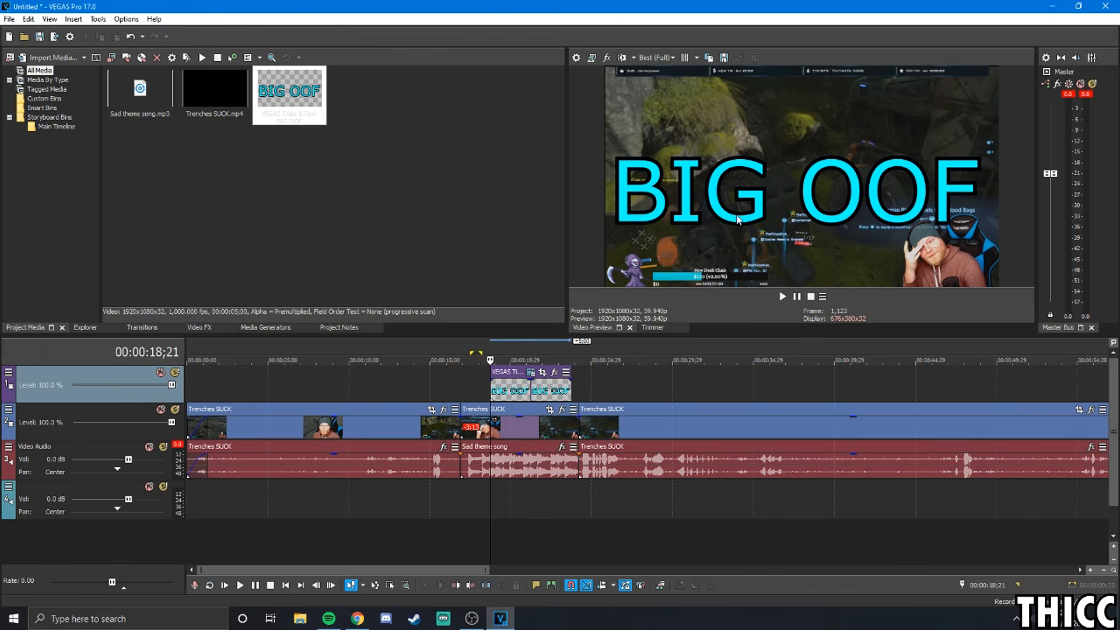
Play the timeline from the start of the Sad theme song section and pause while the title is on screen
click(462, 430)
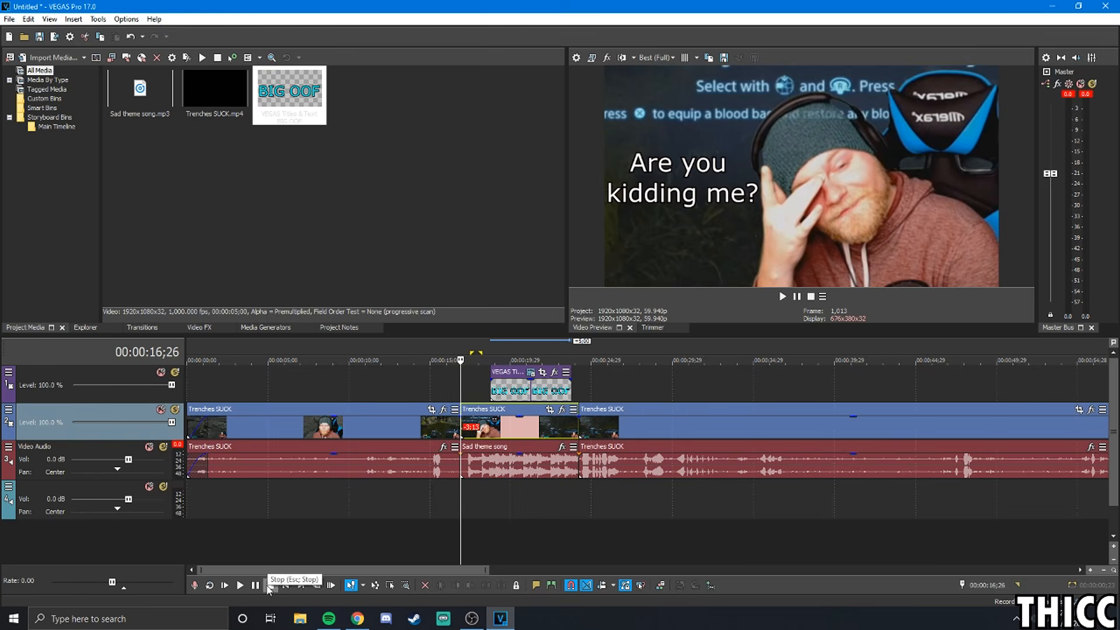
key(space)
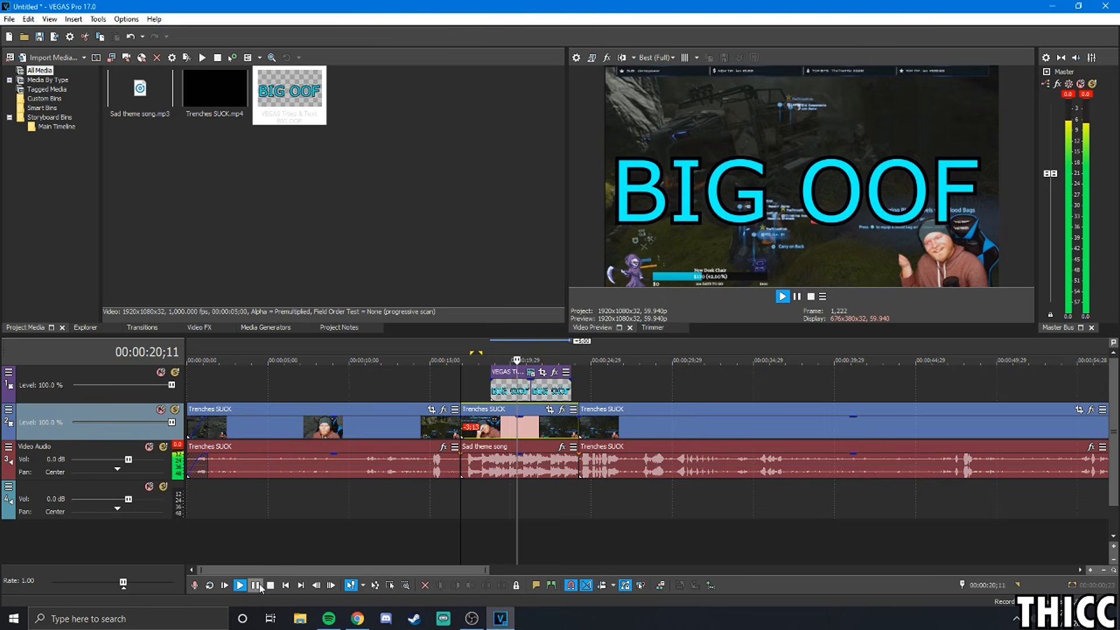
click(256, 586)
Extend both ends of the BIG OOF title so it spans nearly the whole Sad theme song section
click(545, 399)
drag(541, 387, 579, 387)
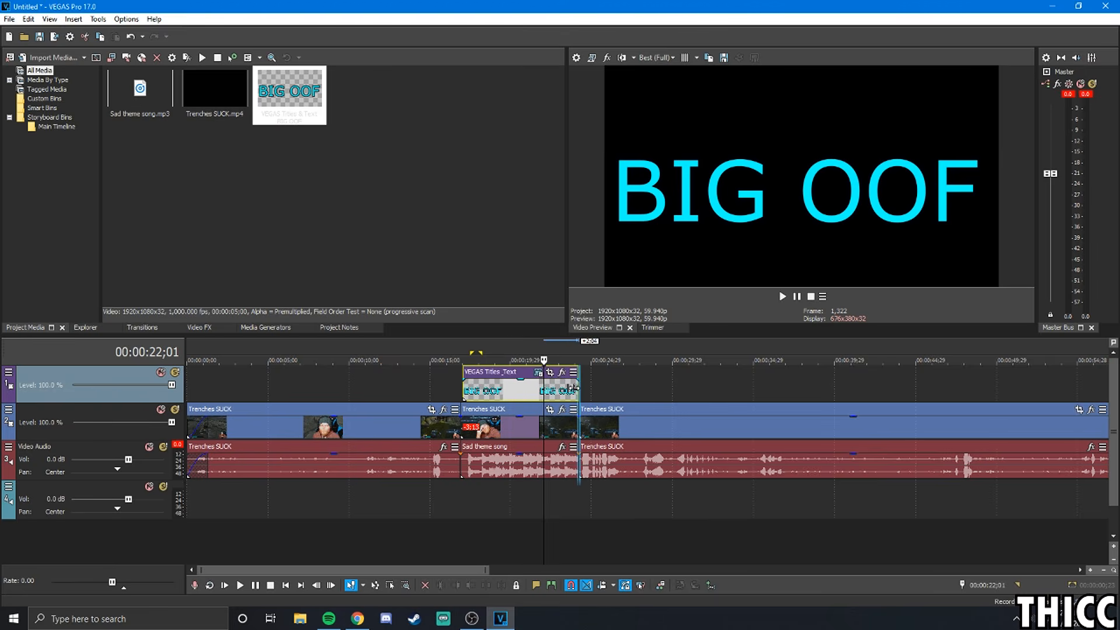
click(471, 424)
click(511, 431)
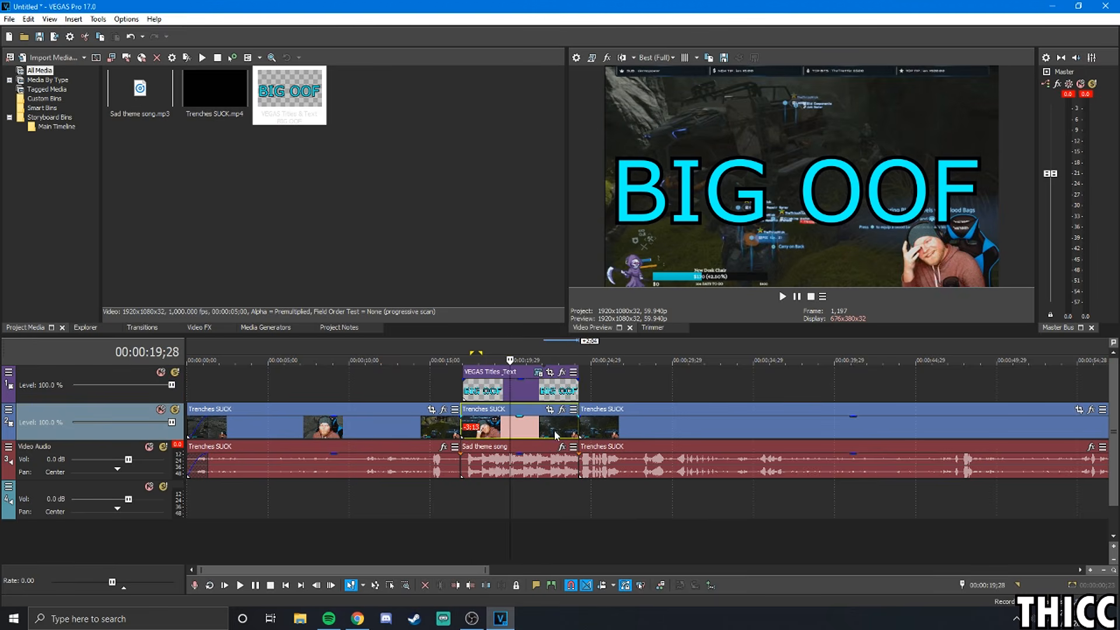
Trim the title's start to near the end of the section, and extend it back to near the section's beginning
drag(463, 390, 544, 390)
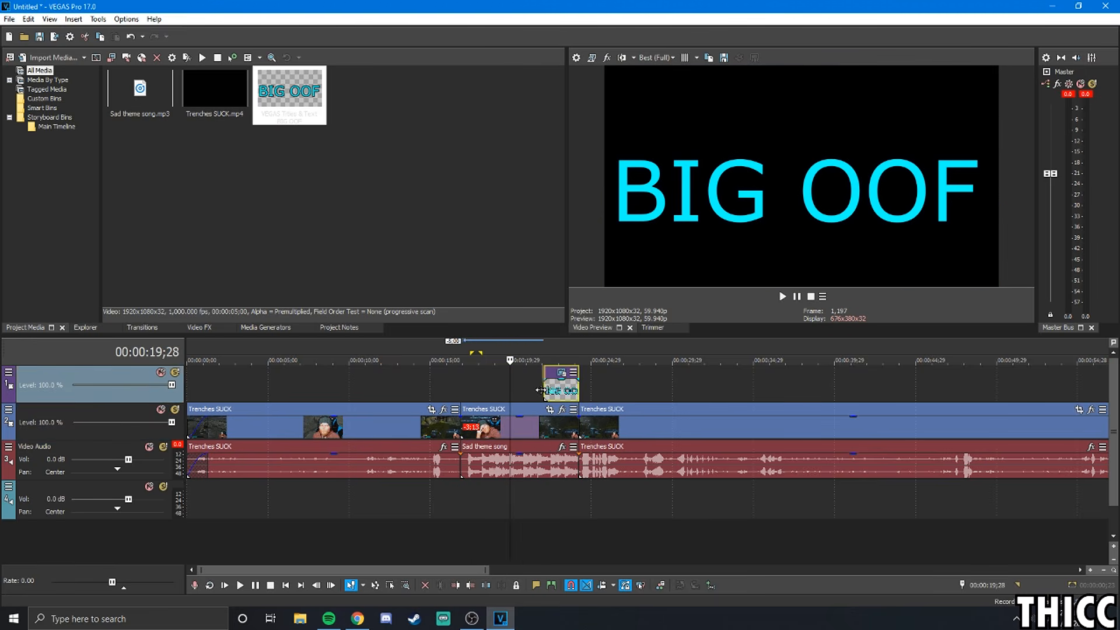
click(532, 430)
click(550, 431)
click(563, 438)
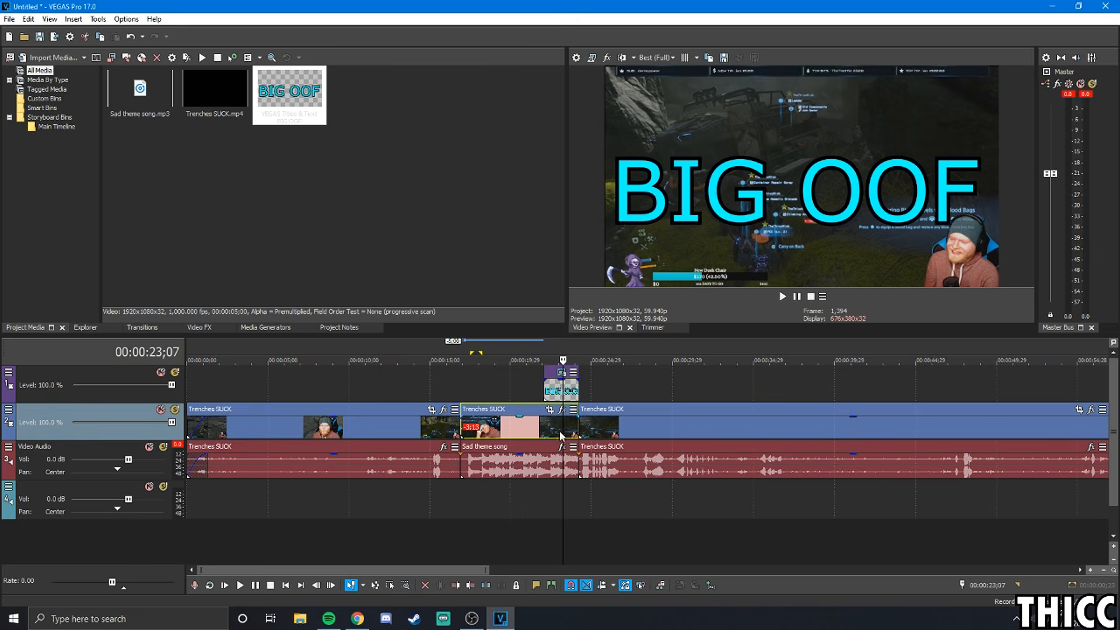
drag(545, 389, 457, 388)
Add a fade-in to the start of the BIG OOF title, ending at about 00:00:18;09, and preview it
click(474, 392)
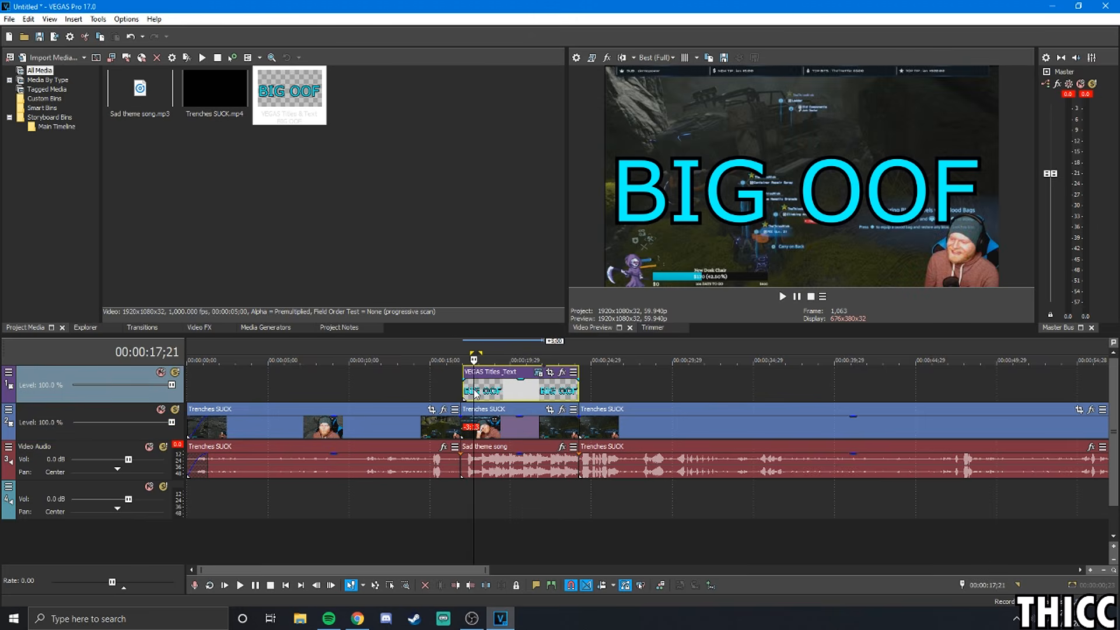
scroll(483, 399, up, 7)
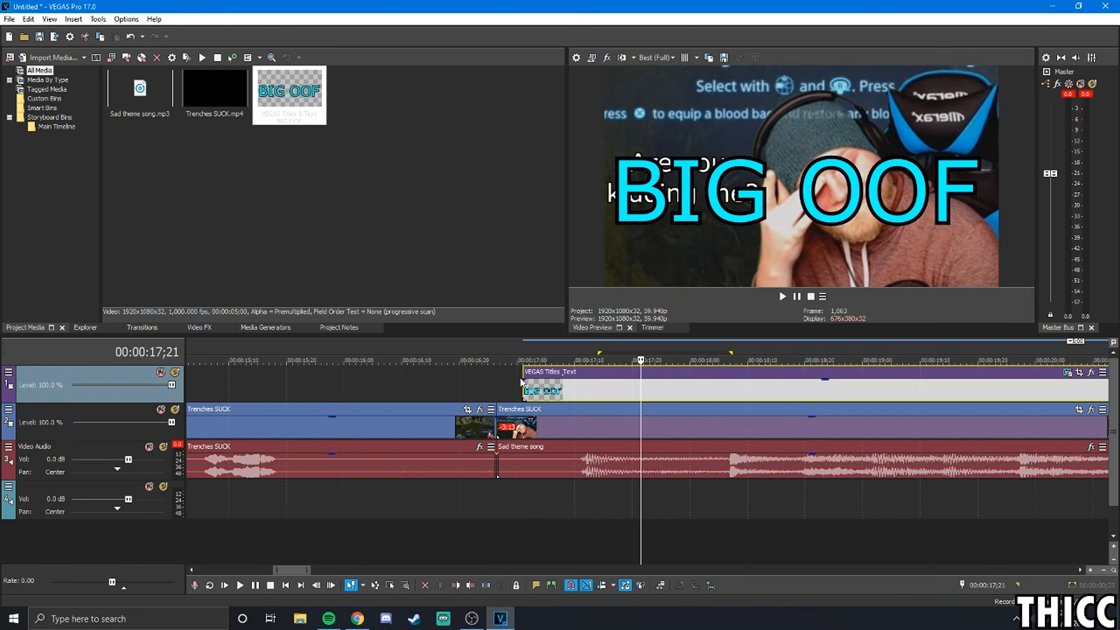
drag(524, 379, 738, 379)
click(530, 394)
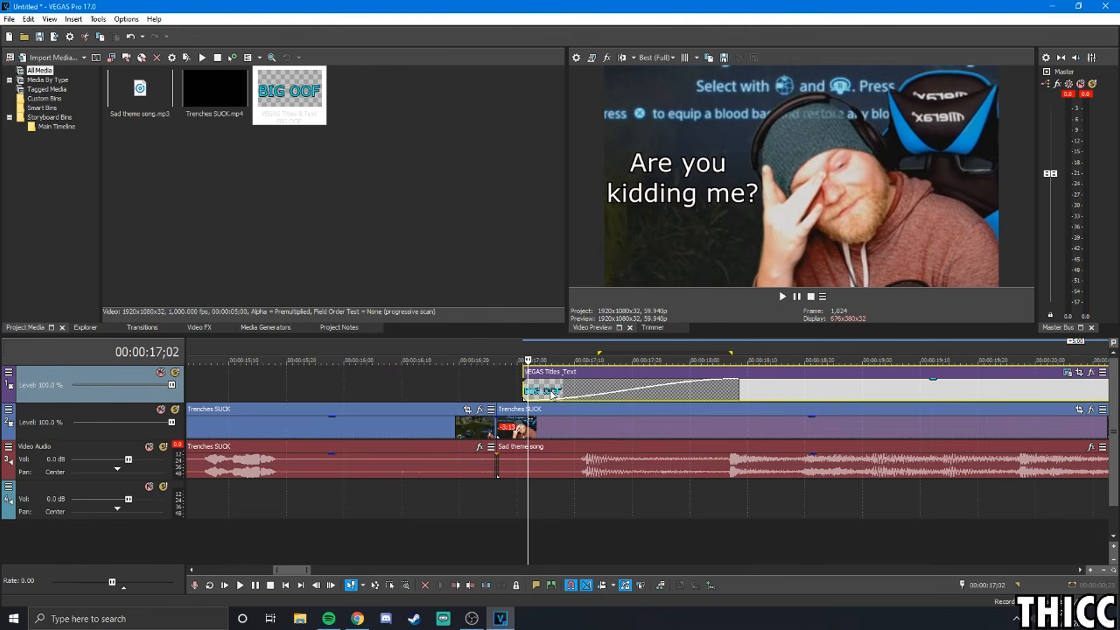
key(space)
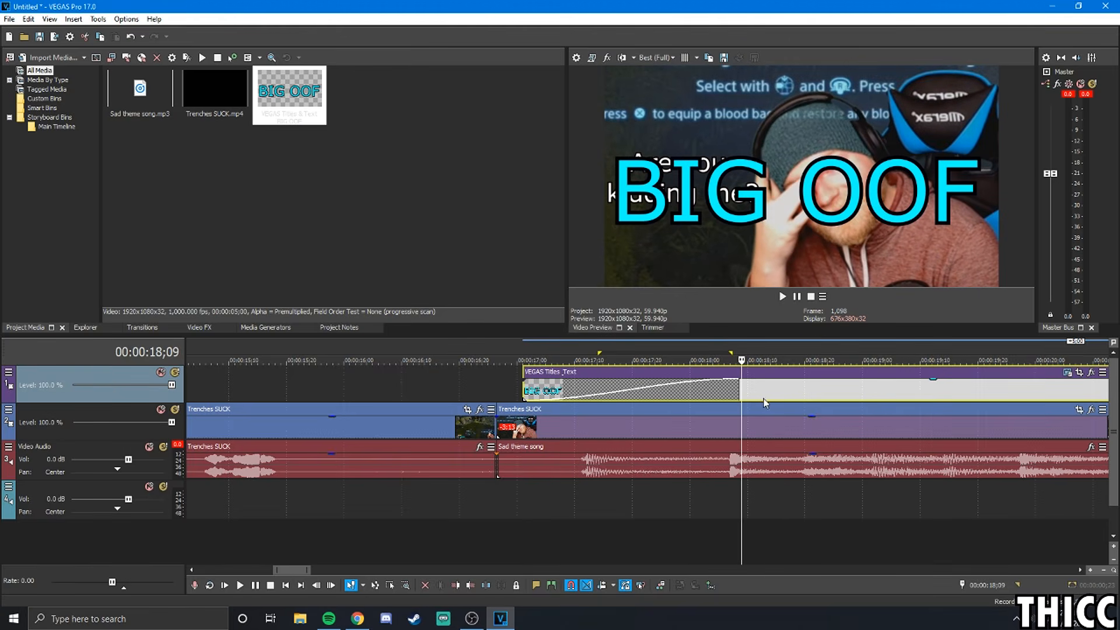
Open Event Pan/Crop for the BIG OOF title and shrink the title by enlarging the crop frame to about 3,890.8 by 2,188.6
scroll(743, 404, down, 5)
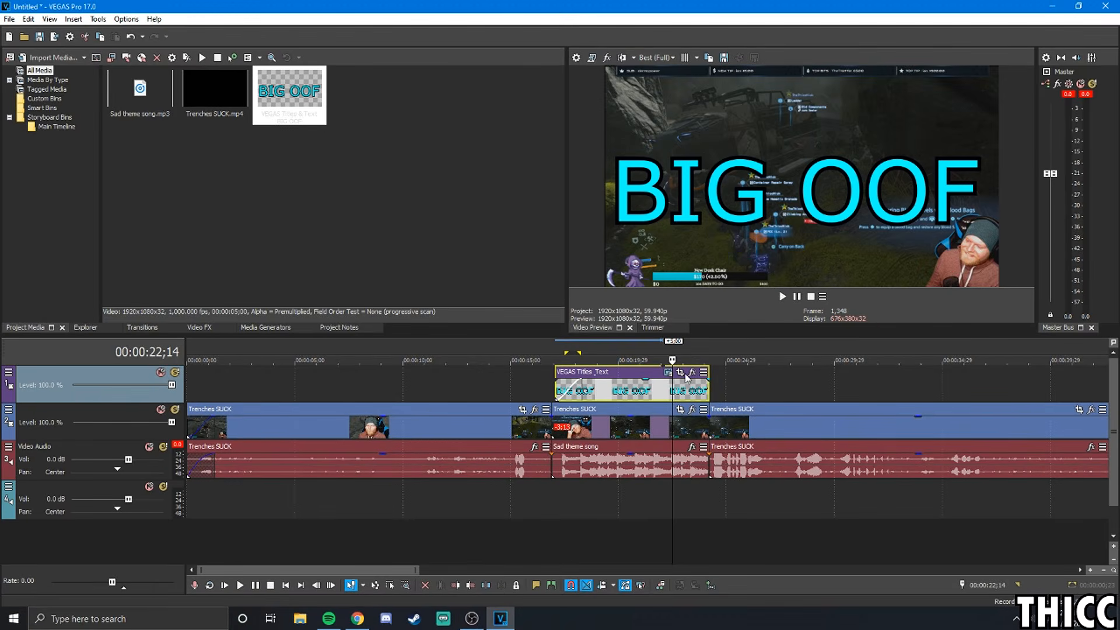
click(717, 327)
drag(403, 55, 440, 91)
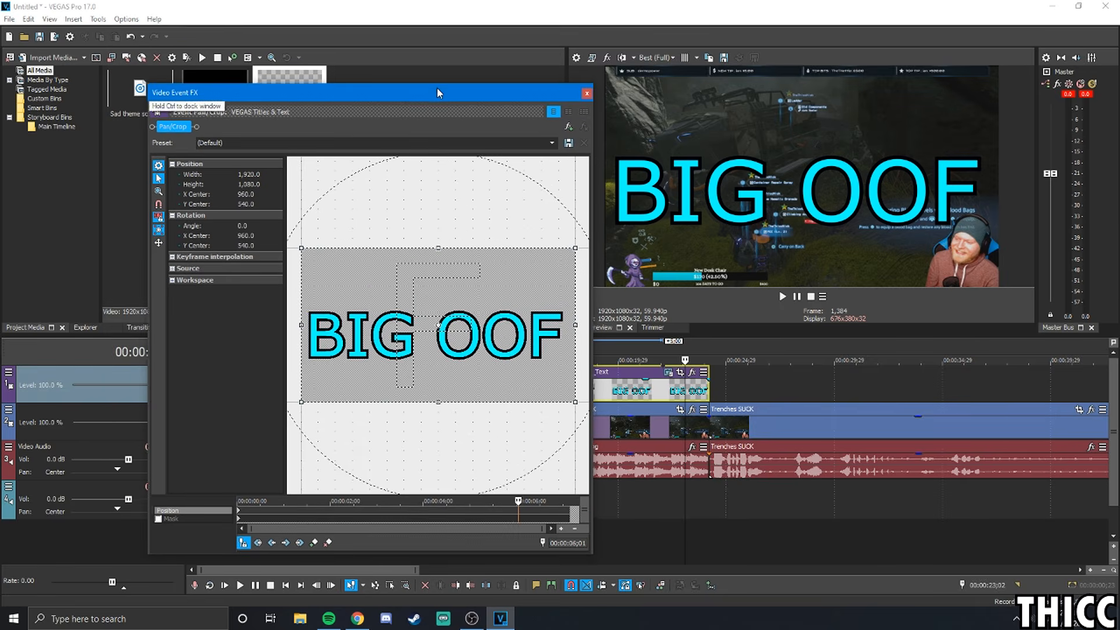
scroll(419, 356, down, 5)
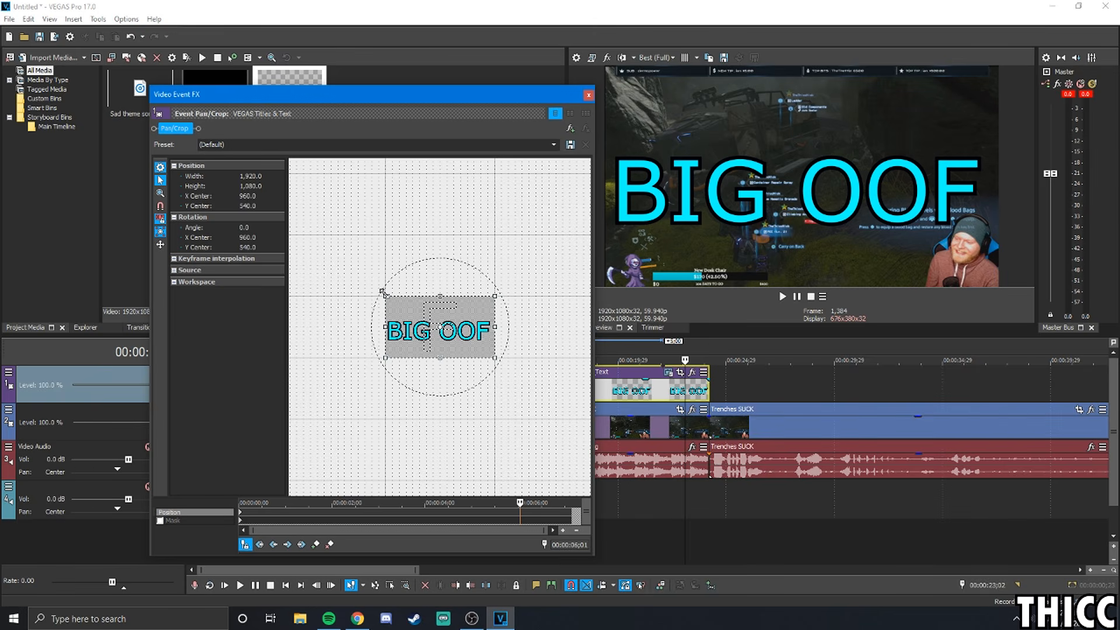
drag(387, 297, 472, 359)
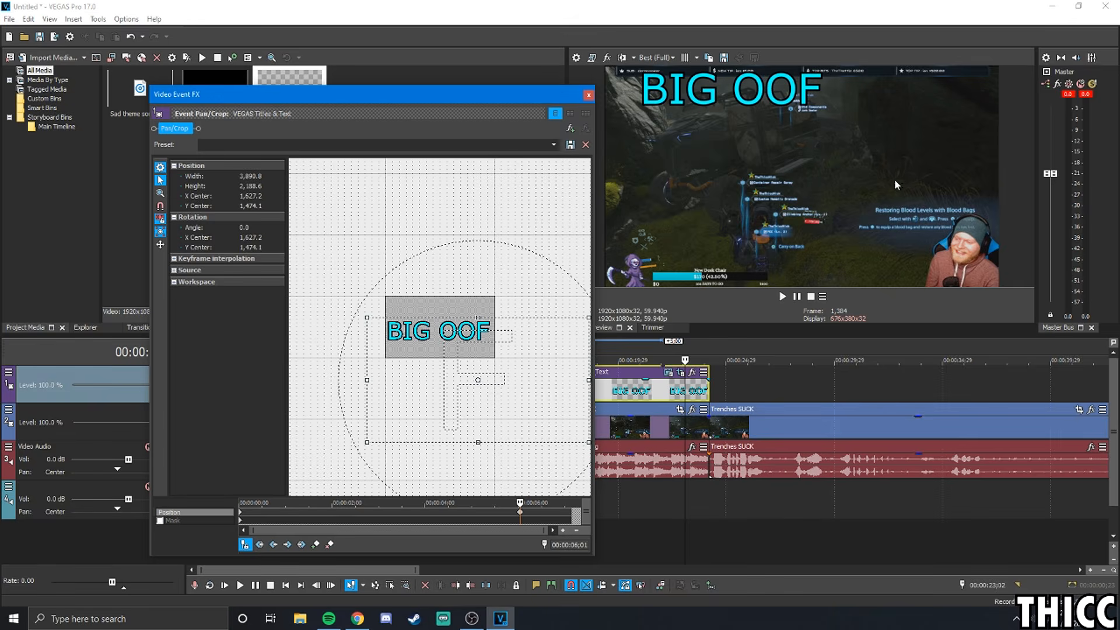
Move the crop frame's center to about 1,986.5, -291.4 to place the title at the picture's lower left, and close Event Pan/Crop
drag(550, 319, 516, 306)
mouse_move(521, 270)
mouse_down()
mouse_move(505, 260)
mouse_move(516, 258)
mouse_up()
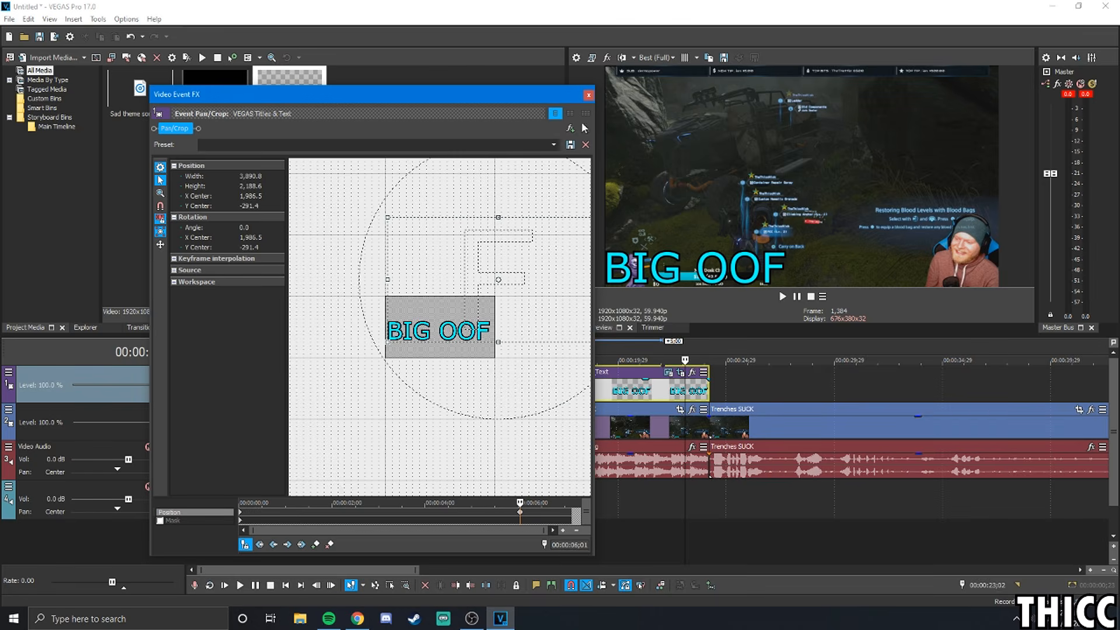
click(587, 97)
Check the title's placement at several points along its event, and reopen its generated media settings
click(600, 389)
click(640, 389)
click(678, 390)
click(629, 389)
click(668, 372)
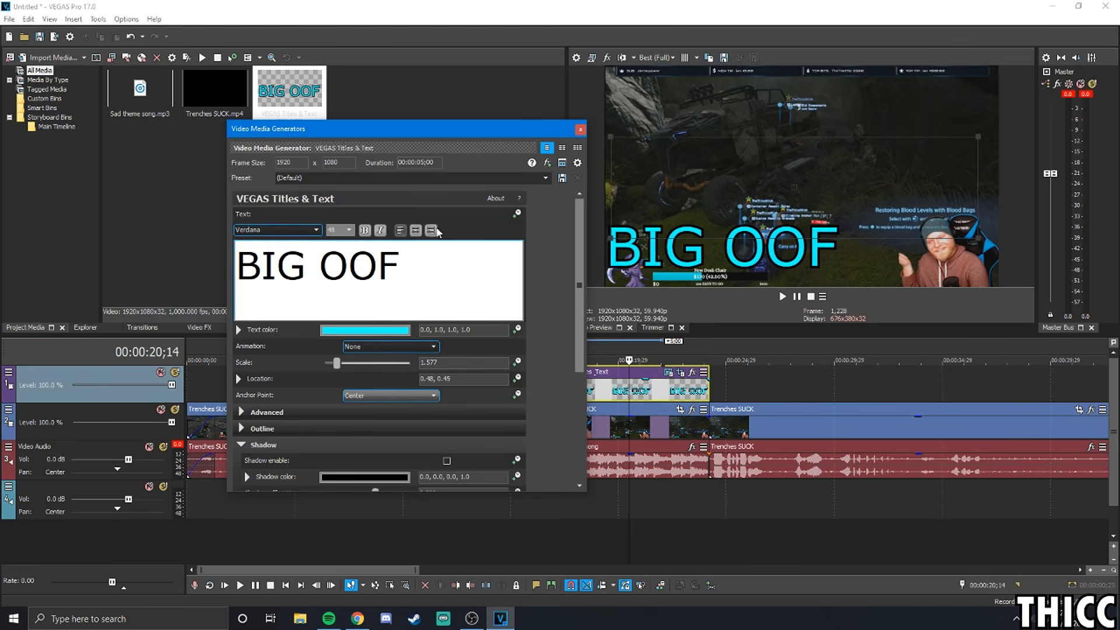
Close the title's media settings, open the BIG OOF title's Event Pan/Crop, and delete the position keyframe at about 00:00:06;00
click(580, 128)
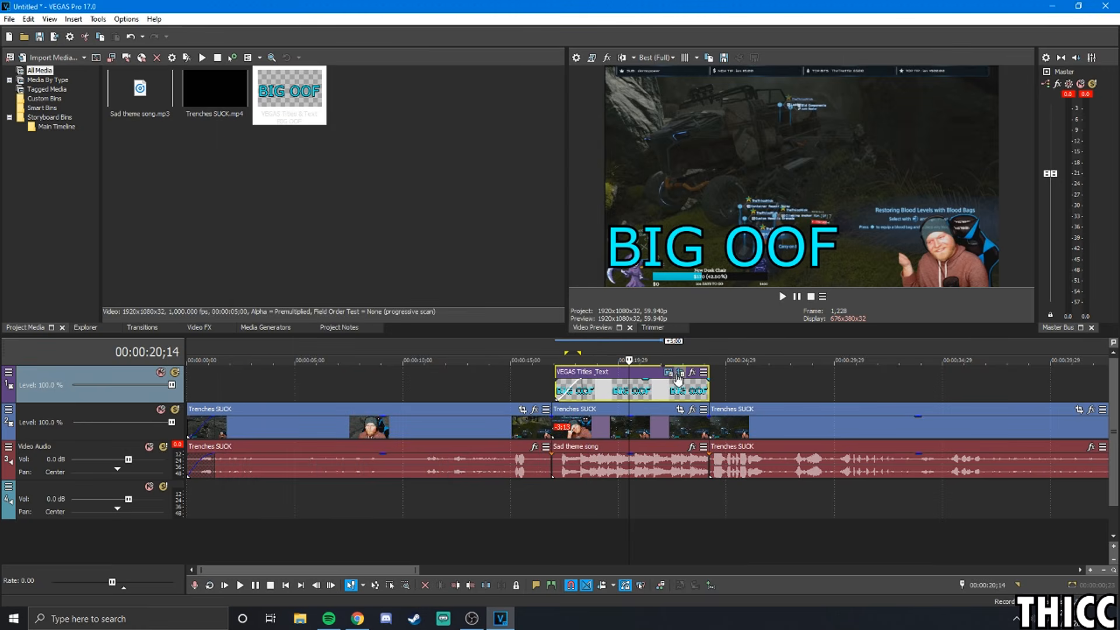
click(684, 378)
click(681, 374)
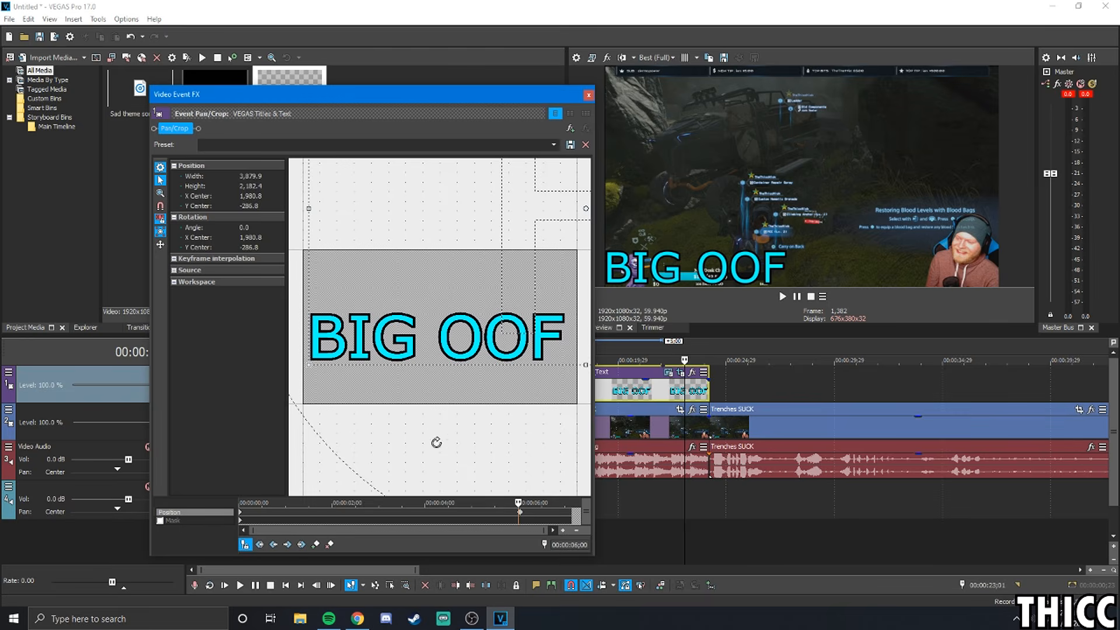
right_click(519, 513)
click(534, 426)
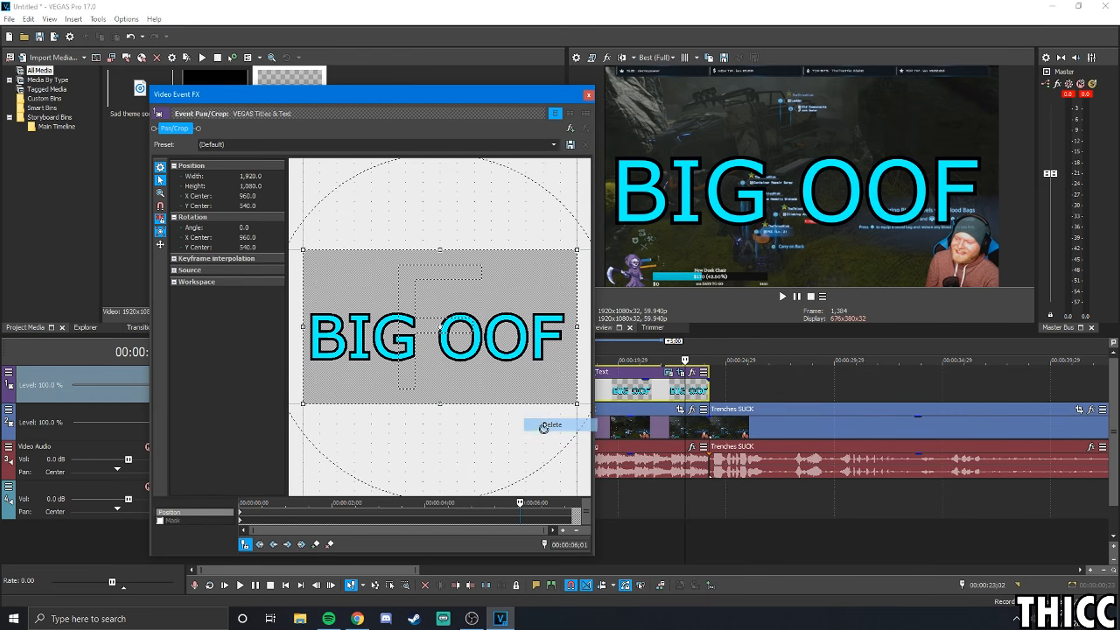
Add a position keyframe at 00:00:04;16 by moving the crop frame's center to about 220.8, -656.9
click(239, 515)
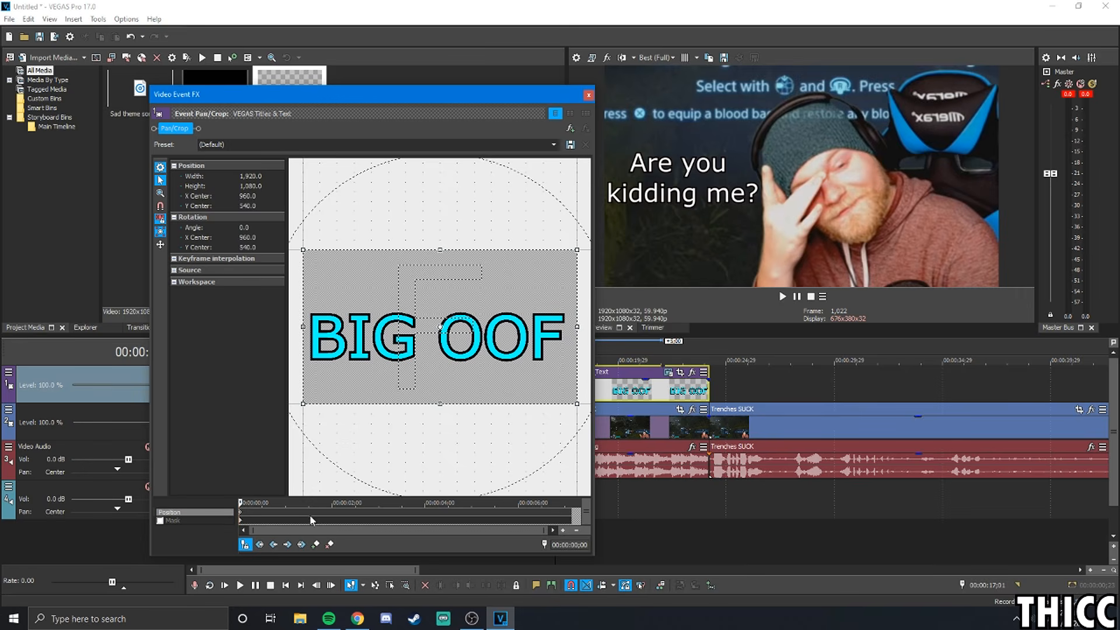
scroll(414, 430, down, 5)
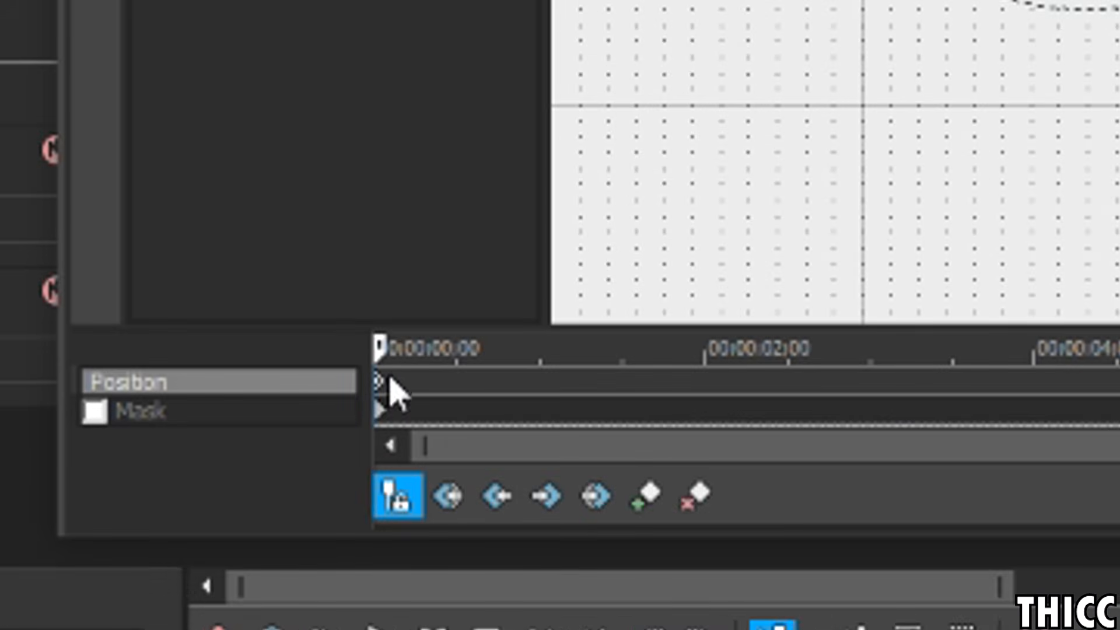
drag(380, 344, 1090, 349)
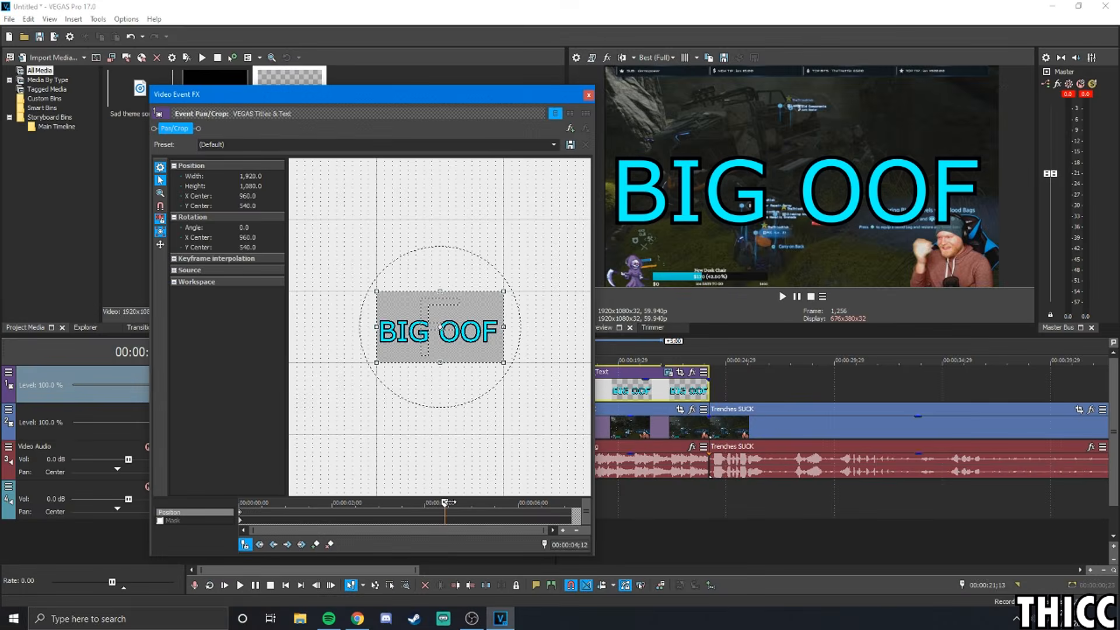
drag(449, 502, 451, 502)
drag(406, 325, 358, 245)
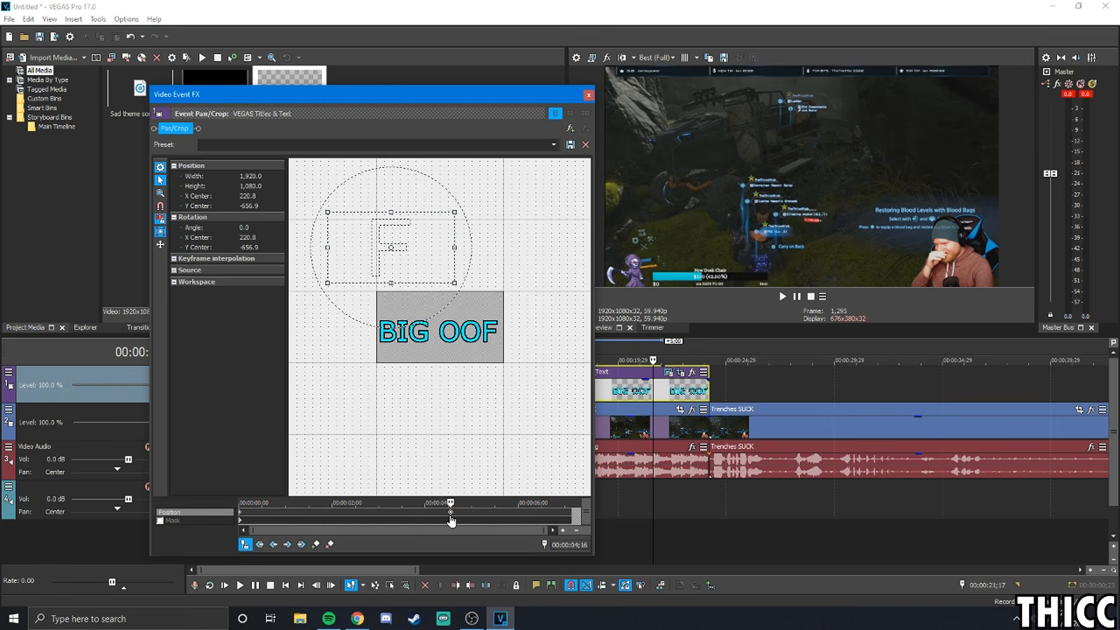
Compare the start and 00:00:04;16 keyframes, and add one at 00:00:01;14 with the crop frame centered at about 1,678.3, 985.9
drag(451, 502, 231, 512)
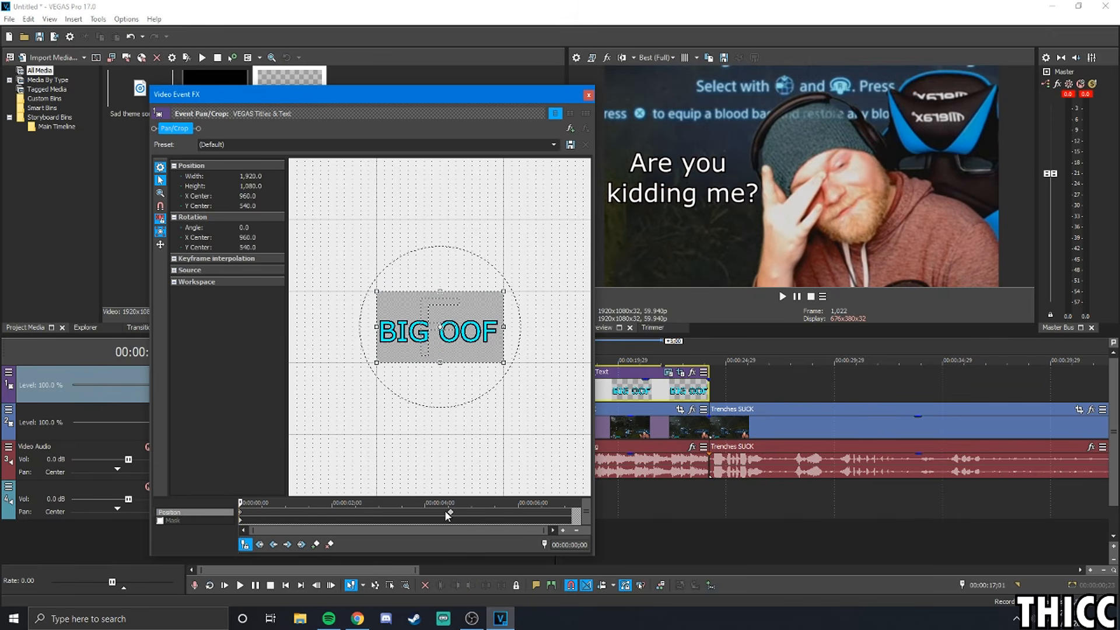
click(451, 517)
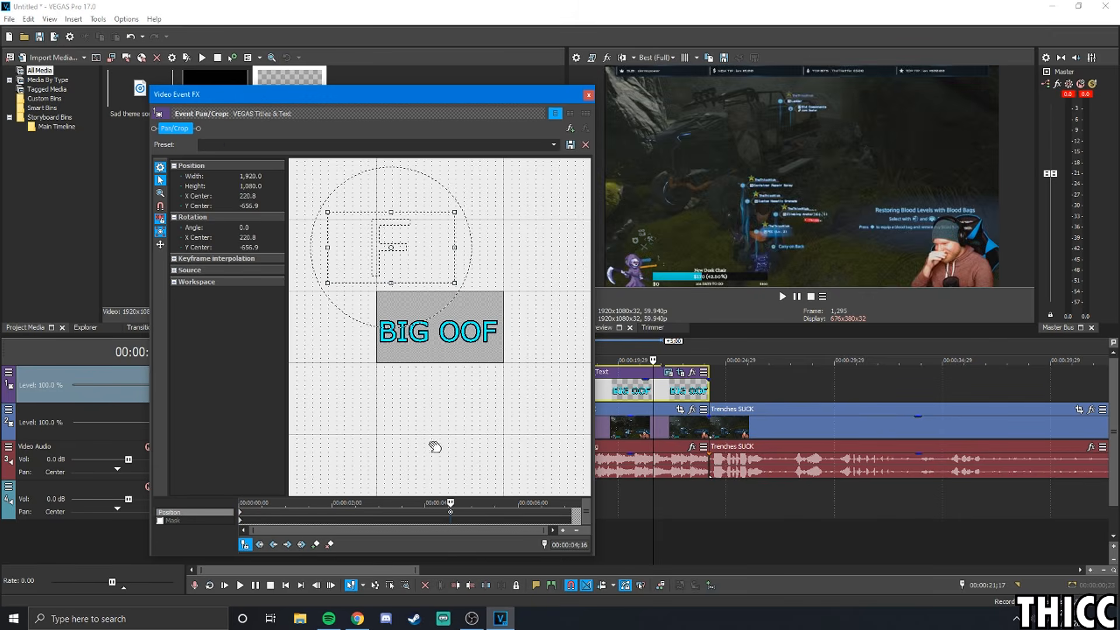
mouse_move(450, 503)
mouse_down()
mouse_move(239, 490)
mouse_move(257, 502)
mouse_move(448, 504)
mouse_move(449, 517)
mouse_up()
drag(449, 502, 307, 502)
drag(430, 322, 495, 377)
Add position keyframes at 00:00:03;01 with the frame centered at about -324.8, 1,114.7, and at 00:00:03;26 at about 1,538.7, 317.4
drag(308, 502, 381, 502)
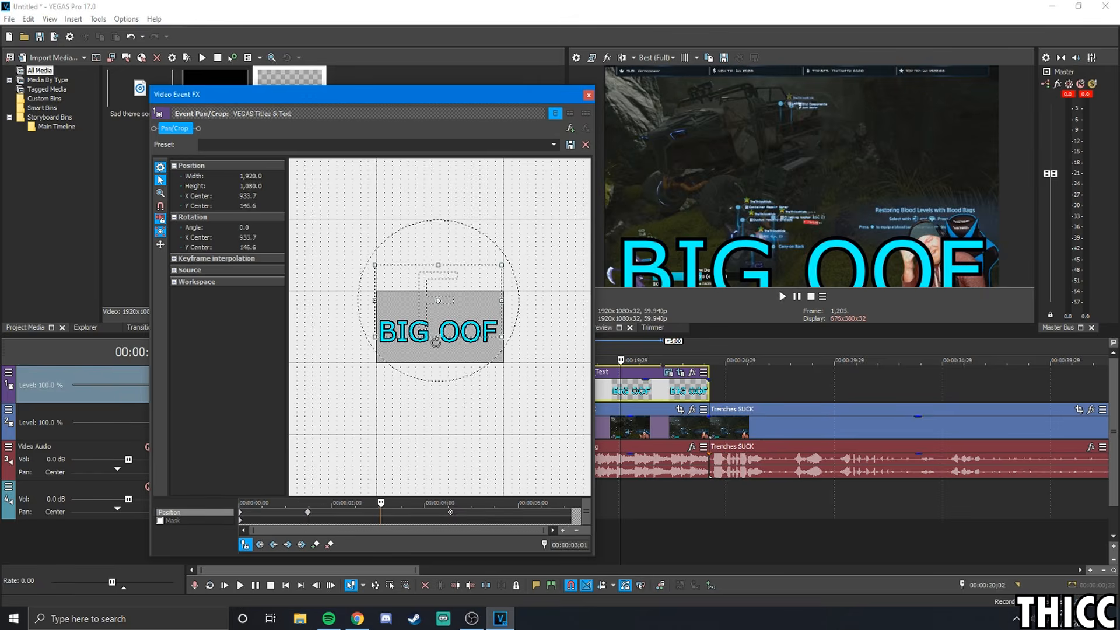
drag(439, 320, 357, 385)
drag(396, 507, 418, 505)
drag(369, 352, 491, 323)
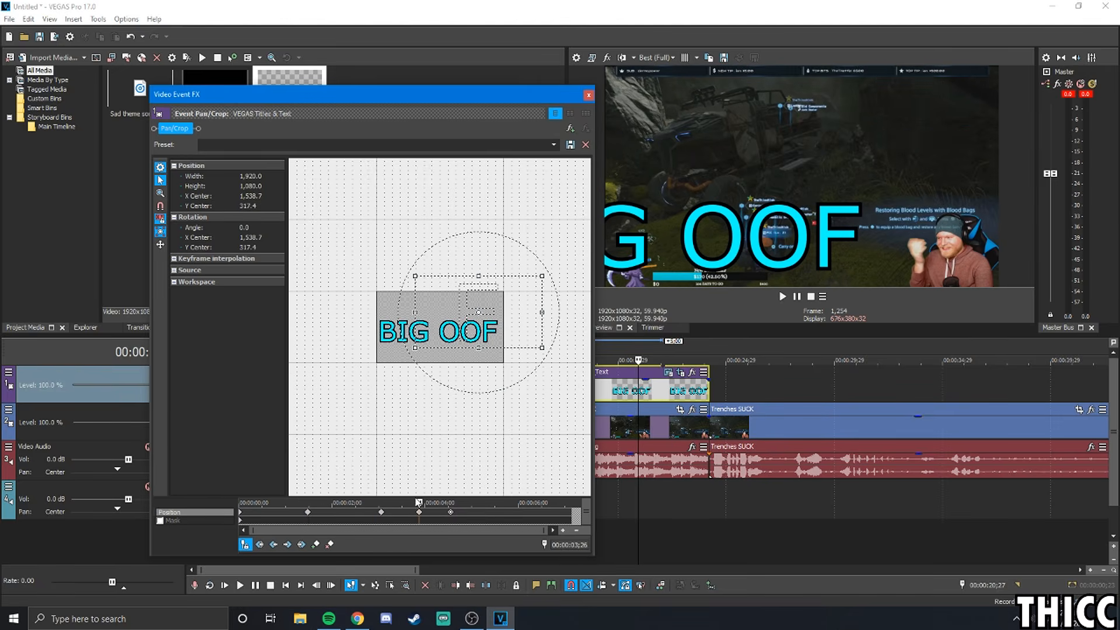
Delete the title's position keyframes at 00:00:04;16, 00:00:03;26, 00:00:03;01 and 00:00:01;14
drag(420, 503, 484, 503)
click(452, 512)
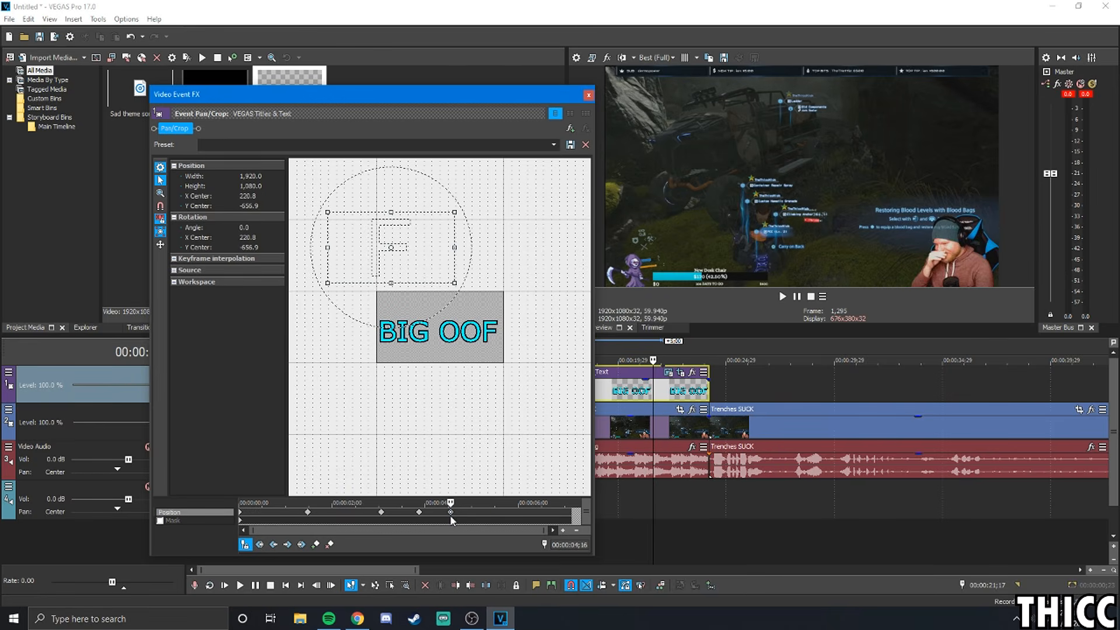
right_click(452, 514)
click(477, 428)
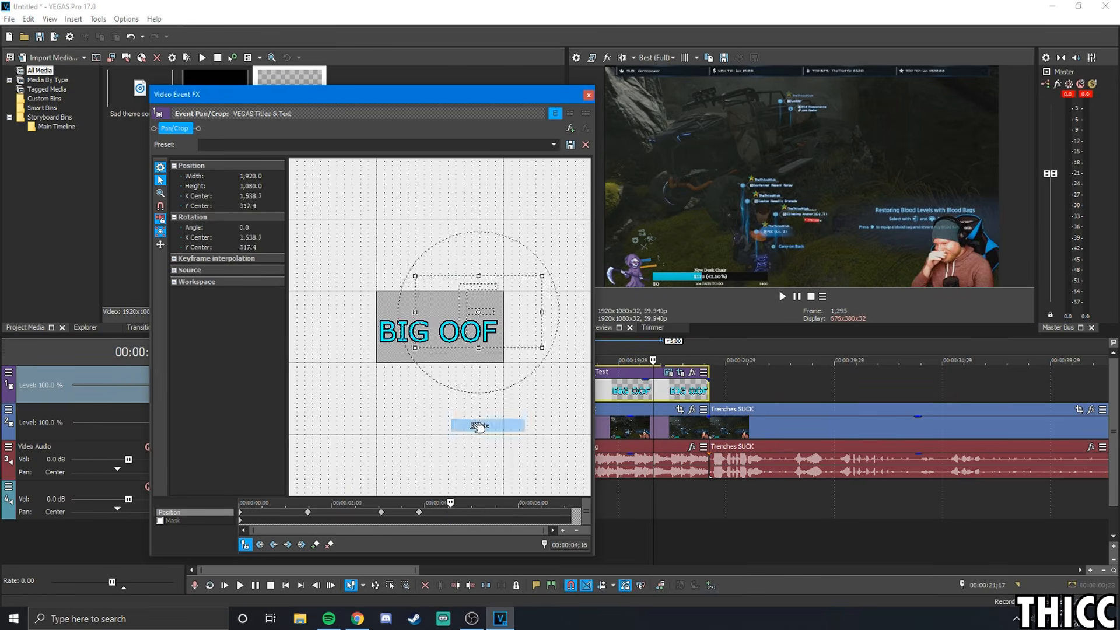
right_click(422, 512)
click(435, 430)
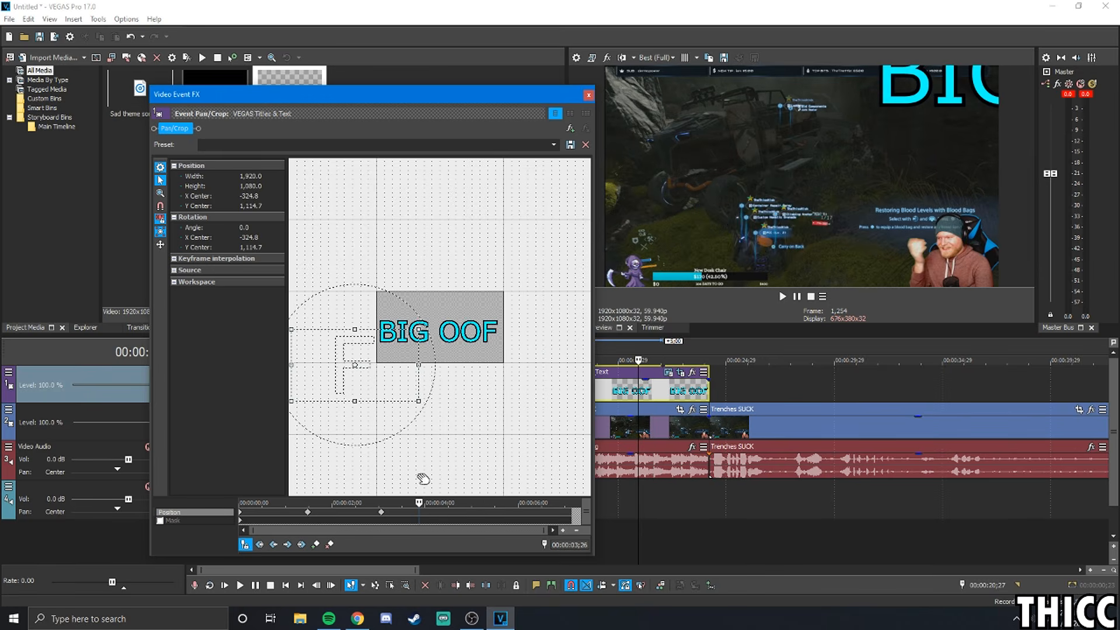
click(379, 512)
right_click(380, 512)
click(402, 423)
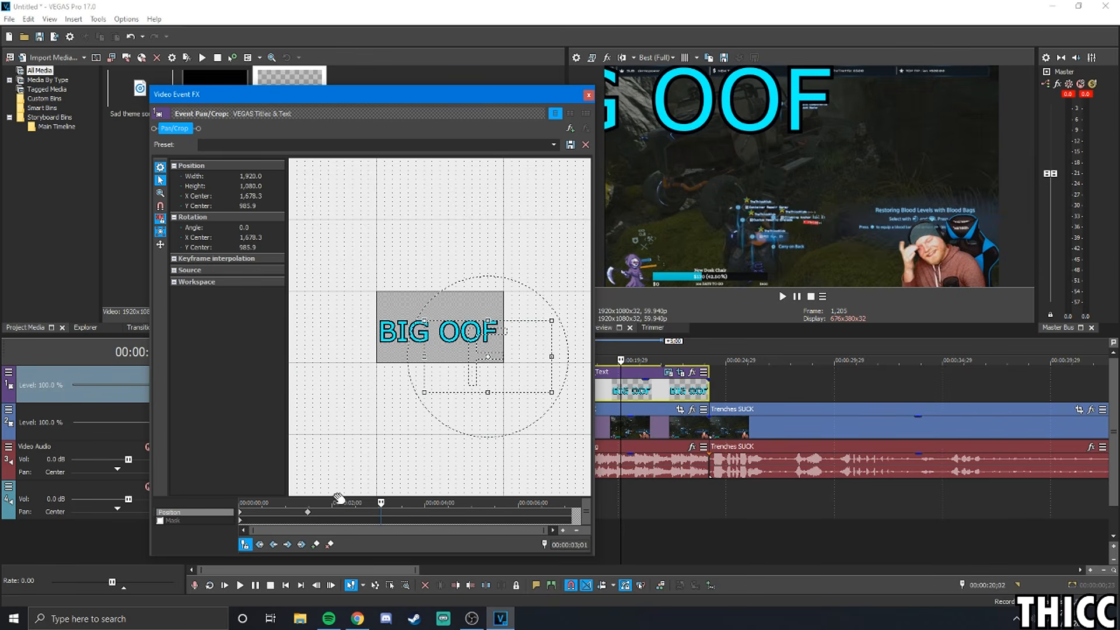
right_click(311, 516)
click(332, 429)
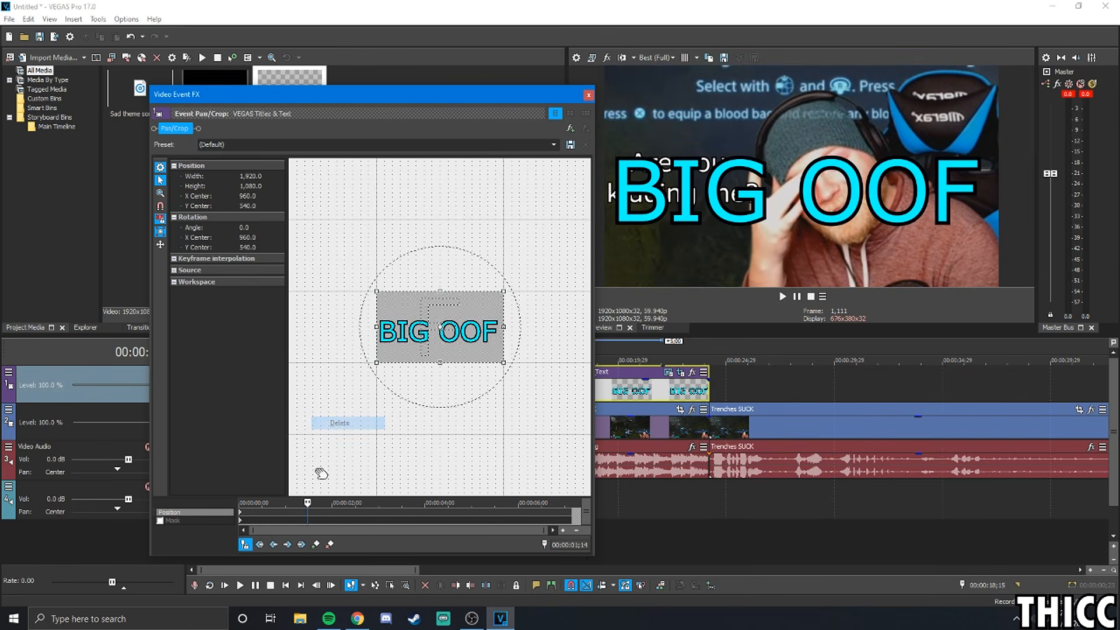
Nudge the start keyframe's crop frame to a center of about 889.6, 557.6, and restore the frame to its default
click(242, 517)
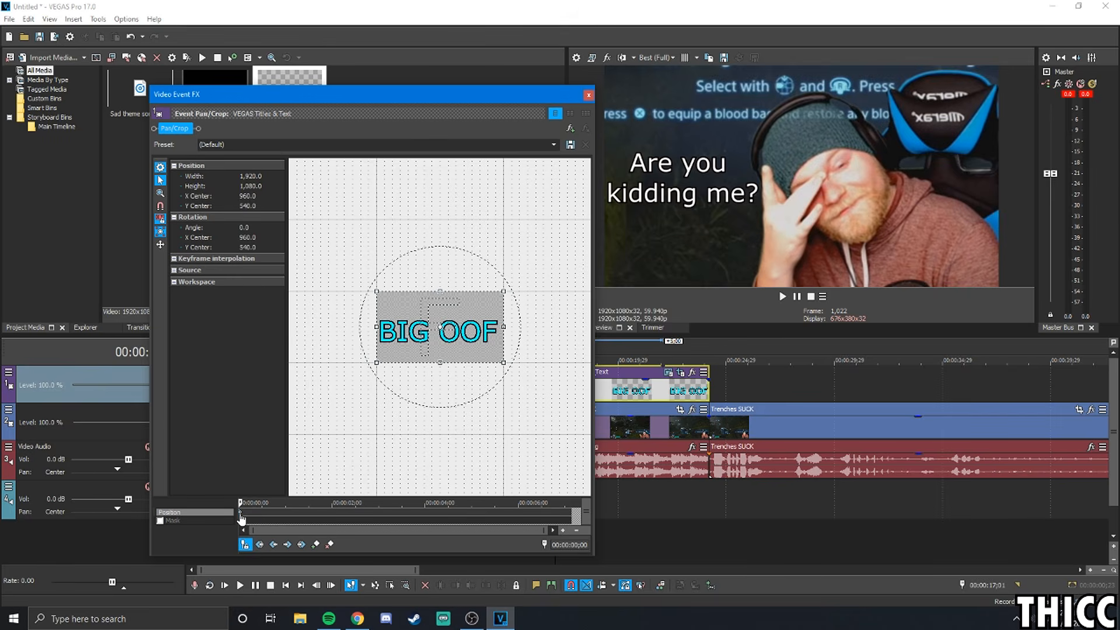
mouse_move(441, 328)
mouse_down()
mouse_move(492, 210)
mouse_move(412, 295)
mouse_move(442, 331)
mouse_up()
mouse_move(455, 324)
mouse_down()
mouse_move(395, 242)
mouse_move(429, 324)
mouse_move(451, 324)
mouse_up()
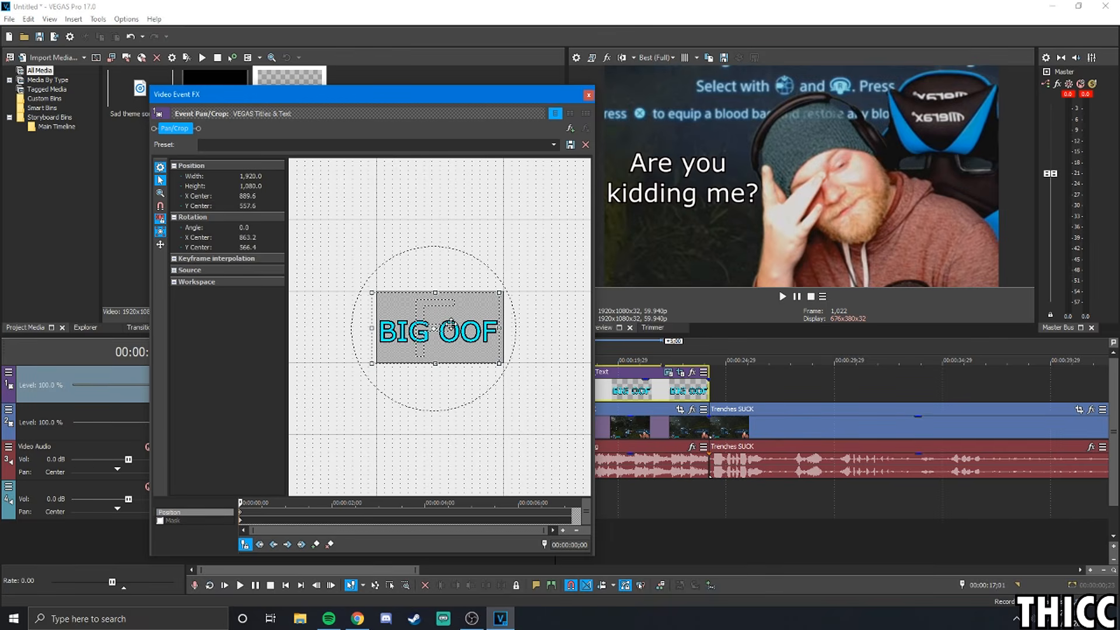
right_click(450, 324)
click(475, 350)
Add a position keyframe at 00:00:04;20 with the crop frame centered at about 1,004.0, 848.0, and scrub from the start to check the movement
click(314, 502)
drag(315, 503, 457, 503)
drag(458, 333, 464, 355)
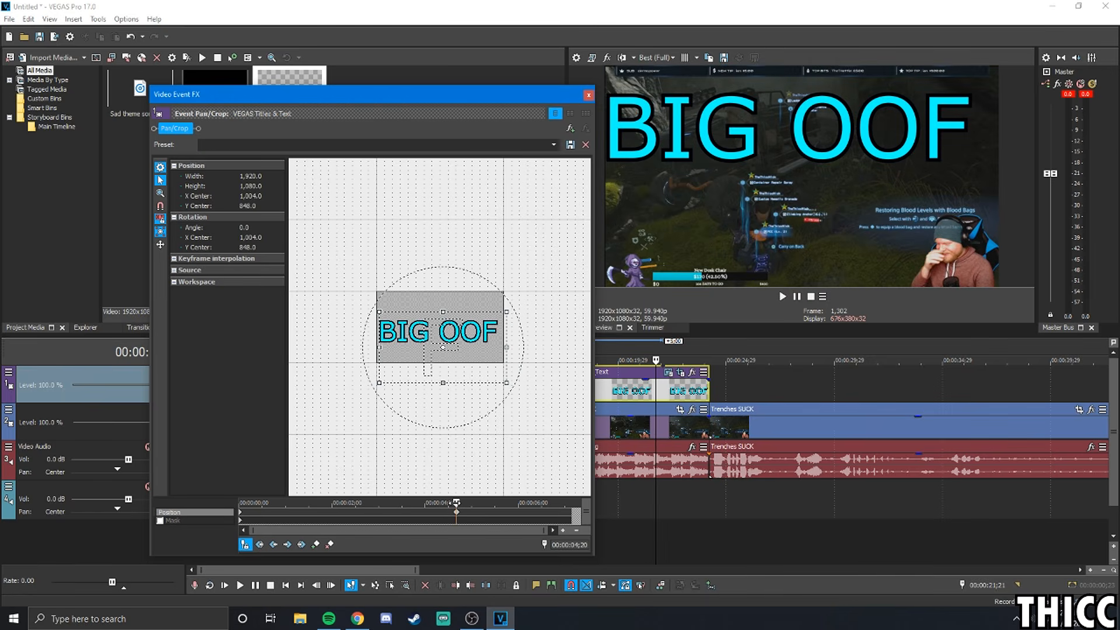
click(413, 506)
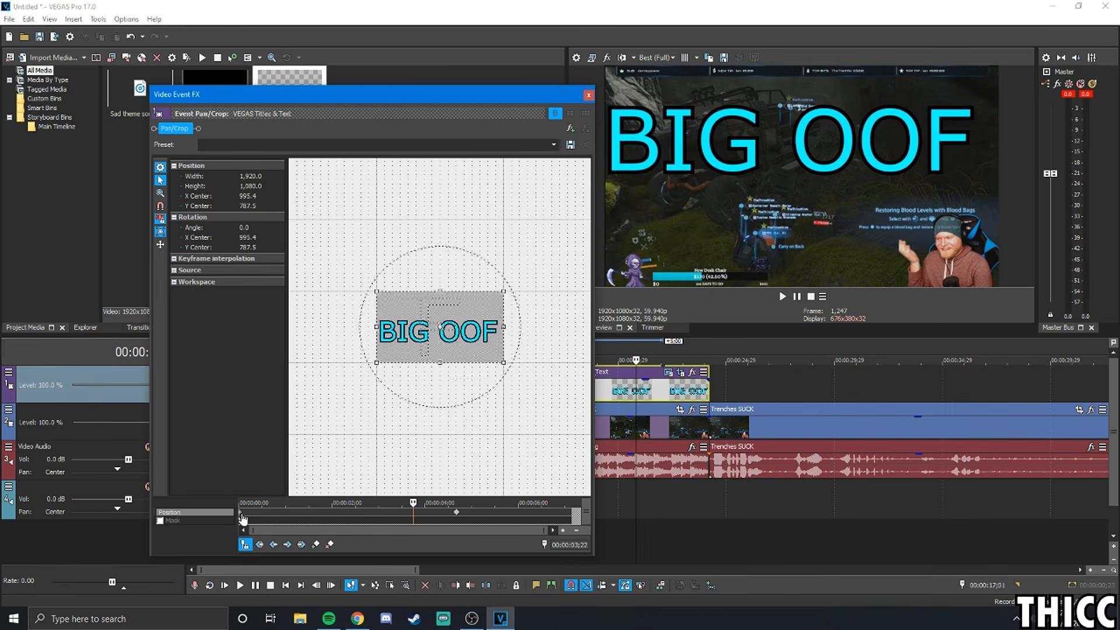
click(241, 514)
drag(241, 502, 460, 496)
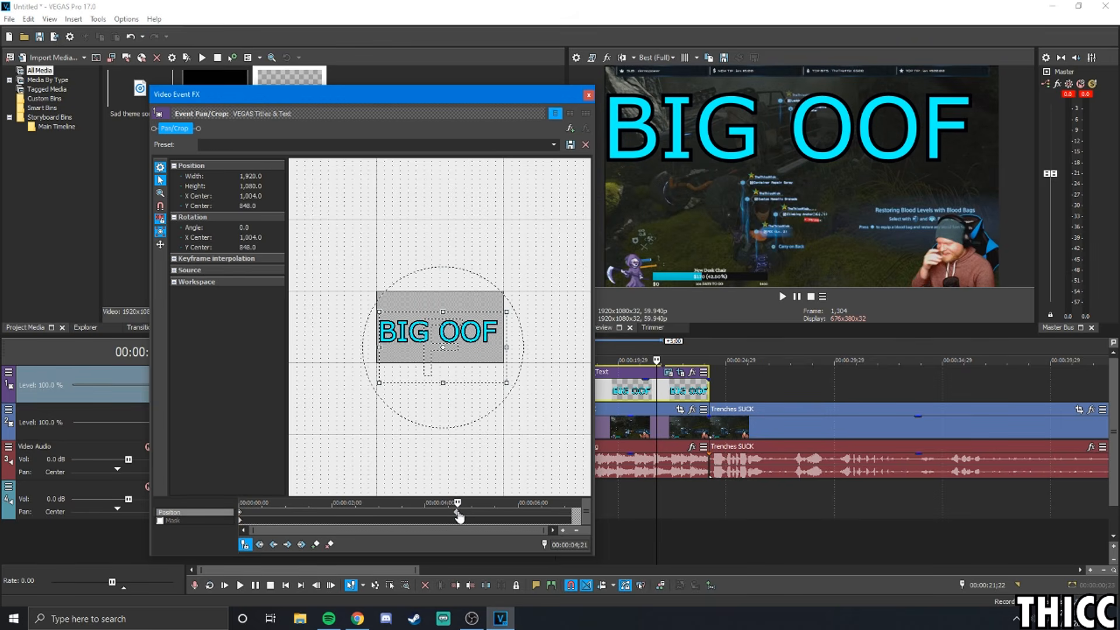
Delete the position keyframe at 00:00:04;20 and return to the start of the title's keyframe timeline
right_click(457, 513)
click(488, 424)
drag(457, 502, 233, 519)
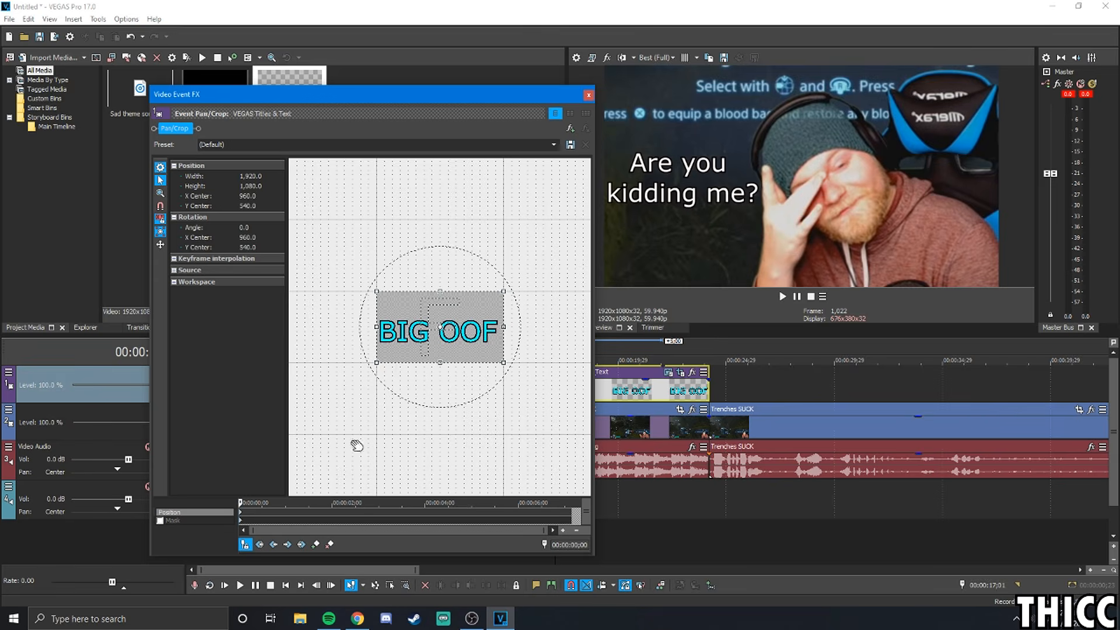
At 00:00:00;06, enlarge the title's crop frame to about 2,326.8 by 1,308.8, and close Event Pan/Crop
drag(240, 502, 256, 503)
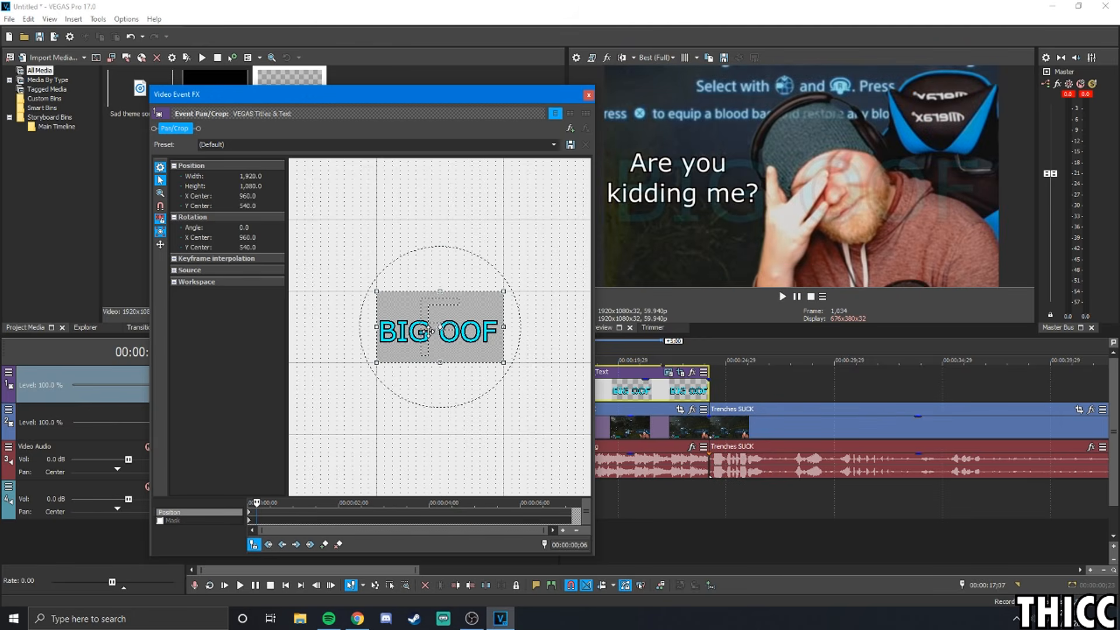
mouse_move(375, 290)
mouse_down()
mouse_move(348, 261)
mouse_move(371, 306)
mouse_move(357, 283)
mouse_up()
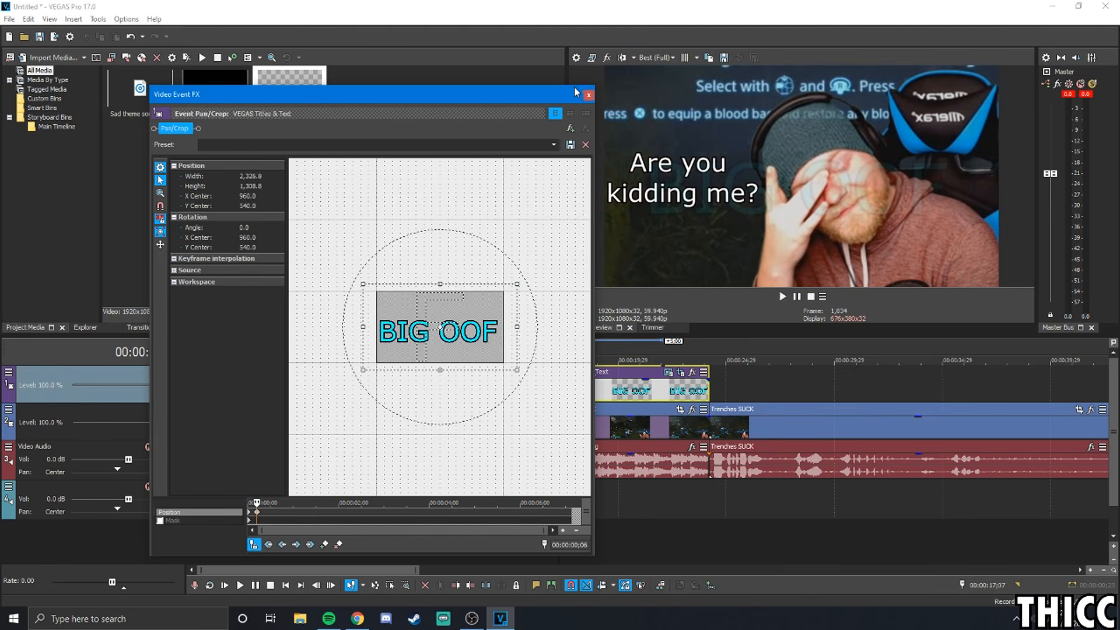
click(588, 95)
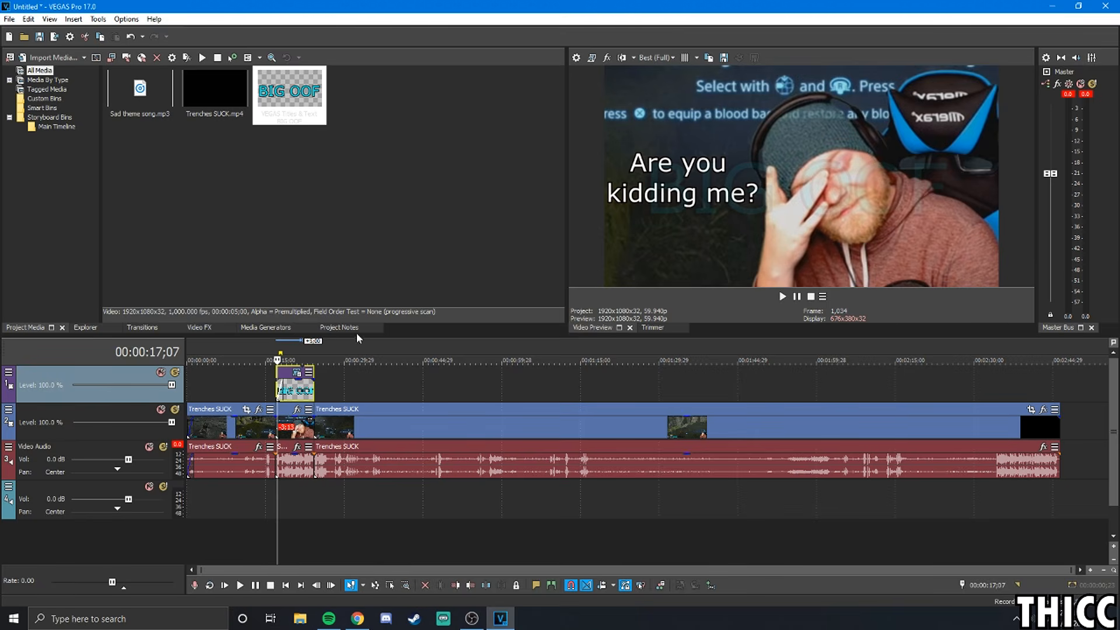
click(28, 19)
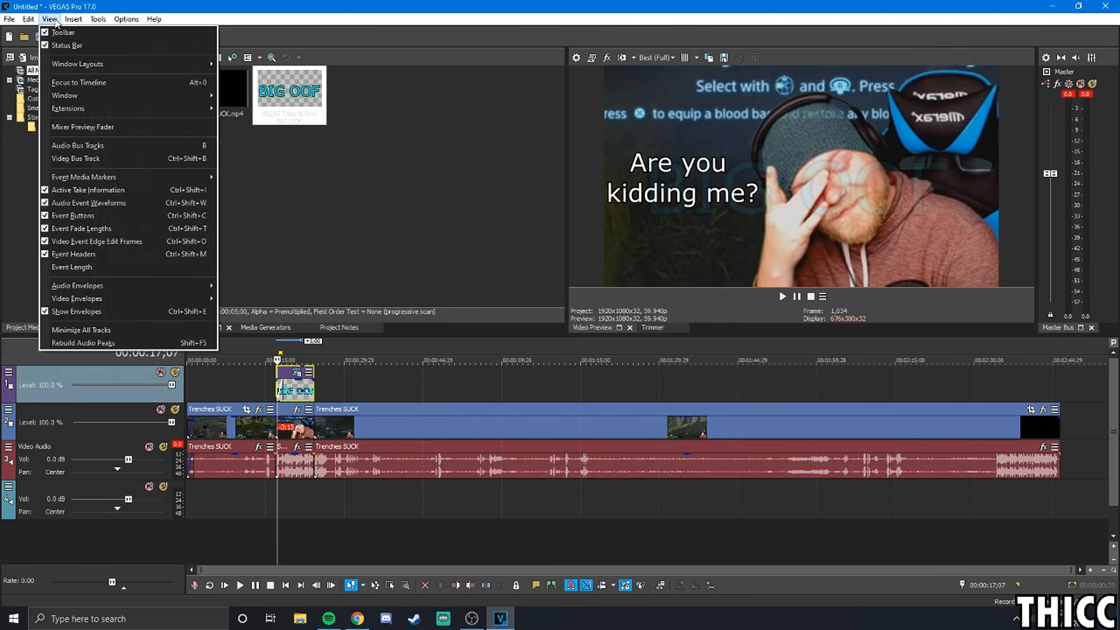
mouse_move(117, 22)
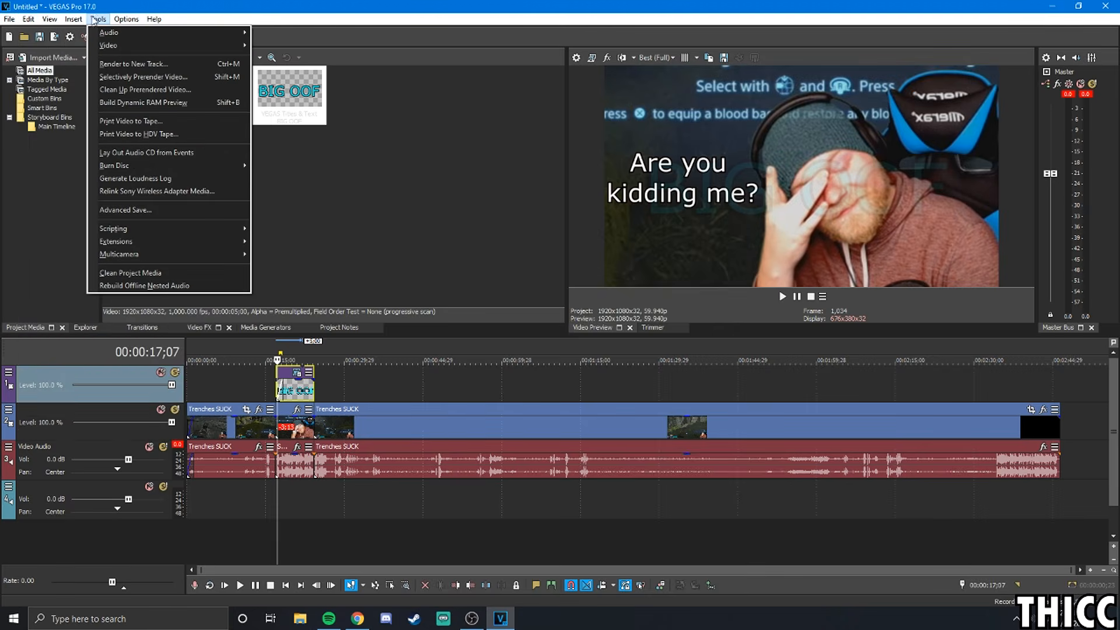
mouse_move(37, 25)
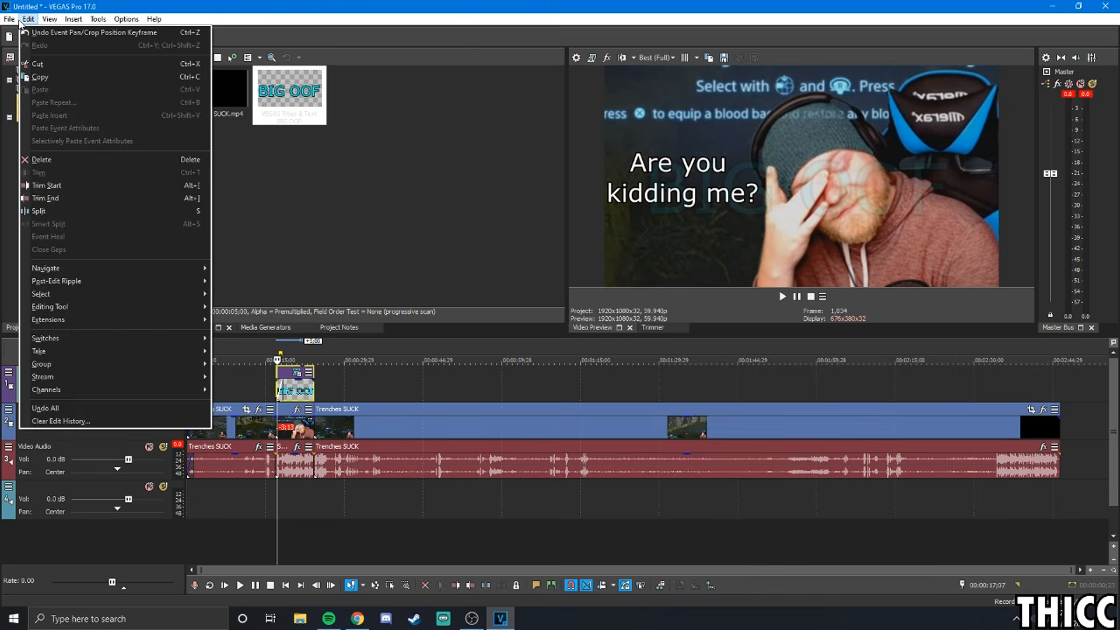
click(358, 290)
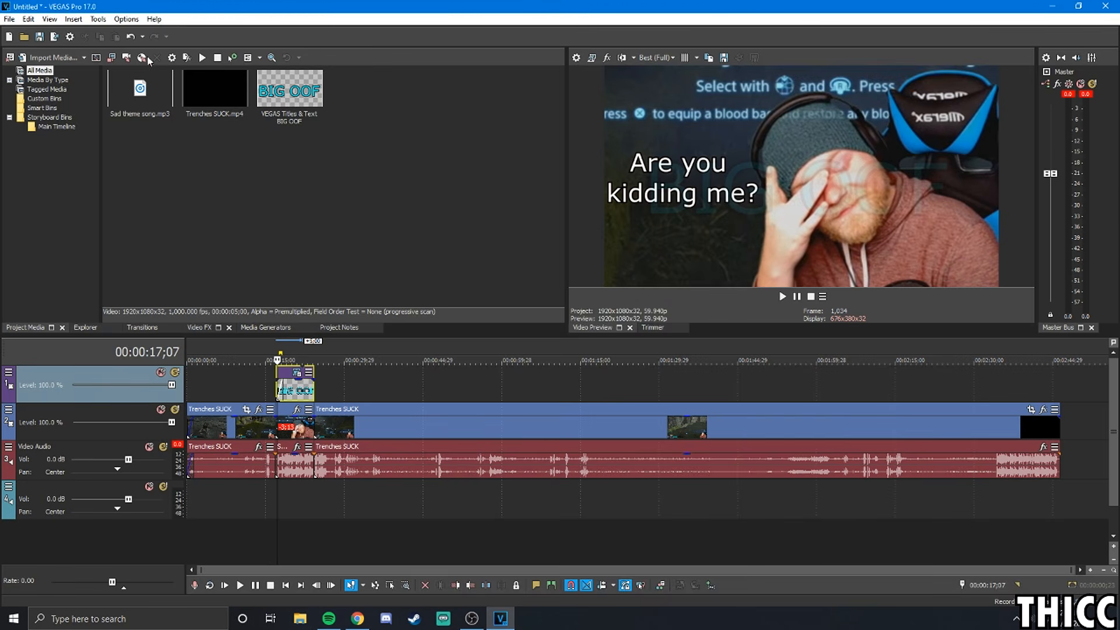
click(62, 58)
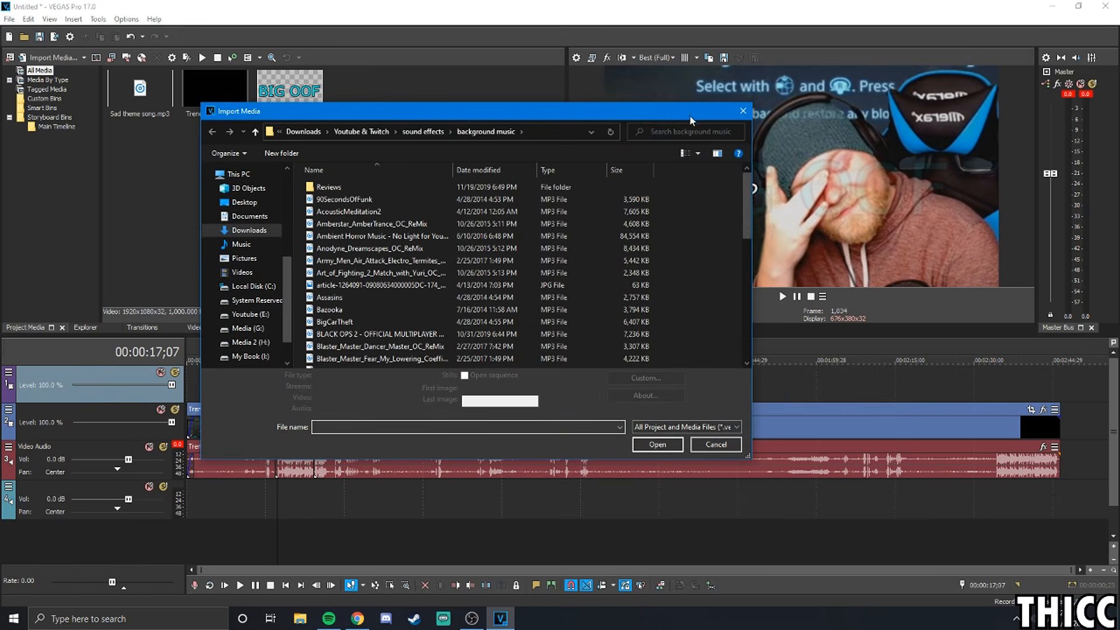
click(742, 110)
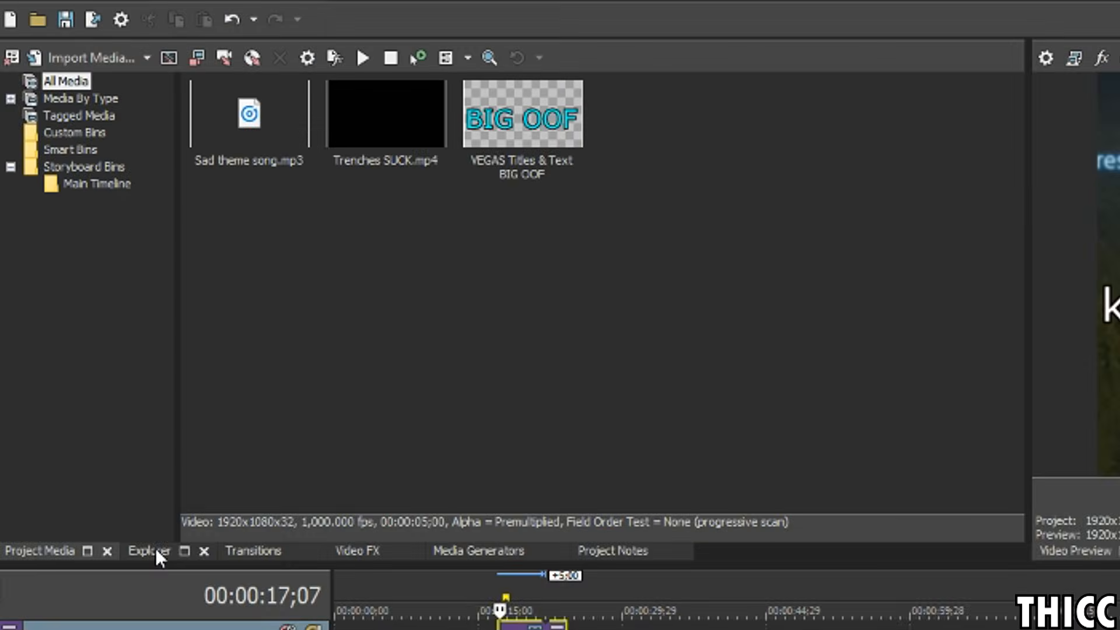
Look through the Explorer, Transitions, Video FX, Media Generators, Project Notes and Project Media windows, ending on Explorer
click(157, 552)
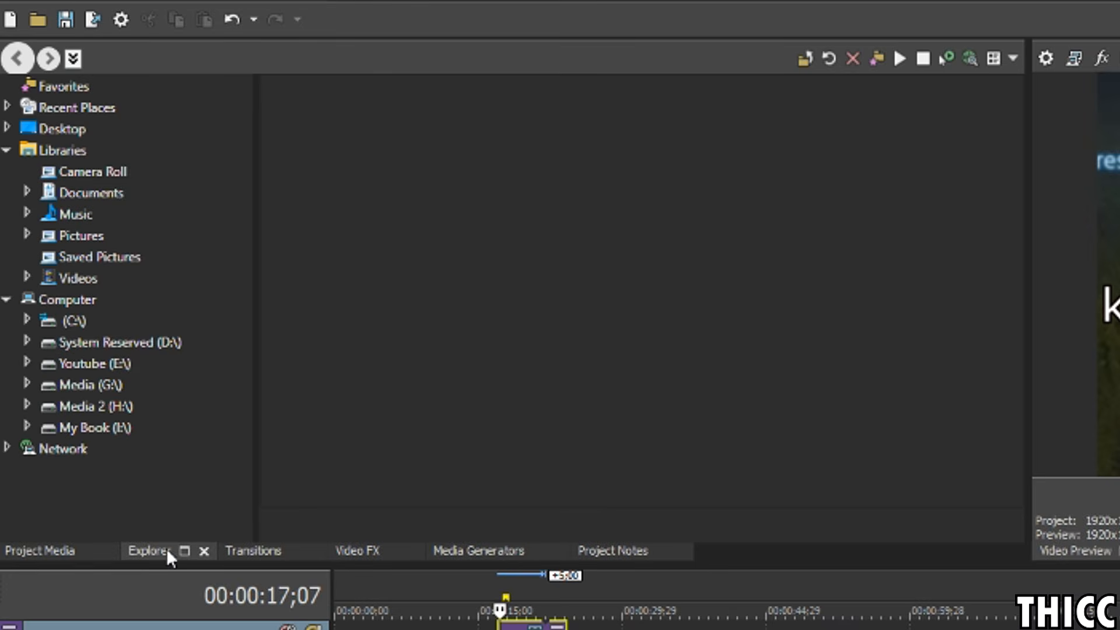
click(248, 552)
click(370, 557)
click(506, 557)
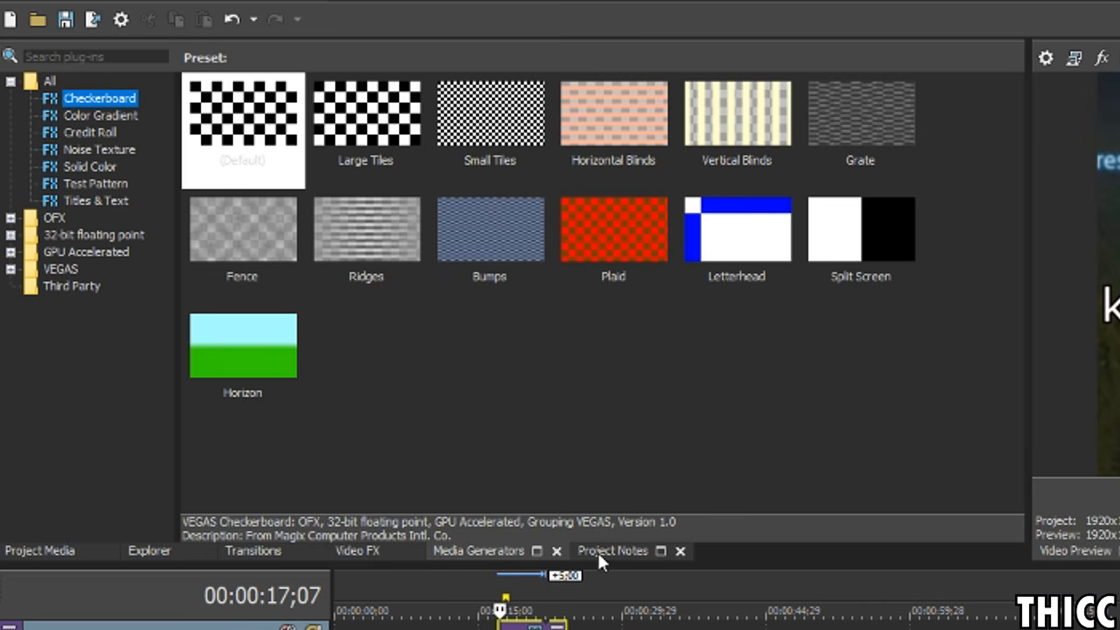
click(590, 553)
click(147, 553)
click(37, 553)
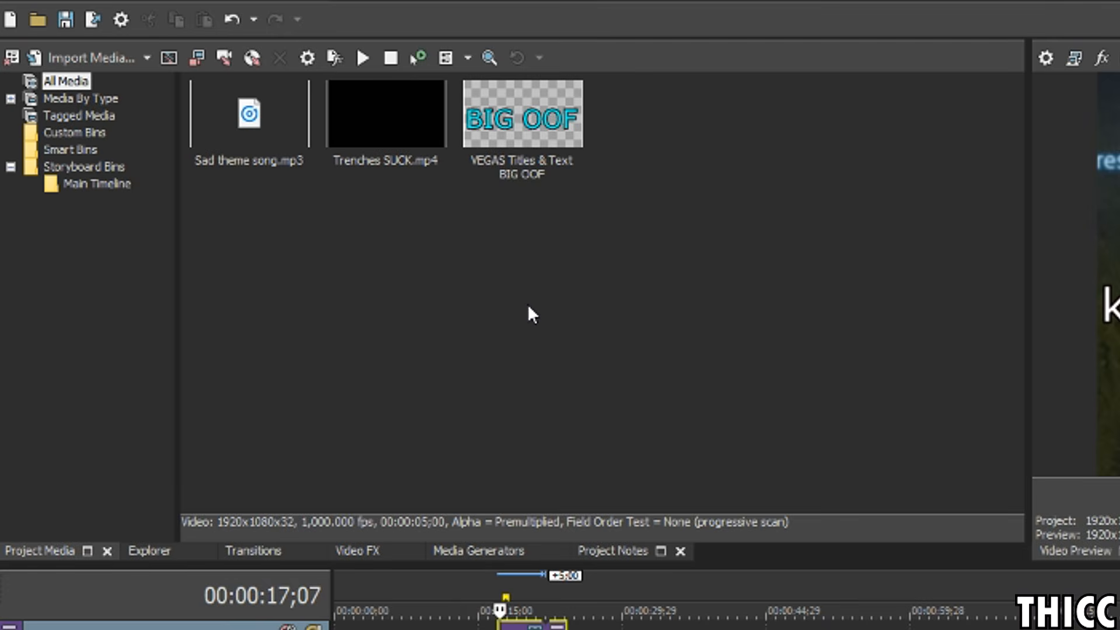
click(513, 118)
click(334, 391)
click(150, 550)
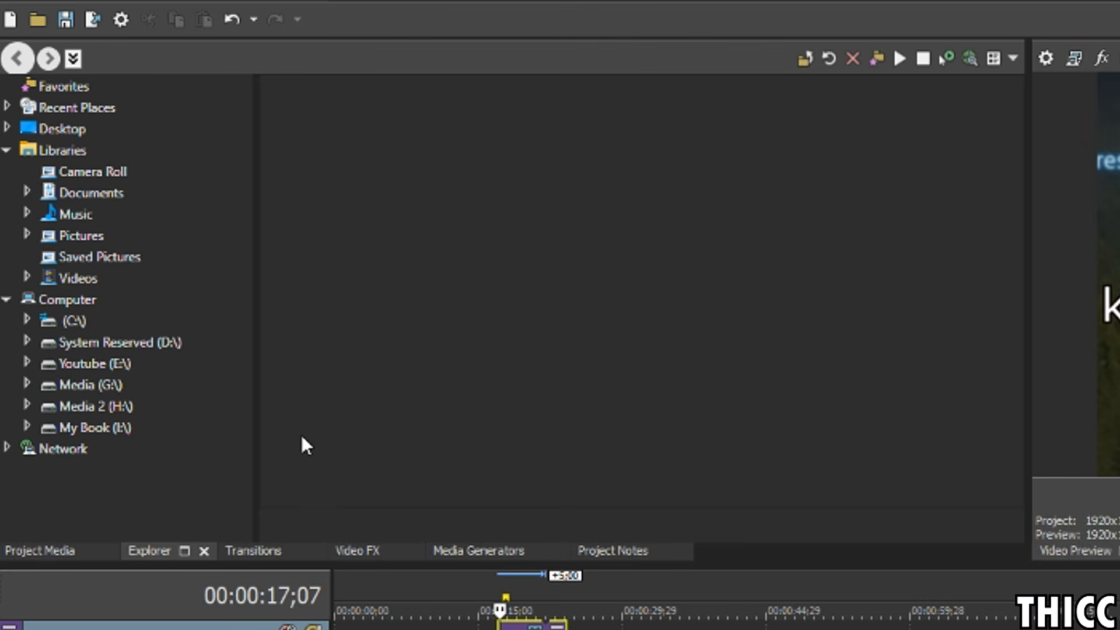
Close the Explorer window and look through the Transitions, Video FX, Media Generators and Project Notes windows, ending on Transitions
click(204, 551)
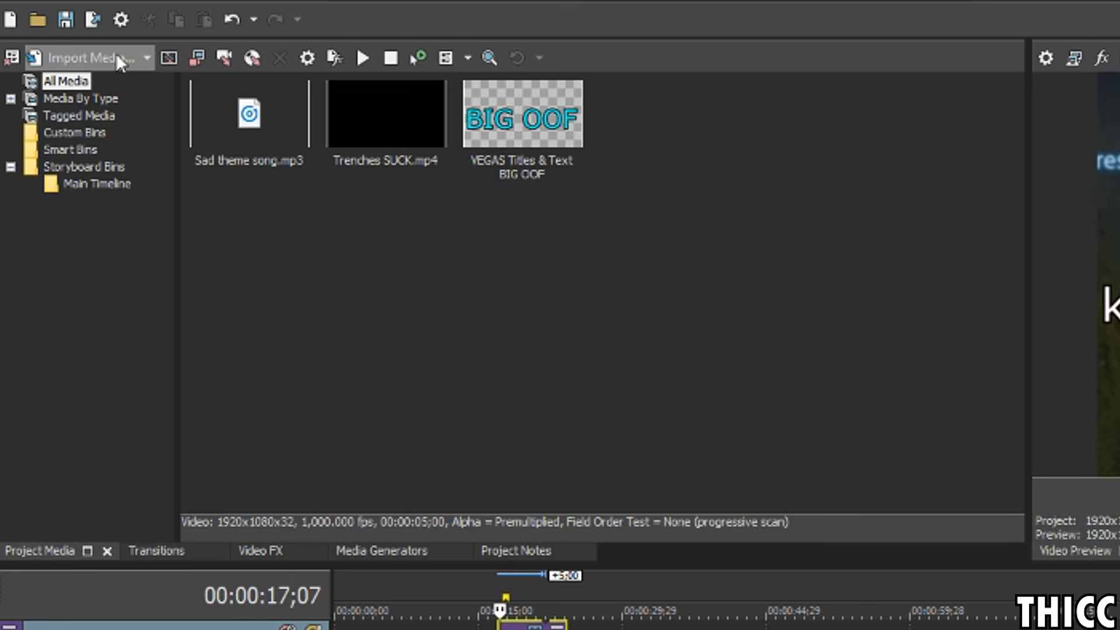
click(146, 551)
click(287, 548)
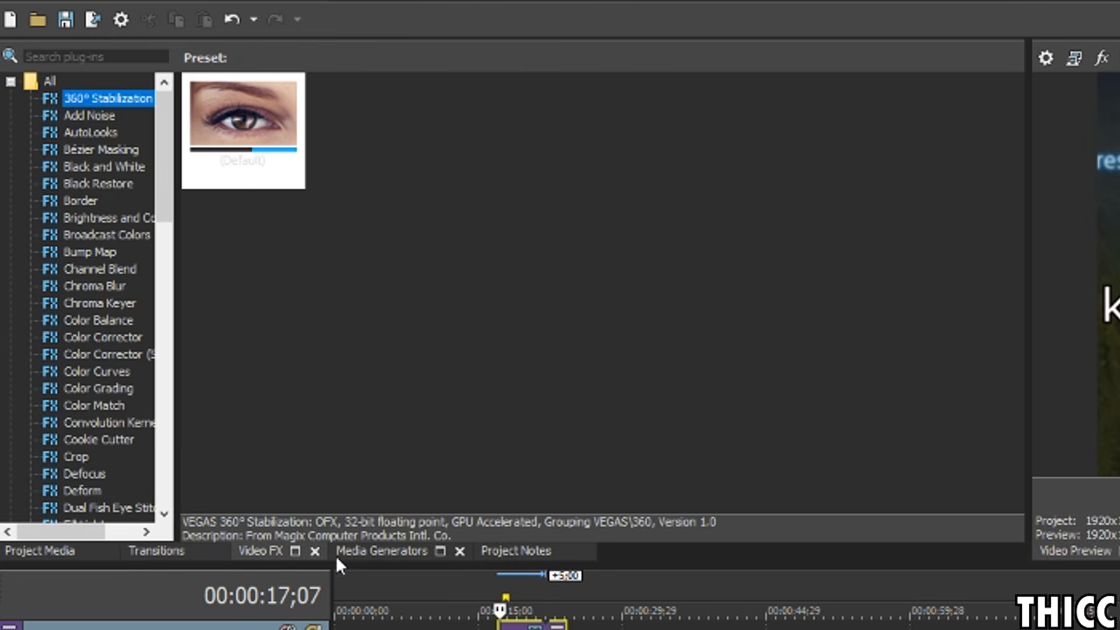
click(394, 551)
click(516, 554)
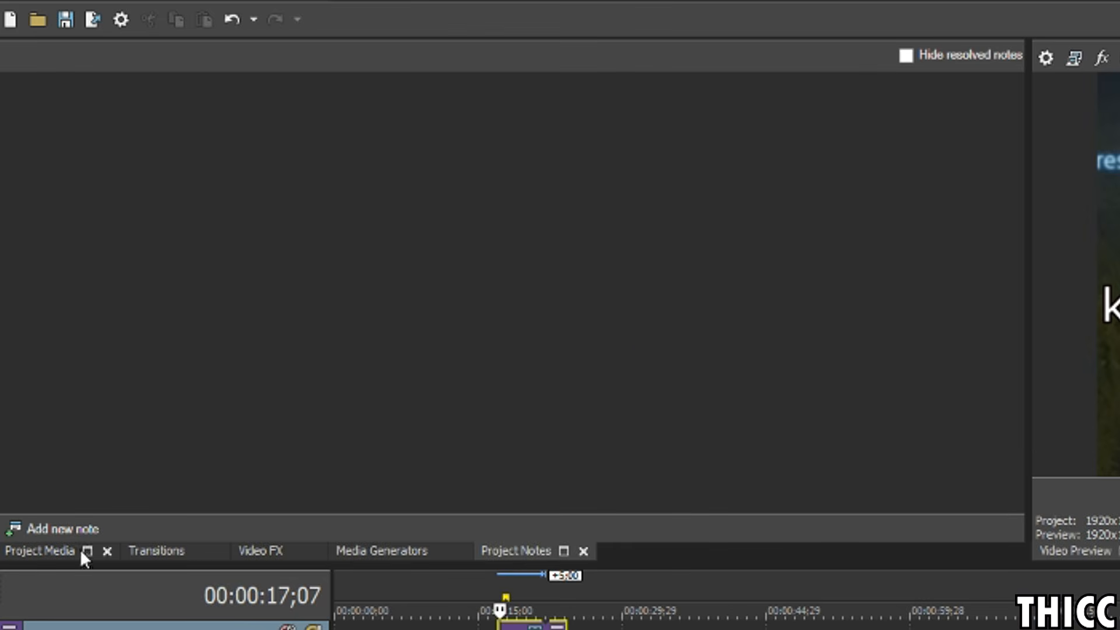
click(156, 550)
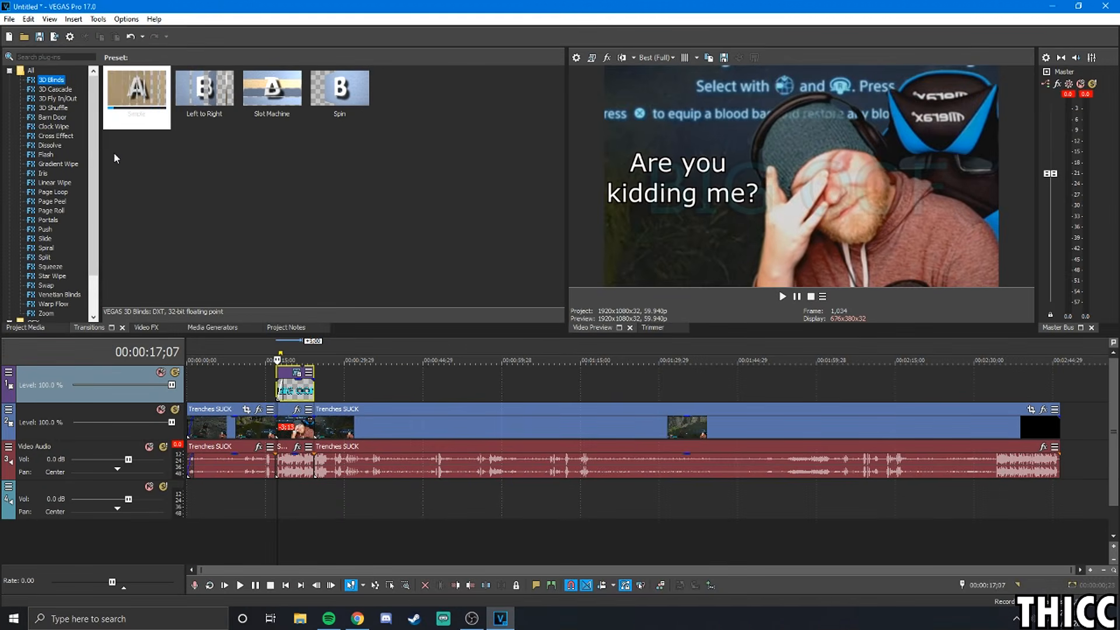
Locate the cut between the Trenches SUCK clips where the sad theme song ends, and compare the clips on both sides
click(319, 429)
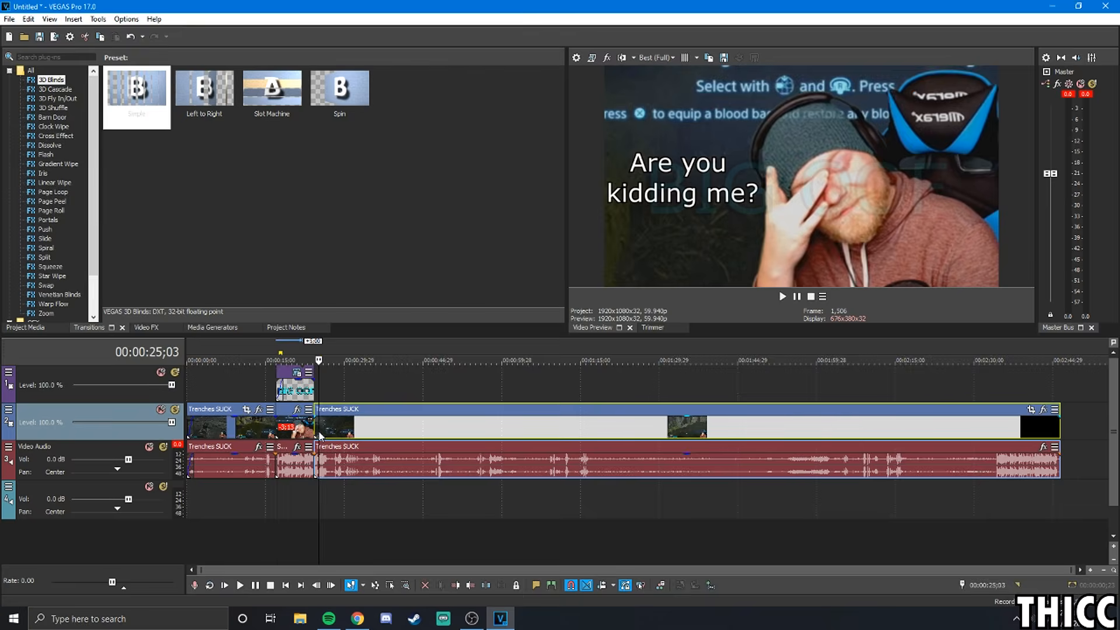
scroll(319, 429, up, 4)
scroll(625, 457, up, 1)
click(599, 435)
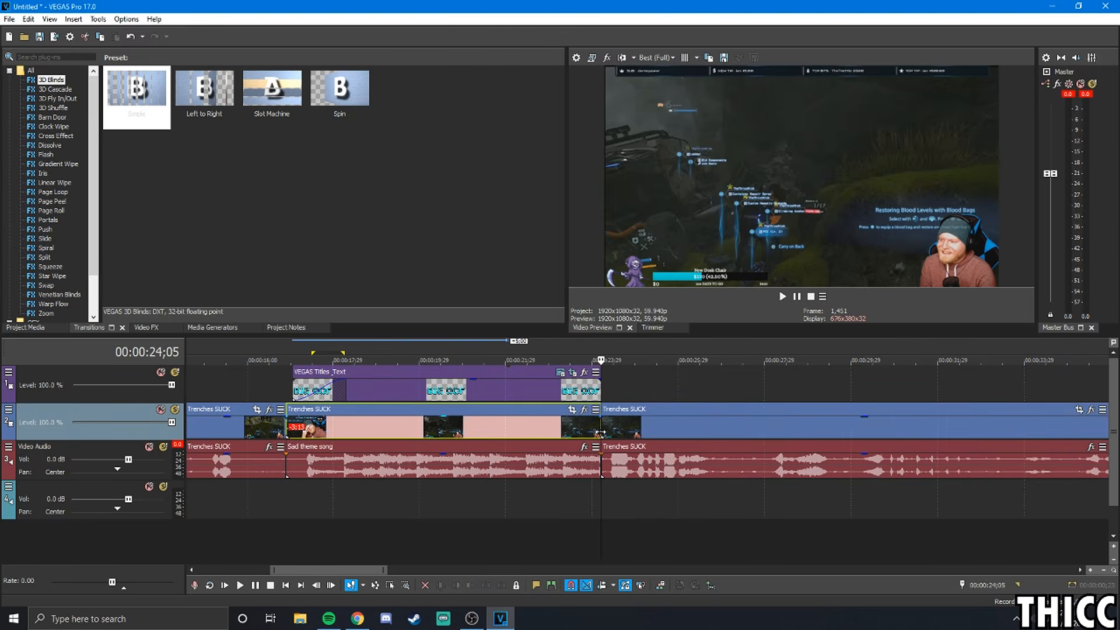
scroll(600, 435, up, 3)
scroll(666, 420, up, 2)
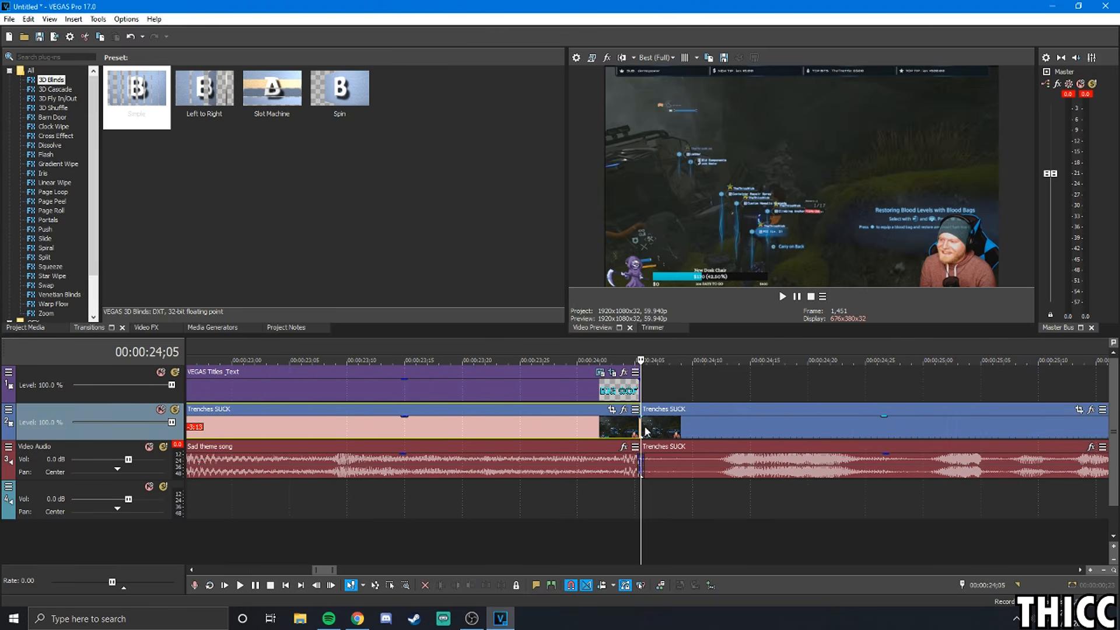
click(652, 430)
click(628, 432)
click(652, 430)
click(619, 431)
click(652, 431)
click(653, 430)
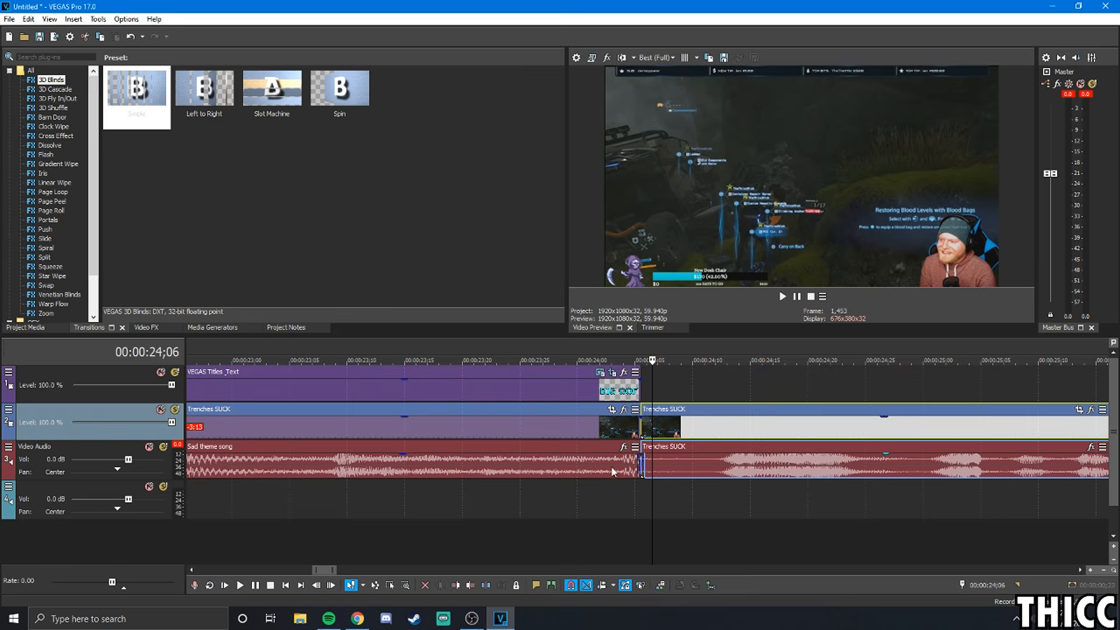
Look at the presets of the Flash, Gradient Wipe, Iris and Linear Wipe transitions, returning to Gradient Wipe
scroll(56, 121, down, 2)
click(53, 109)
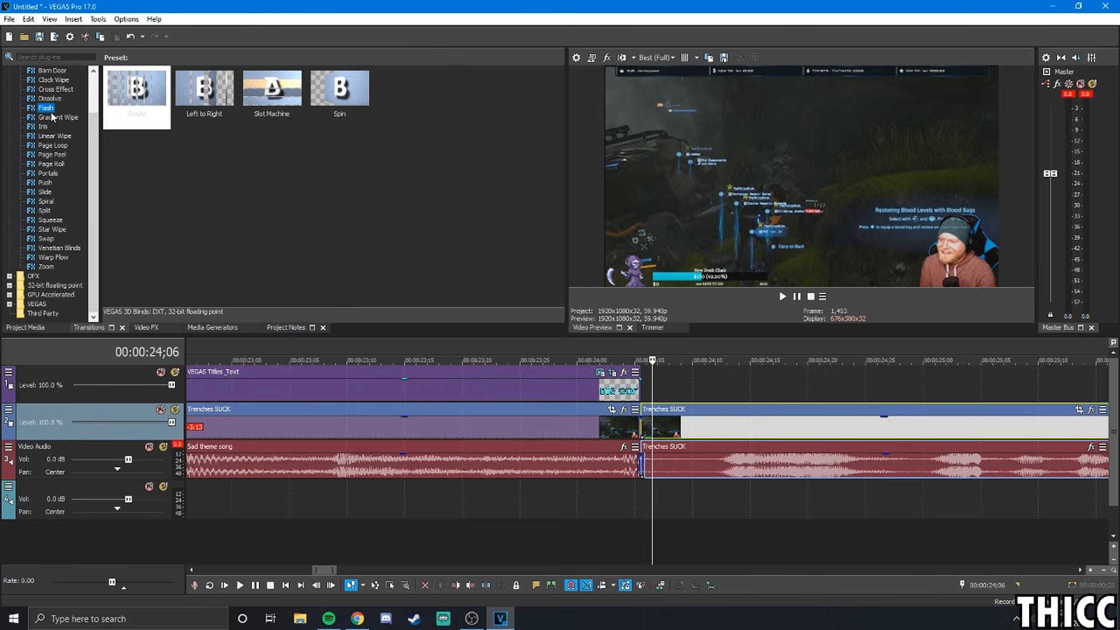
click(52, 117)
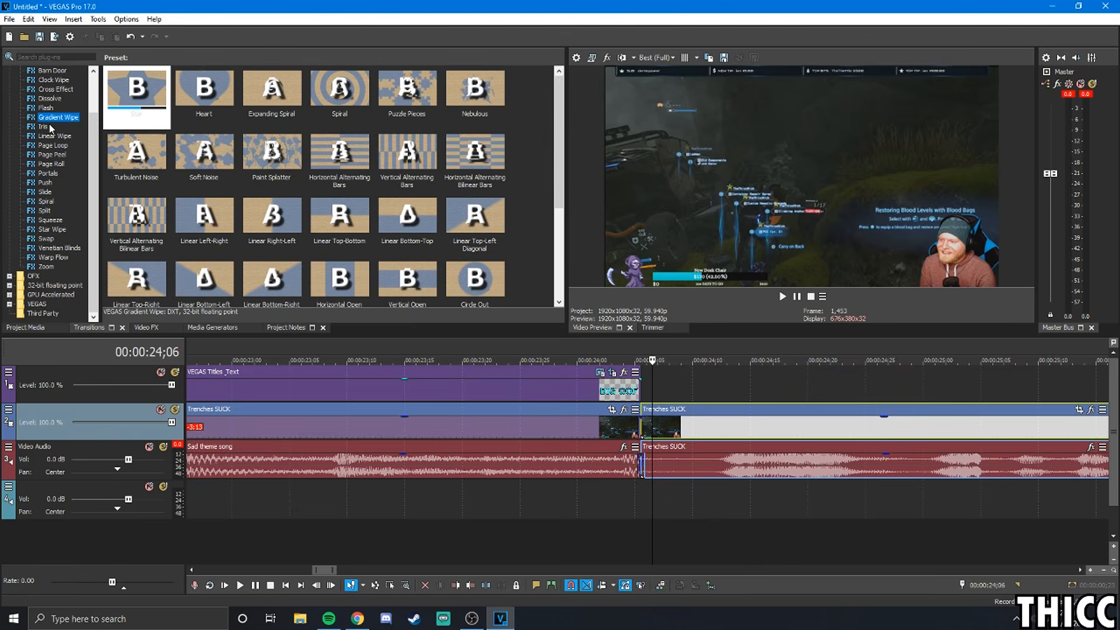
click(45, 127)
click(47, 136)
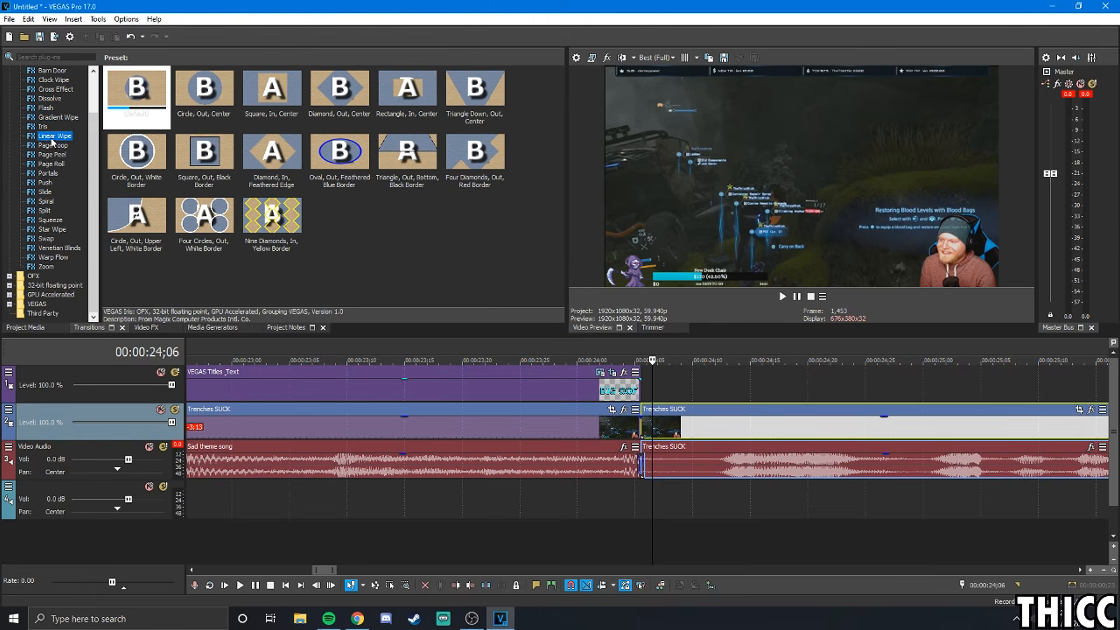
click(51, 117)
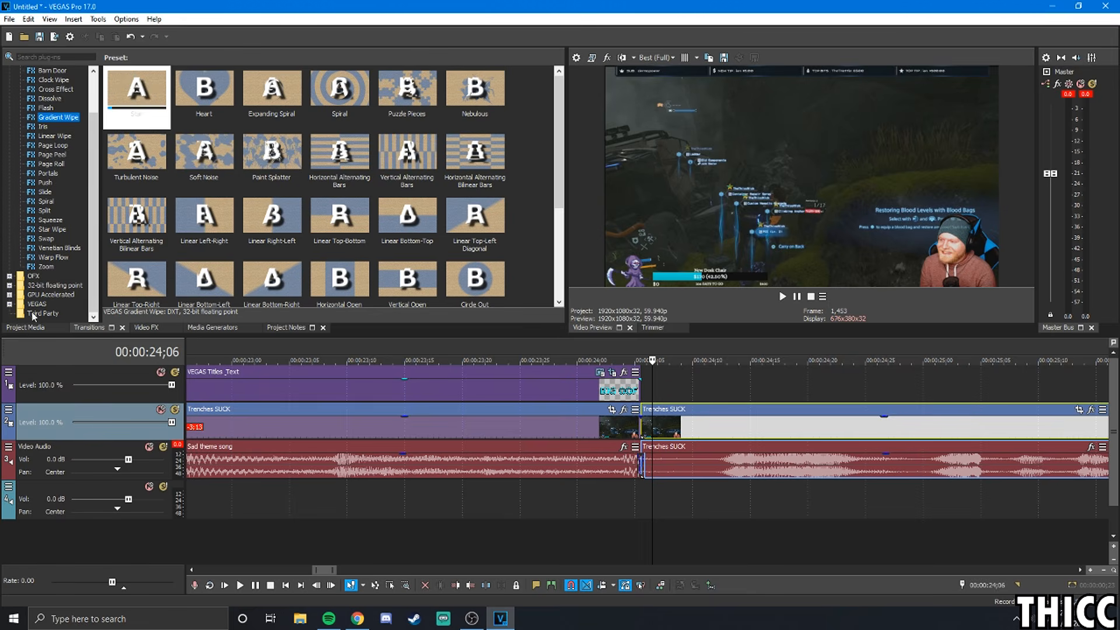
Expand the OFX, 32-bit floating point, GPU Accelerated and VEGAS transition folders and view the 3D Fly In/Out presets
click(10, 277)
scroll(10, 184, down, 2)
click(9, 286)
scroll(18, 176, down, 1)
click(8, 295)
scroll(26, 233, down, 5)
click(10, 304)
scroll(32, 251, down, 4)
click(47, 229)
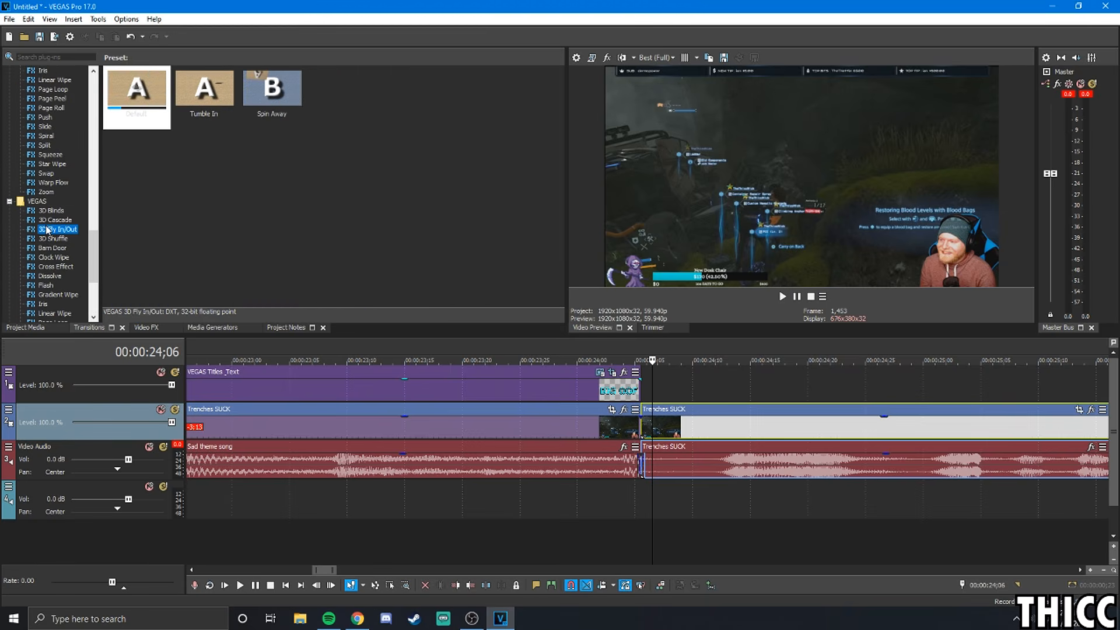
Browse back up the transitions list, viewing presets such as Clock Wipe and Page Roll
scroll(53, 222, up, 3)
click(60, 211)
scroll(58, 214, up, 1)
click(50, 155)
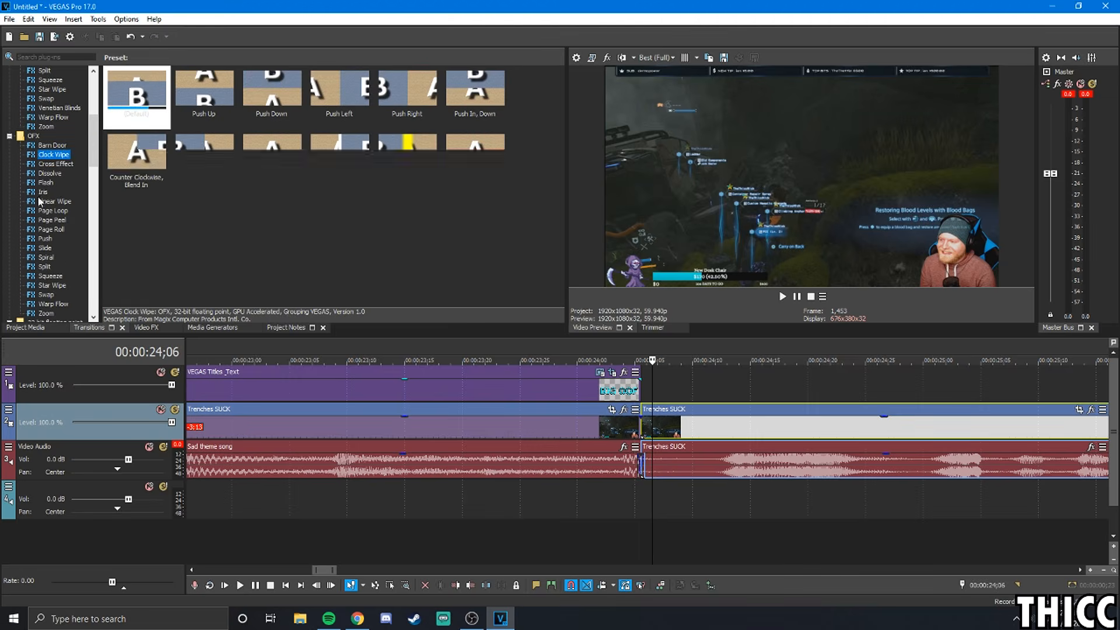
scroll(40, 230, up, 4)
click(33, 139)
scroll(66, 138, up, 3)
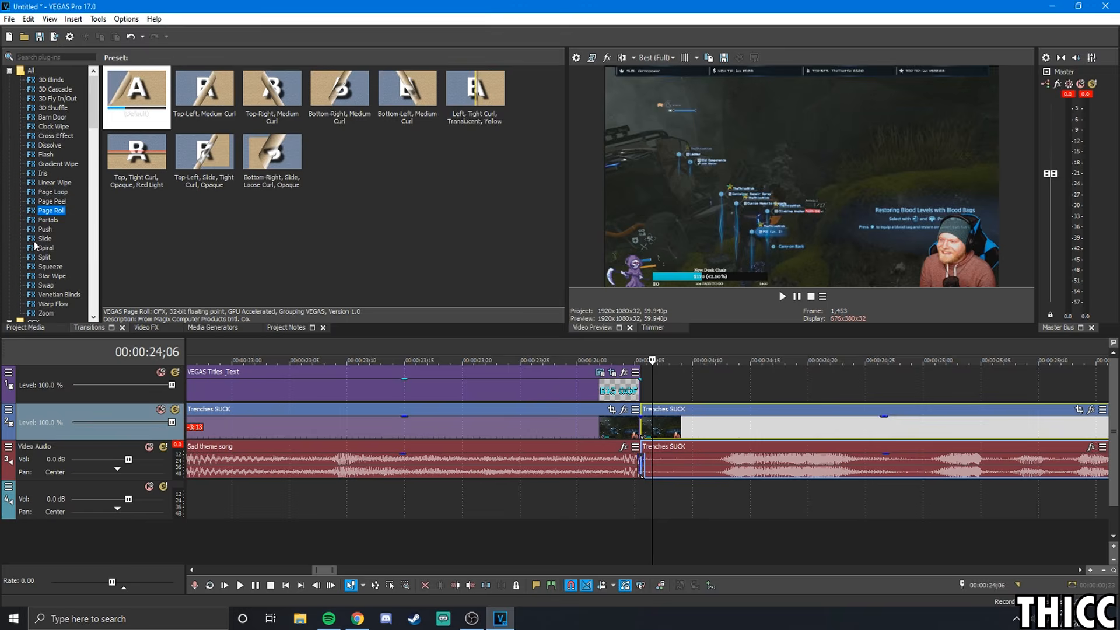
Apply the Gradient Wipe transition's Soft Noise preset at the video cut where the sad theme song ends
click(59, 117)
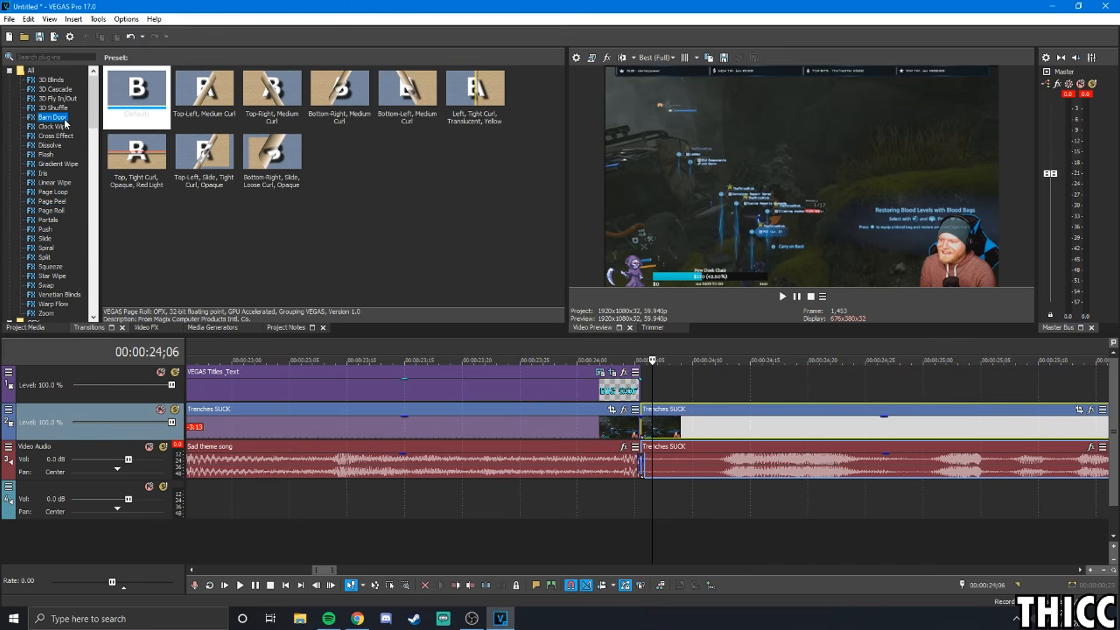
click(59, 164)
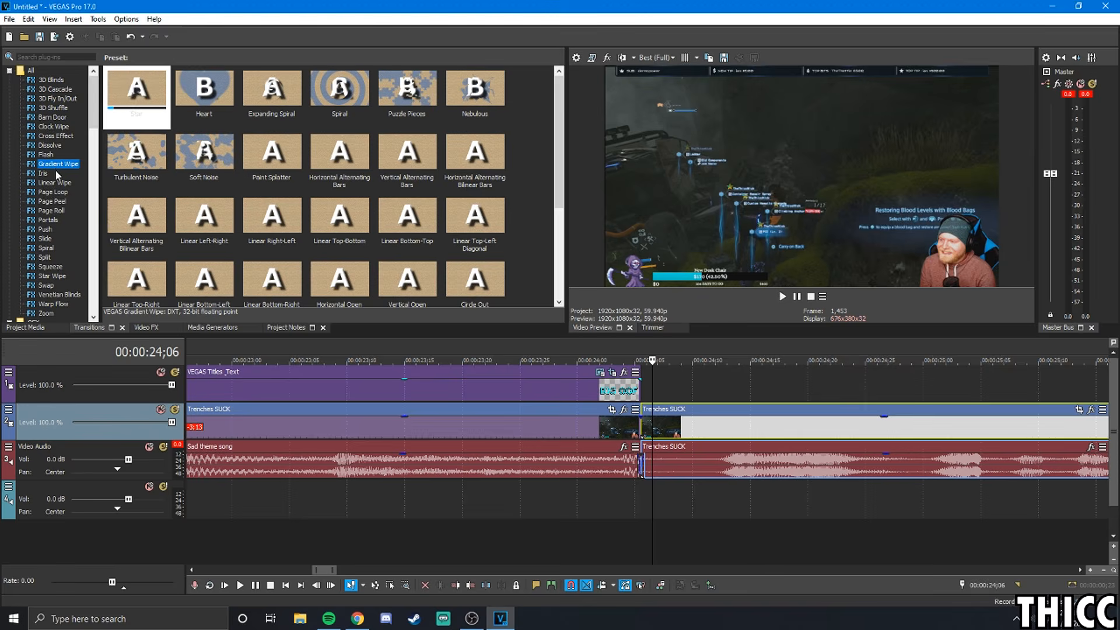
click(209, 154)
drag(209, 154, 642, 435)
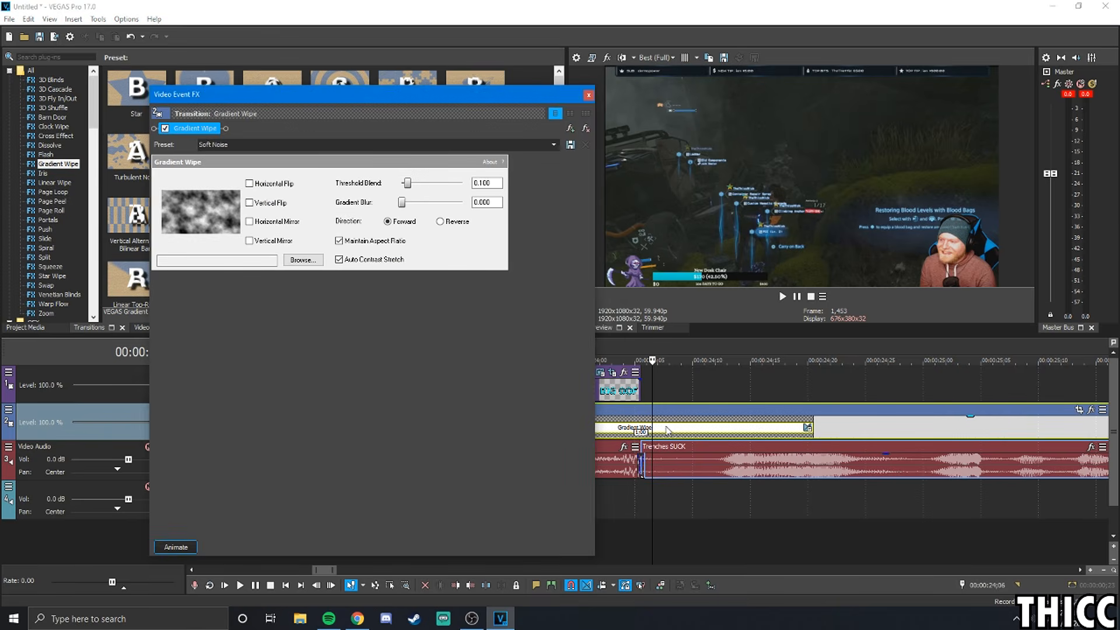
Close the transition's settings, extend the Gradient Wipe's start to about 00:00:23;18, and trim the title's end to about the same point
drag(568, 97, 432, 100)
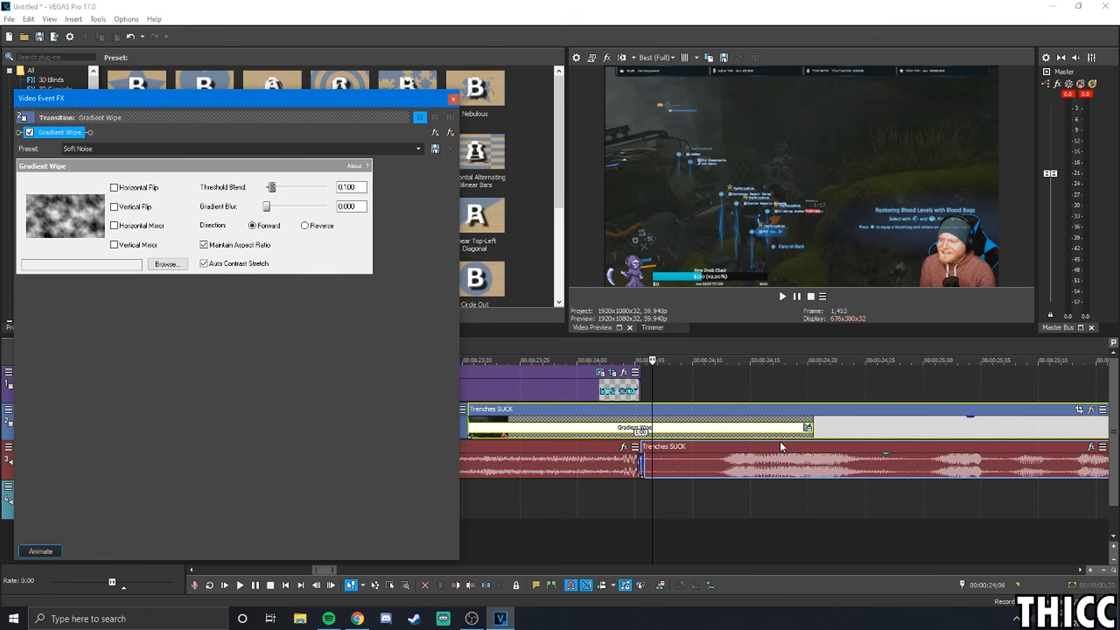
drag(204, 111, 363, 96)
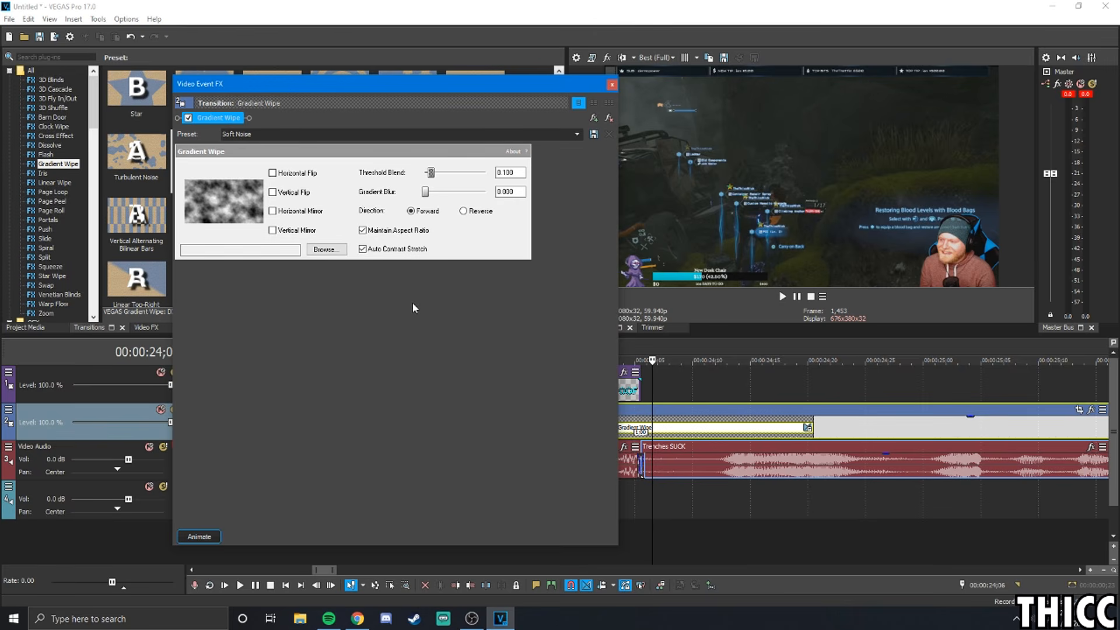
click(612, 85)
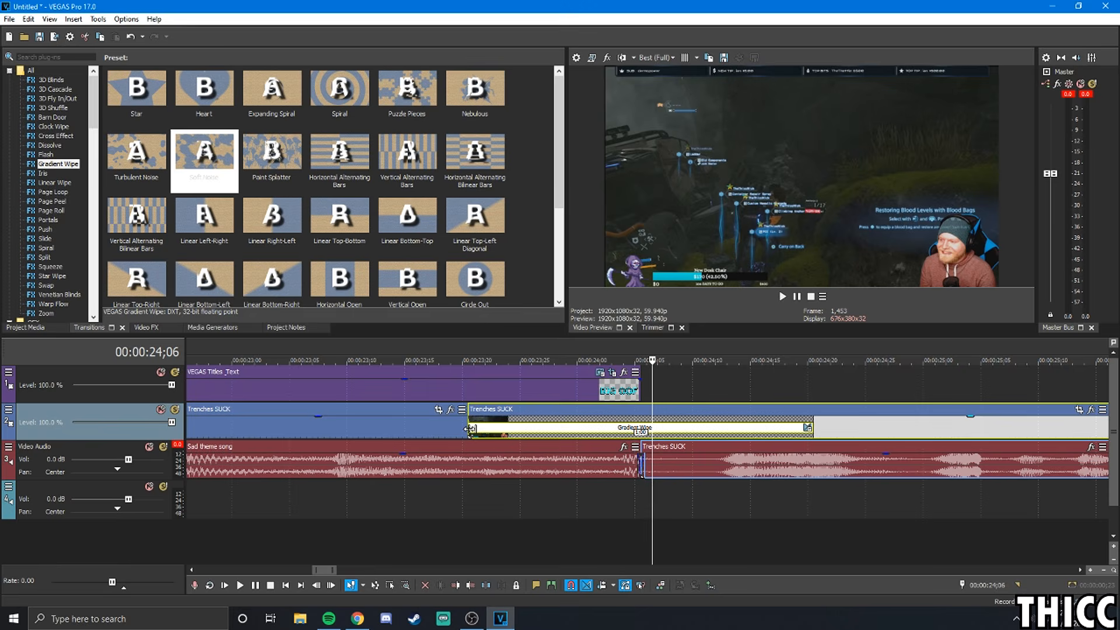
drag(468, 420, 439, 424)
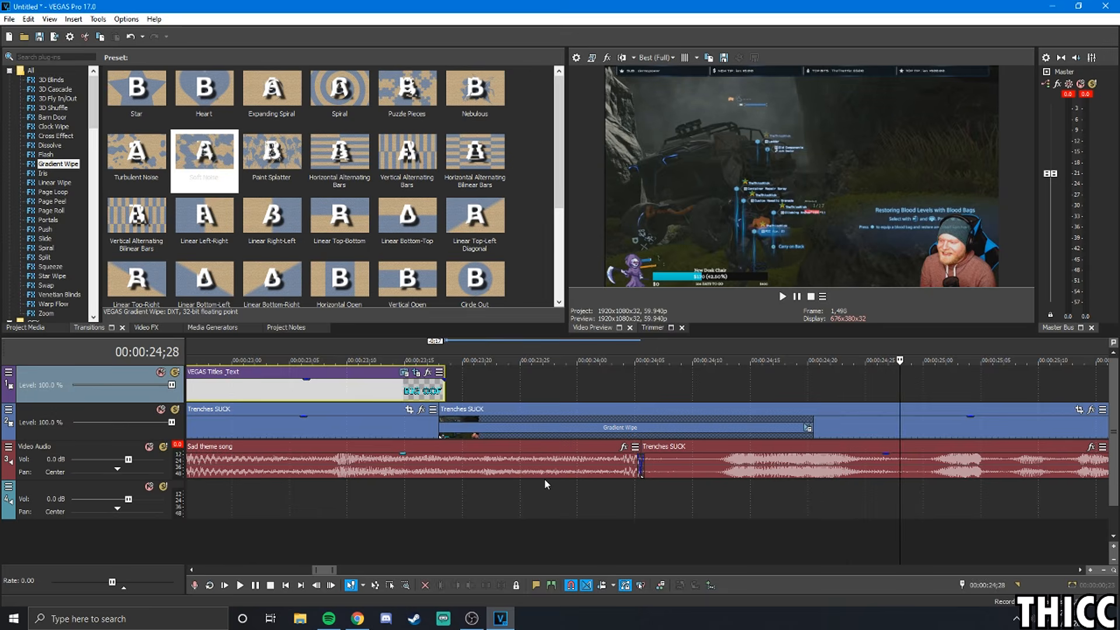
Step through the Gradient Wipe frame by frame, back to its start at 00:00:23;18 and forward to 00:00:24;11
key(Left)
key(Left)
key(Left)
key(Left)
key(Left)
key(Left)
key(Left)
key(Left)
key(Left)
key(Left)
key(Left)
key(Left)
key(Left)
key(Left)
key(Left)
key(Left)
key(Left)
key(Left)
key(Left)
key(Left)
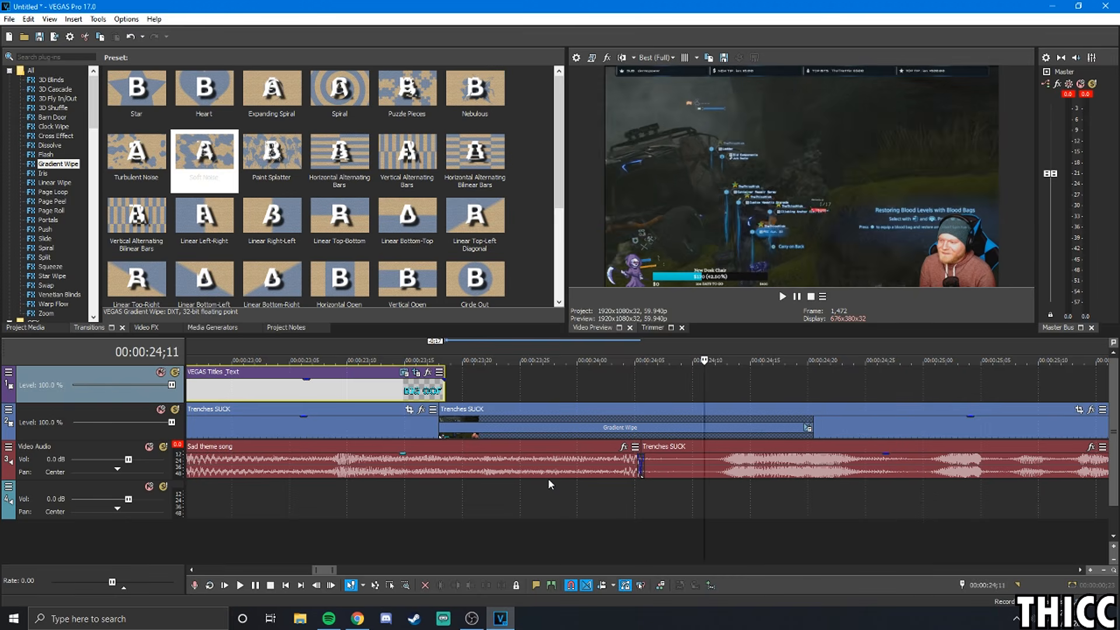
key(Left)
key(Left)
key(Left)
key(Left)
key(Left)
key(Left)
key(Left)
key(Left)
key(Left)
key(Left)
key(Left)
key(Left)
key(Left)
key(Left)
key(Left)
key(Left)
key(Left)
key(Left)
key(Left)
key(Left)
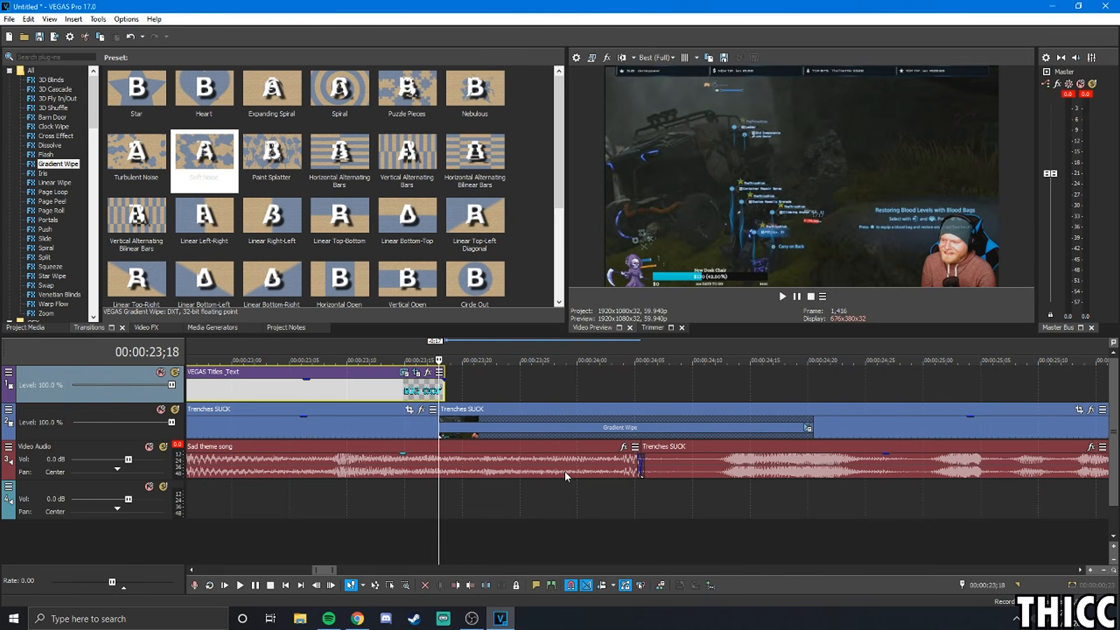
key(Right)
key(Right)
key(Right)
key(Right)
key(Right)
key(Right)
key(Right)
key(Right)
key(Right)
key(Right)
key(Right)
key(Right)
key(Right)
key(Right)
key(Right)
key(Right)
key(Right)
key(Right)
key(Right)
key(Right)
key(Right)
key(Right)
key(Right)
key(Right)
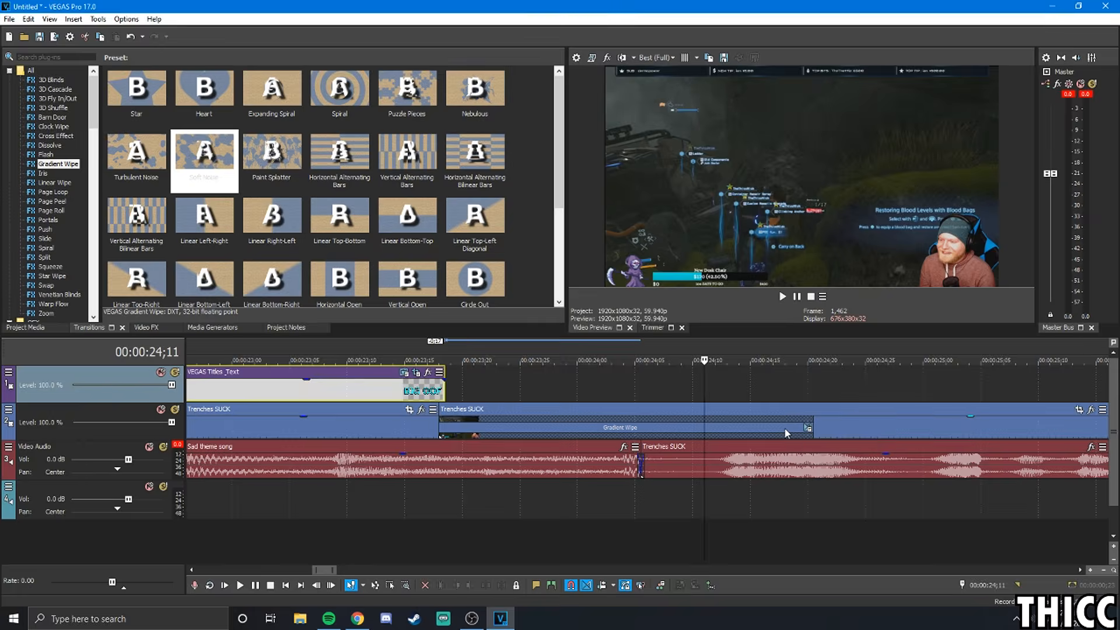
Remove the Gradient Wipe by pulling both edges of the overlap back until the two video clips only meet at 00:00:24;05
right_click(784, 430)
click(745, 437)
drag(812, 425, 628, 422)
click(624, 430)
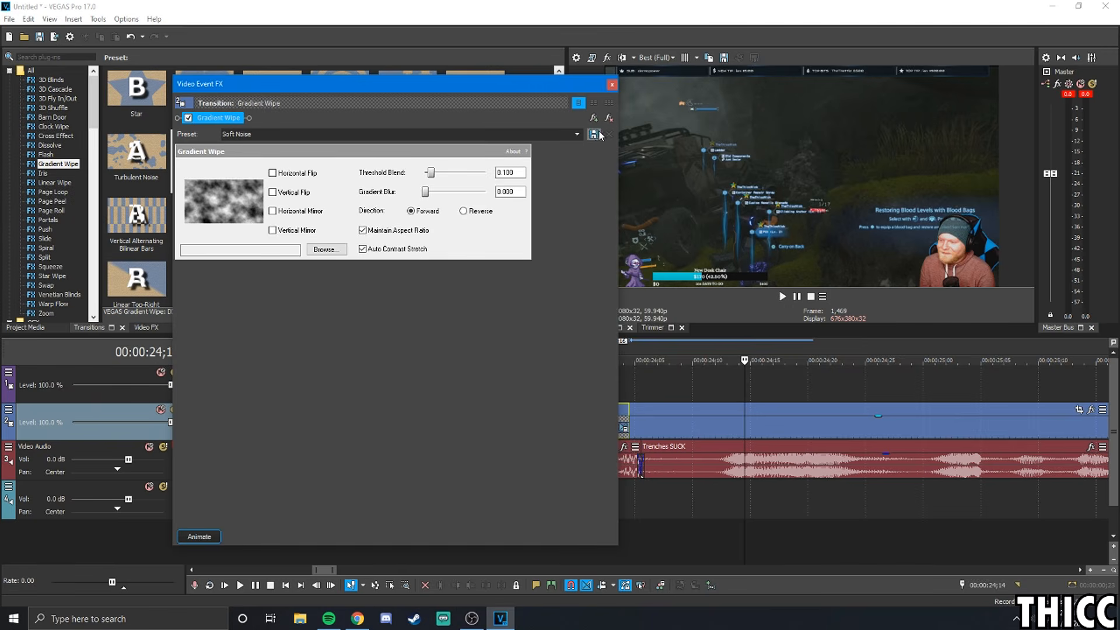
click(611, 84)
drag(438, 428, 631, 429)
click(635, 432)
Split the long Trenches SUCK clip at 00:00:38;01 and delete the section between the sad theme clip and that split
scroll(636, 470, down, 5)
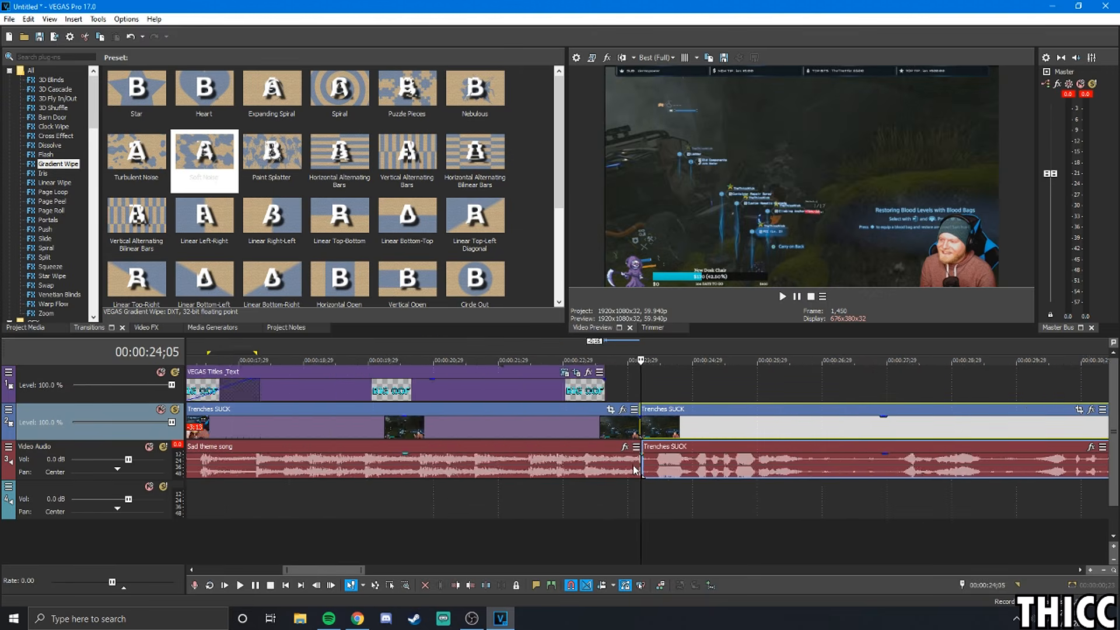
scroll(634, 470, down, 5)
click(599, 430)
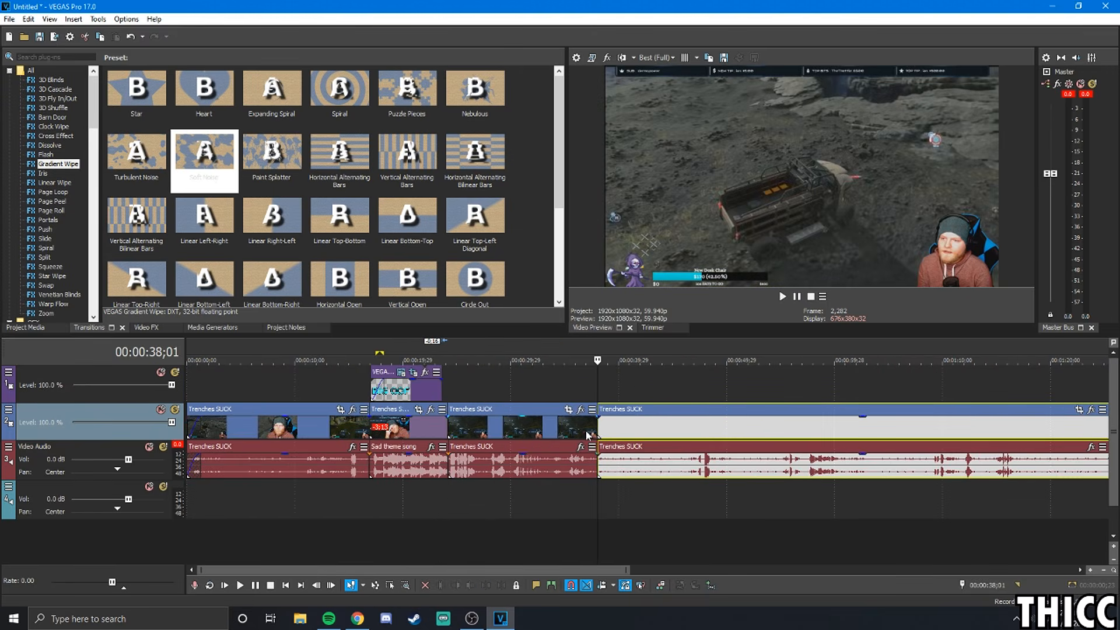
right_click(534, 431)
click(606, 295)
Slide the remaining Trenches SUCK clip back against the sad theme clip to close the gap
drag(641, 436, 492, 428)
click(442, 429)
scroll(443, 431, up, 5)
scroll(675, 453, up, 1)
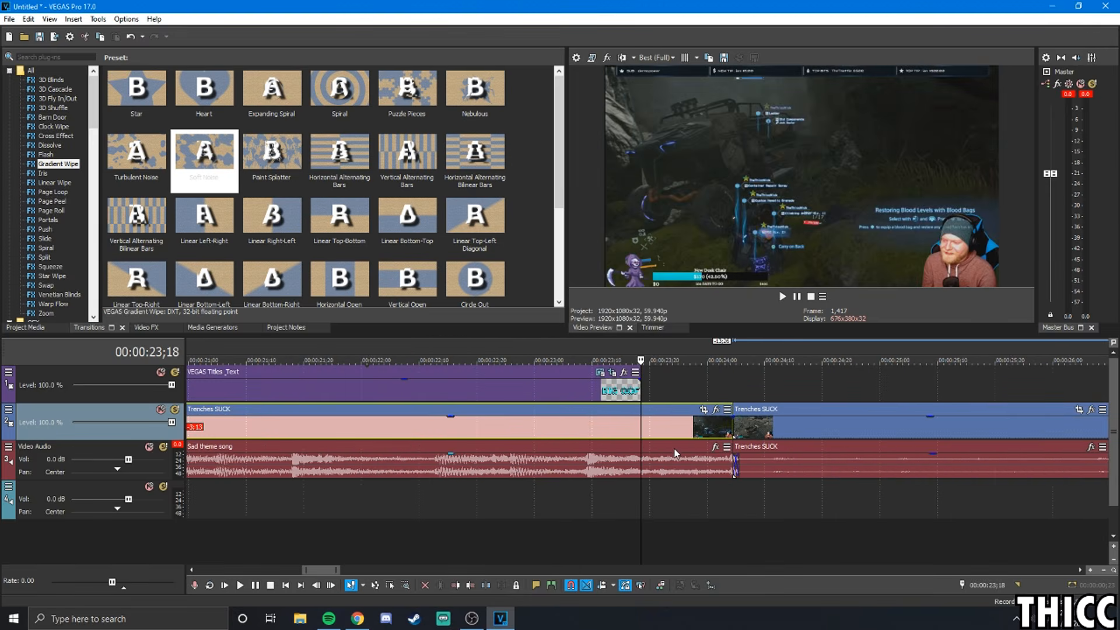
Play across the new cut from 00:00:23;29, and place the cursor just before it at 00:00:23;26
click(702, 429)
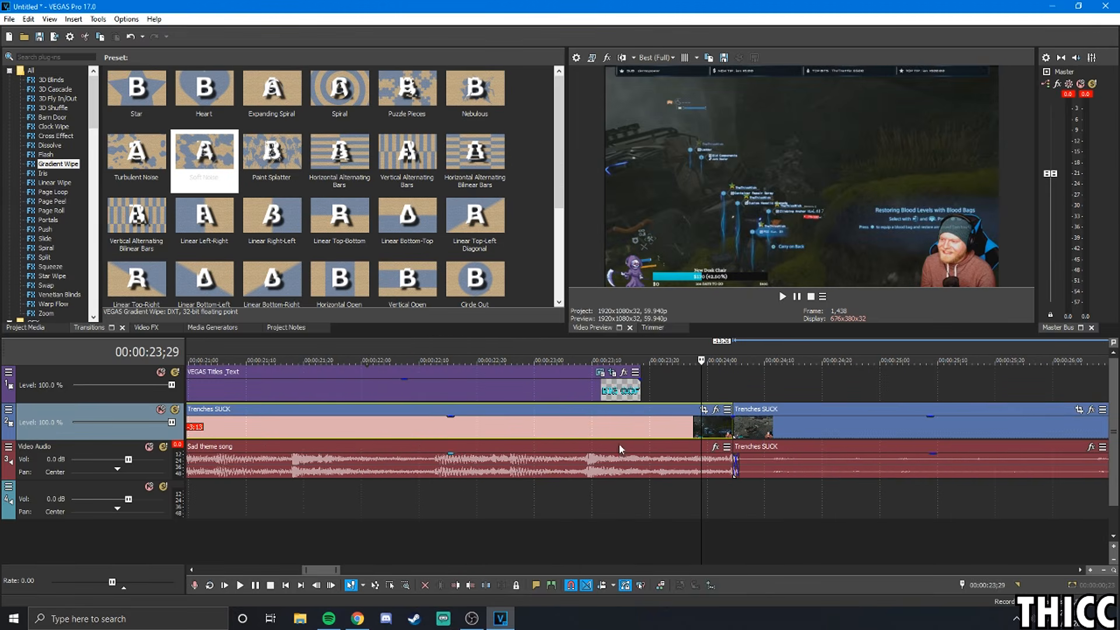
click(254, 586)
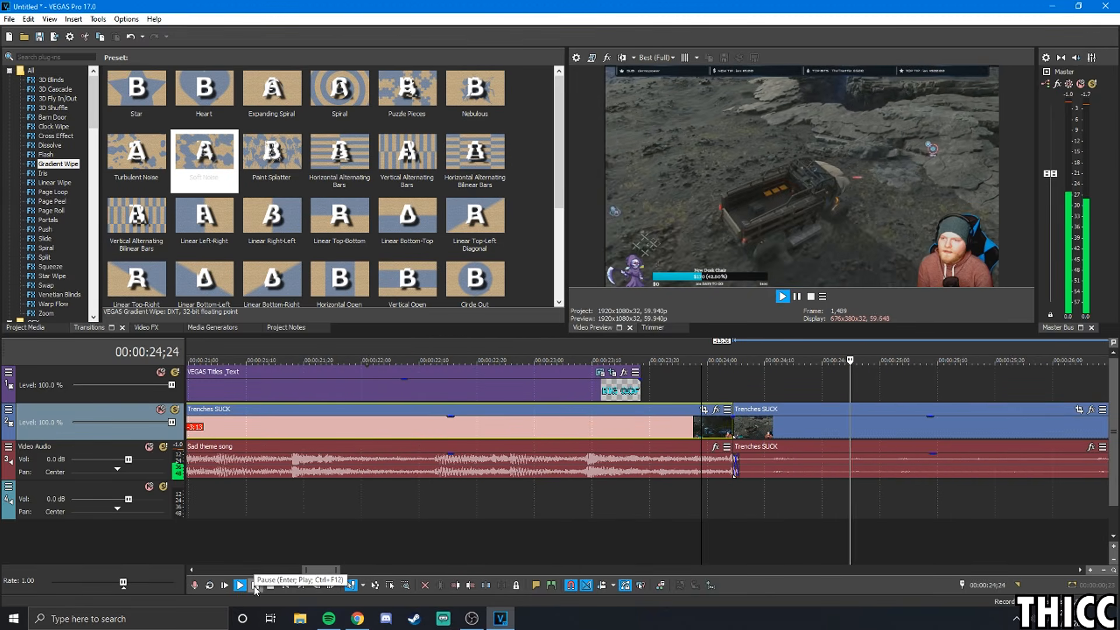
click(687, 437)
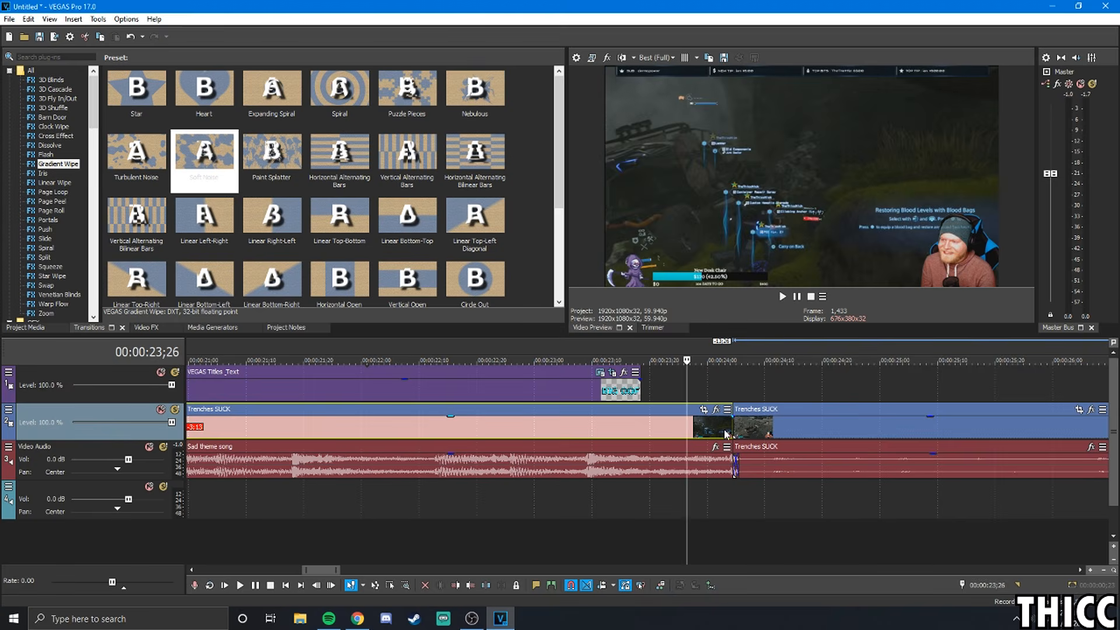
Apply the Gradient Wipe Soft Noise preset at the new cut, close its settings, and play the transition from 00:00:23;19
drag(209, 155, 731, 423)
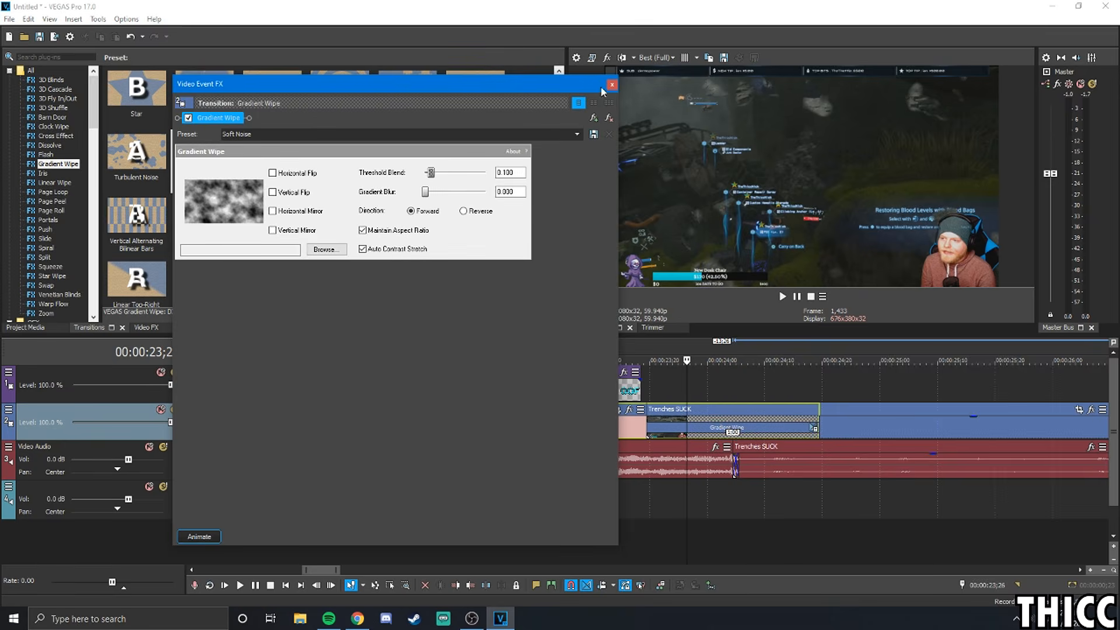
click(611, 85)
click(649, 433)
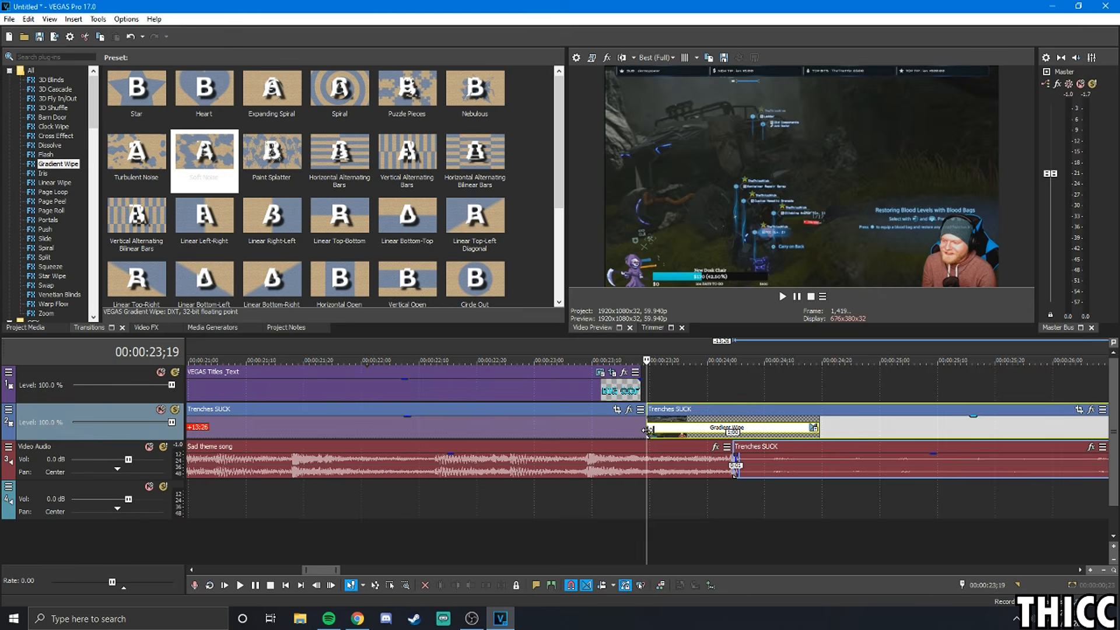
key(space)
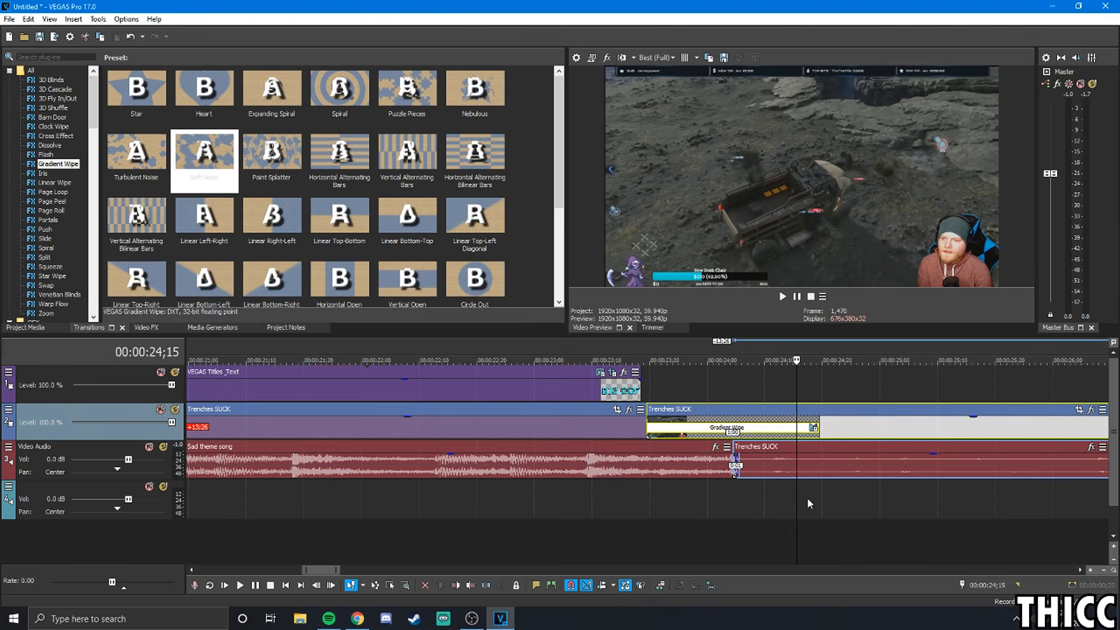
Play the Gradient Wipe transition from its start and park the cursor at points inside it to inspect the blend
click(648, 426)
click(240, 585)
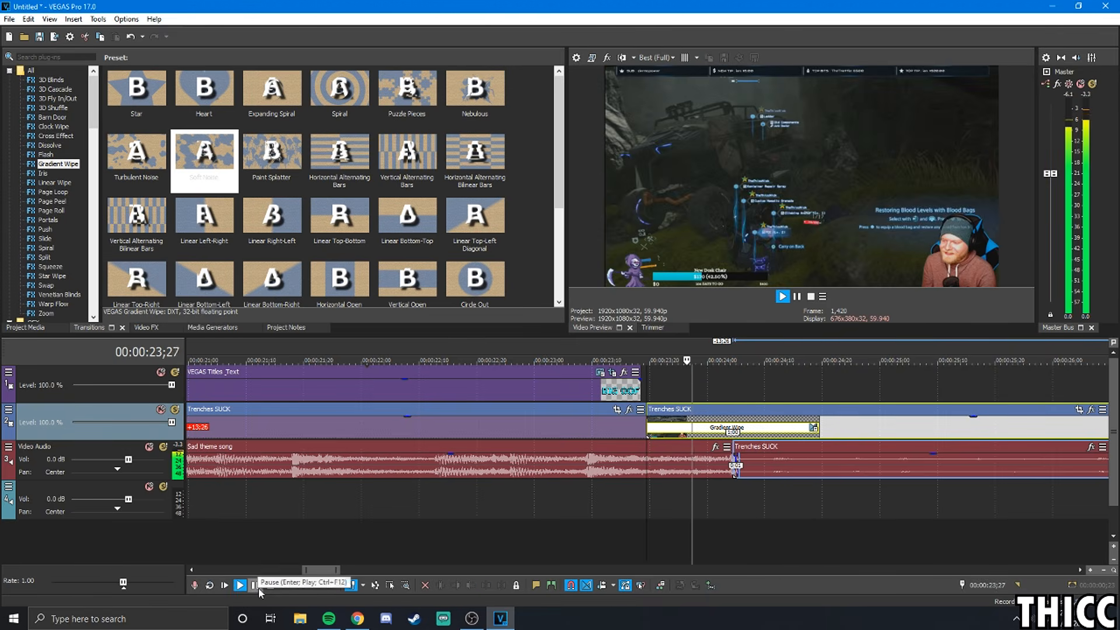
click(712, 427)
click(739, 427)
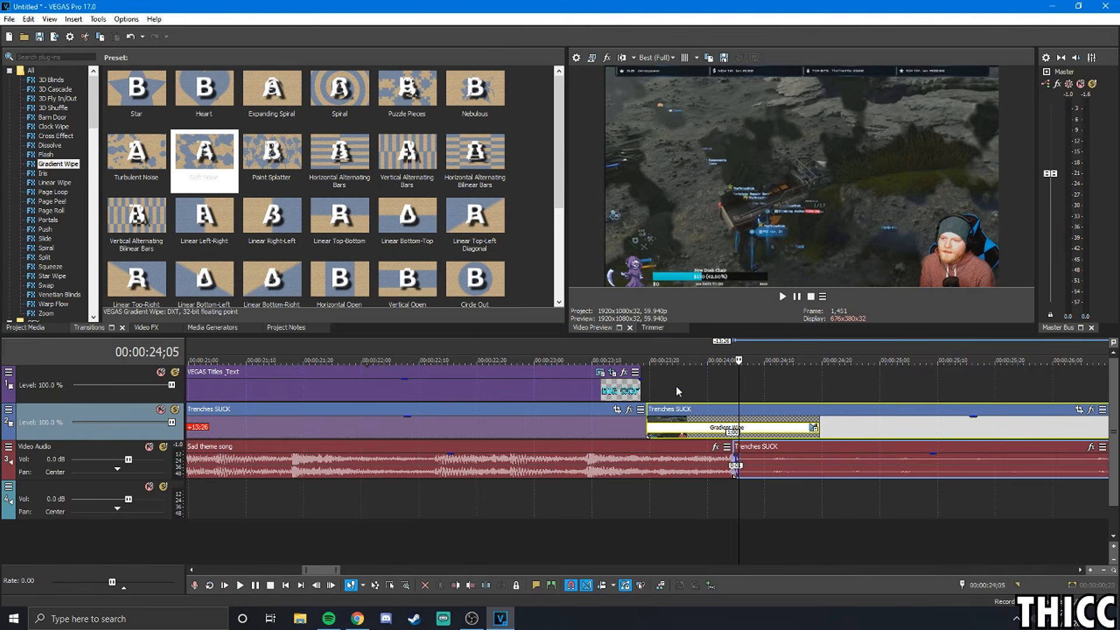
Step frame by frame through the Gradient Wipe transition from 00:00:24;01 to examine how the two clips mix
click(705, 430)
key(Right)
key(Right)
key(Right)
key(Right)
key(Right)
key(Right)
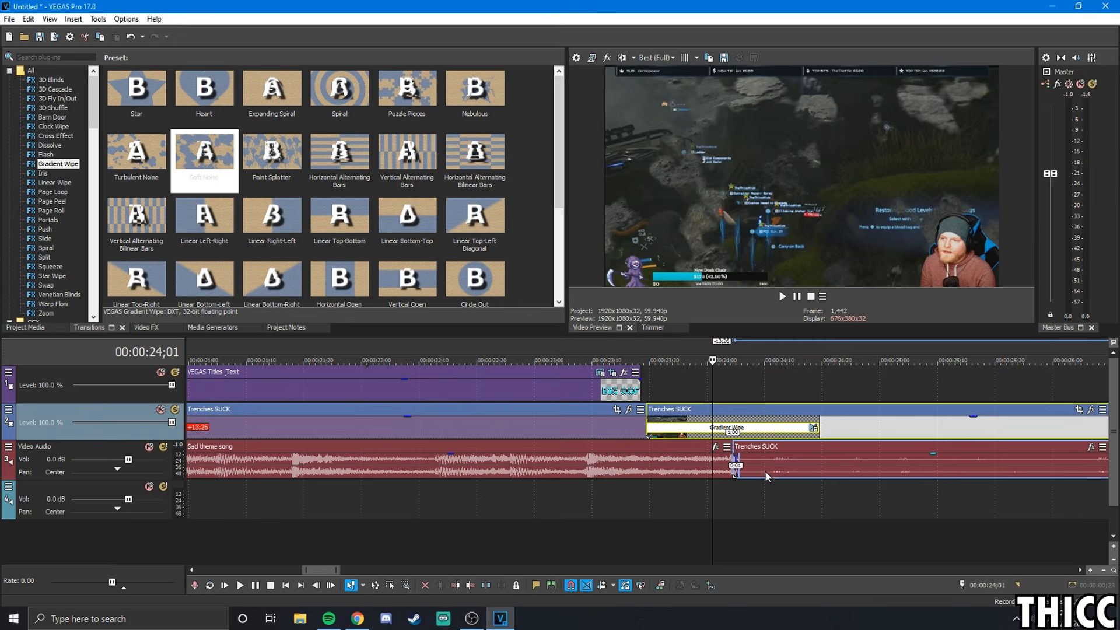
key(Right)
key(Right)
key(Right)
key(Right)
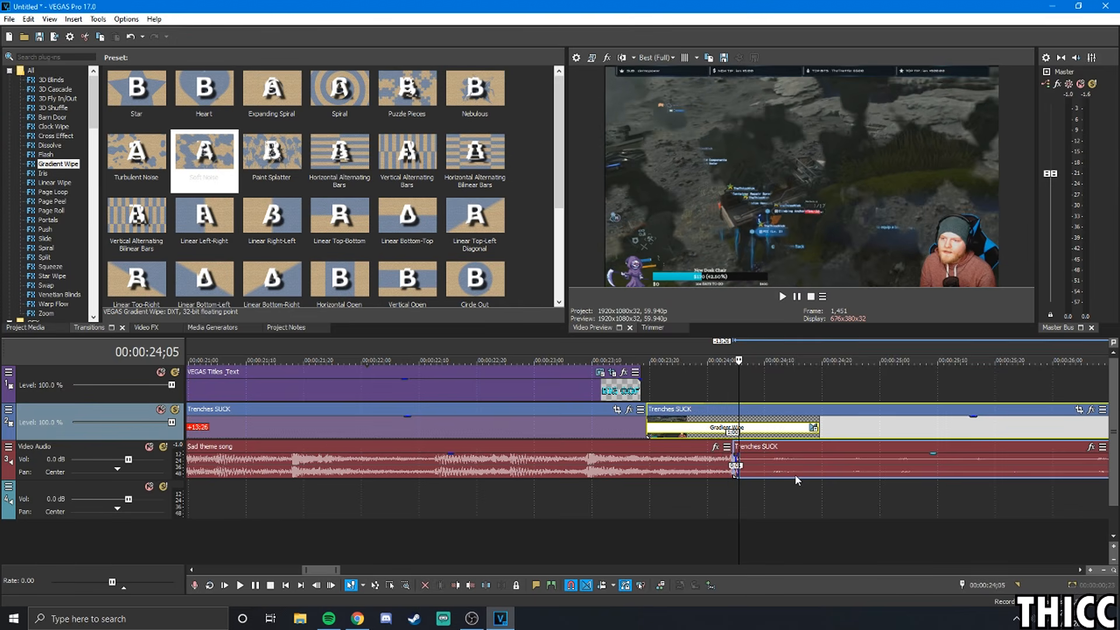
key(Right)
key(Right)
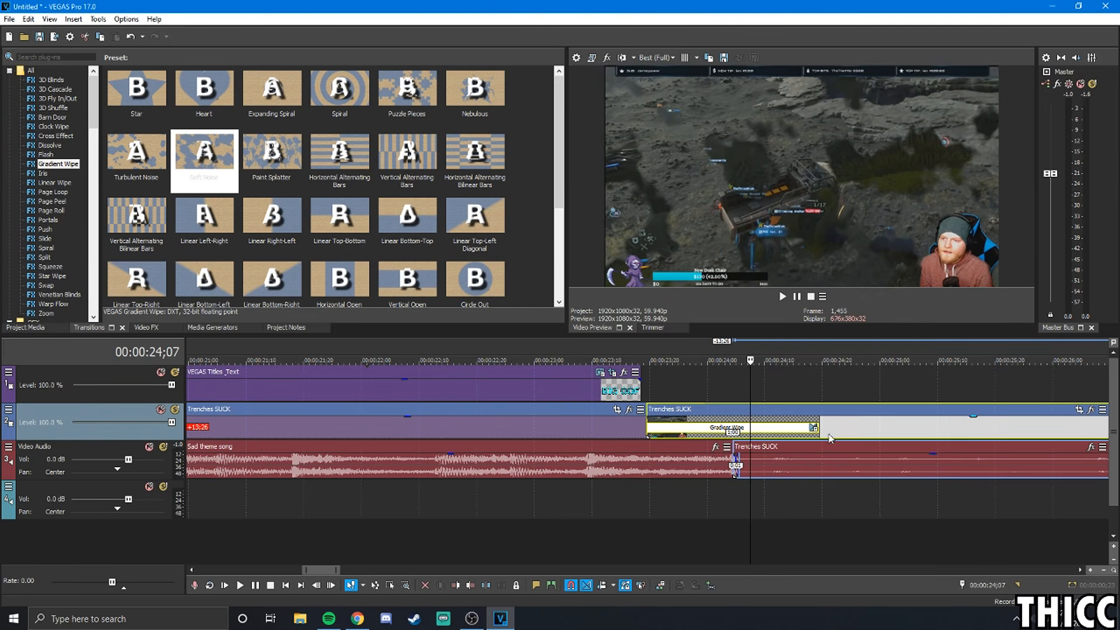
mouse_move(646, 431)
mouse_down()
mouse_move(692, 430)
mouse_move(617, 428)
mouse_move(647, 428)
mouse_up()
Look through the list of video effects and view the presets of Pixelate and Mirror
scroll(415, 447, down, 4)
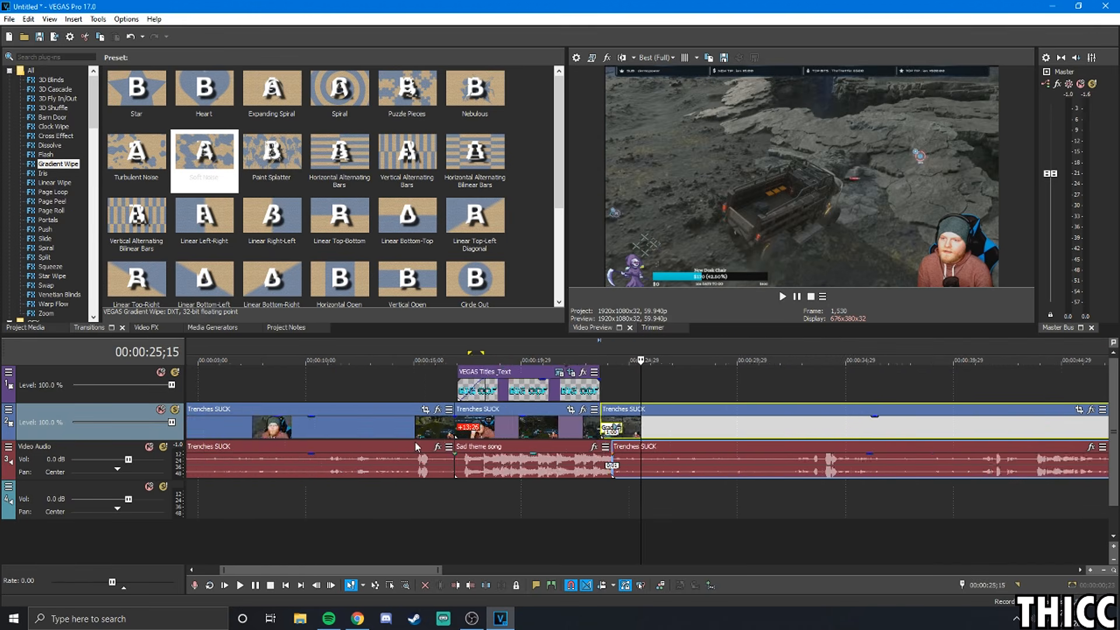
scroll(416, 447, down, 3)
click(169, 325)
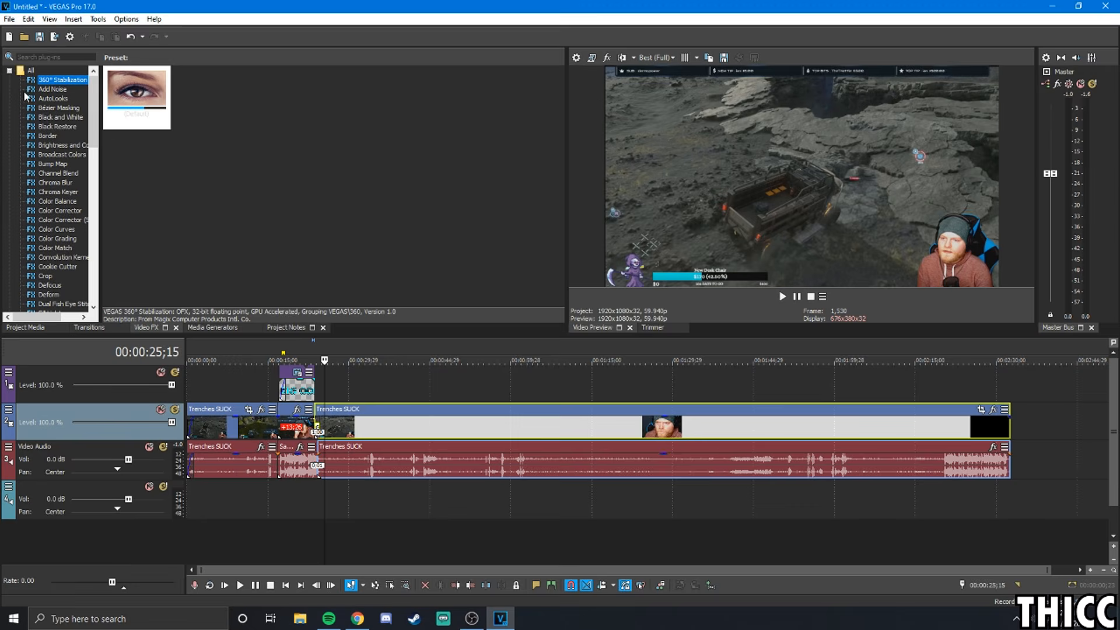
scroll(64, 178, down, 5)
scroll(67, 186, down, 3)
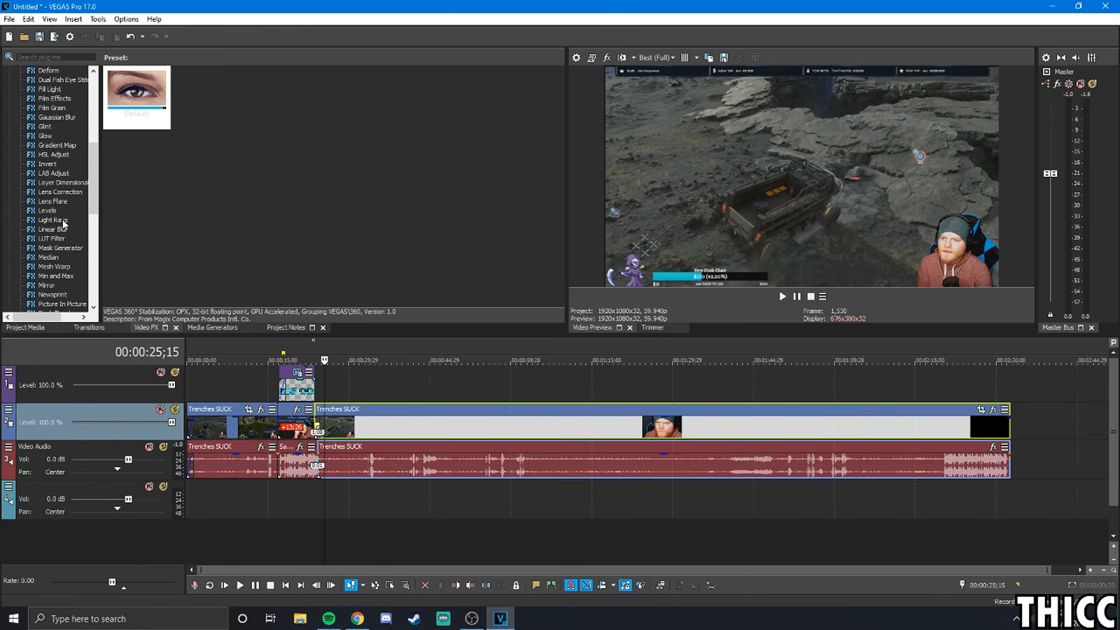
scroll(78, 244, down, 12)
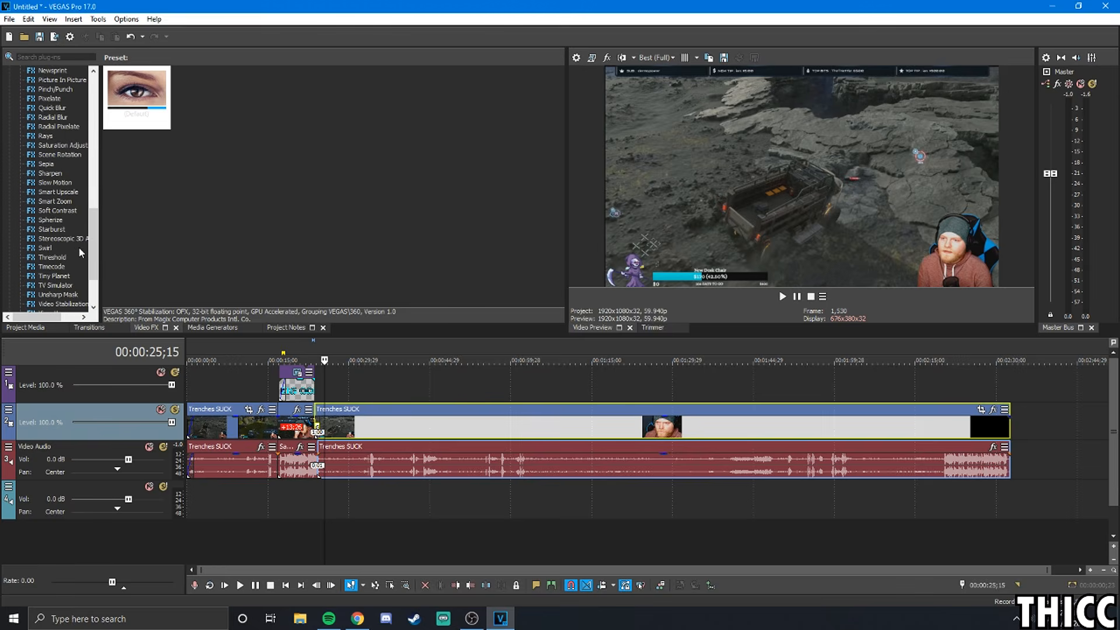
scroll(81, 198, up, 6)
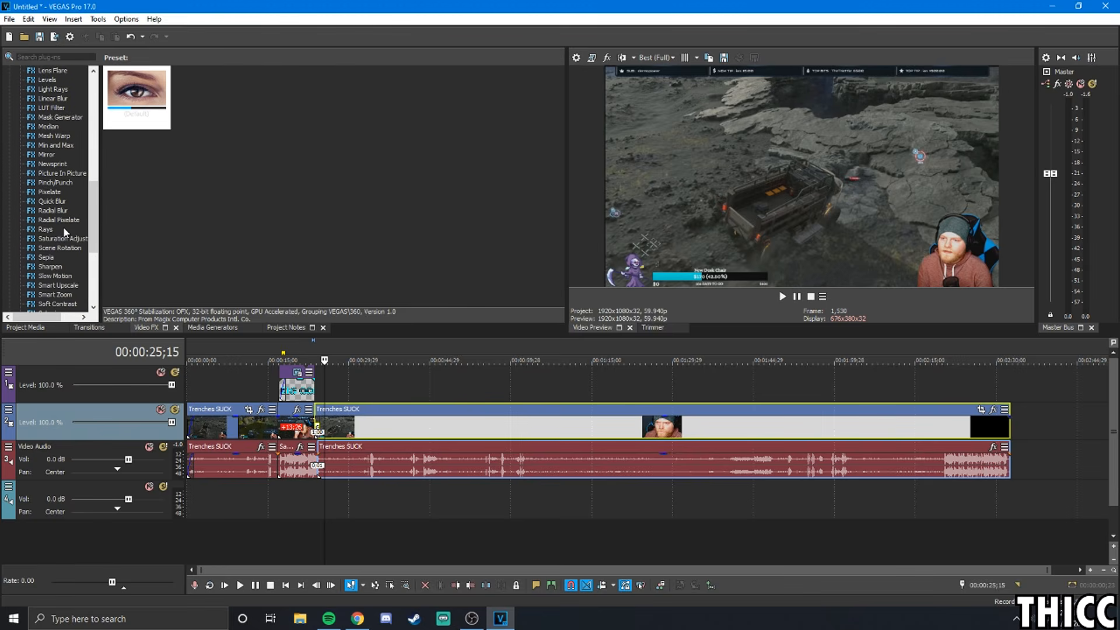
click(58, 211)
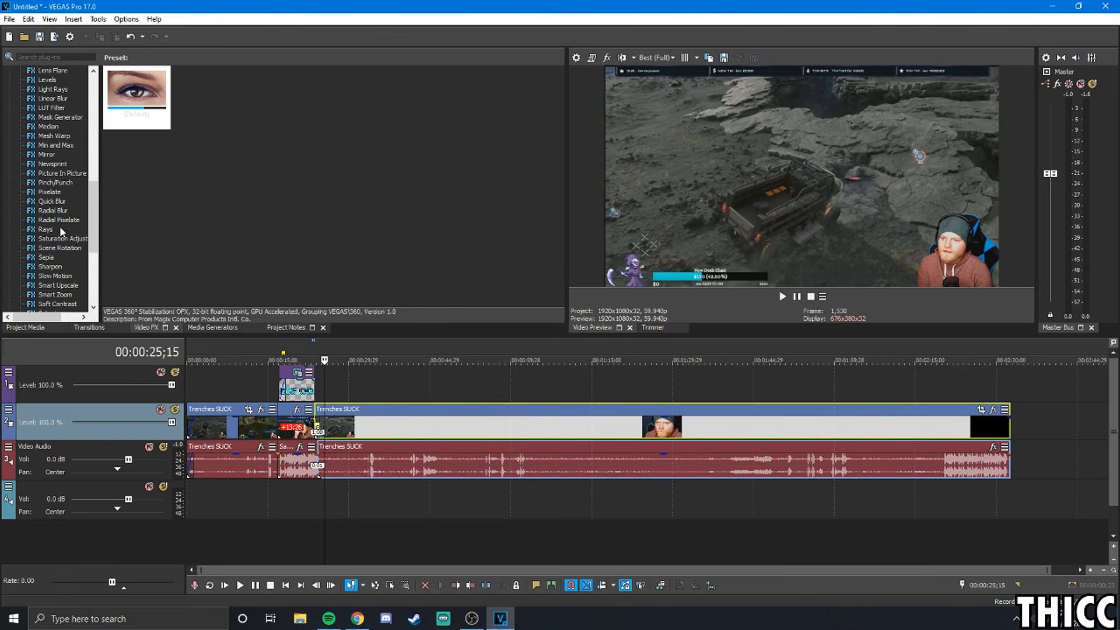
click(50, 193)
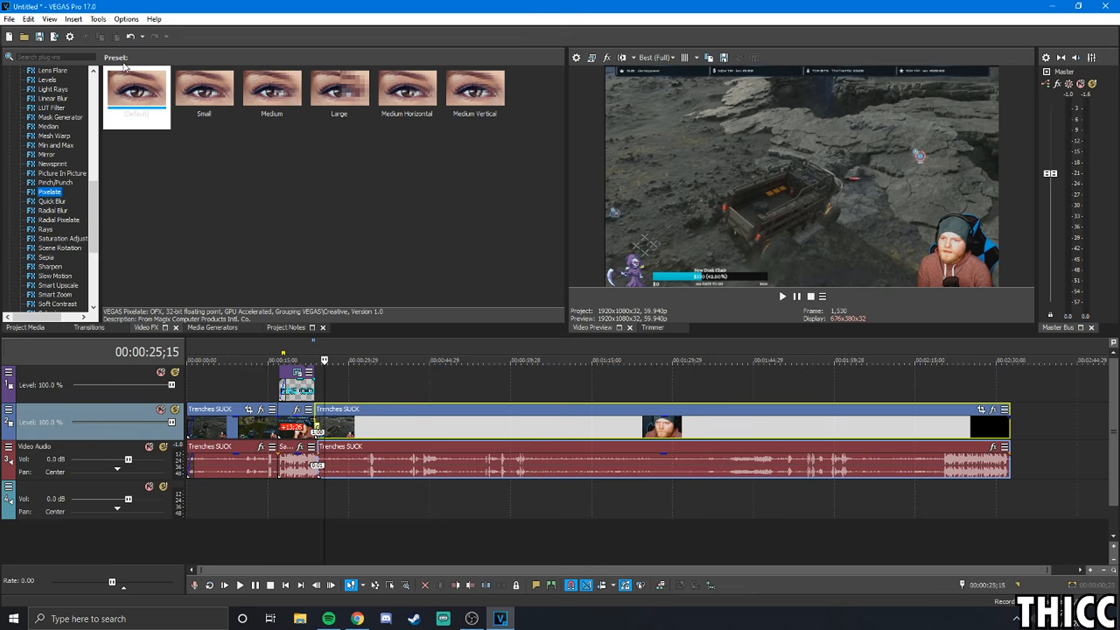
click(51, 164)
click(44, 155)
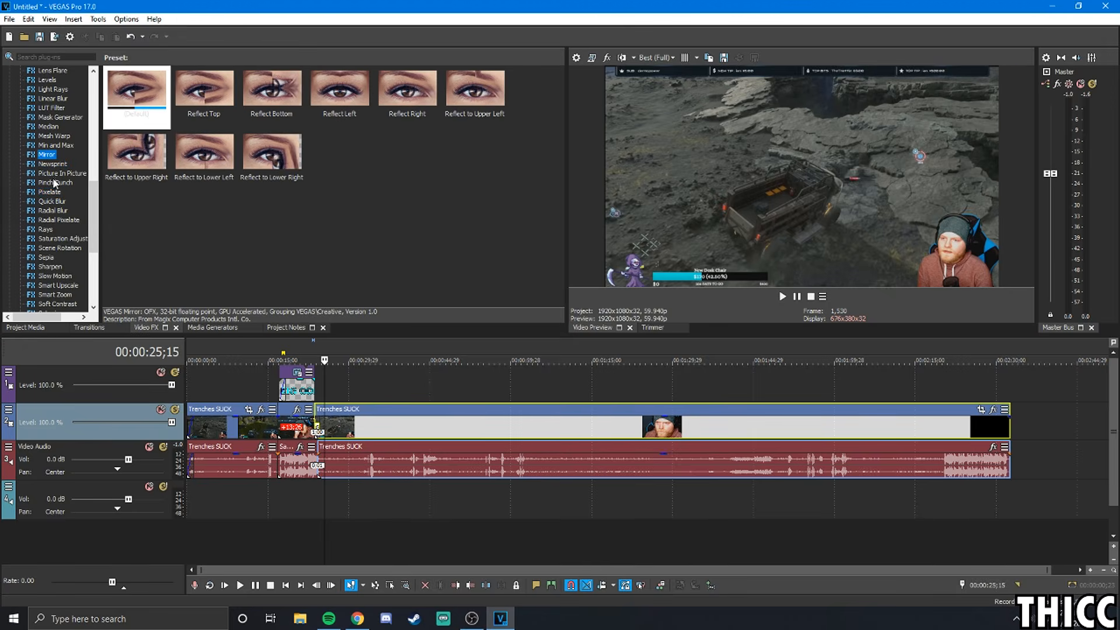
View the video effect presets for Bump Map, Chroma Blur, Color Curves and Color Balance
scroll(70, 234, up, 8)
scroll(74, 248, up, 4)
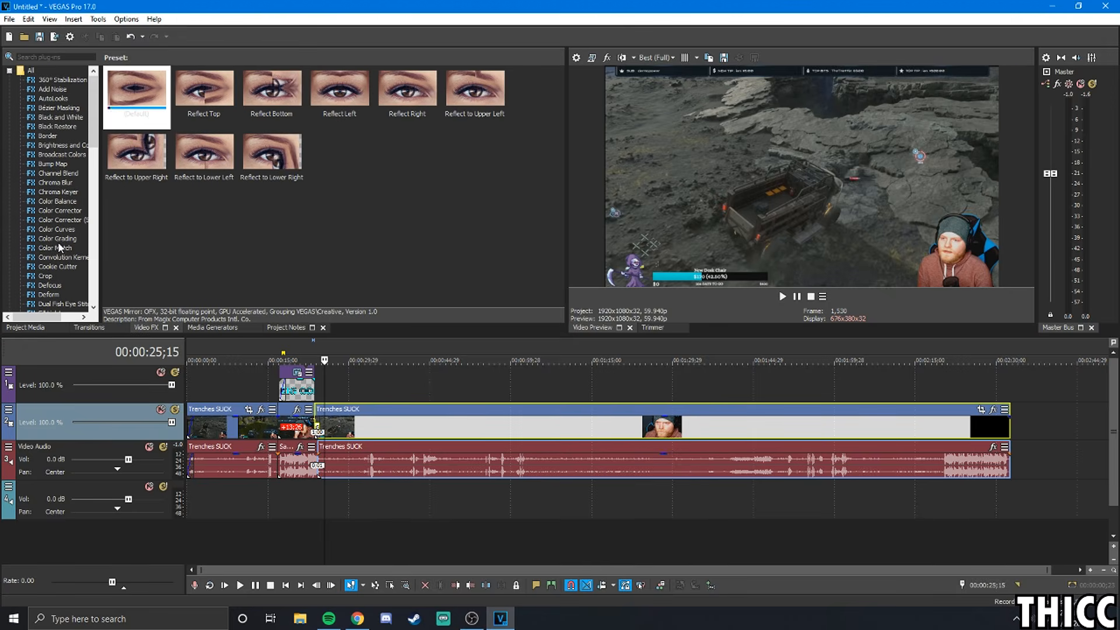
click(49, 165)
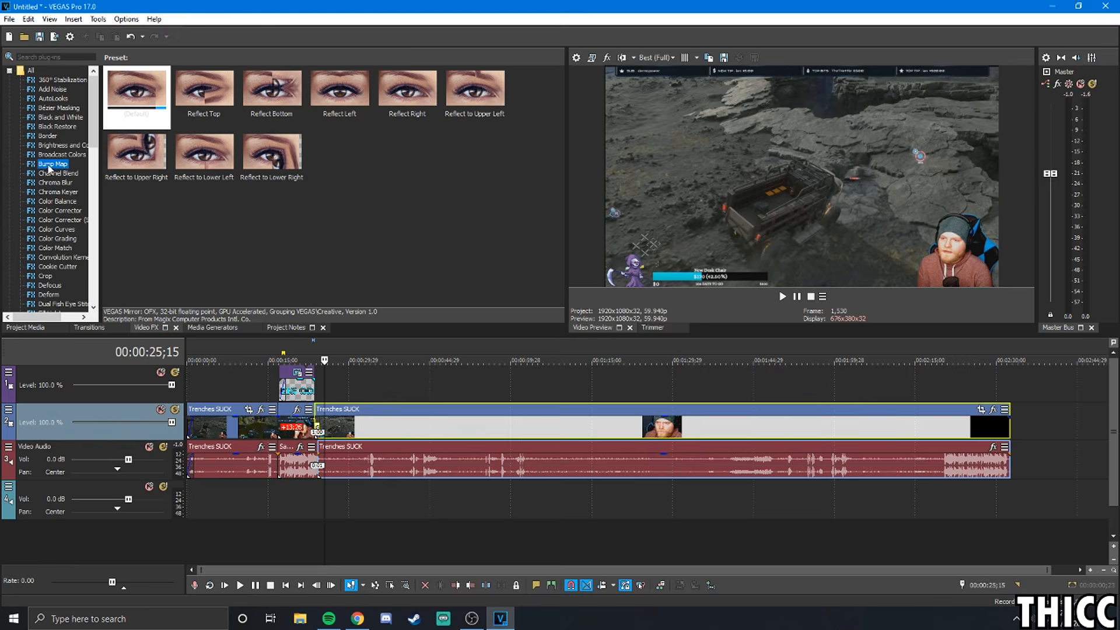
click(56, 184)
click(57, 230)
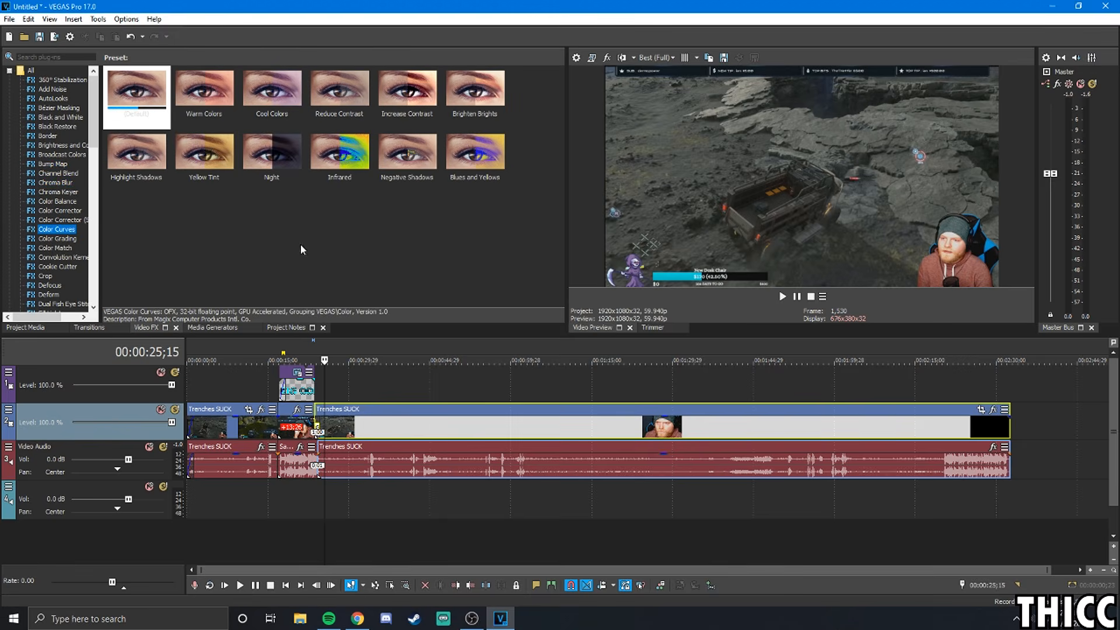
click(48, 203)
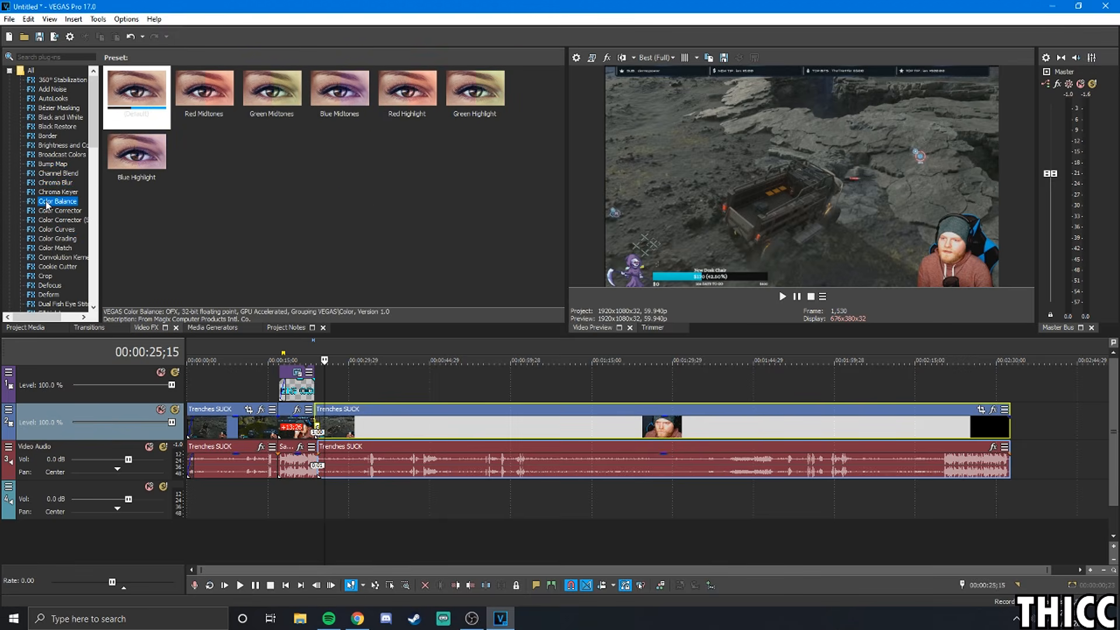
Split the last Trenches SUCK clip at 00:00:40;25 and again at 00:00:43;15 to isolate a short section
click(407, 422)
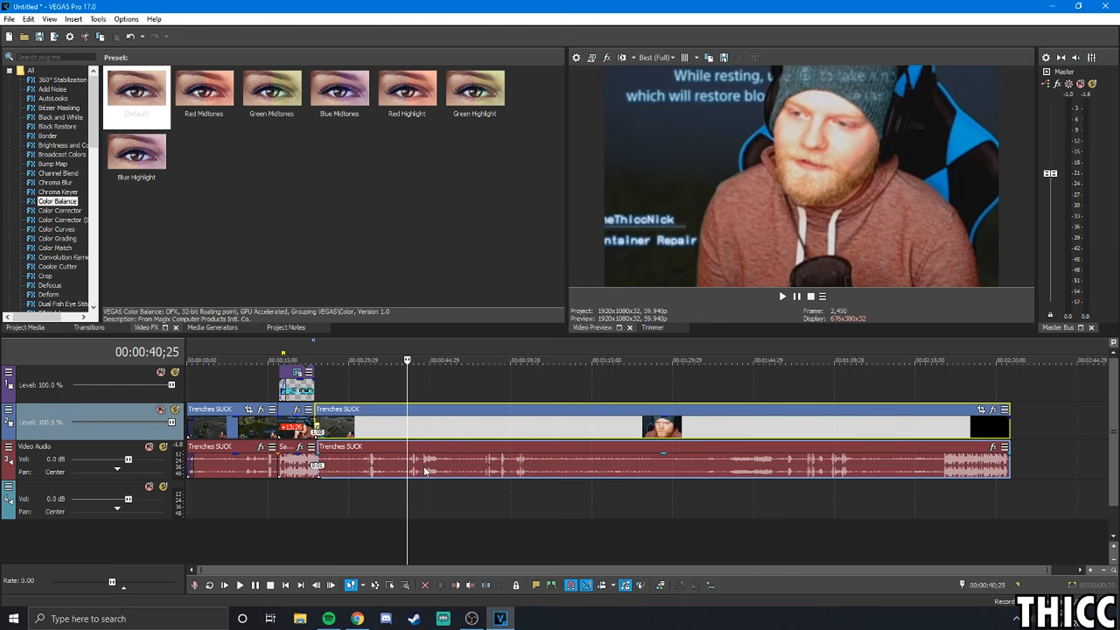
scroll(446, 499, up, 5)
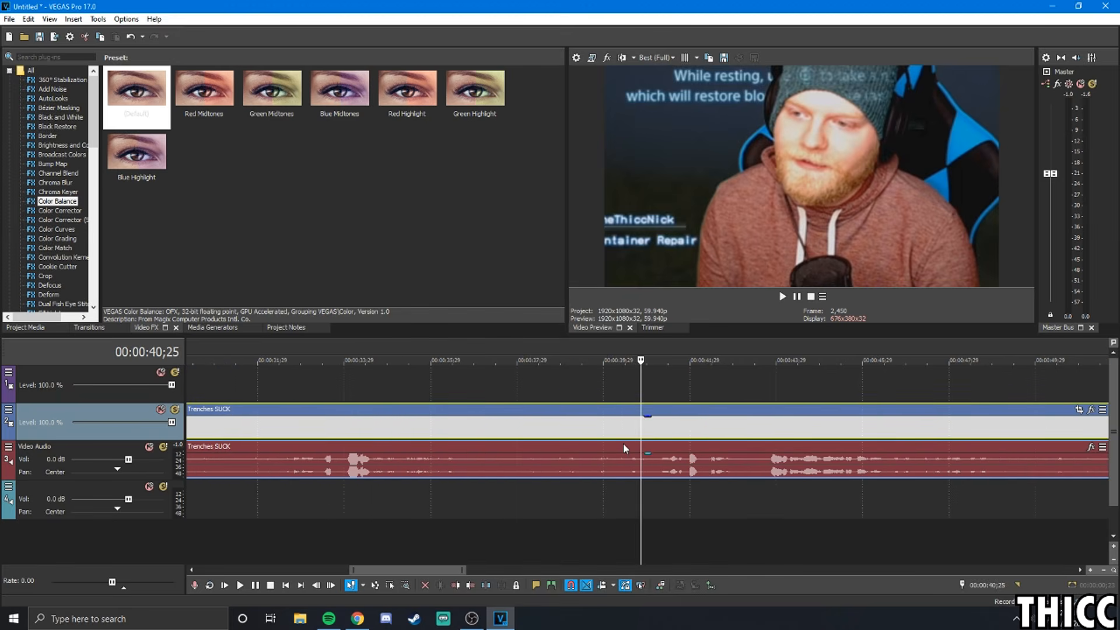
key(s)
click(756, 426)
key(s)
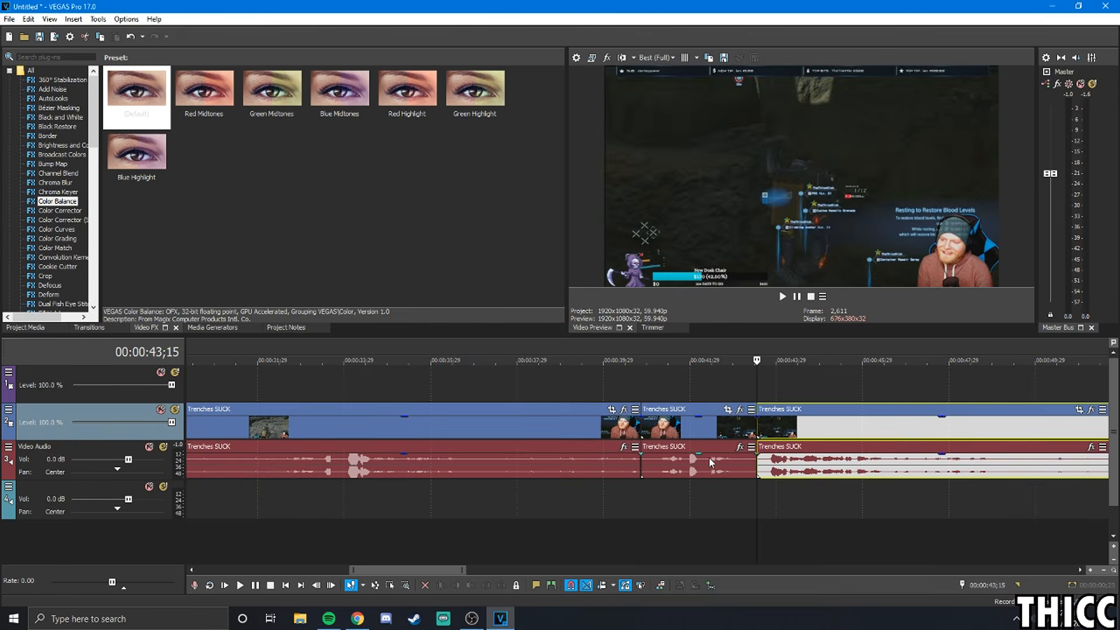
Open the event effects plug-in chooser for the short isolated section, review the available plug-ins, and close it without adding any
click(690, 439)
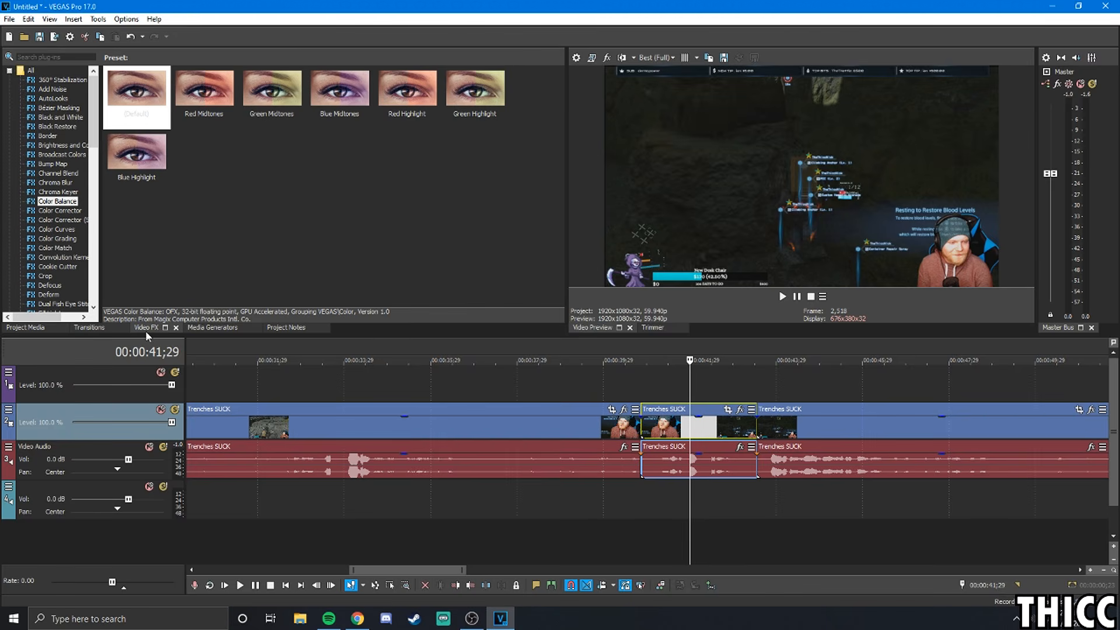
click(56, 127)
drag(158, 106, 705, 432)
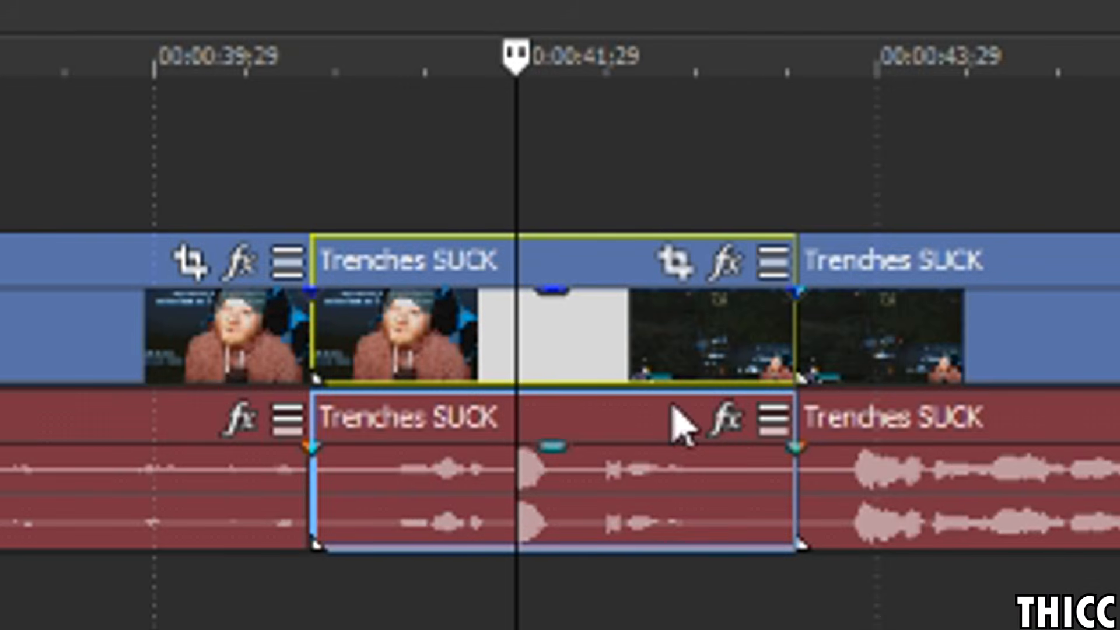
click(725, 269)
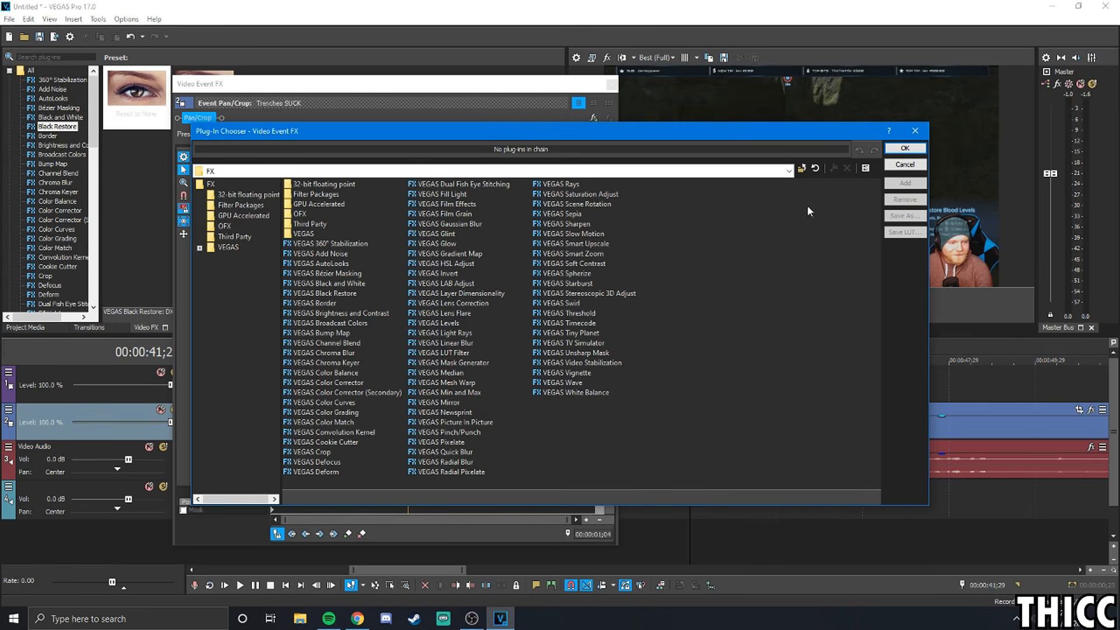
click(904, 165)
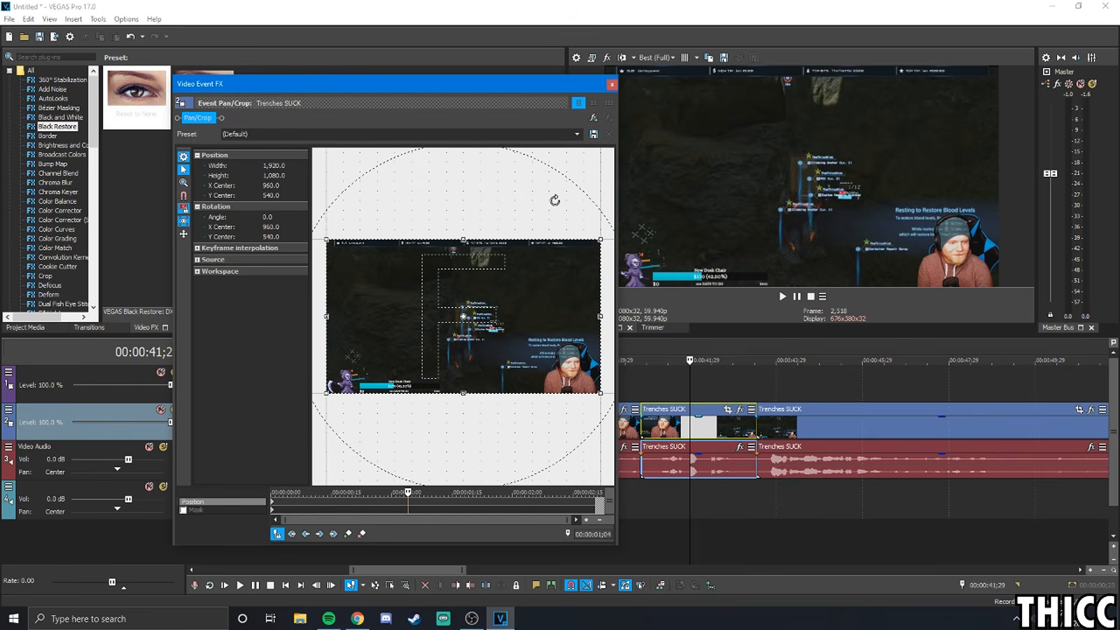
click(611, 86)
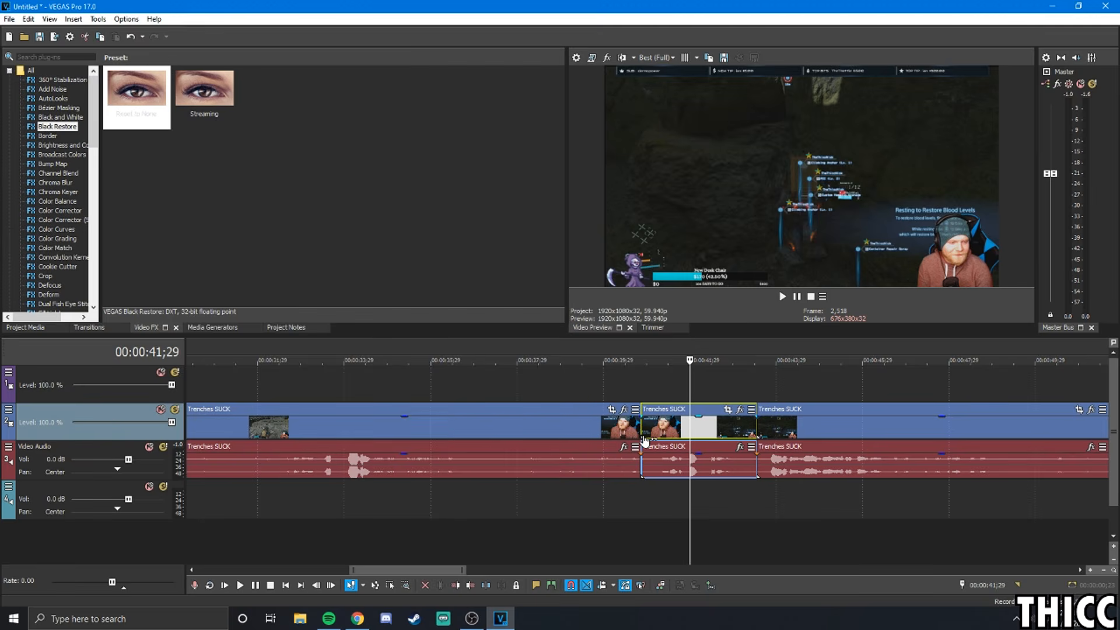
Apply the Color Corrector's Blue Midtones preset to the short isolated Trenches SUCK section
click(77, 144)
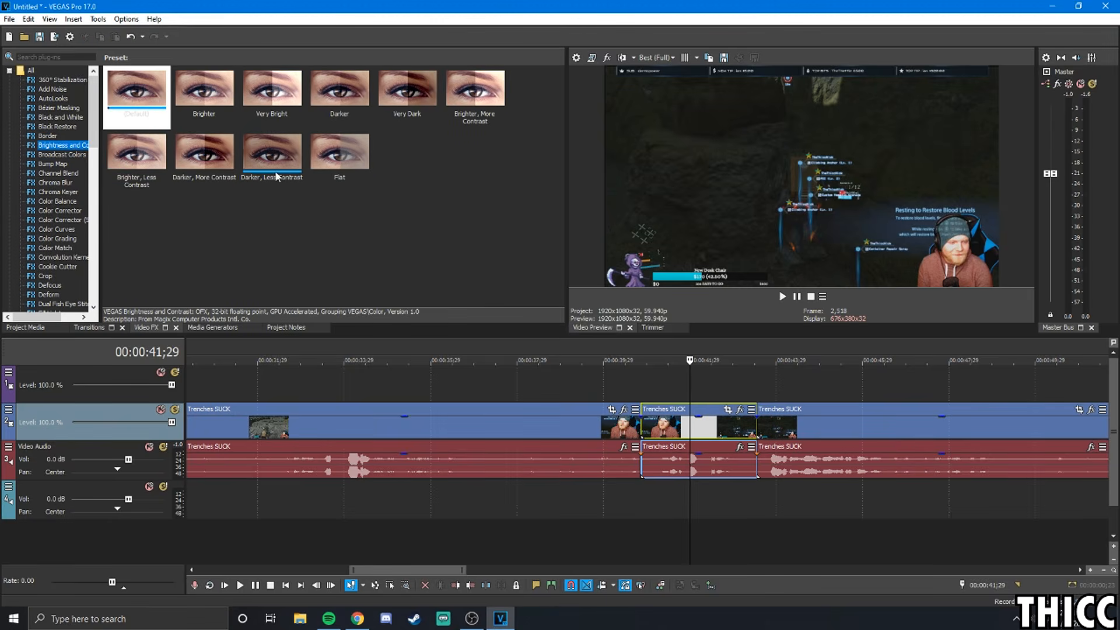
click(65, 164)
scroll(64, 214, down, 2)
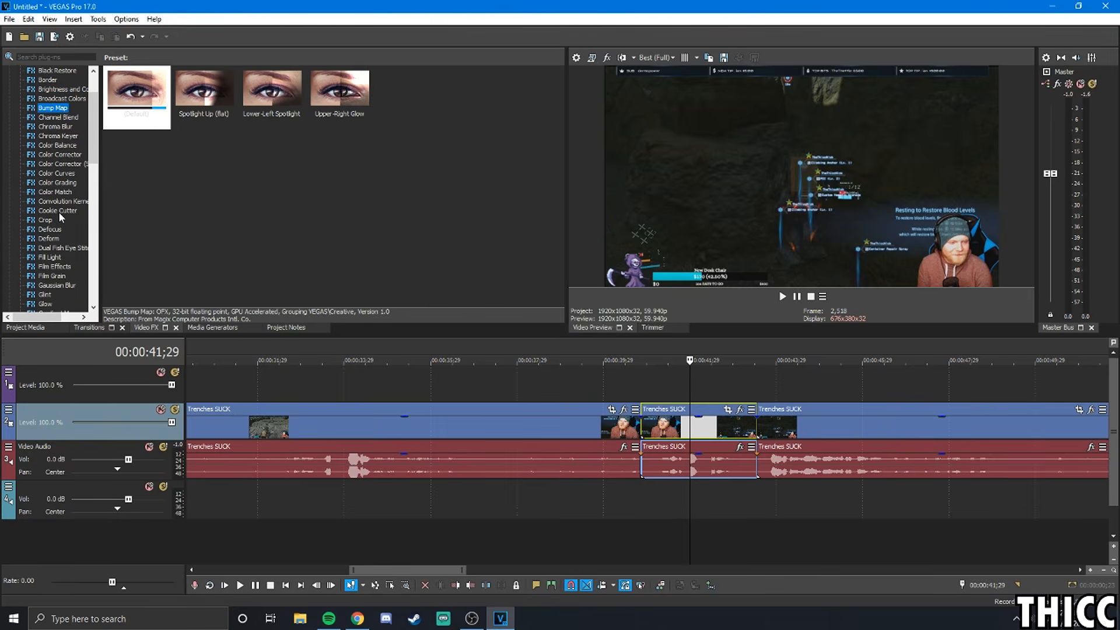
click(61, 154)
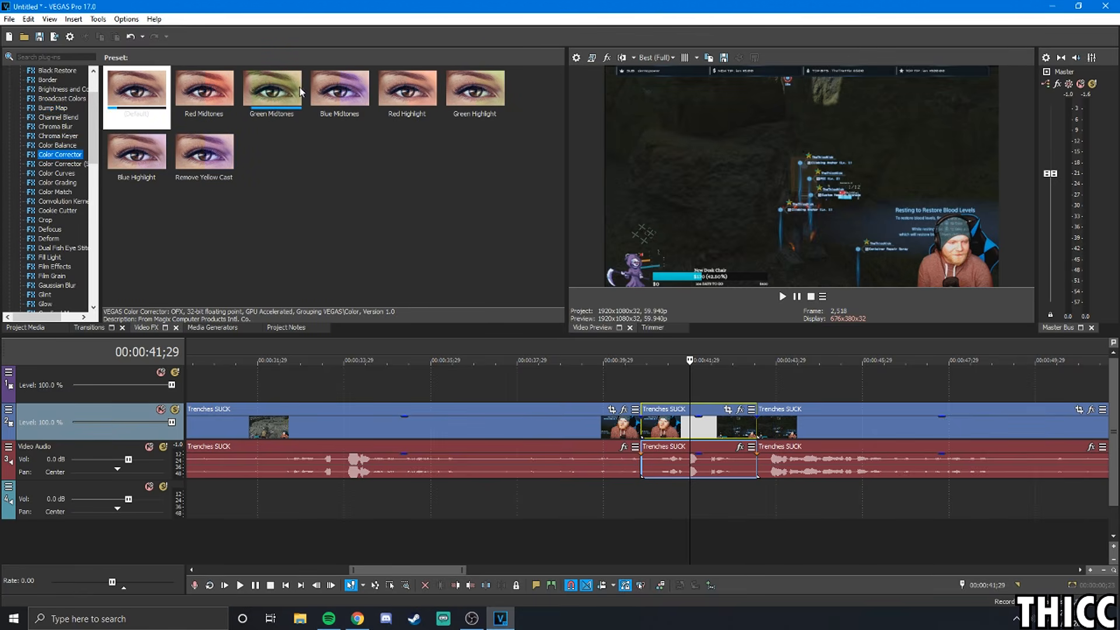
drag(343, 91, 690, 427)
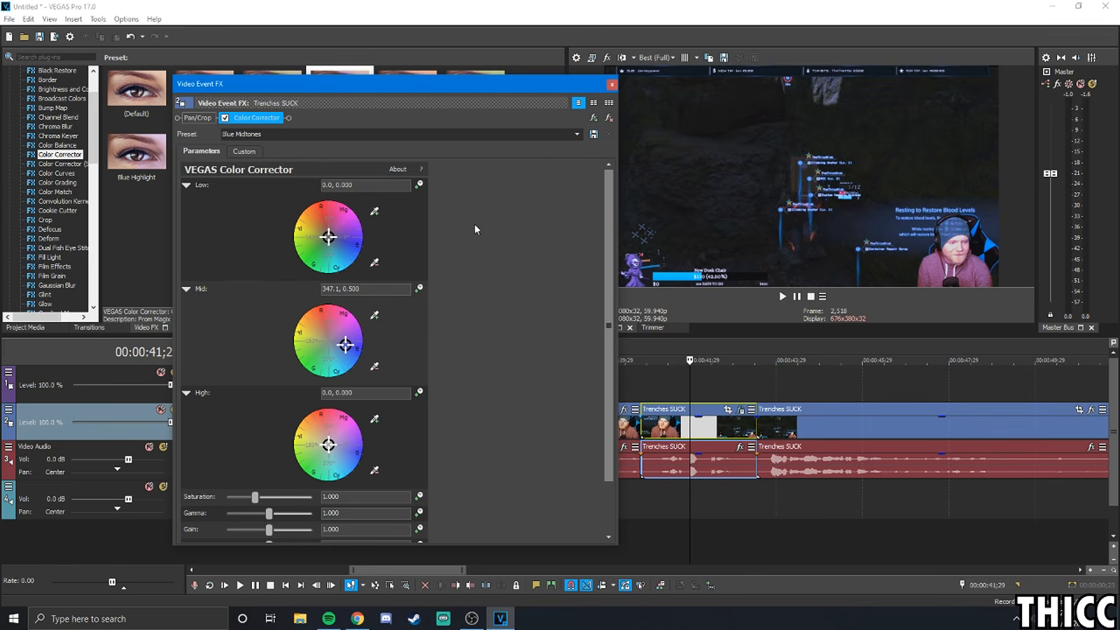
Set the Color Corrector wheels to Low 39.9, 0.8908, Mid 227.7, 0.9658 and High 320.37, 0.4977, and close the effect settings
drag(470, 86, 410, 46)
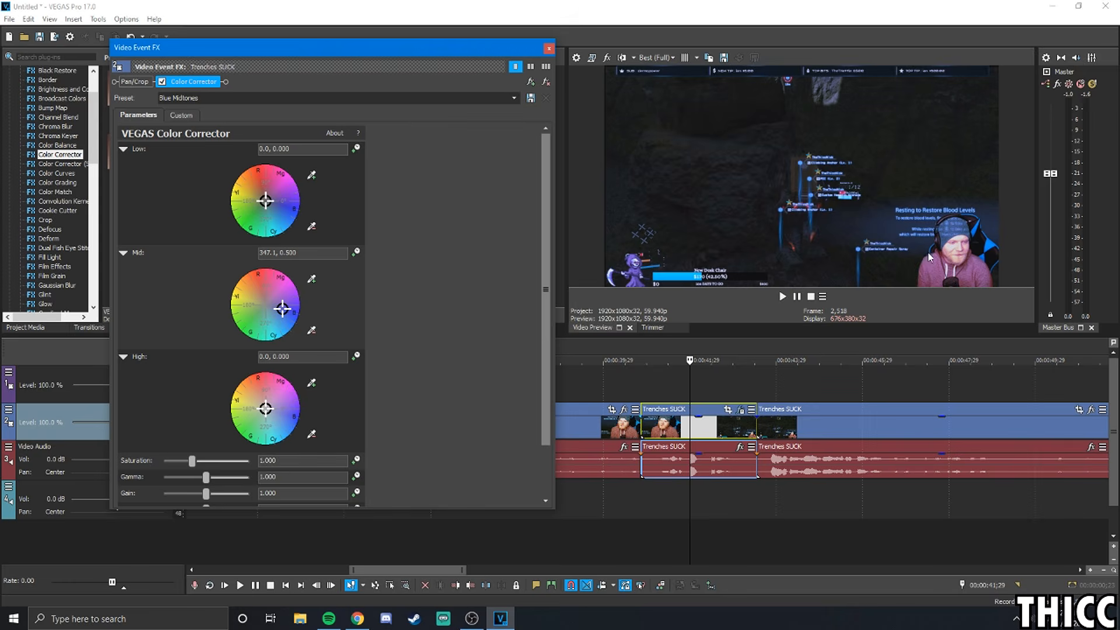
drag(261, 199, 257, 173)
drag(268, 301, 282, 286)
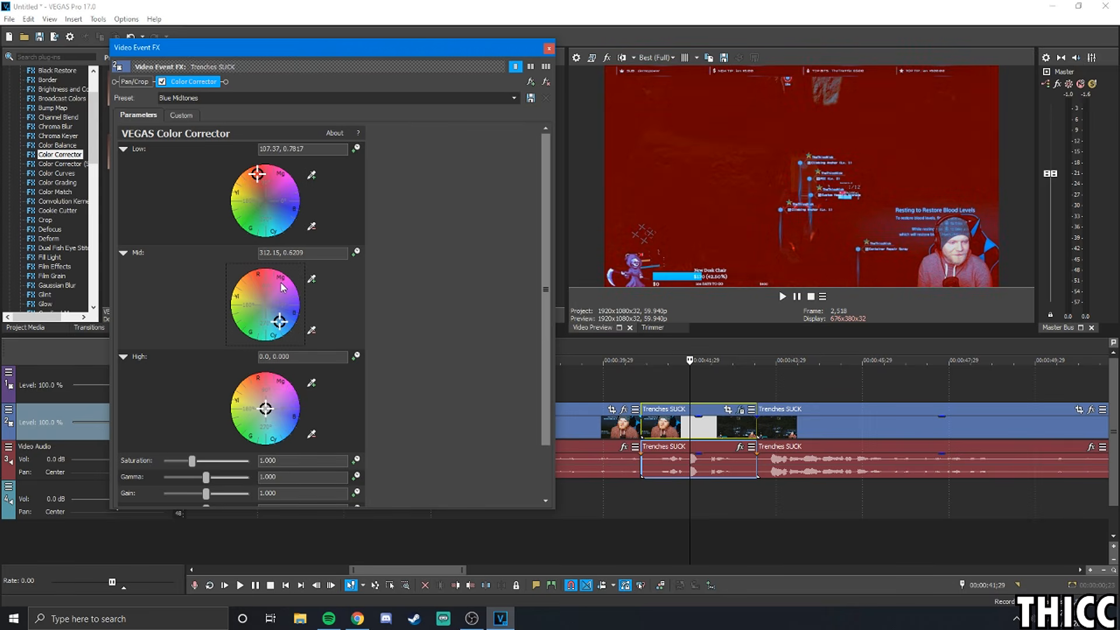
click(262, 165)
click(282, 176)
click(289, 180)
click(292, 302)
drag(293, 306, 243, 330)
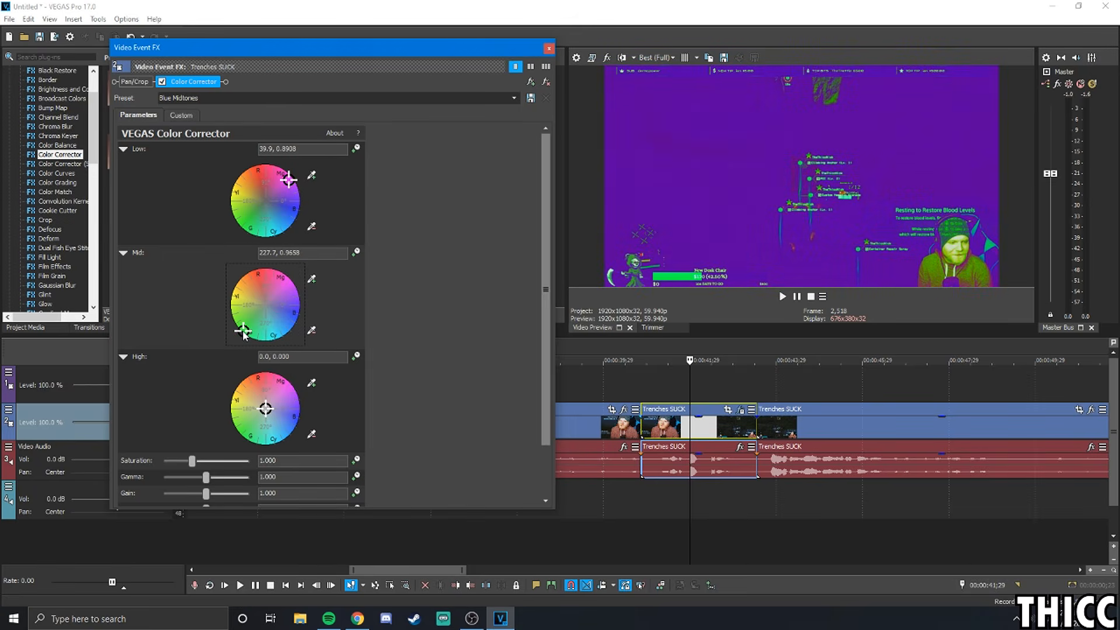
drag(257, 398, 279, 420)
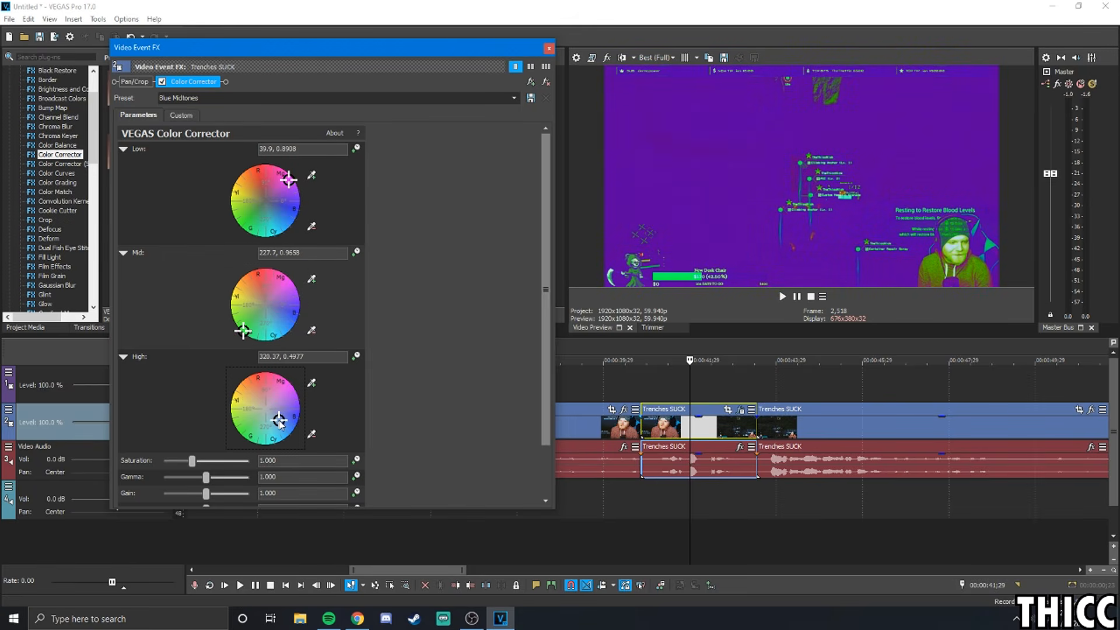
click(548, 49)
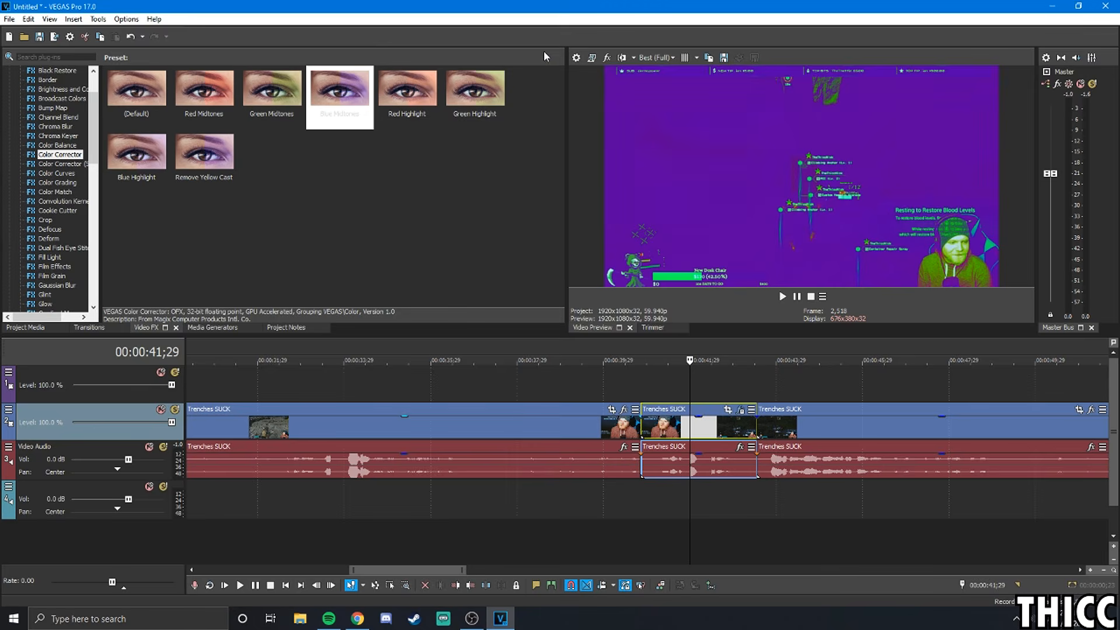
Preview several frames of the color-corrected section and select the clip just before it for comparison
click(663, 428)
click(689, 428)
click(713, 428)
click(682, 427)
click(573, 424)
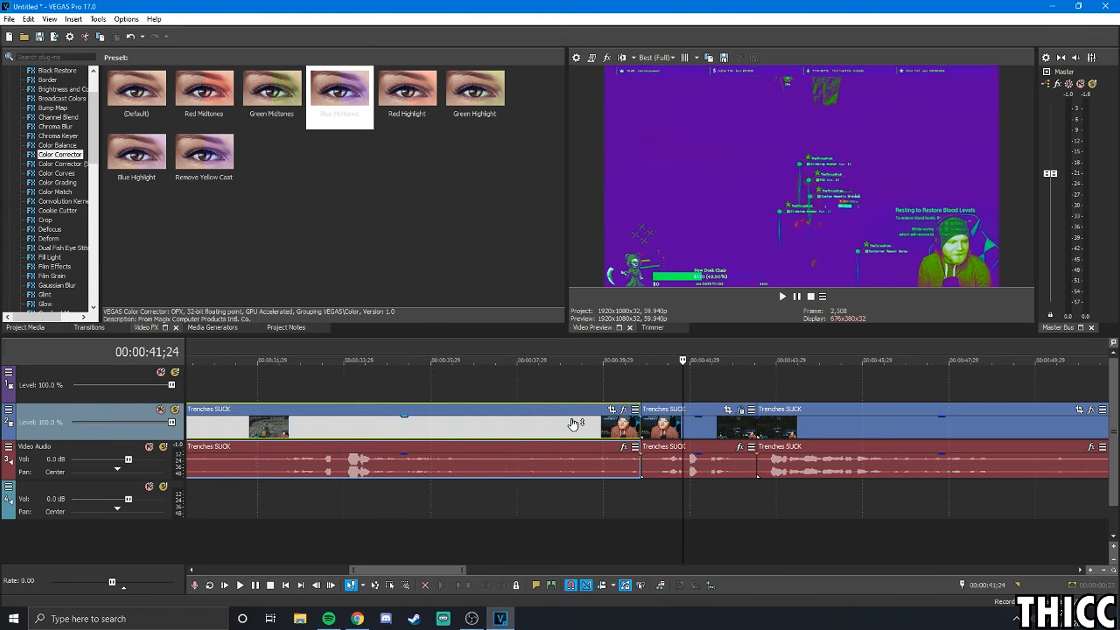
Compare a frame of the clip following the color-corrected section with a frame inside that section
click(803, 430)
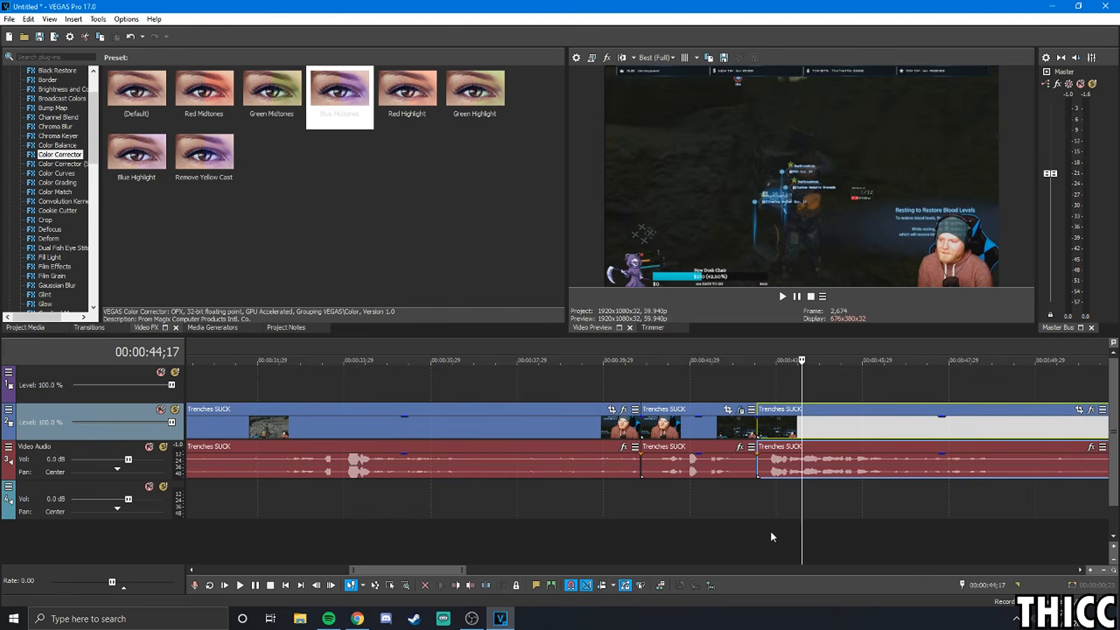
click(688, 432)
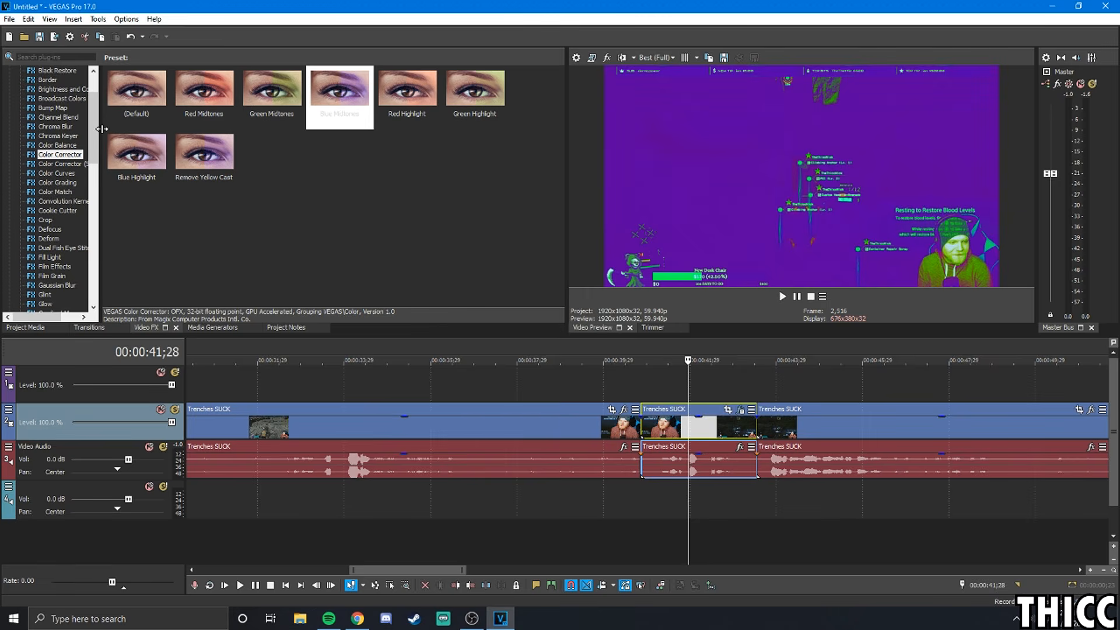
mouse_move(91, 132)
mouse_down()
mouse_move(101, 292)
mouse_move(104, 106)
mouse_move(85, 304)
mouse_move(85, 113)
mouse_up()
Add a black Solid Color generated clip on the top video track above the short corrected section and trim it to that section's length
click(210, 328)
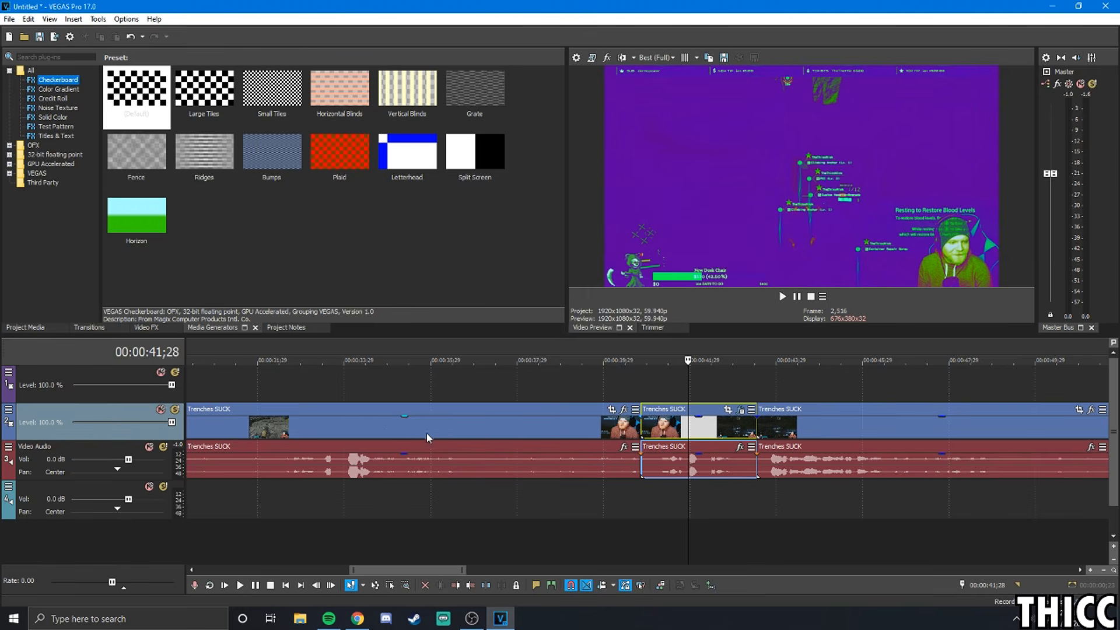
click(679, 437)
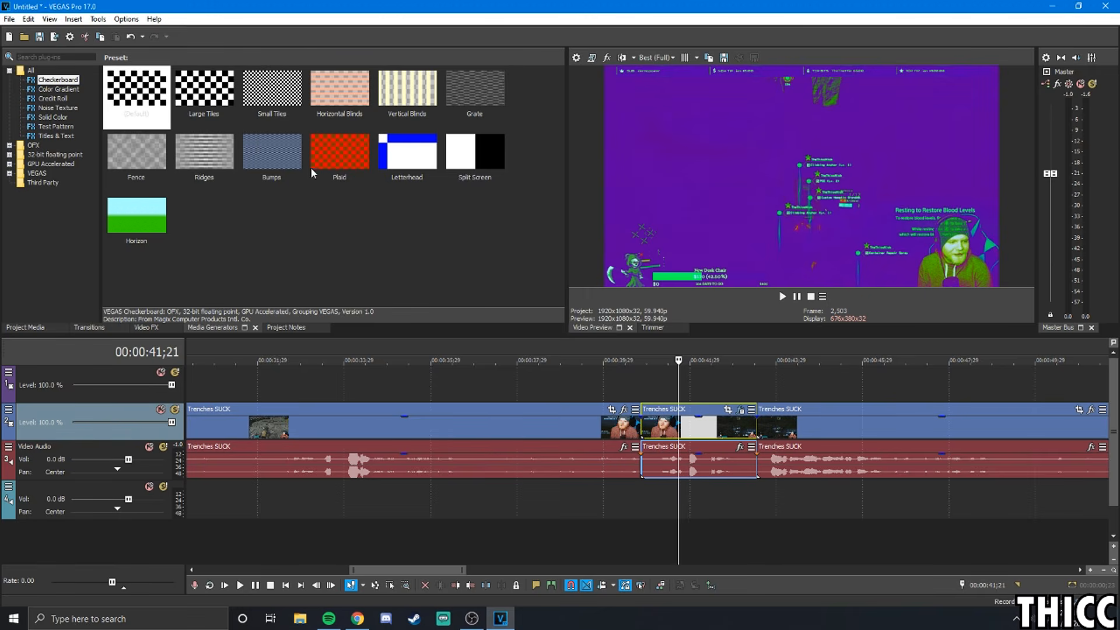
click(52, 117)
drag(211, 93, 646, 387)
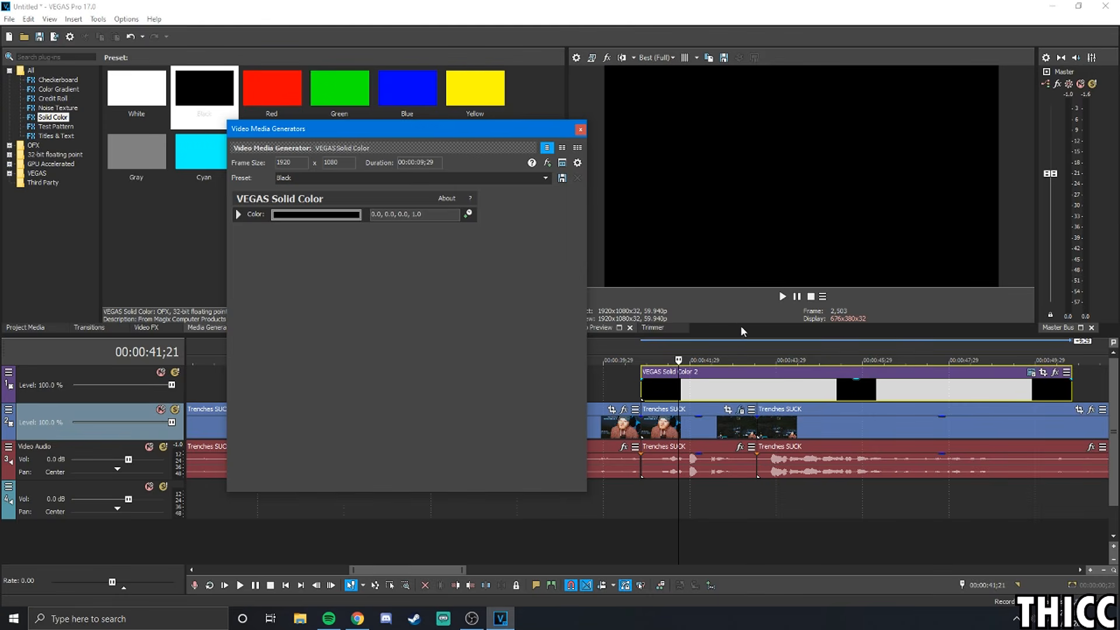
click(578, 132)
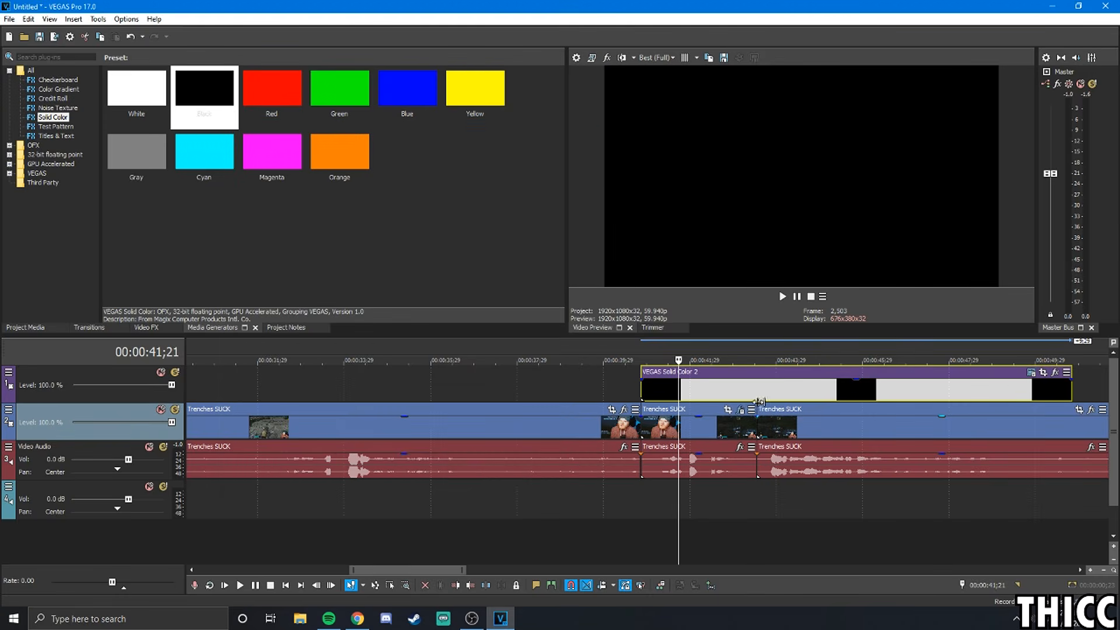
drag(1071, 386, 756, 375)
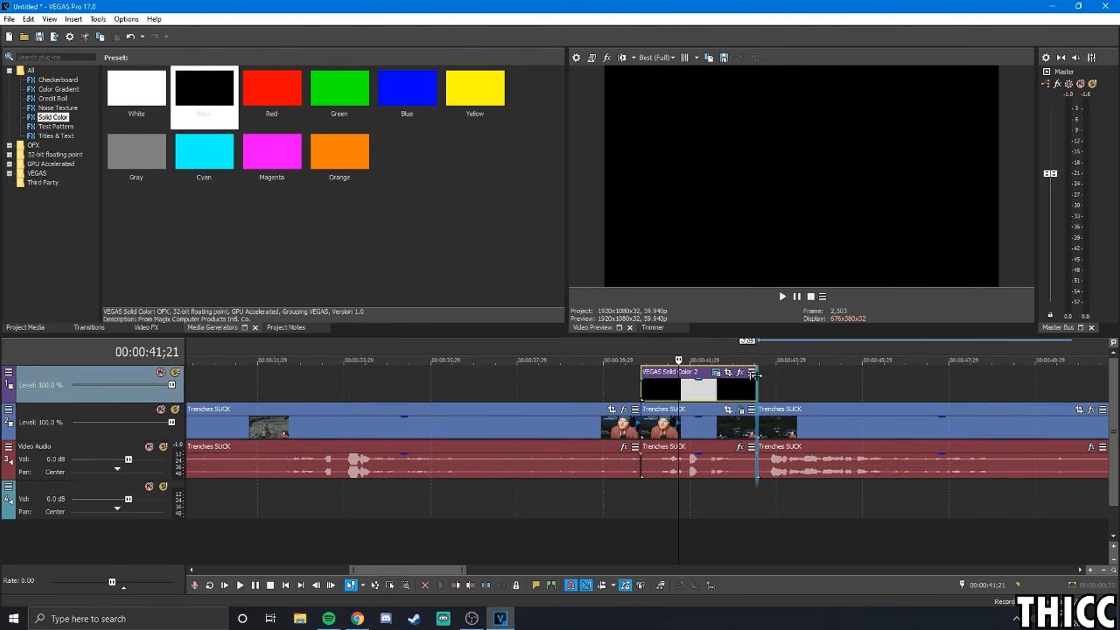
click(715, 386)
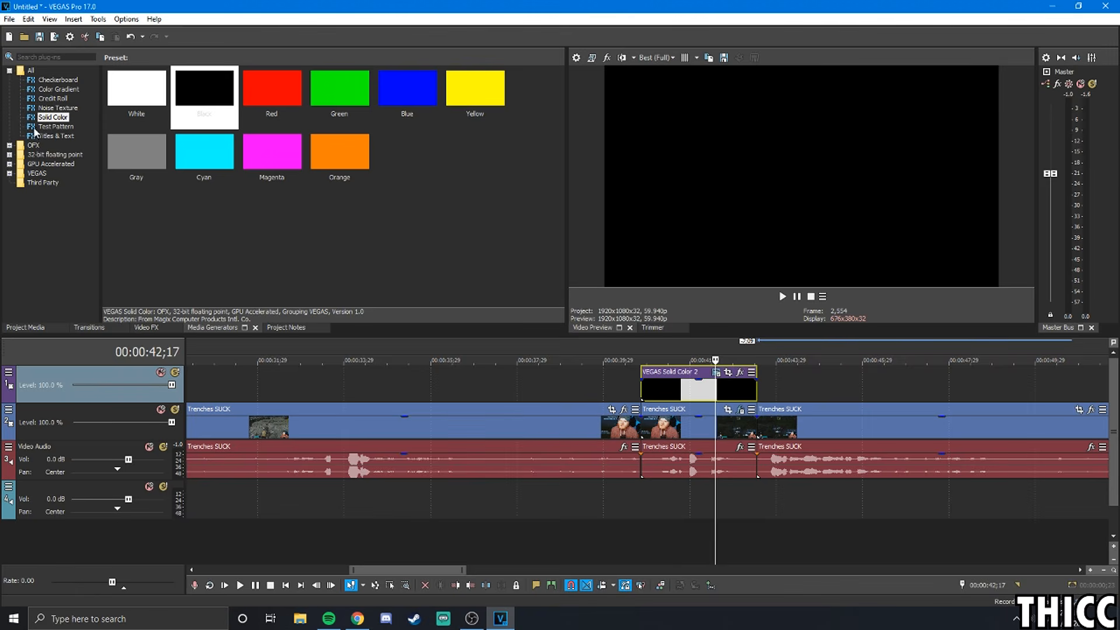
Try a Plain Scrolling on Black Credit Roll before the black solid color clip, preview it, and delete it
click(69, 109)
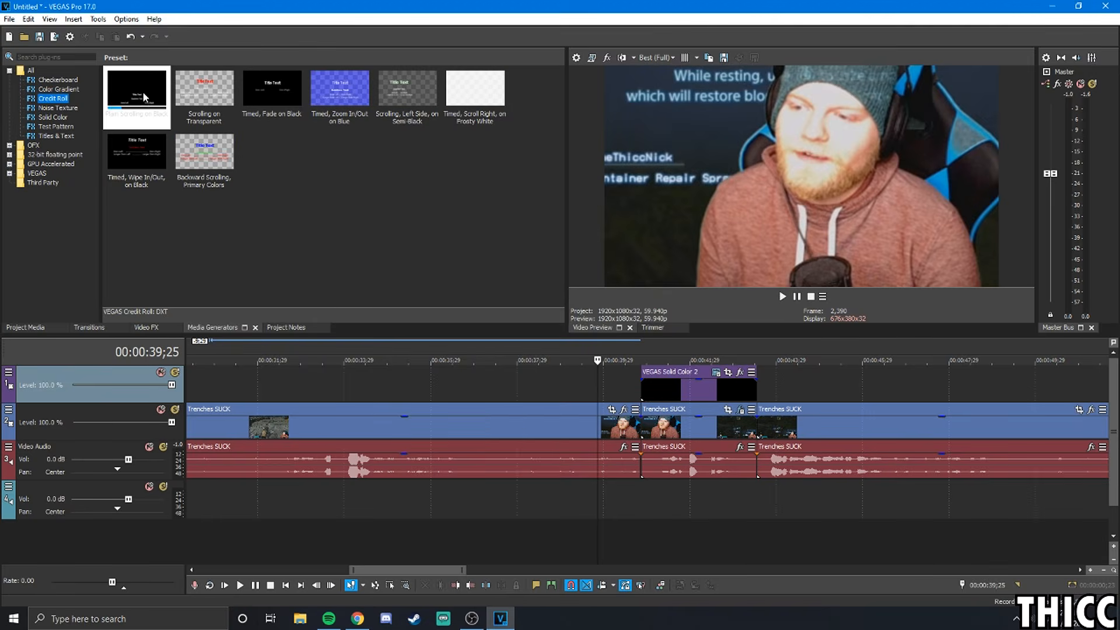
drag(137, 96, 329, 375)
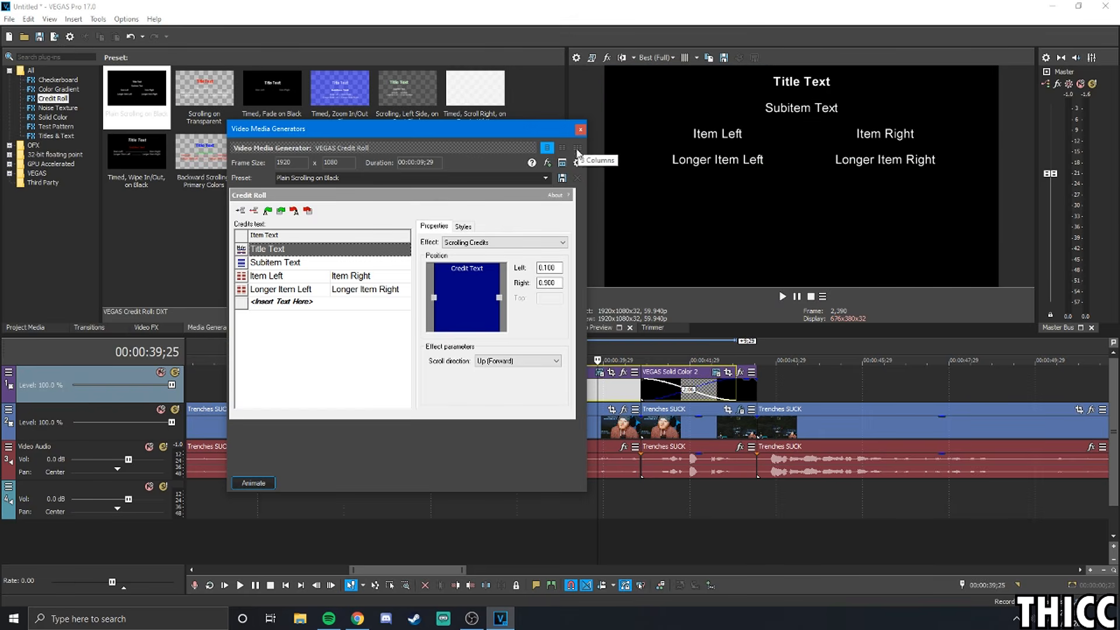
click(581, 129)
click(435, 392)
click(470, 394)
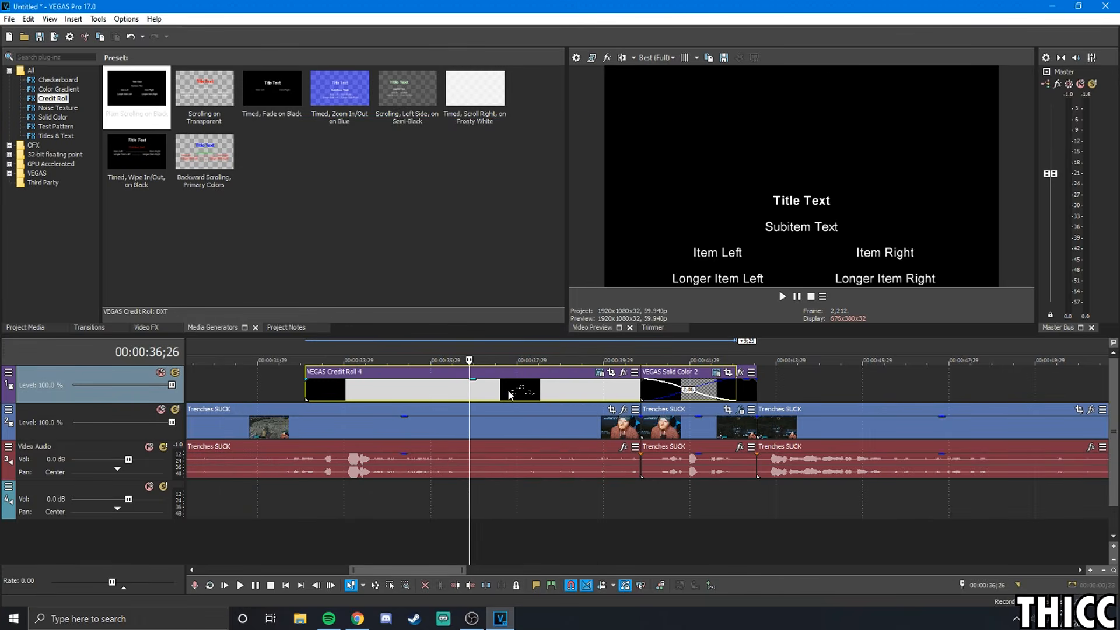
right_click(510, 395)
click(546, 349)
Examine the Color Gradient, Checkerboard, Test Pattern and Titles & Text generator presets and the track's option for inserting text media
click(54, 90)
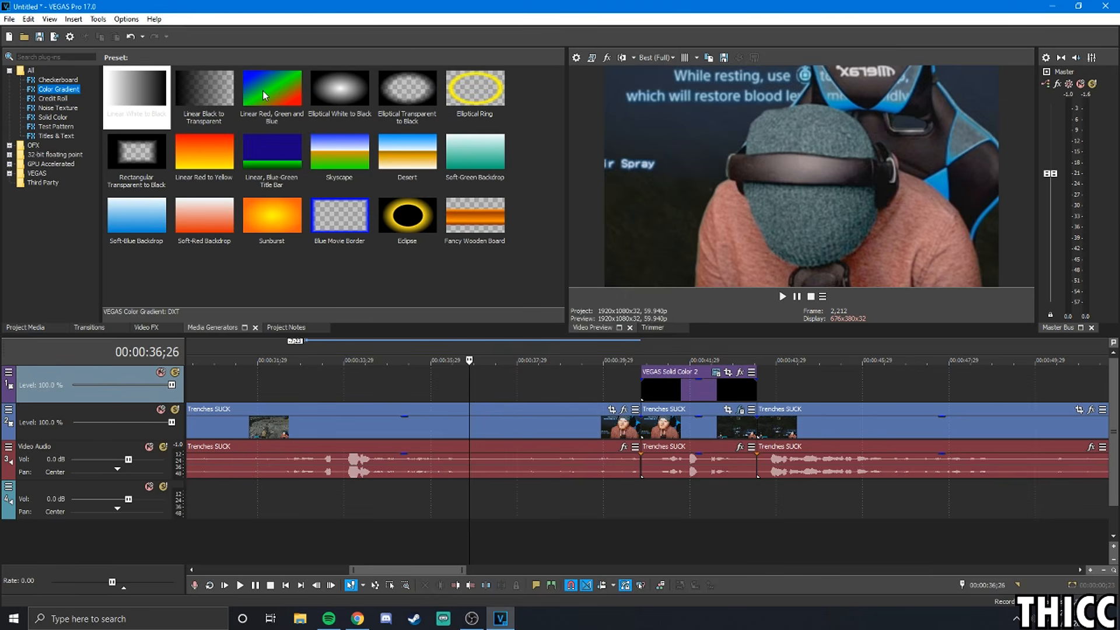
click(56, 81)
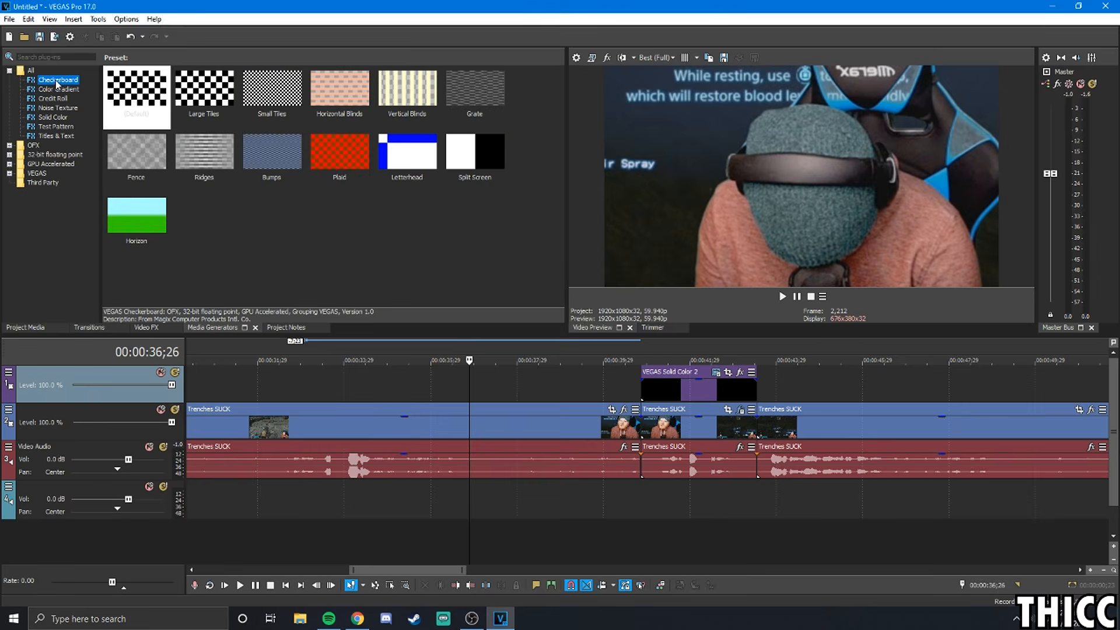
click(47, 127)
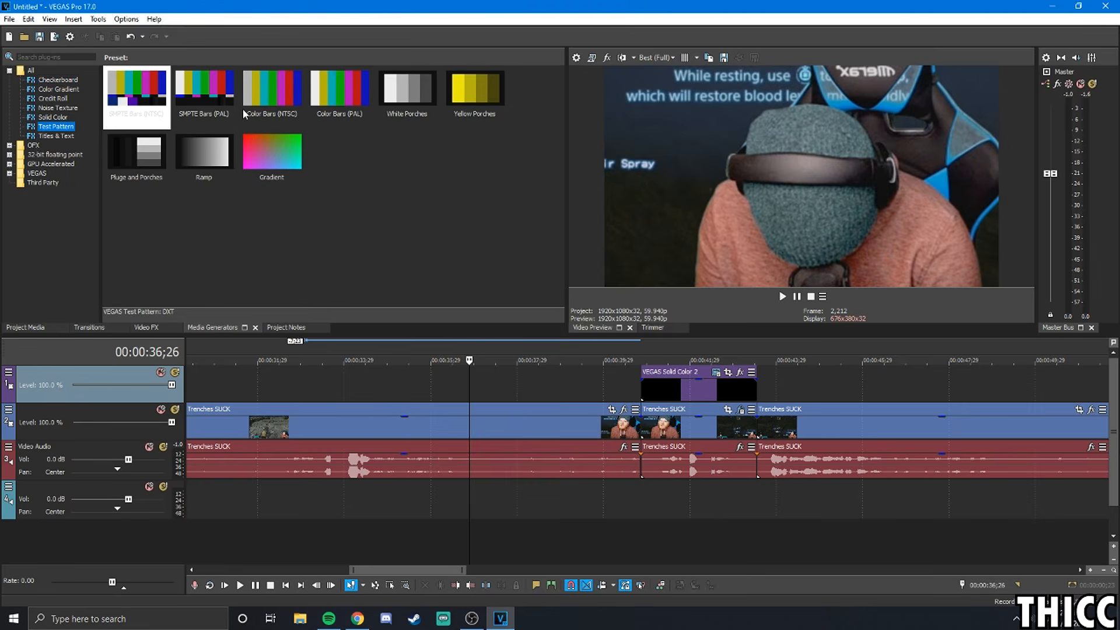
click(227, 98)
click(296, 98)
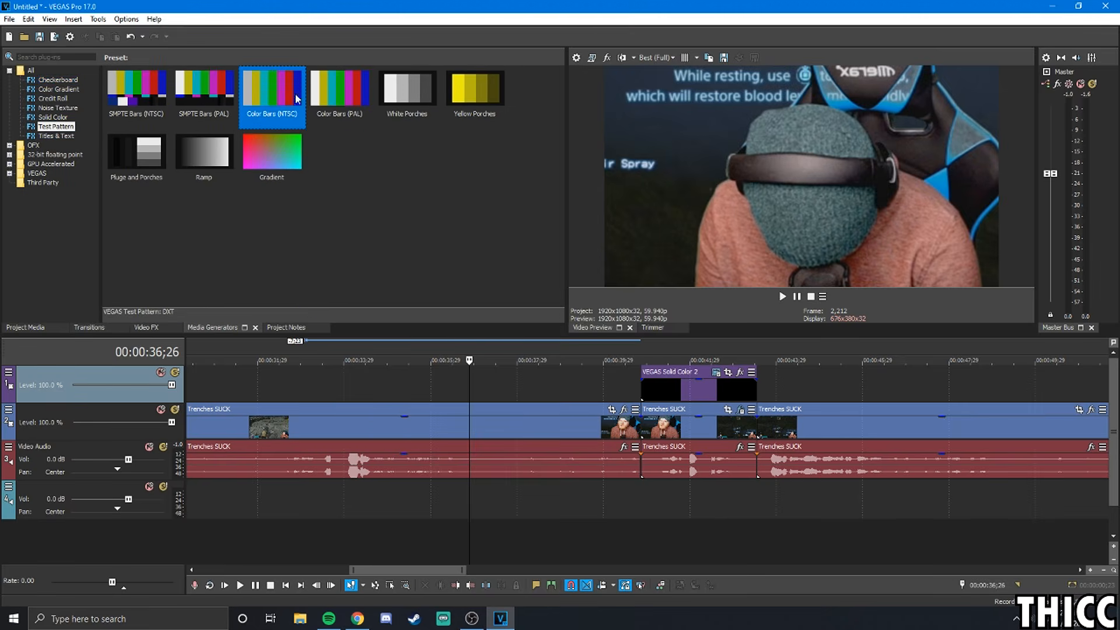
click(56, 136)
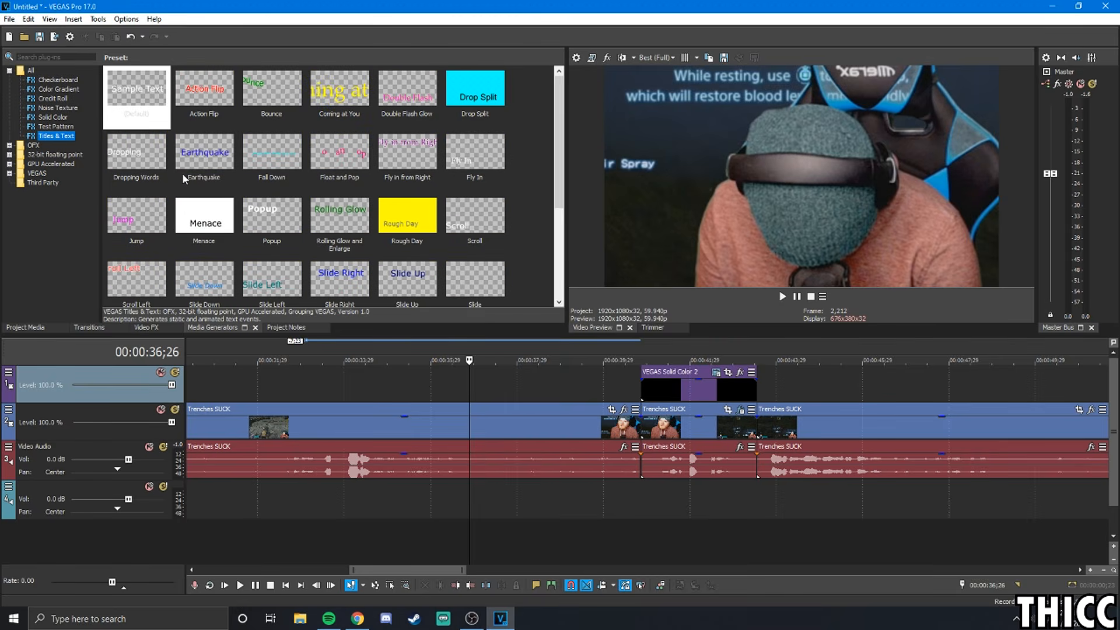
right_click(438, 383)
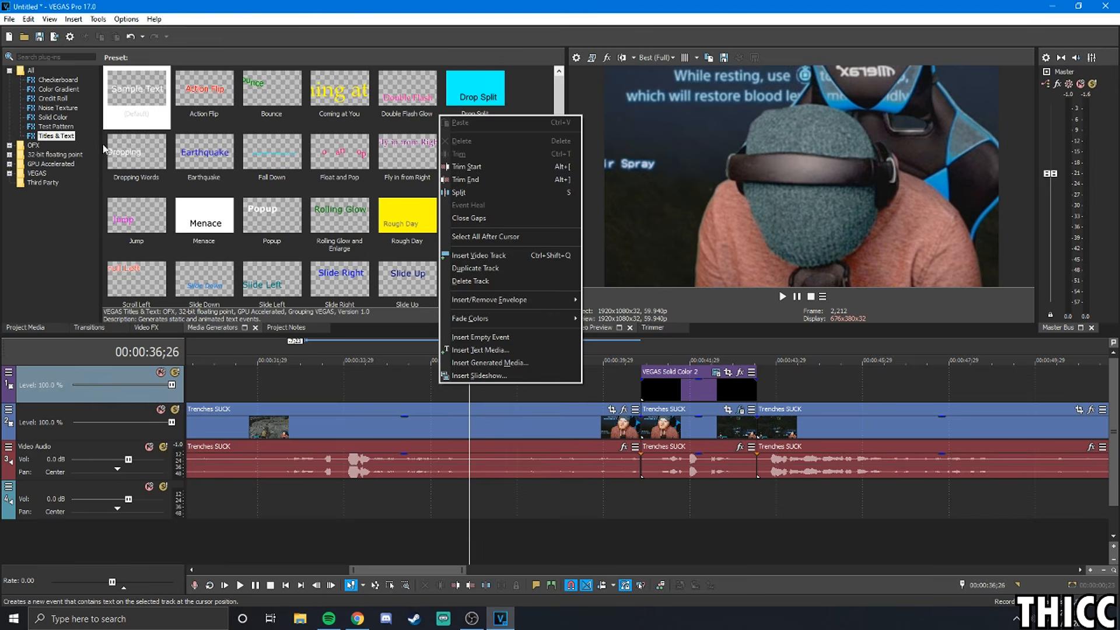
click(63, 138)
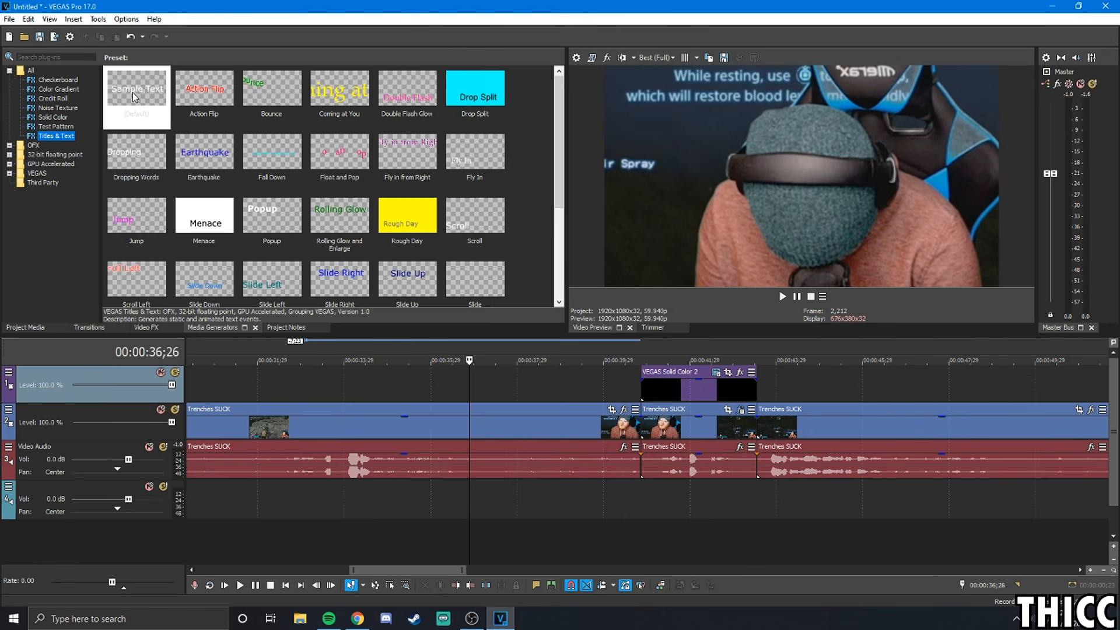
right_click(486, 385)
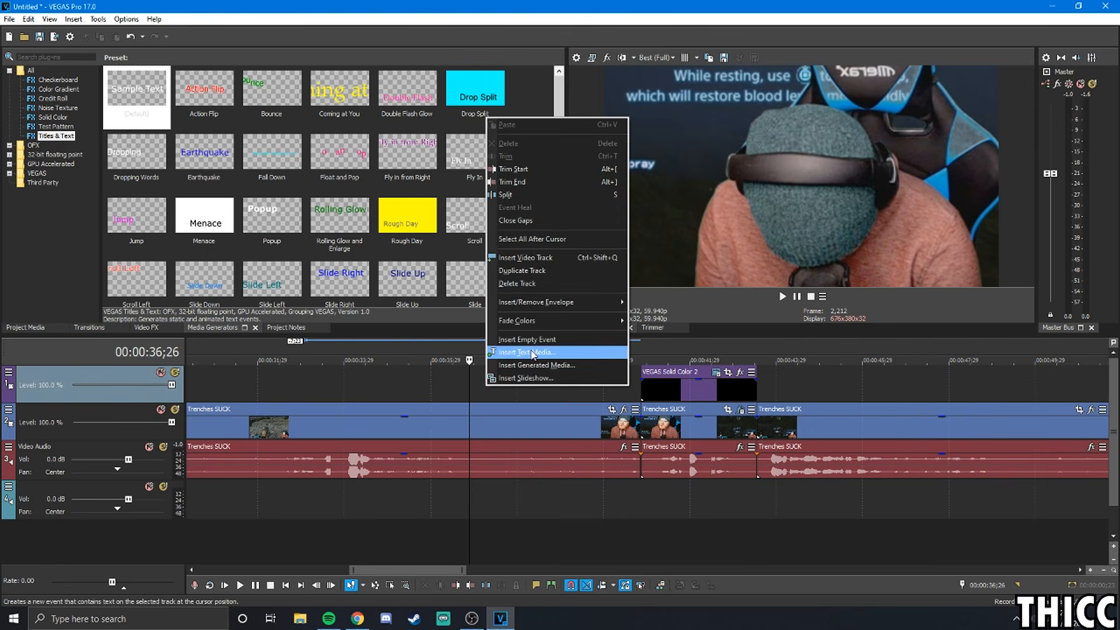
click(466, 383)
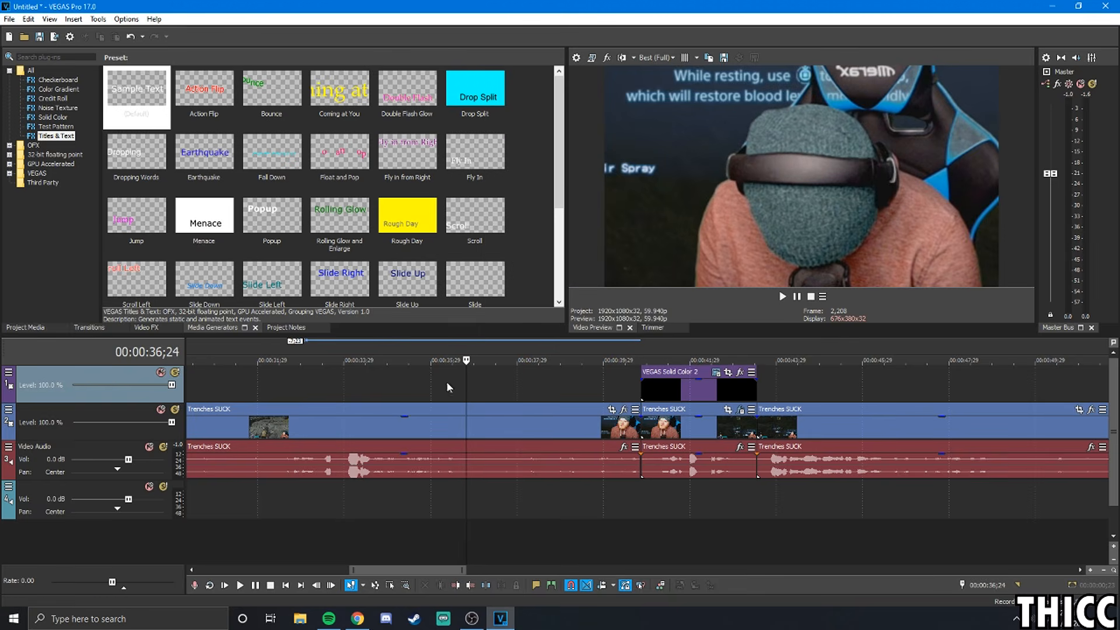
Look through the generator categories, project notes, video effects and transitions, and return to the project media
click(9, 146)
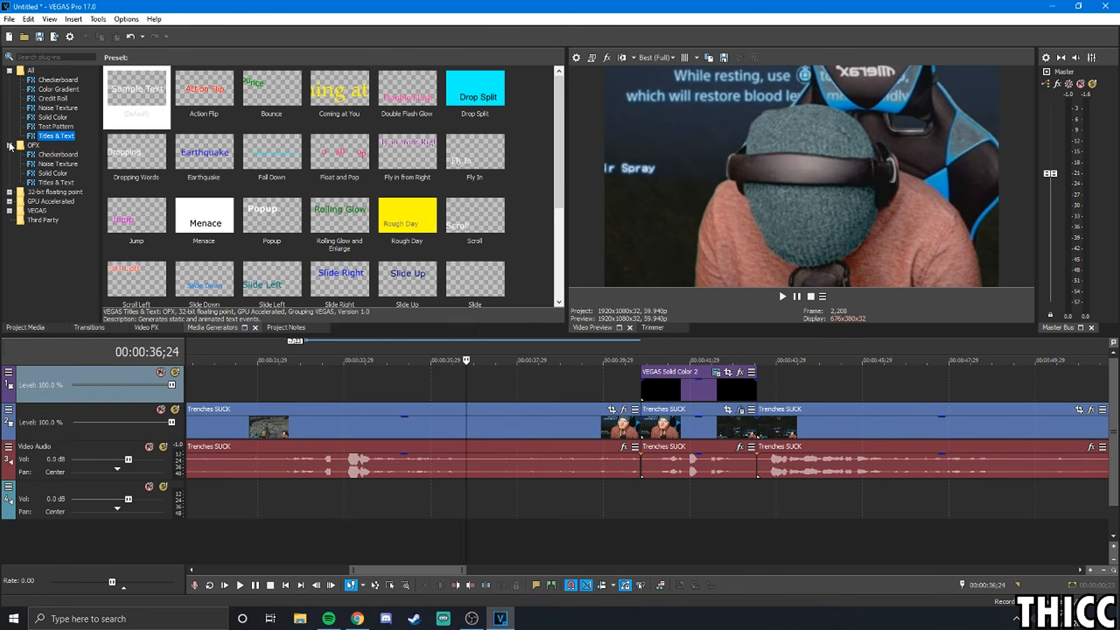
click(9, 146)
click(9, 155)
click(9, 155)
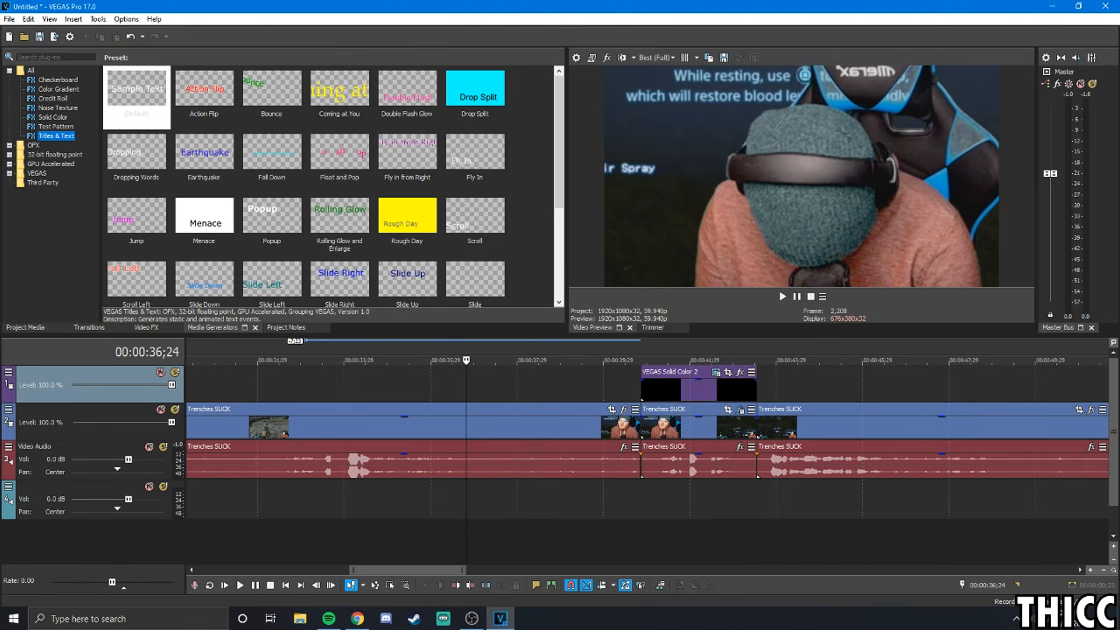
click(287, 328)
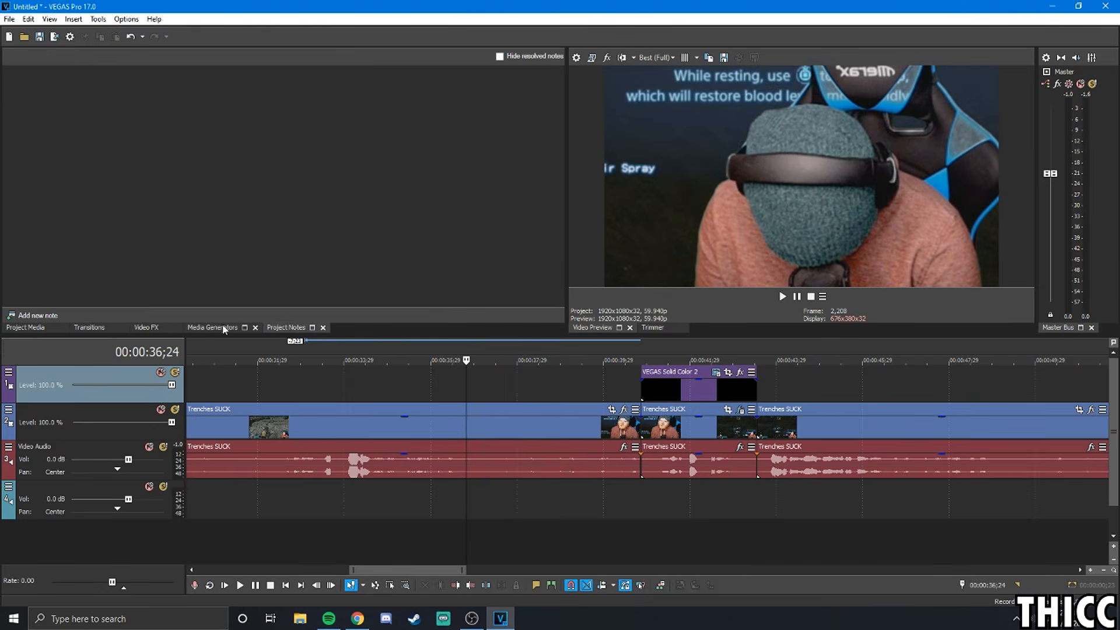
click(204, 328)
click(141, 328)
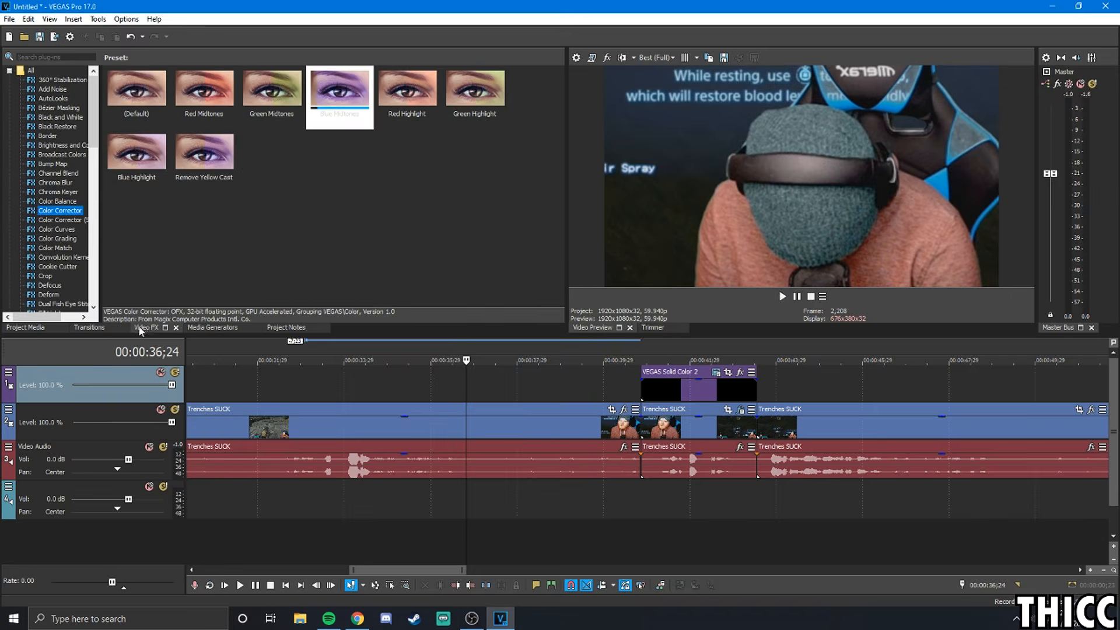
click(87, 328)
click(24, 328)
Fade out the final Trenches SUCK clip's video over about 3.6 seconds and its audio over a slightly longer stretch
scroll(413, 411, down, 8)
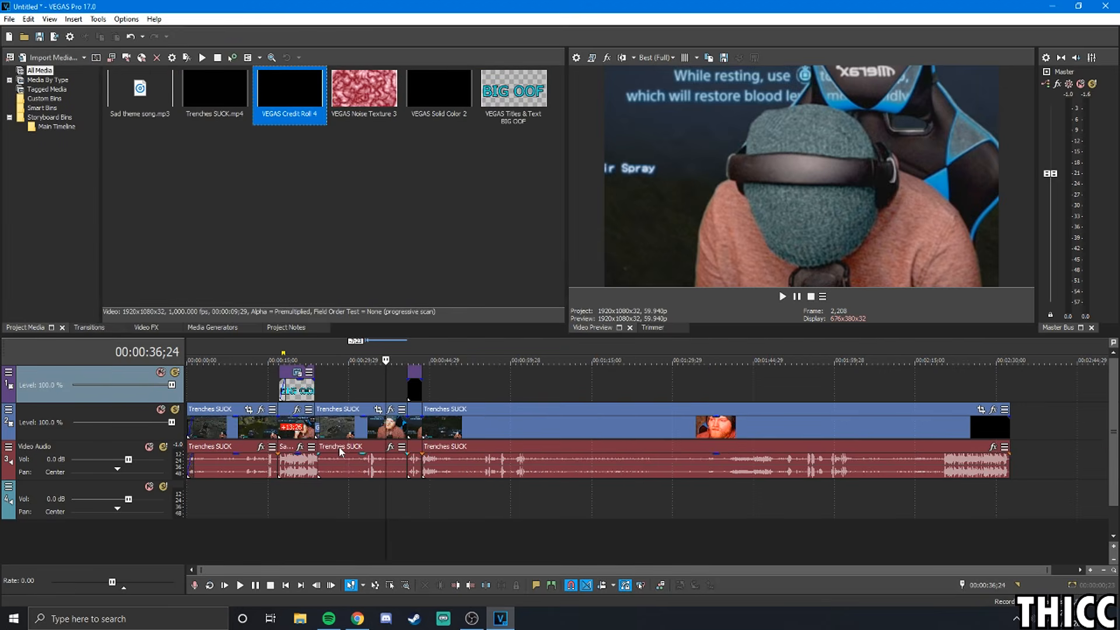
click(415, 438)
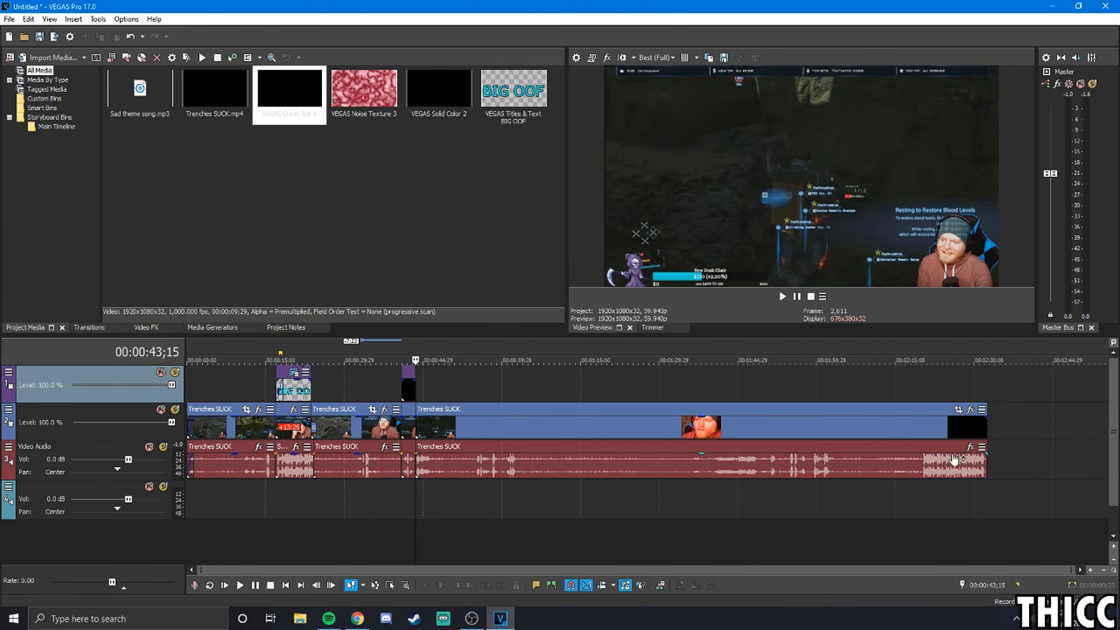
click(978, 427)
scroll(933, 435, up, 5)
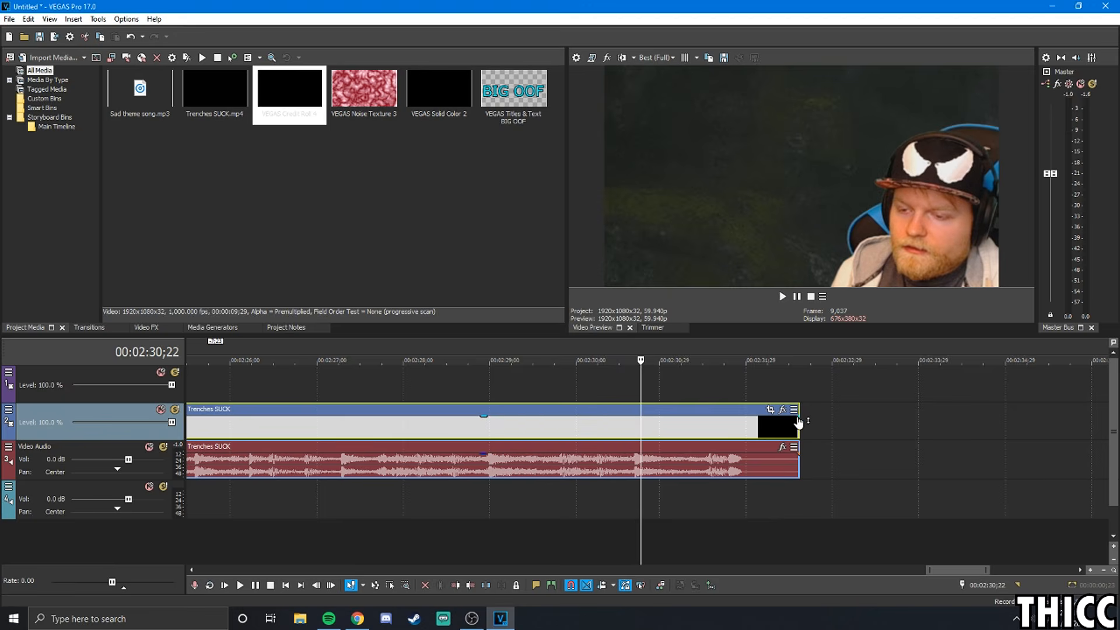
drag(798, 415, 483, 415)
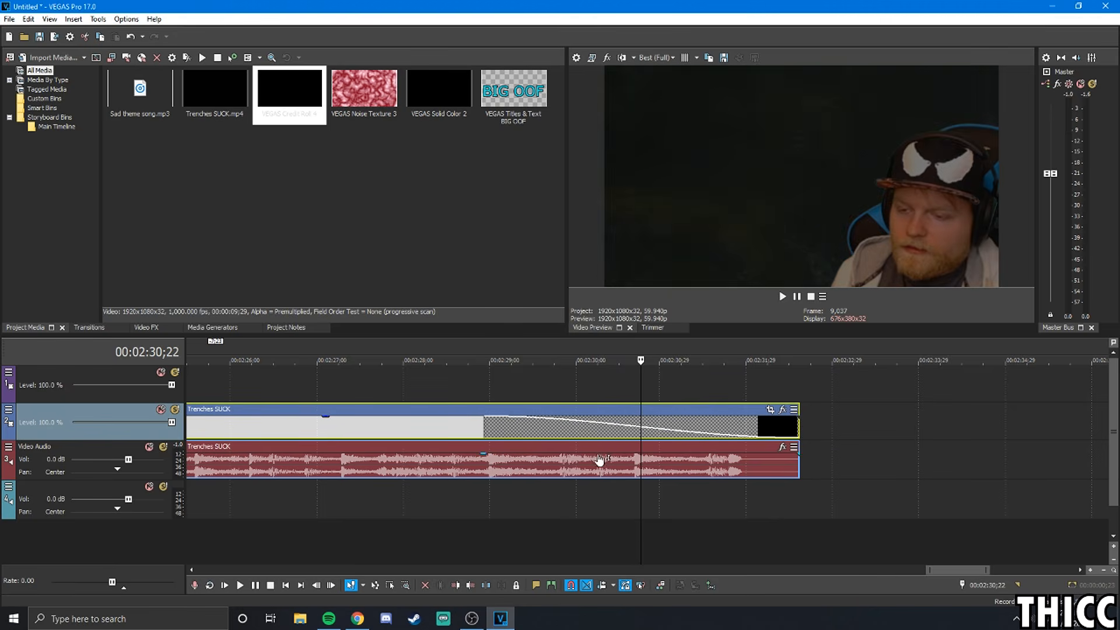
drag(799, 449, 388, 449)
Check the video fade-out at several frames up to the end of the final clip
click(626, 429)
click(708, 425)
click(757, 422)
click(789, 432)
scroll(640, 525, down, 5)
scroll(639, 519, down, 3)
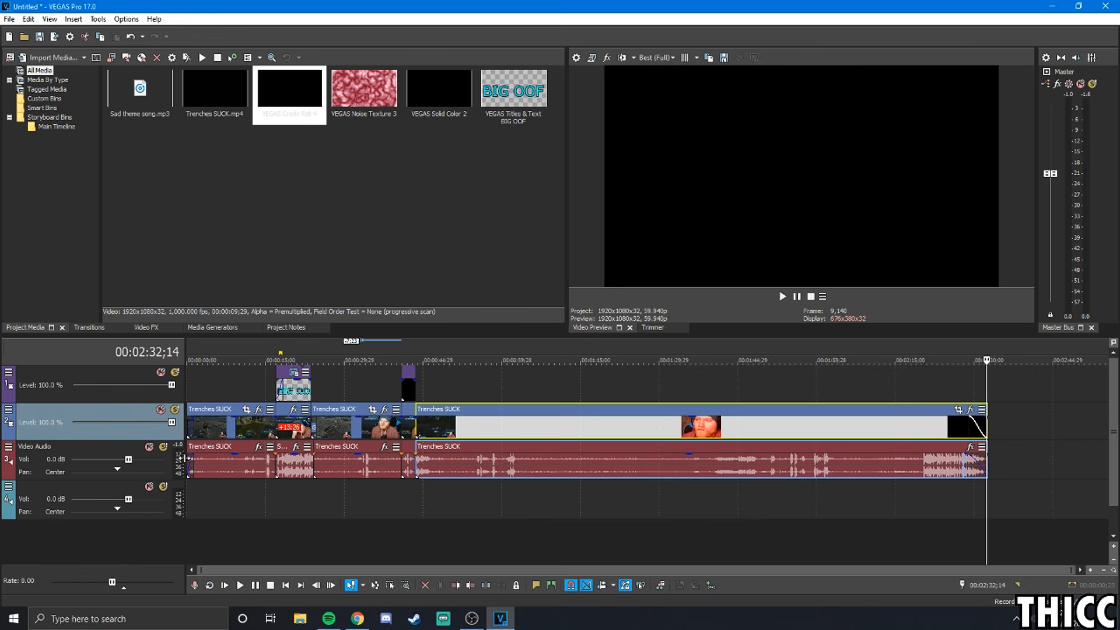
Set the Video Audio track's volume to 2.9 dB and the empty audio track below it to -17.7 dB
click(232, 470)
scroll(242, 480, up, 6)
scroll(303, 487, down, 3)
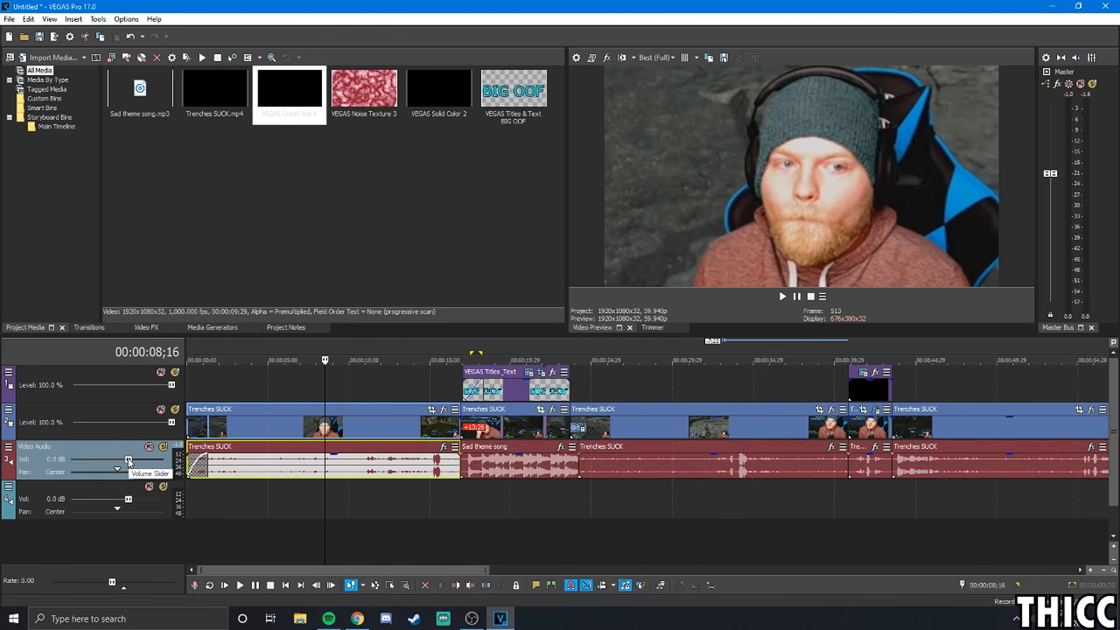
click(304, 474)
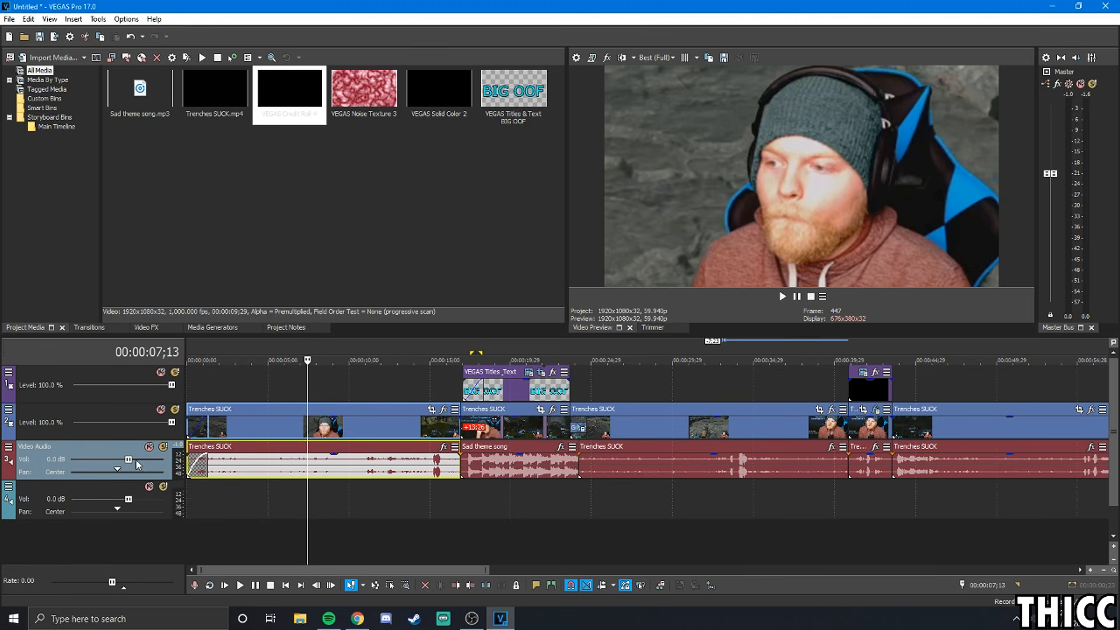
mouse_move(129, 461)
mouse_down()
mouse_move(96, 460)
mouse_move(132, 461)
mouse_up()
drag(127, 501, 93, 503)
click(287, 465)
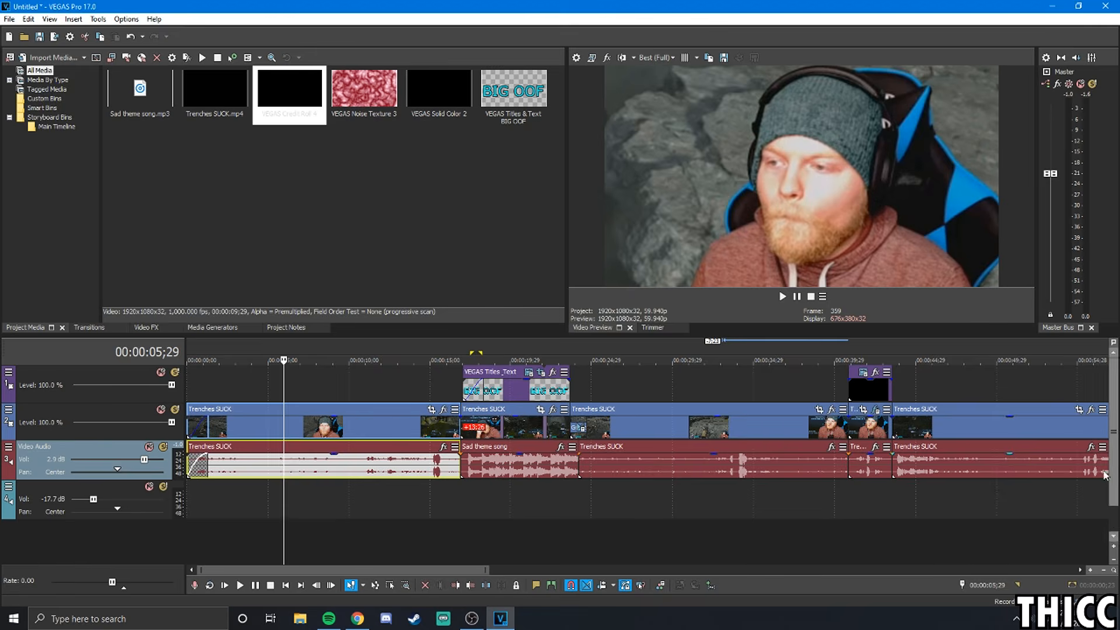
Open the Save As dialog for the project and close it without saving
scroll(268, 465, down, 3)
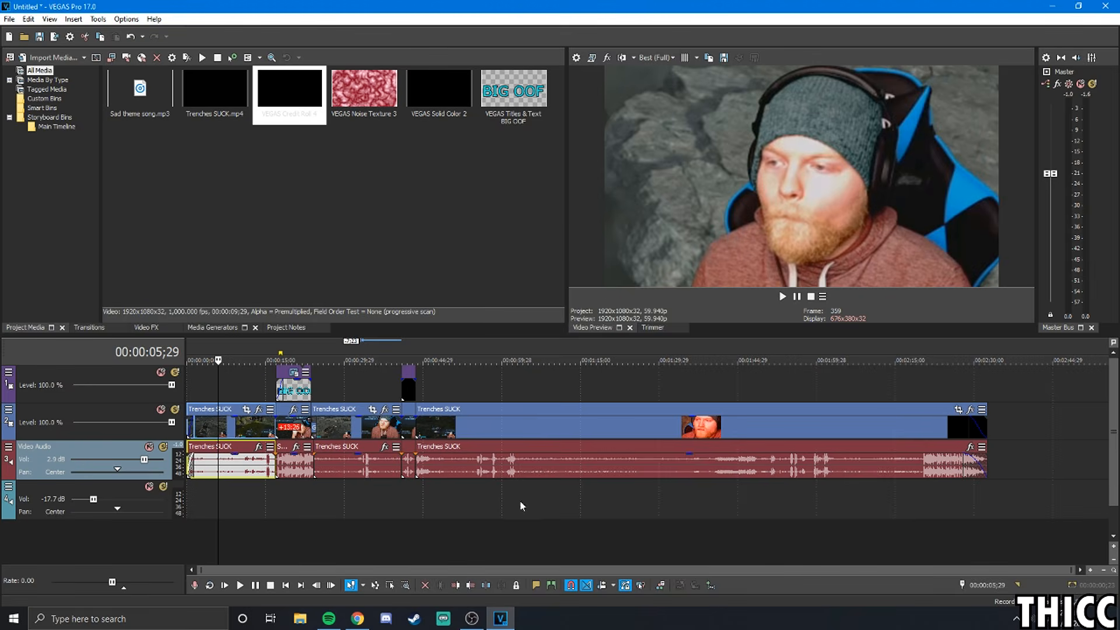
click(540, 435)
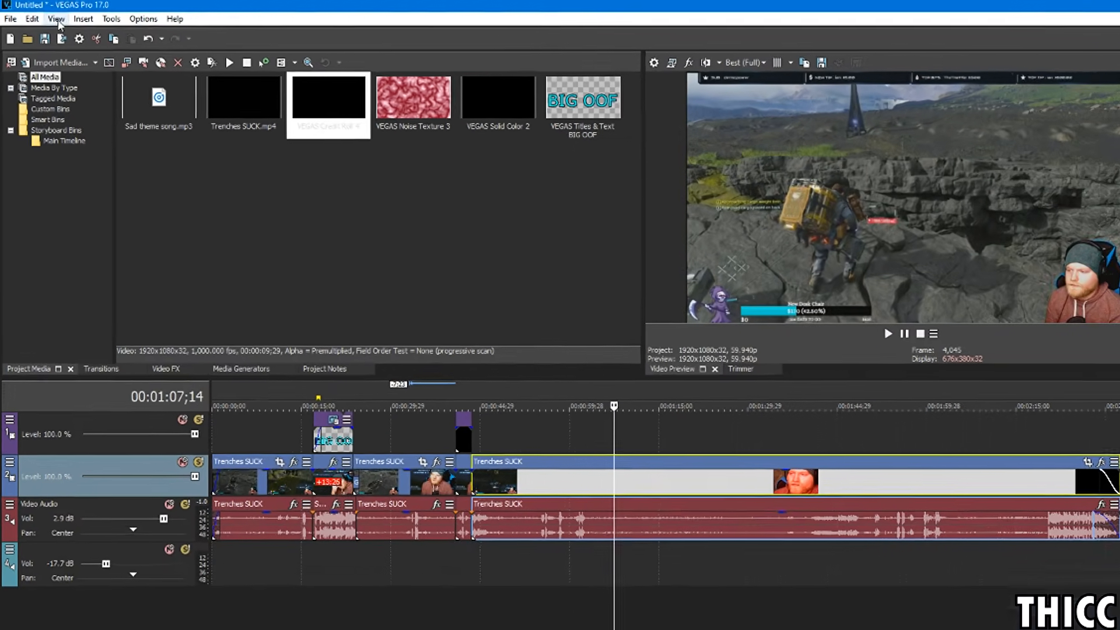
click(9, 19)
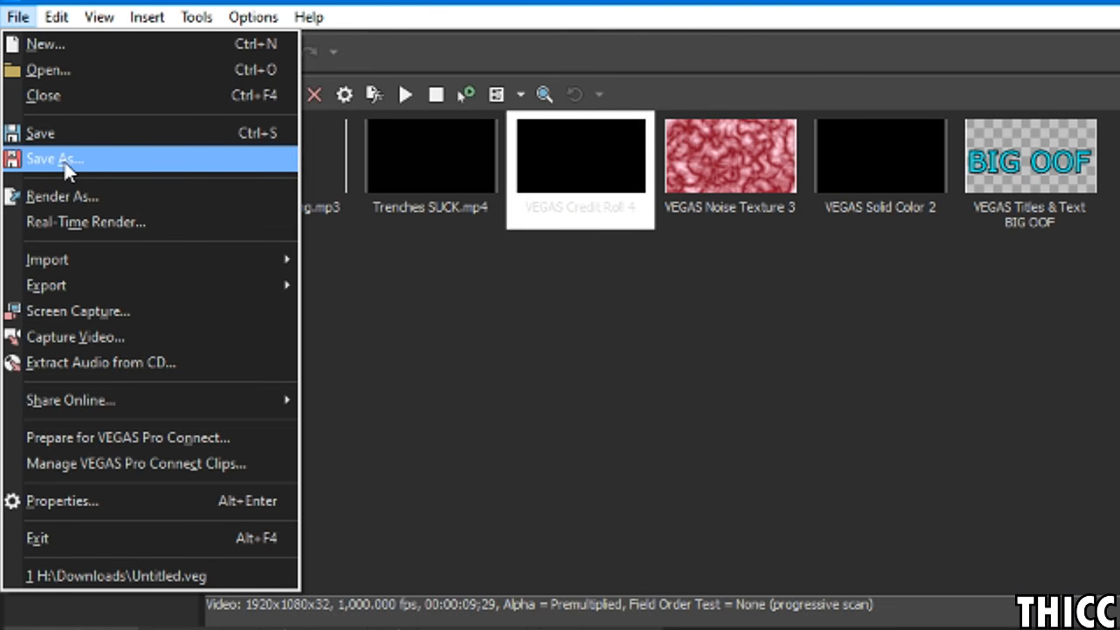
click(68, 139)
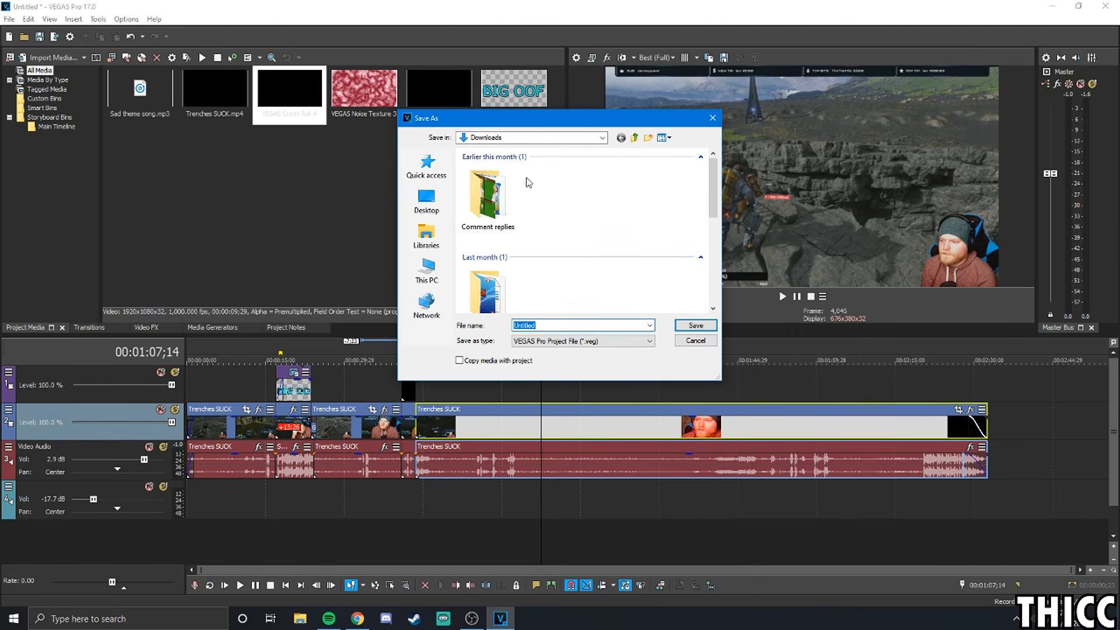
click(695, 341)
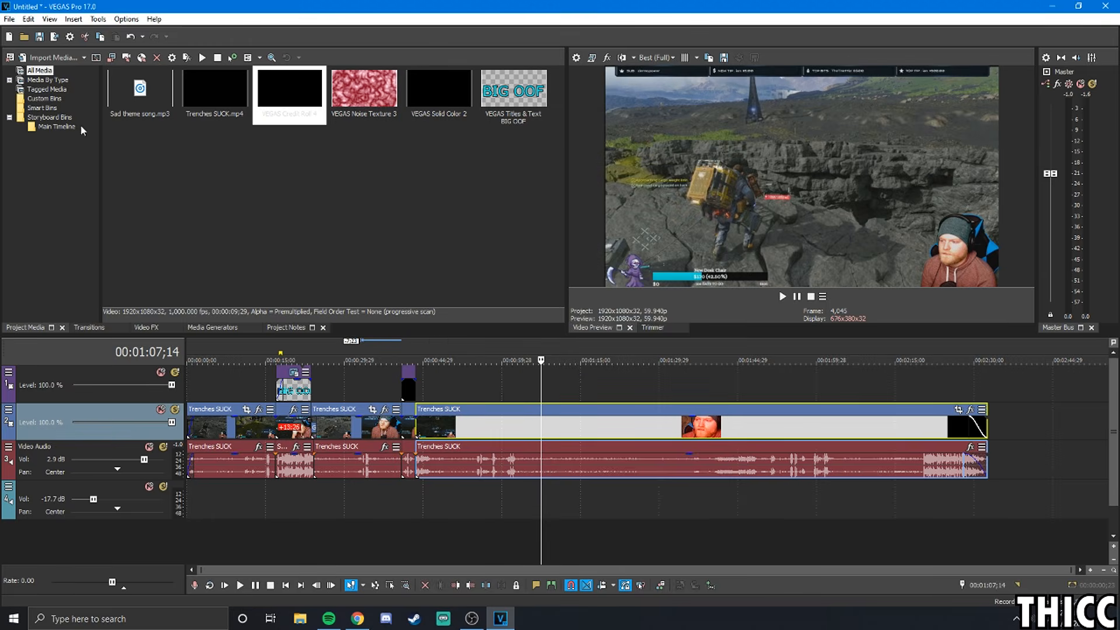
Open the Render As dialog and enlarge it to show the full lists of formats and templates
click(8, 20)
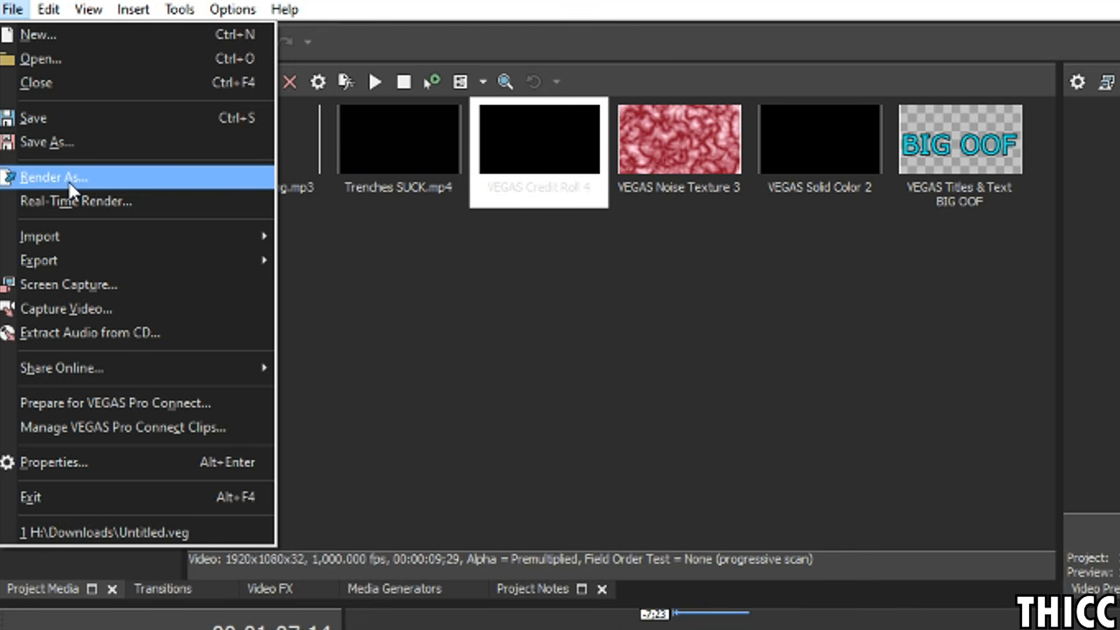
click(68, 182)
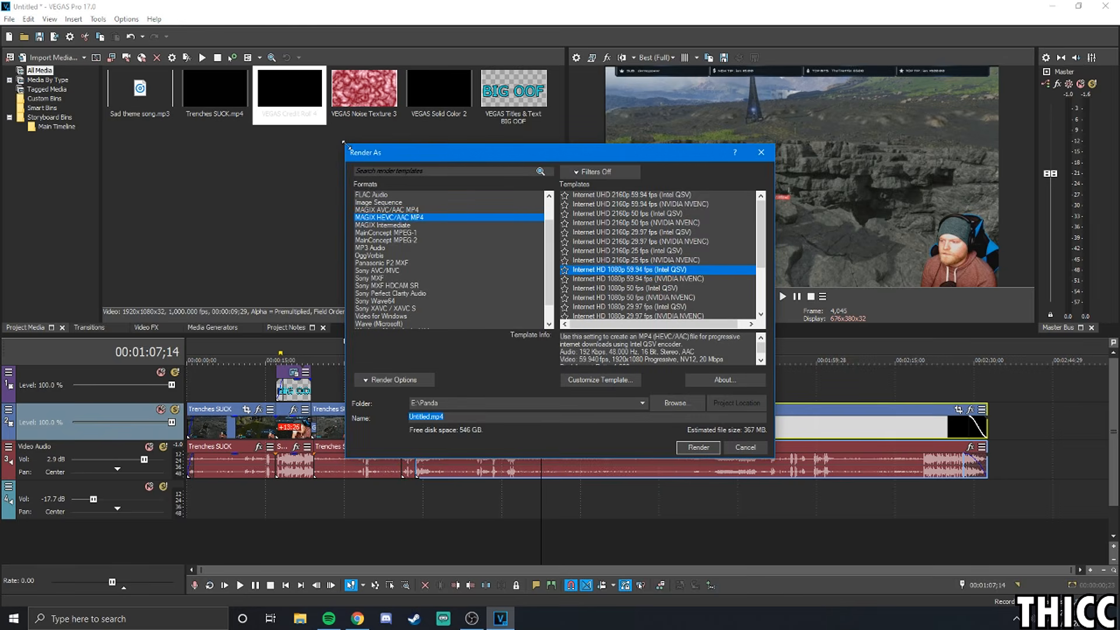
drag(343, 142, 245, 64)
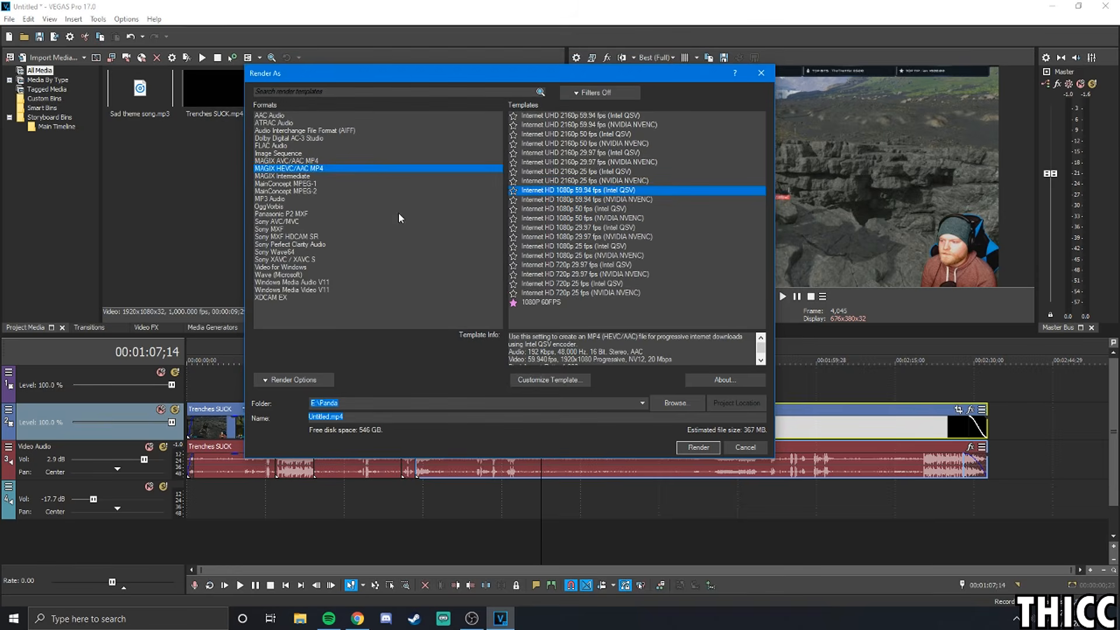
drag(338, 80, 364, 90)
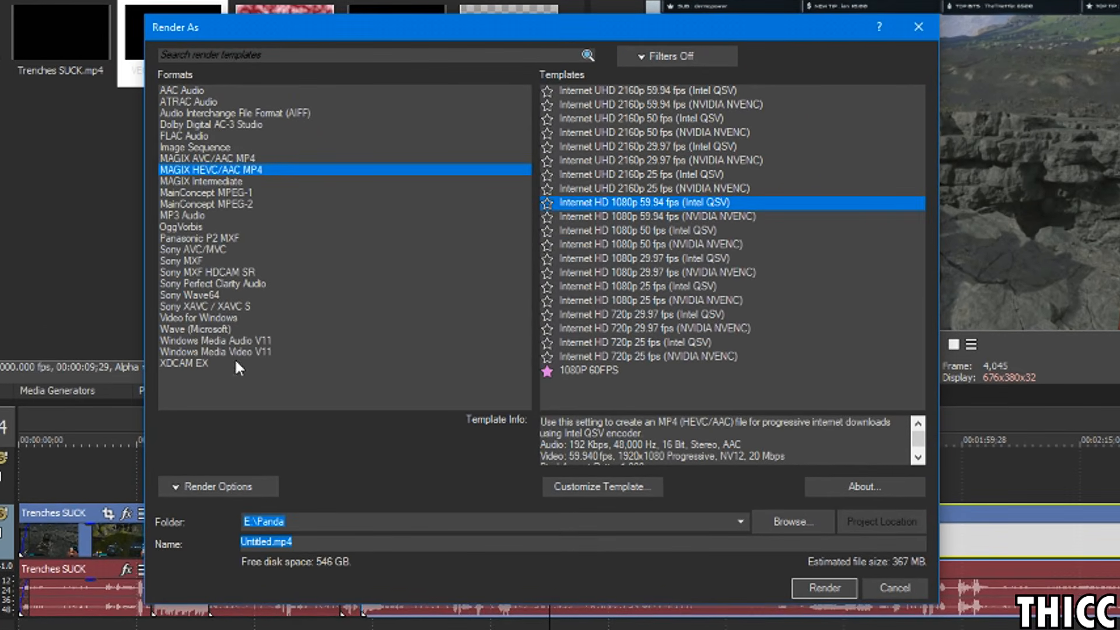
Limit the render templates to favorites only, restore the full list and look over the other filter options
click(635, 57)
click(644, 75)
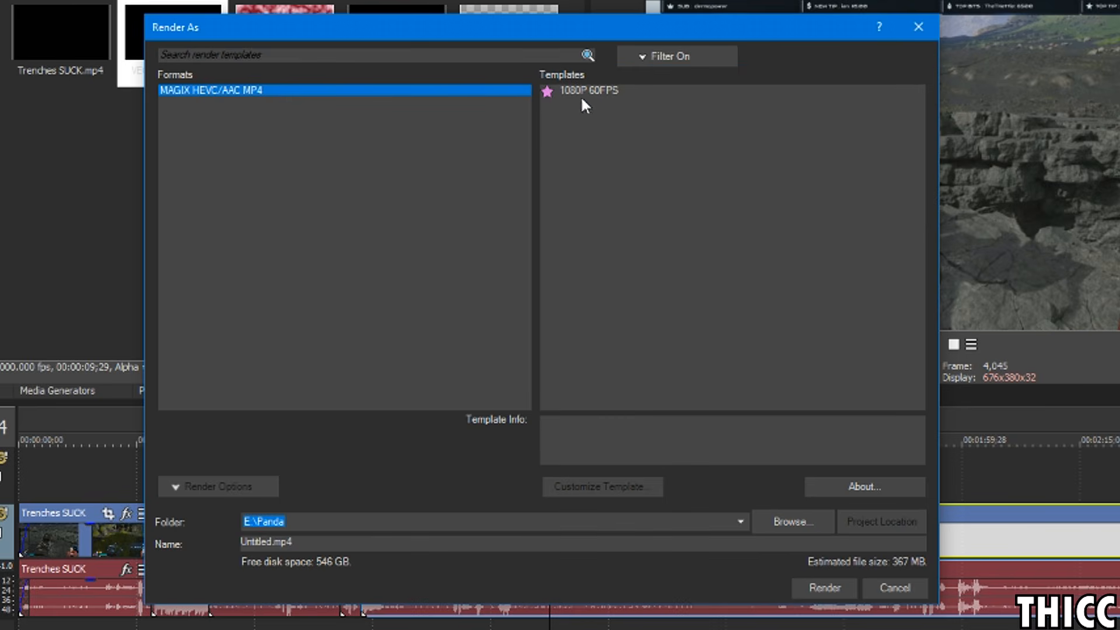
click(642, 58)
click(642, 76)
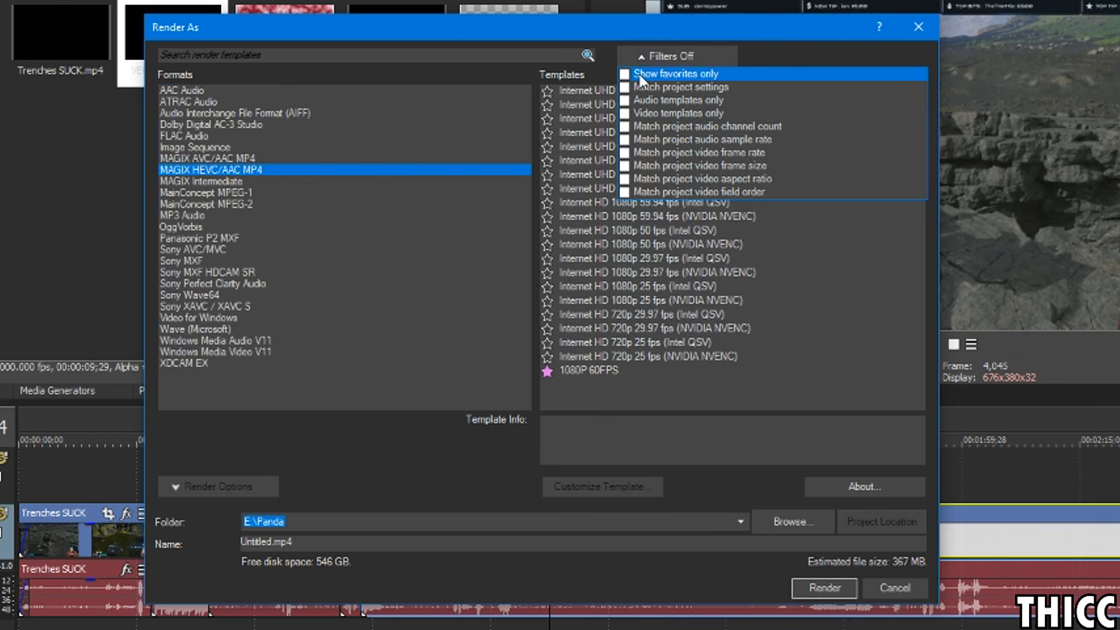
click(778, 56)
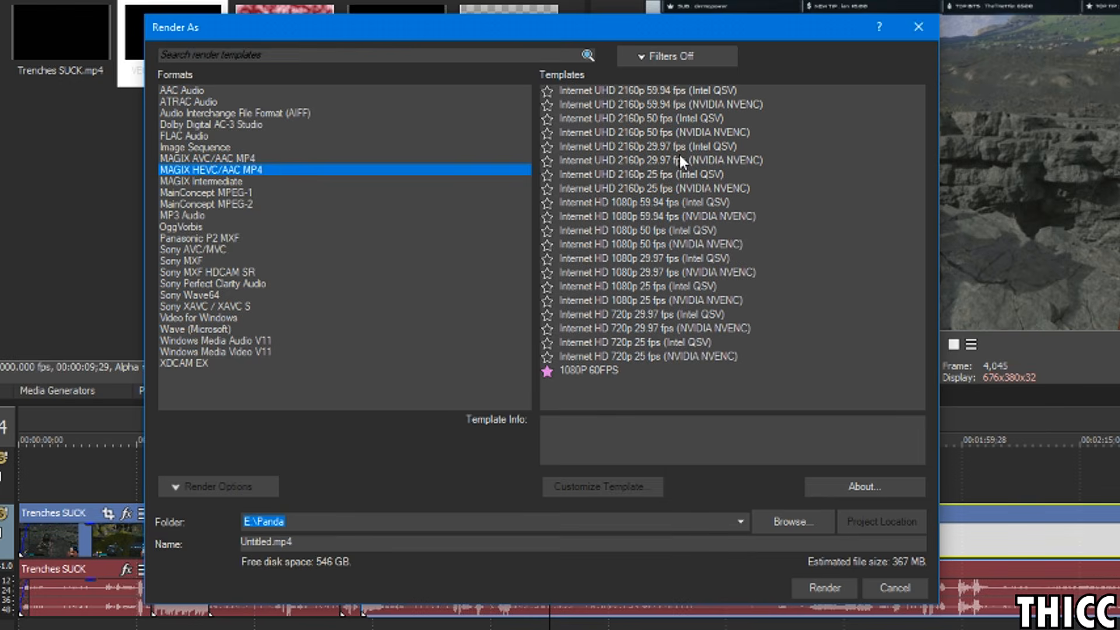
Open the custom settings of the 1080P 60FPS template and choose NV Encoder as the encode mode
click(586, 374)
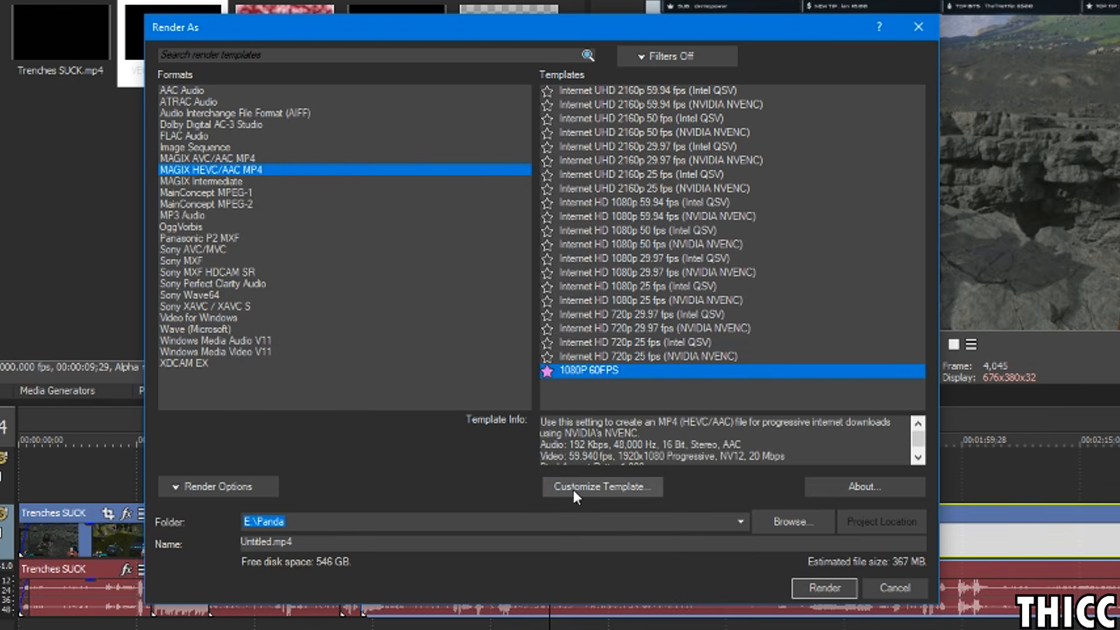
click(616, 494)
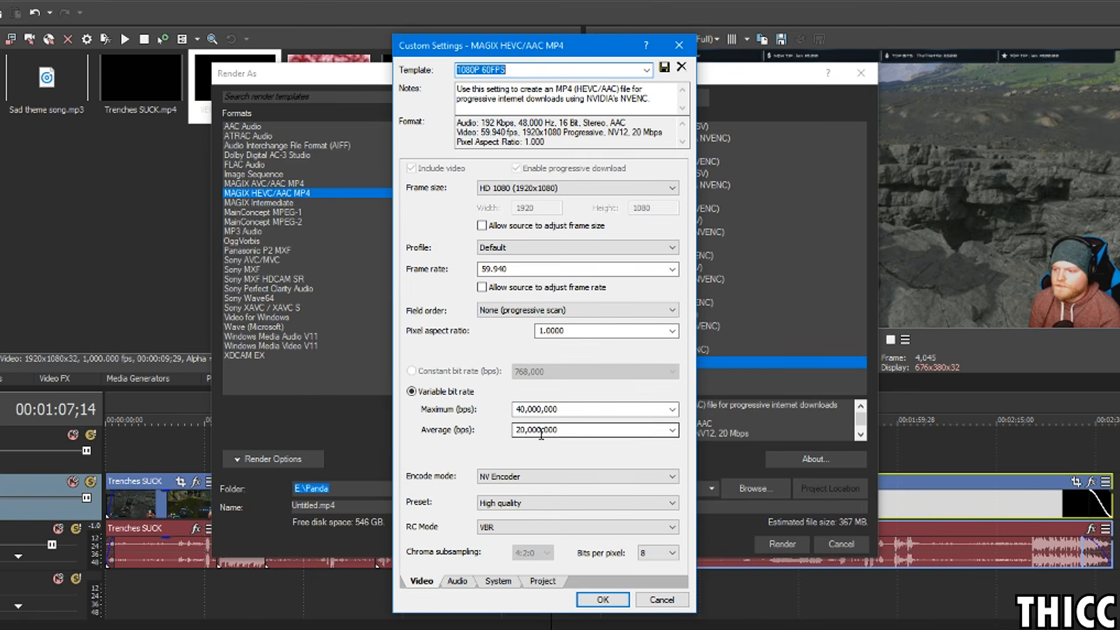
click(507, 477)
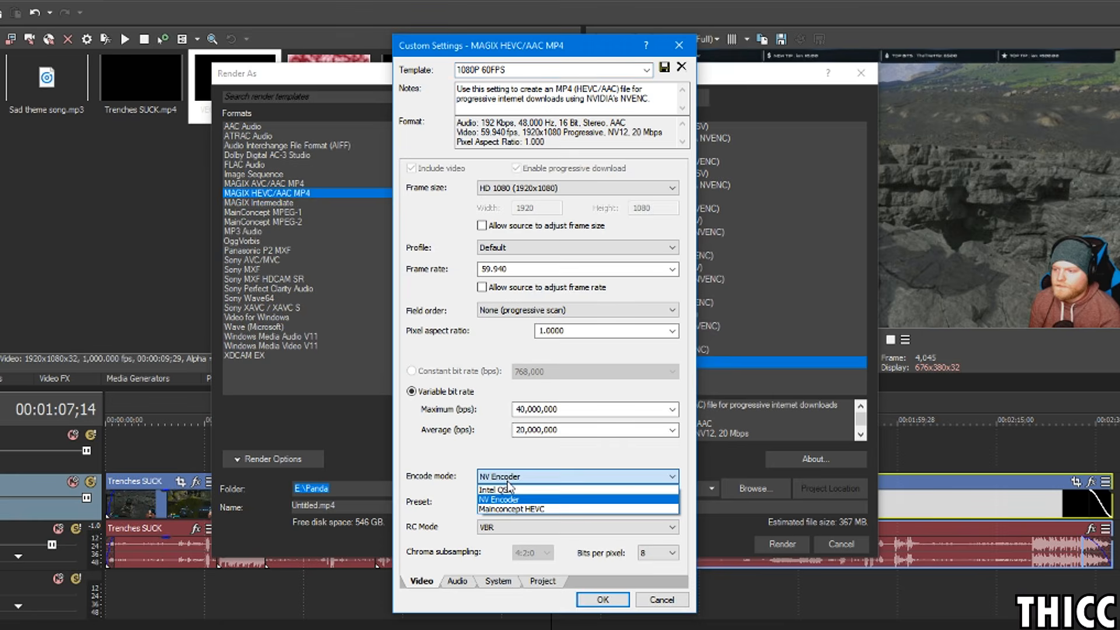
click(482, 433)
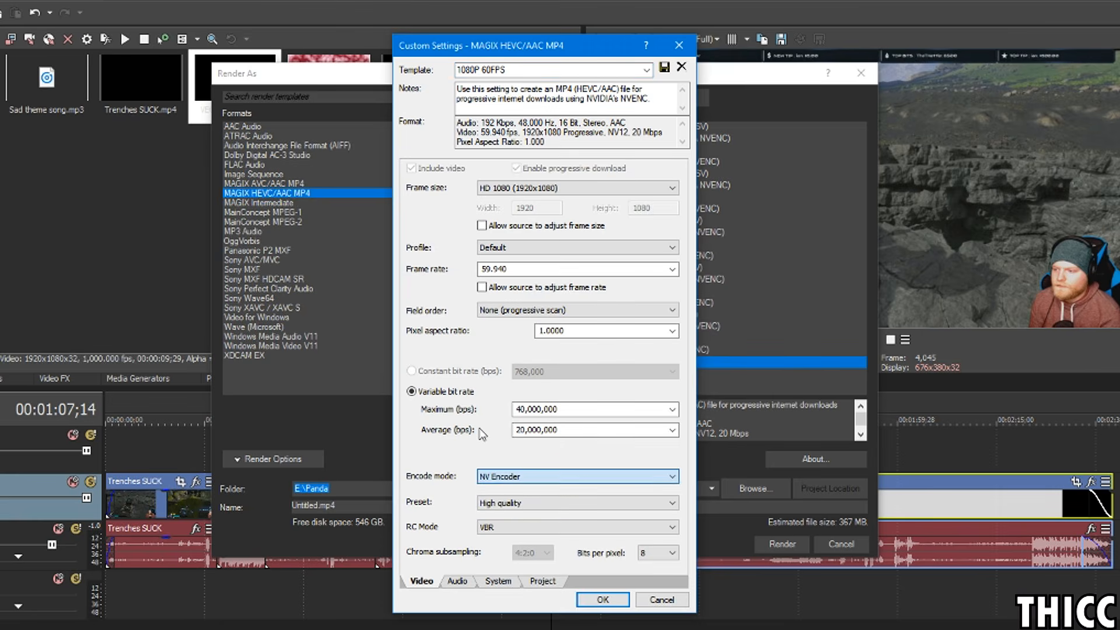
click(505, 477)
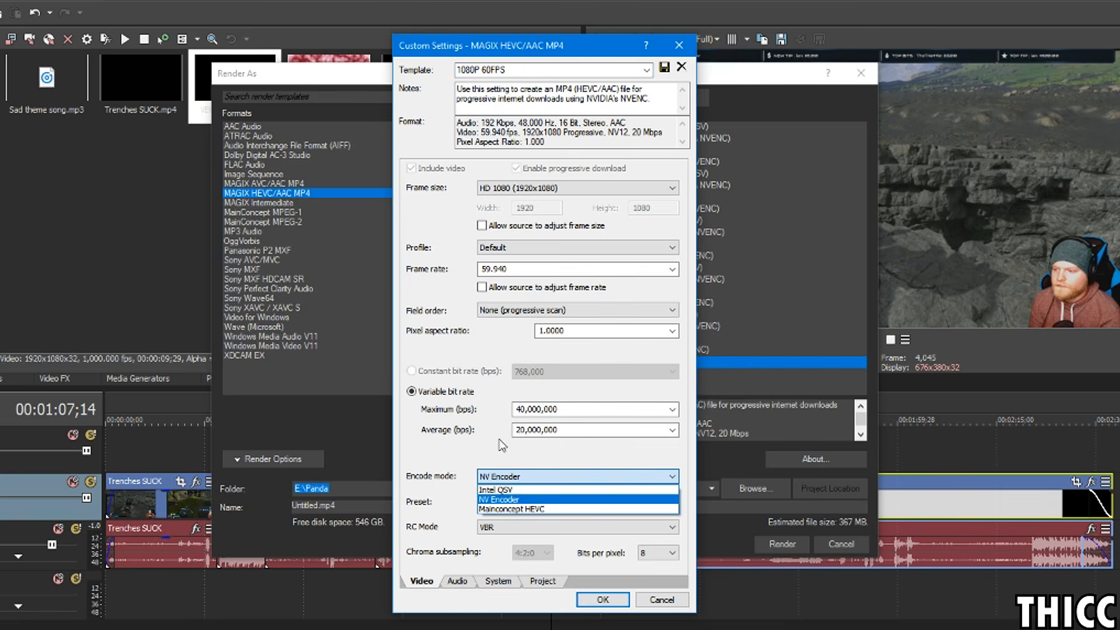
click(465, 464)
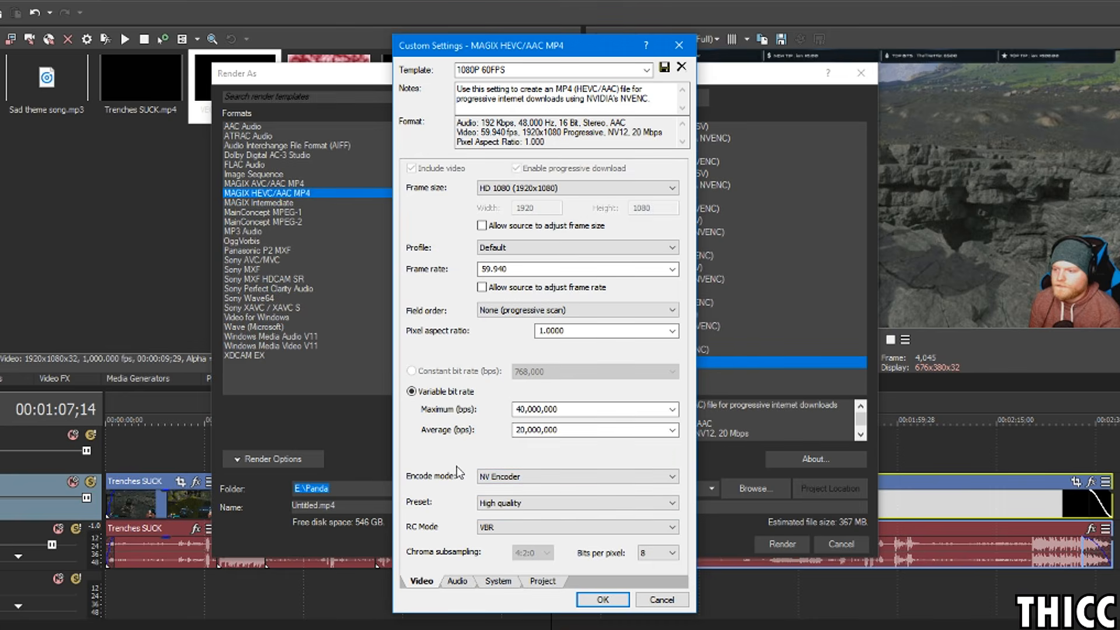
click(495, 477)
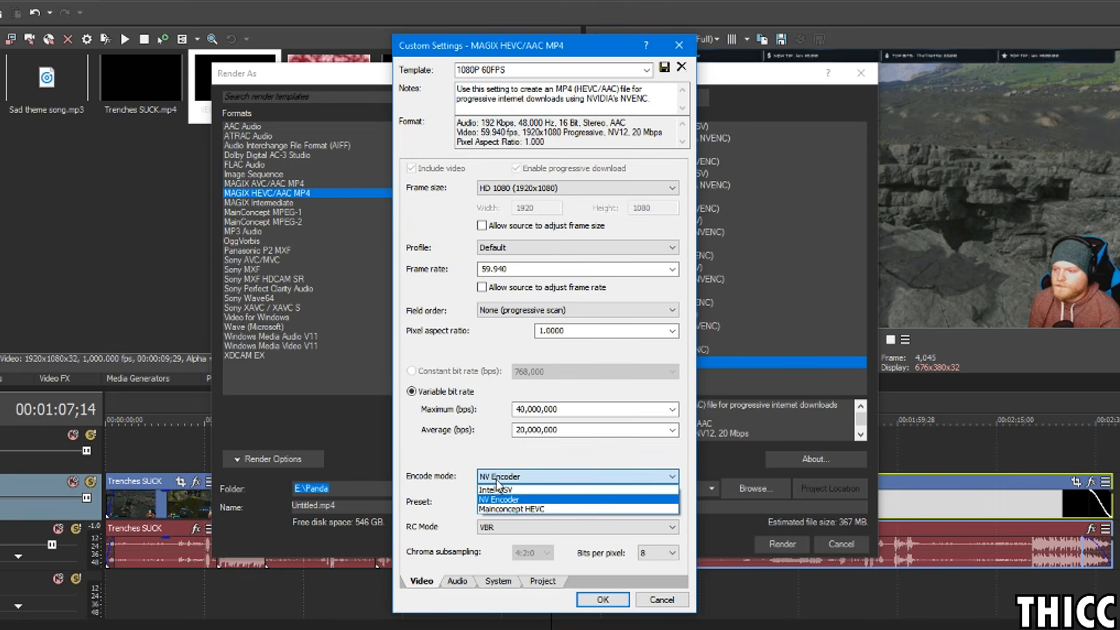
click(497, 500)
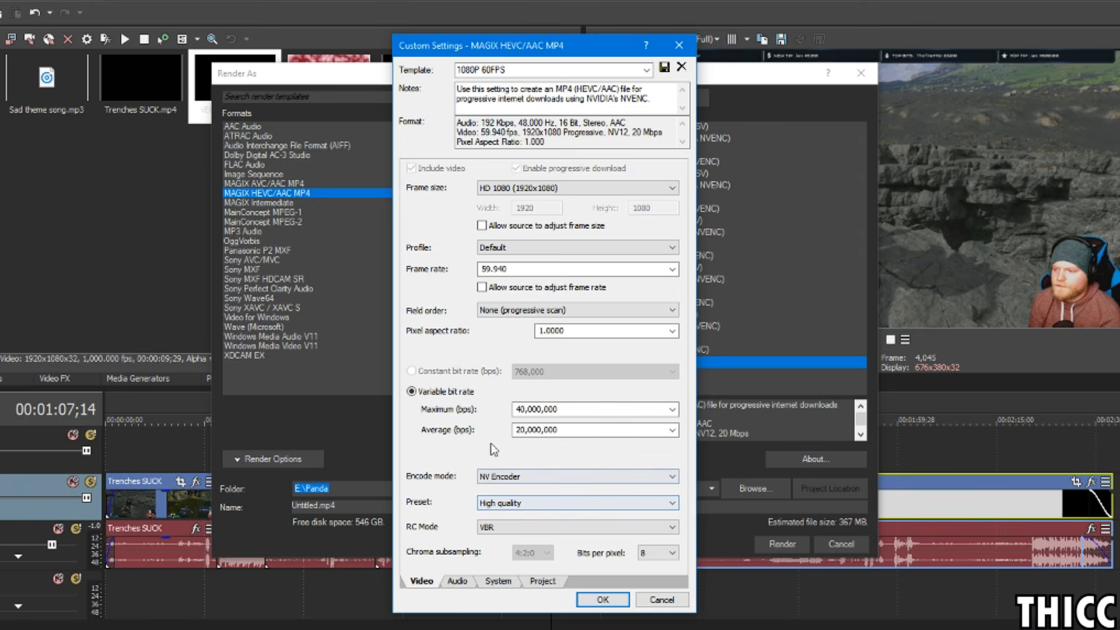
Choose High quality as the encoding preset and VBR as the RC mode
click(509, 502)
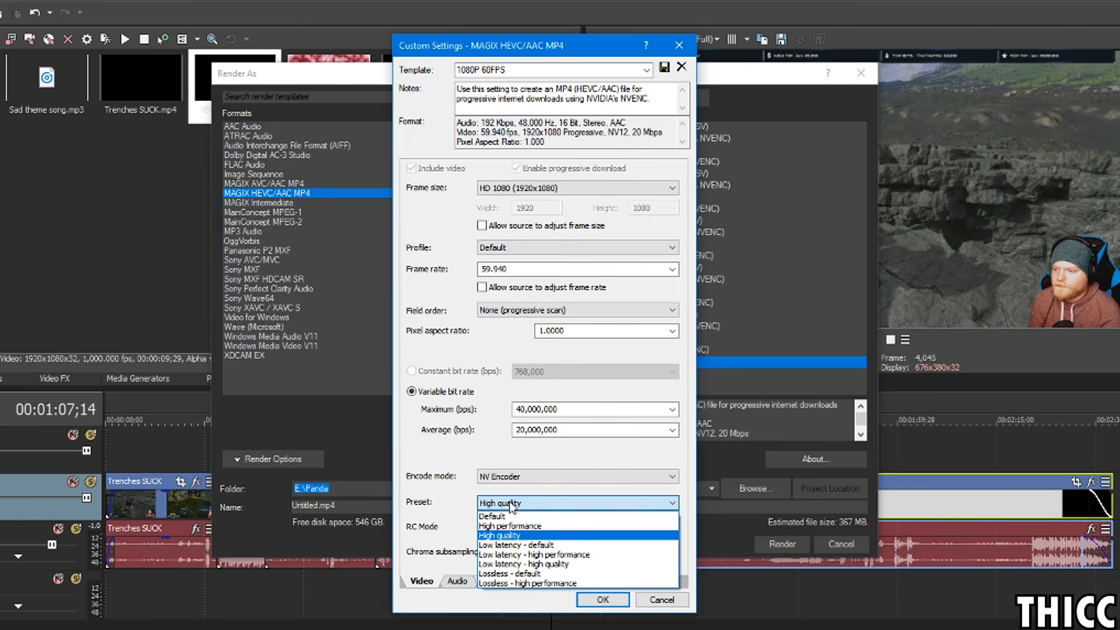
click(499, 535)
click(487, 528)
click(484, 530)
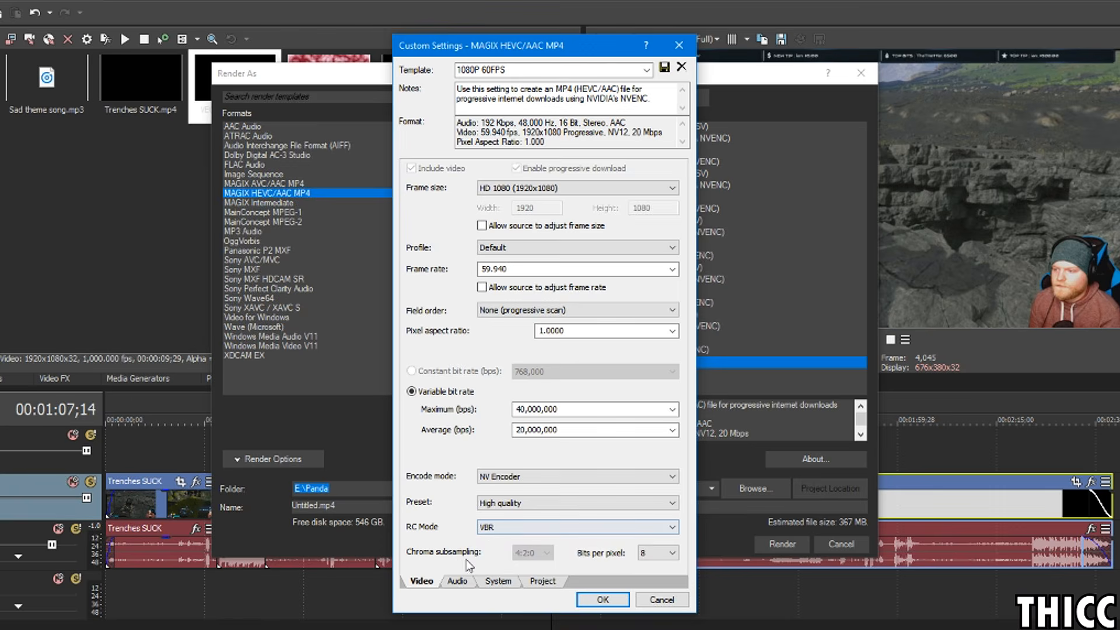
Check the template's audio and system settings and choose Best as its video rendering quality
click(458, 581)
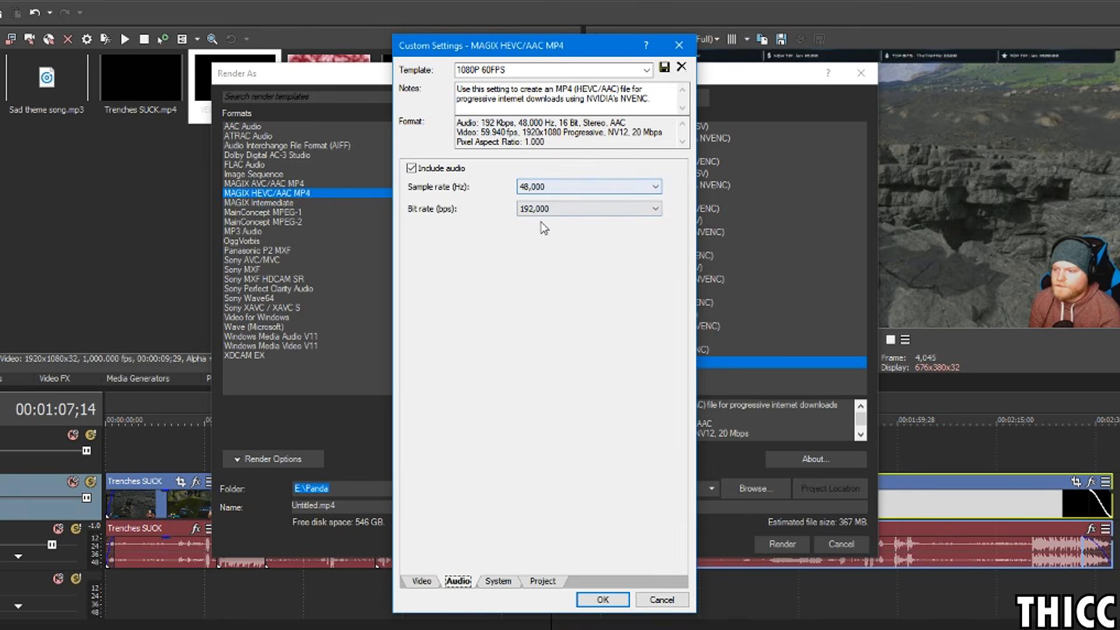
click(499, 581)
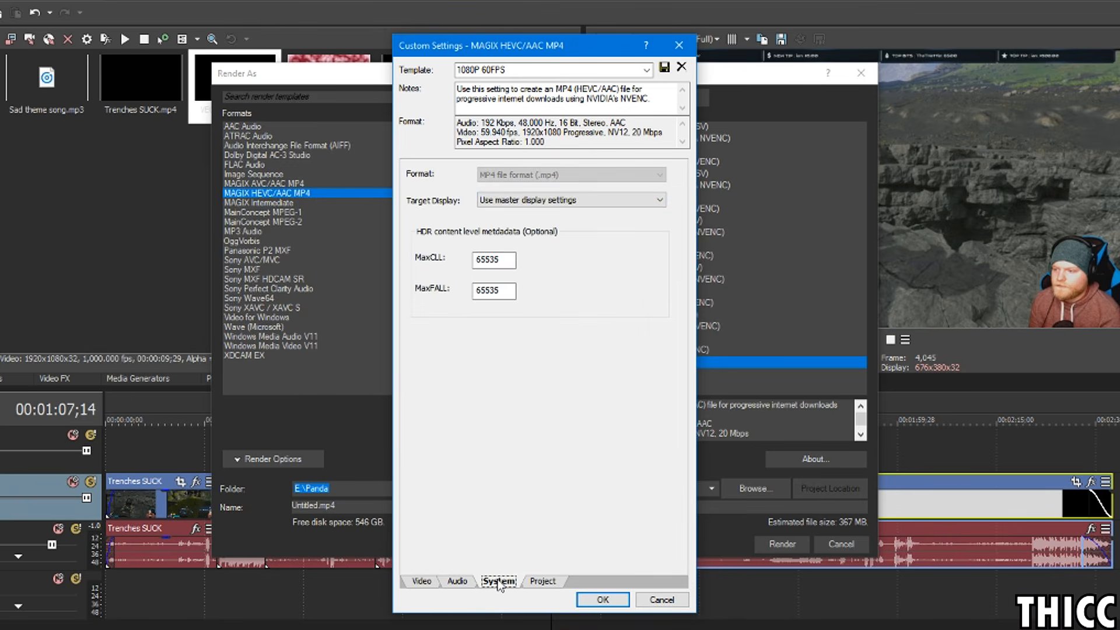
click(542, 581)
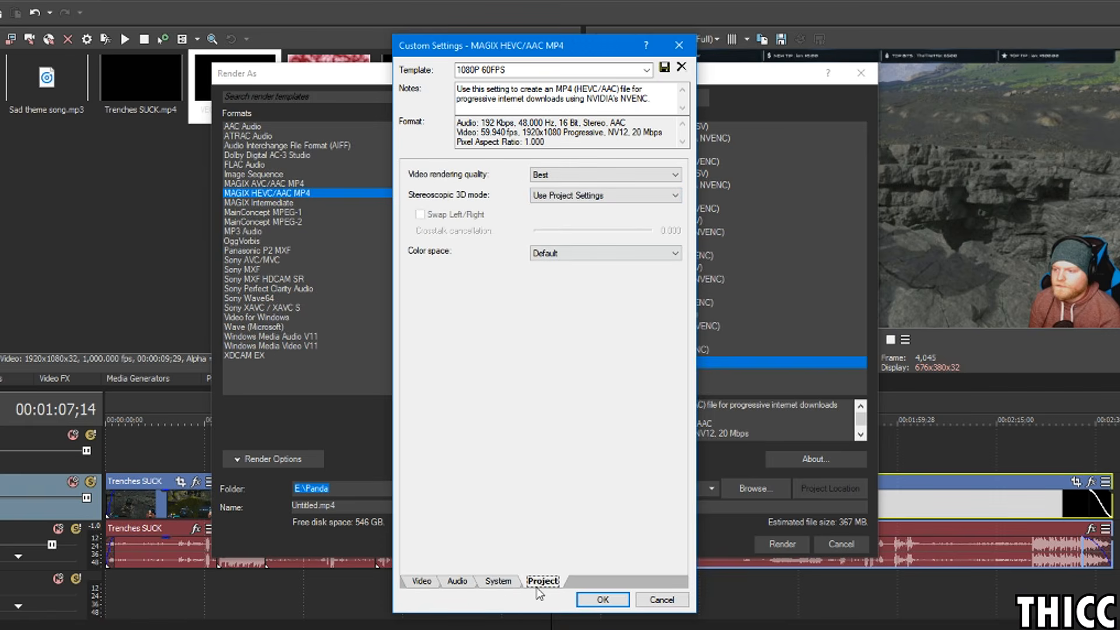
click(569, 176)
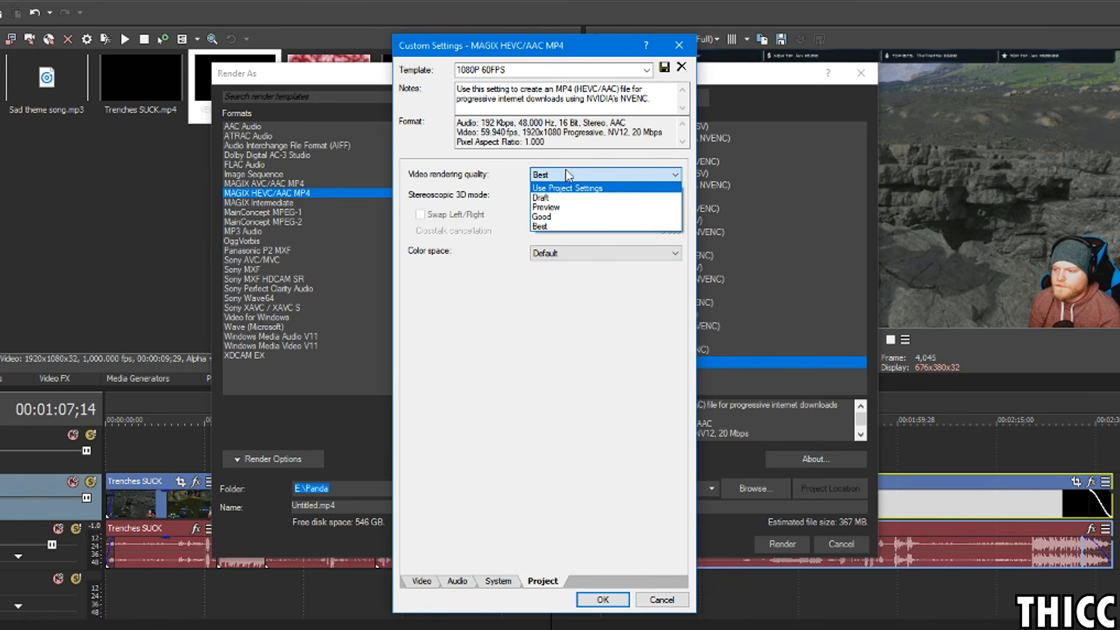
click(540, 227)
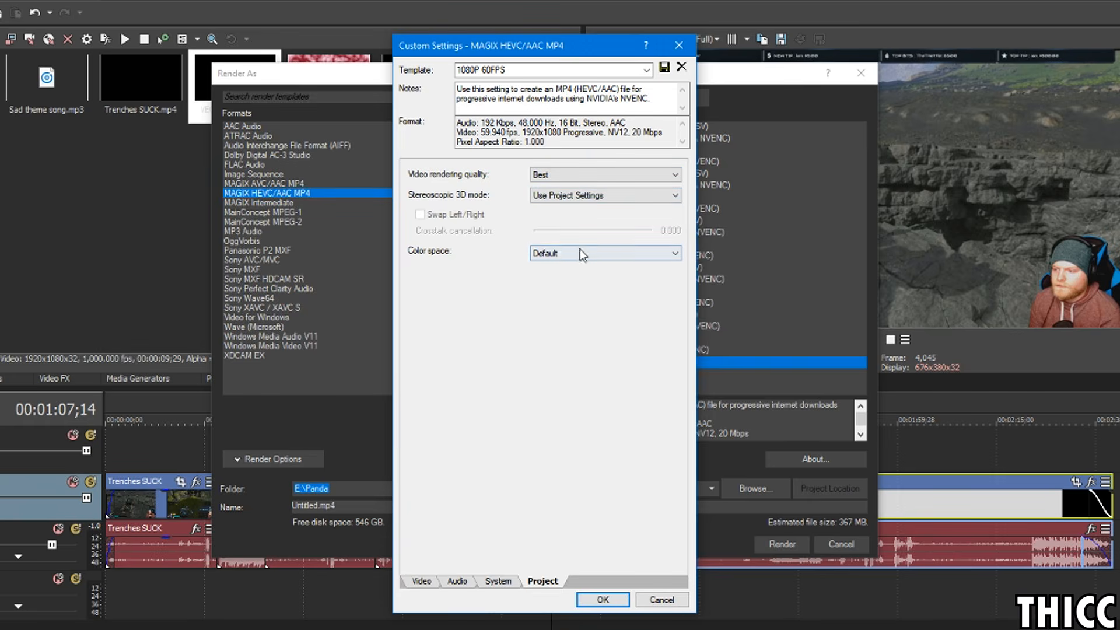
Return to the video settings, select the template name for editing and accept the custom settings
click(422, 581)
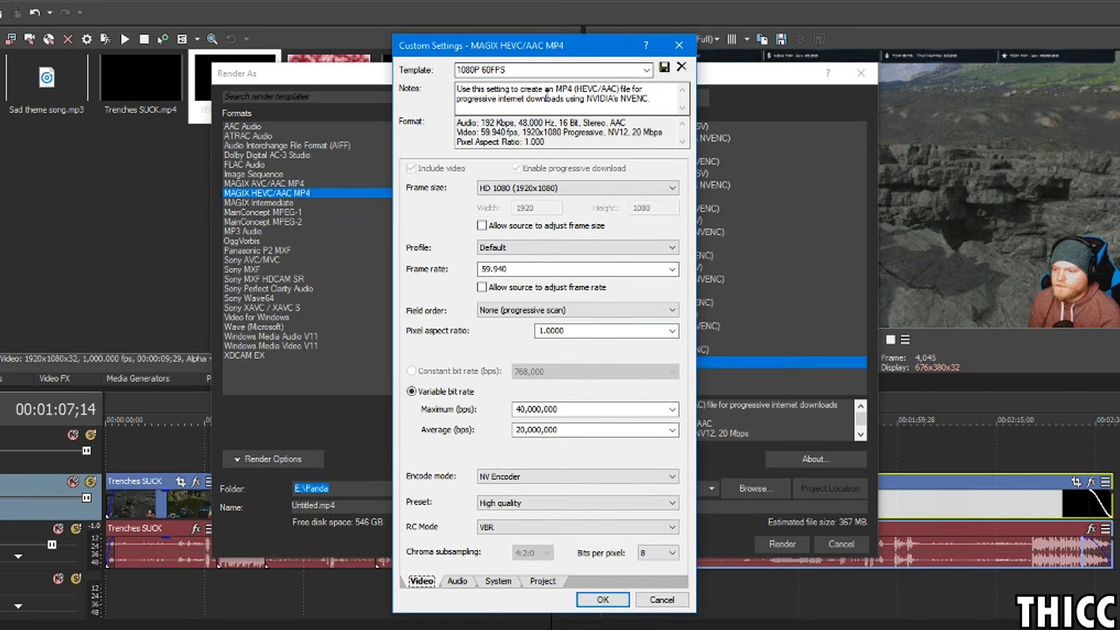
drag(524, 70, 431, 74)
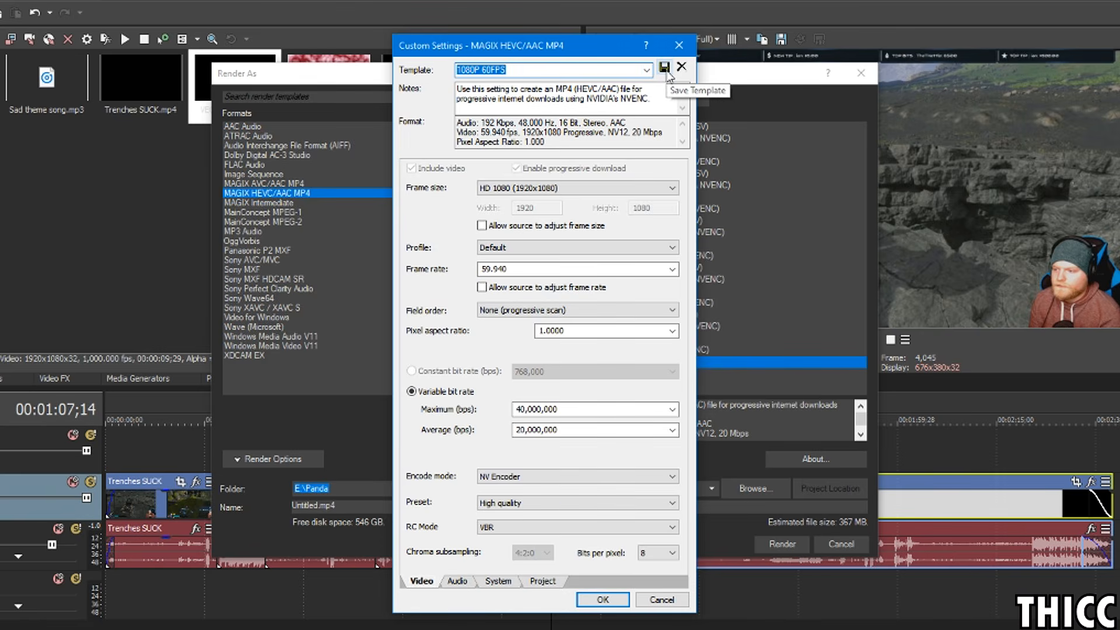
click(602, 599)
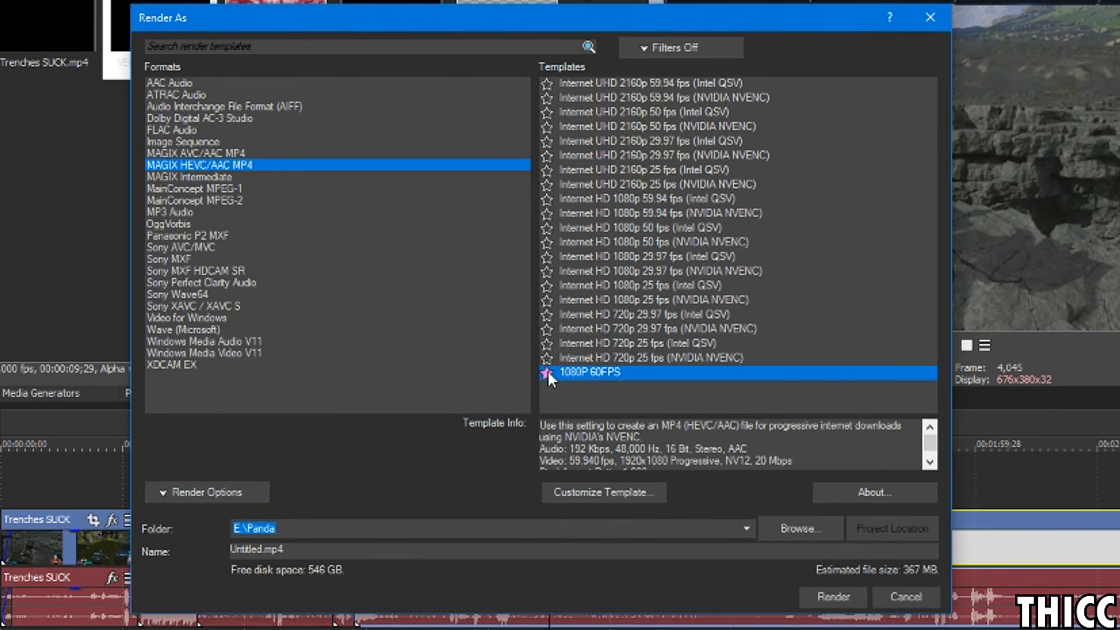
Look over the render options, the output folder browser and the file name, and close Render As without rendering
click(187, 495)
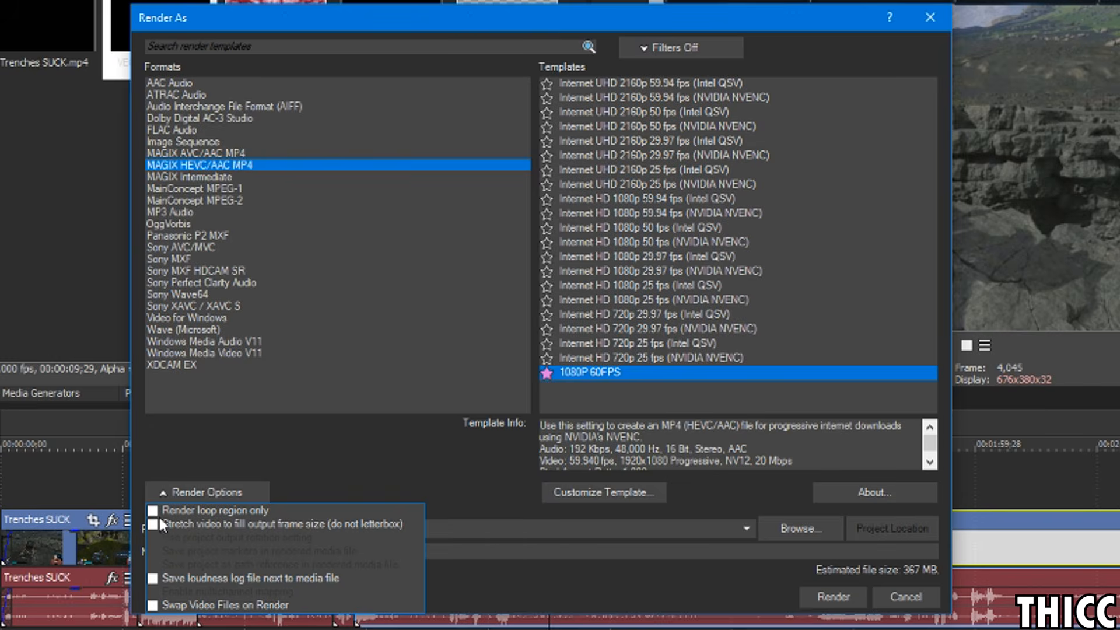
click(261, 429)
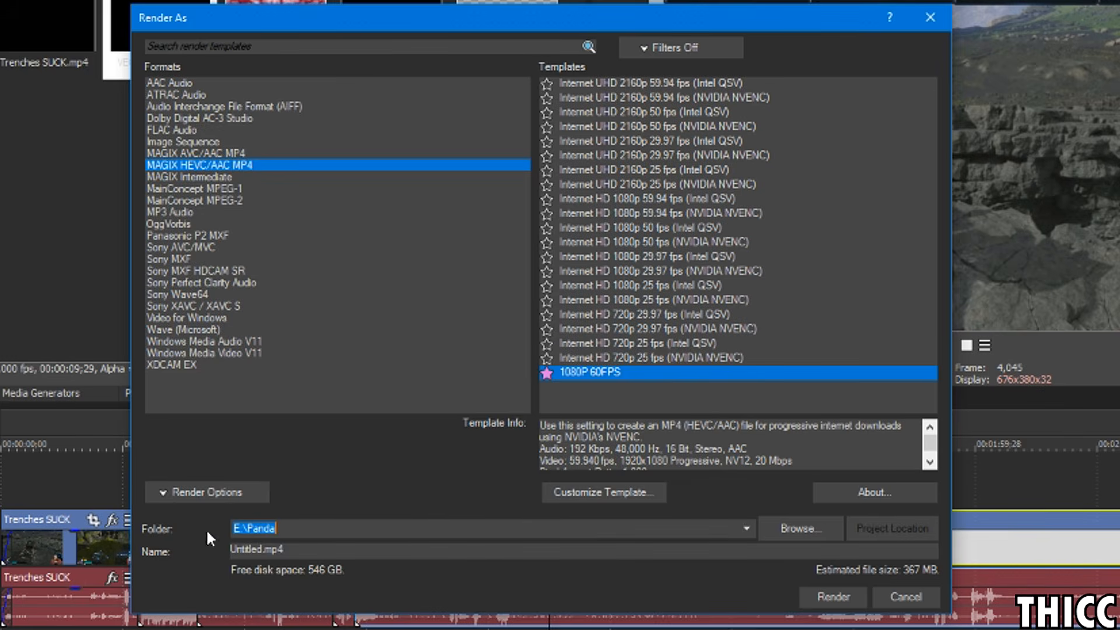
click(793, 531)
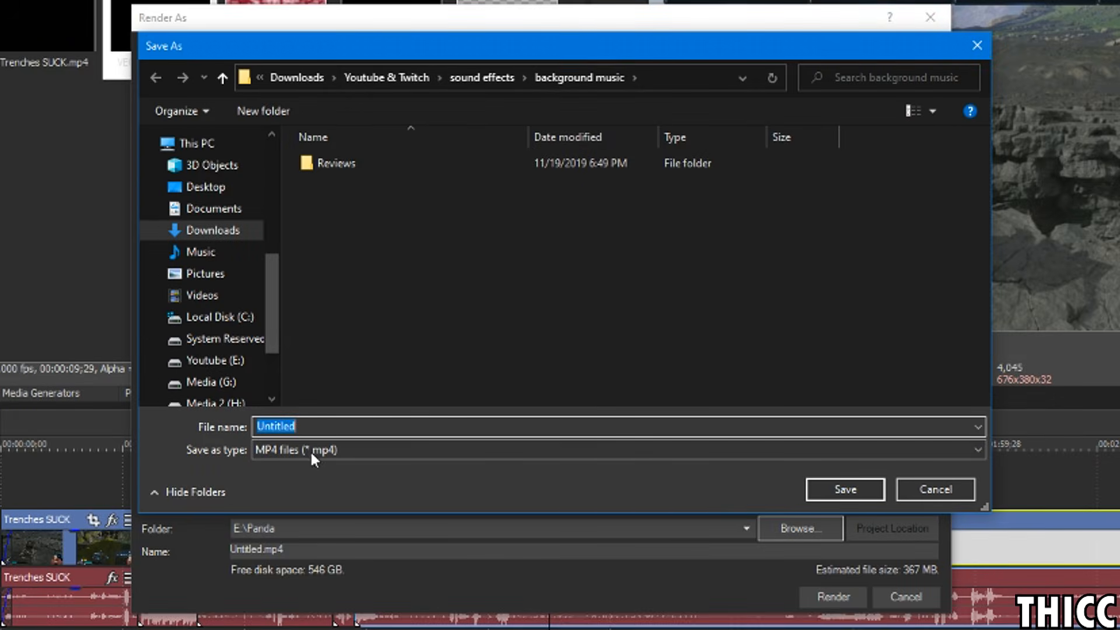
click(937, 490)
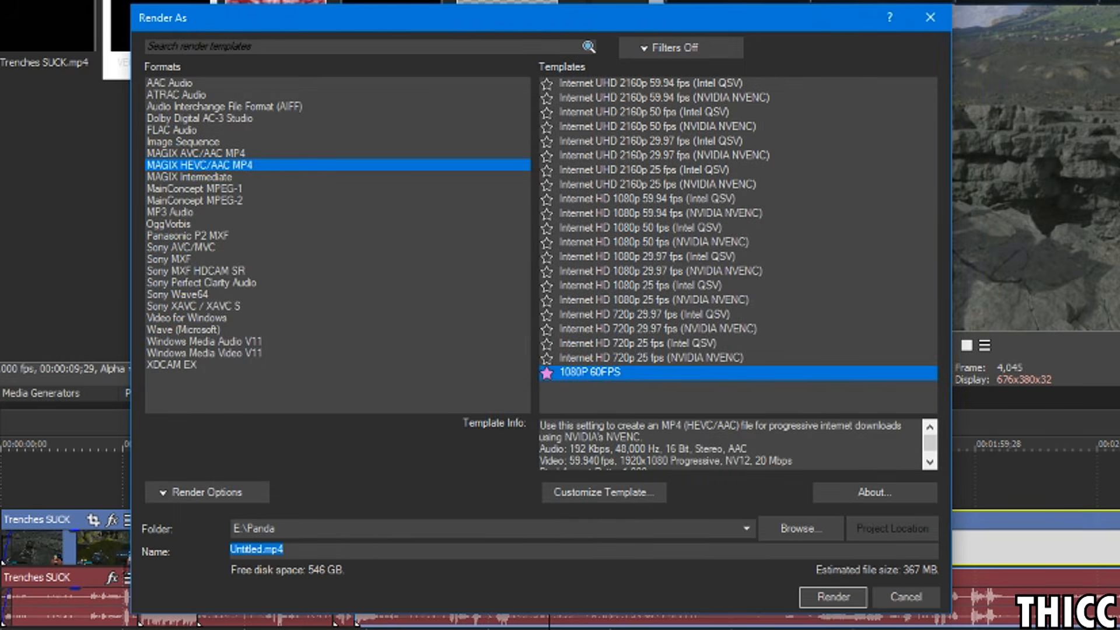
click(281, 544)
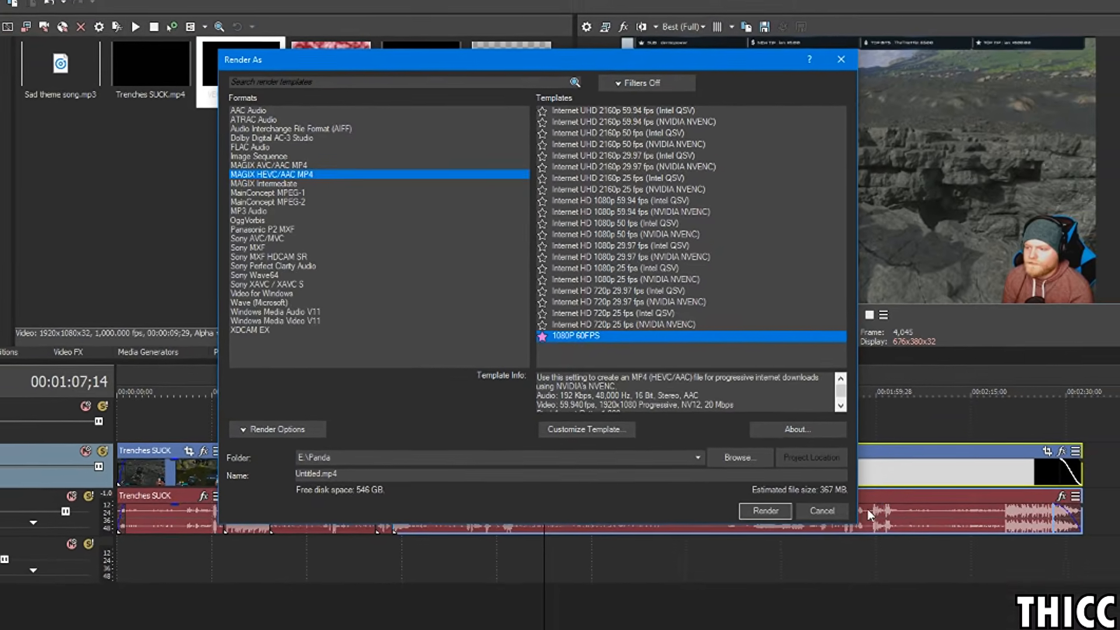
click(822, 511)
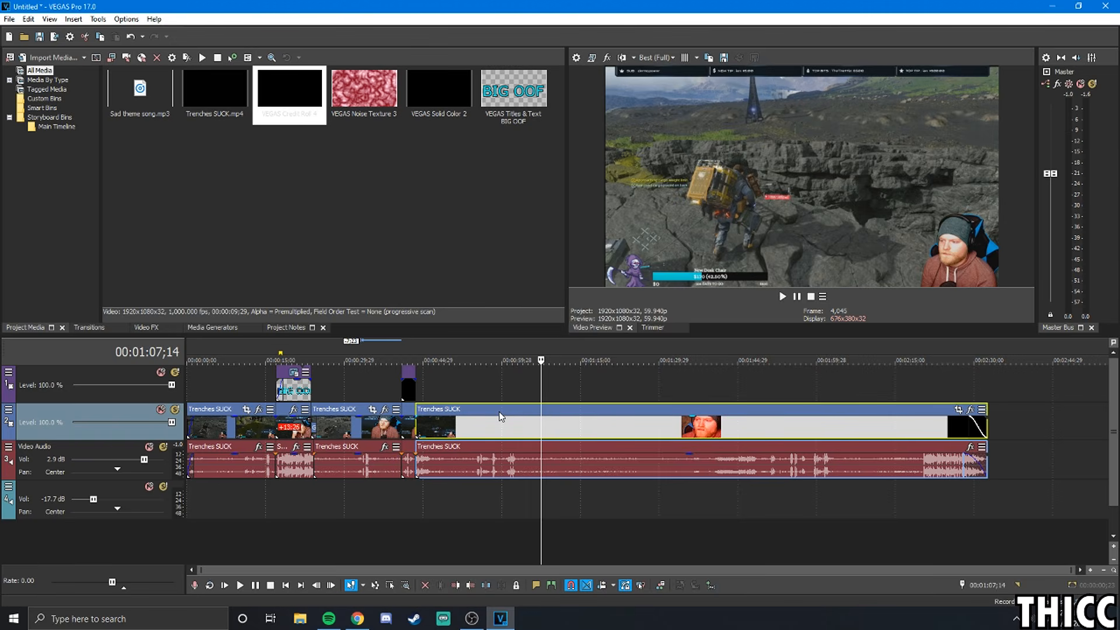
Preview the final Trenches SUCK clip at 00:01:31;28 and the short clip before it at its end and start
click(669, 377)
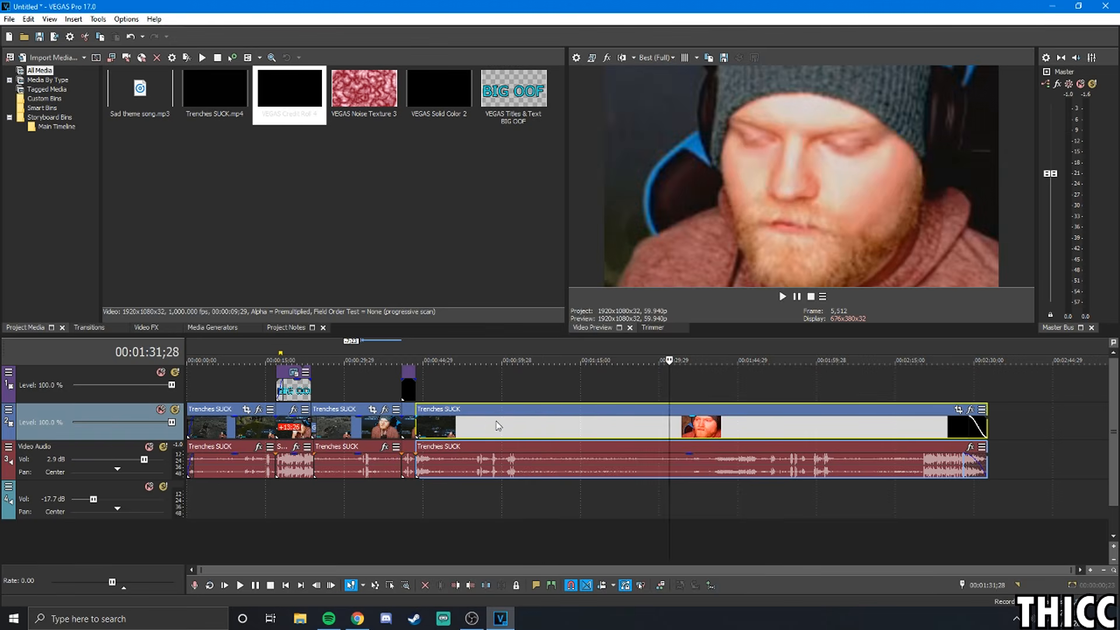
click(412, 431)
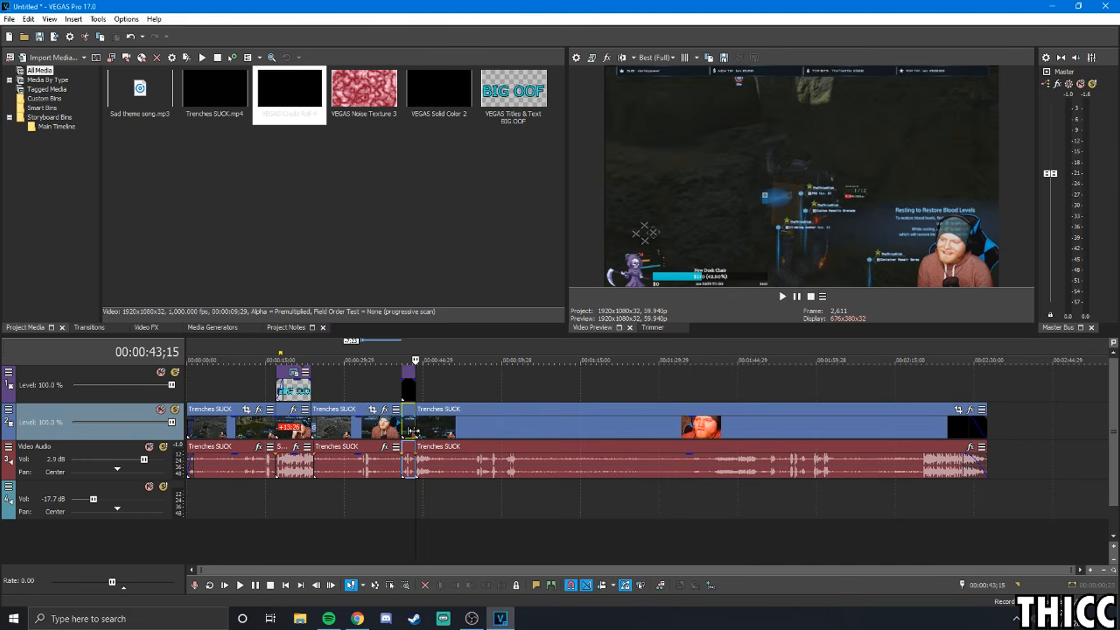
click(402, 431)
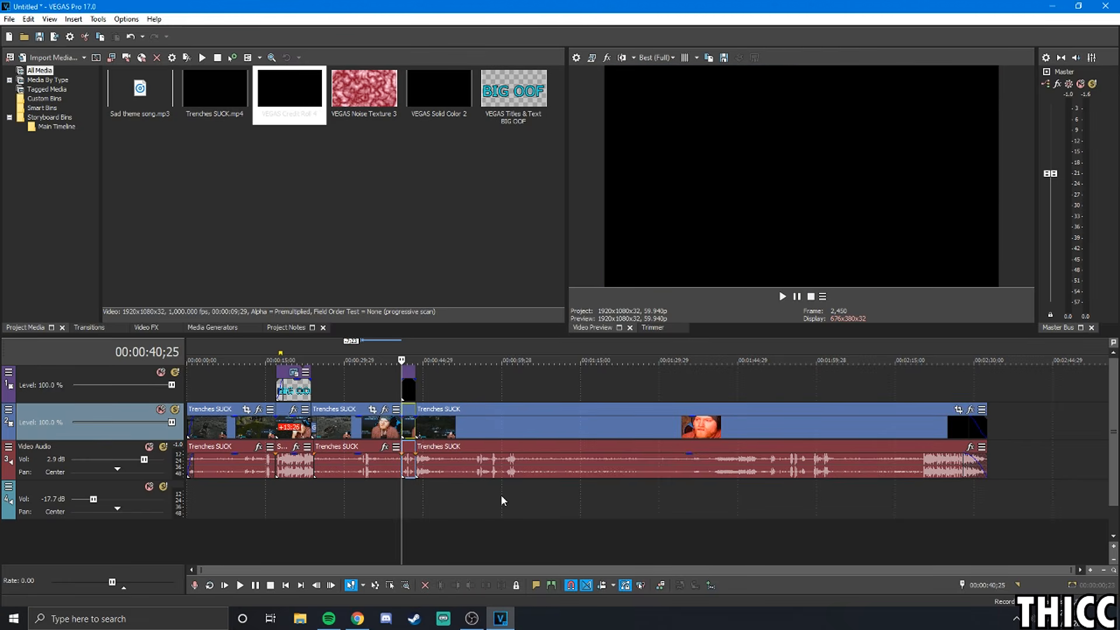